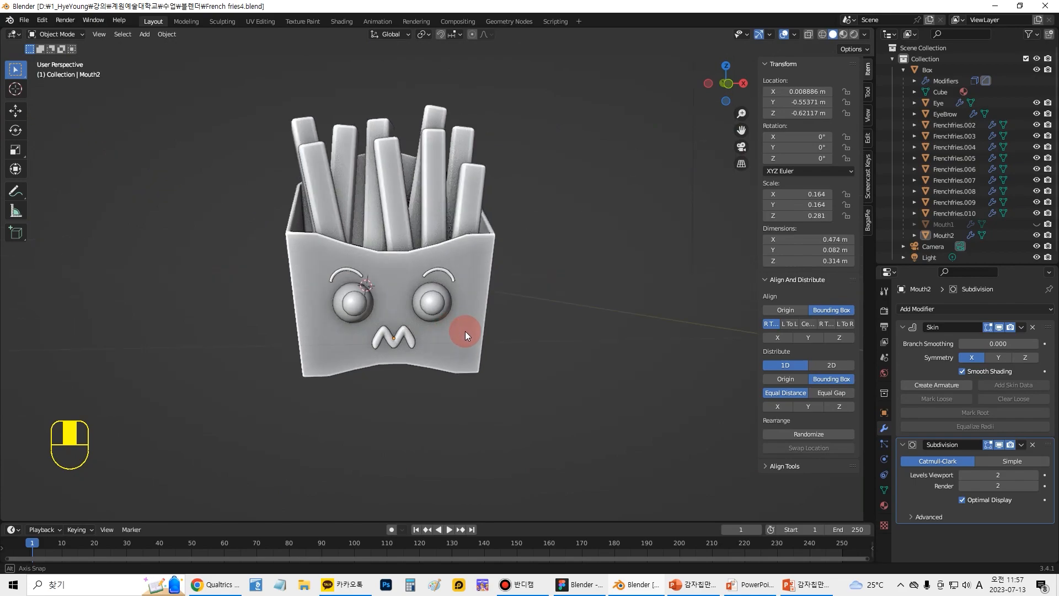
Clear the selection on the fries box and save the current French fries4.blend file
click(486, 368)
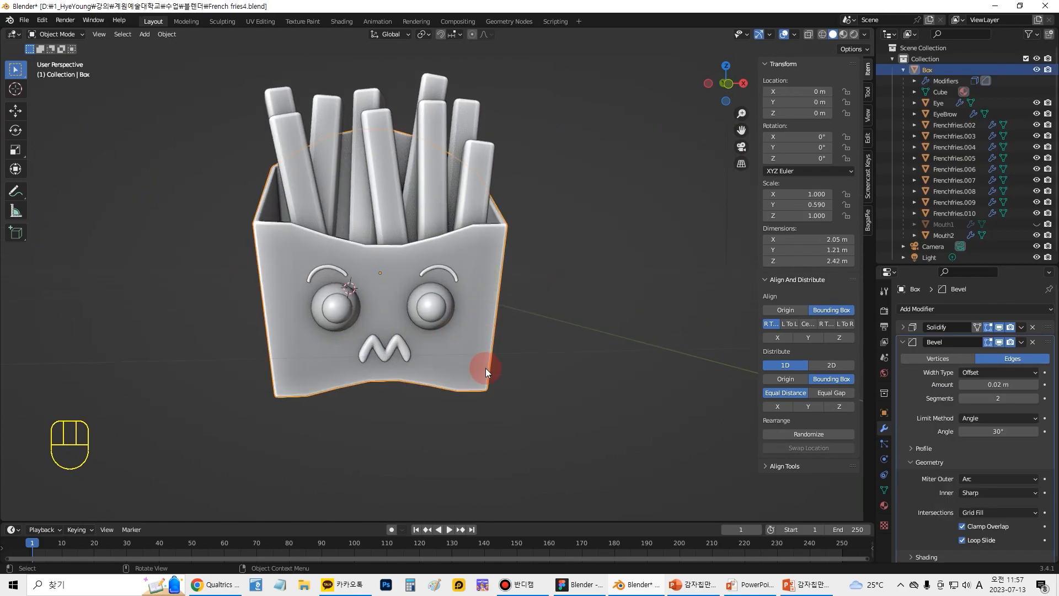
click(580, 372)
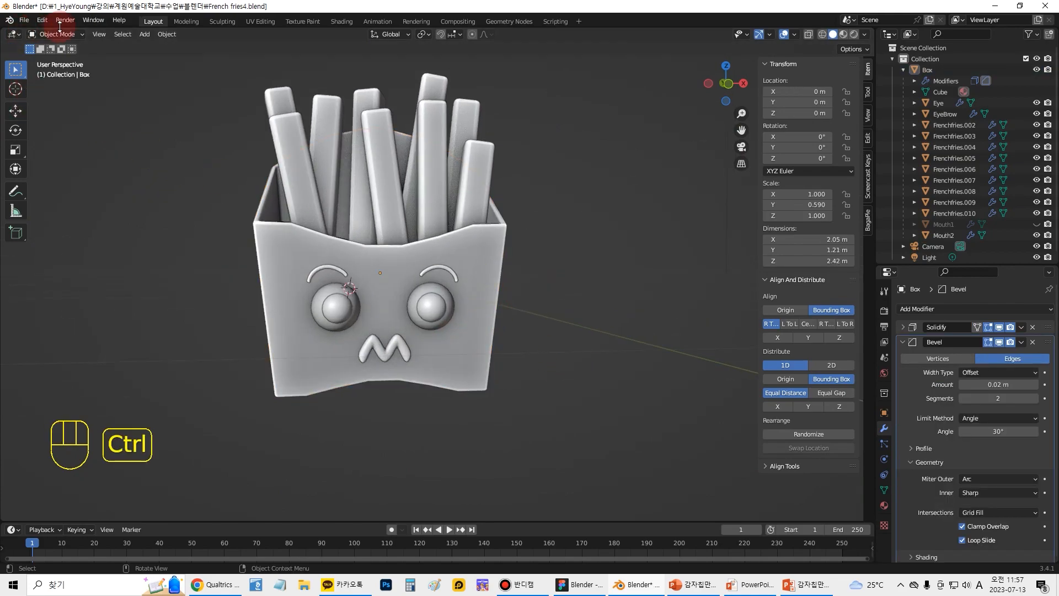
click(24, 20)
click(47, 98)
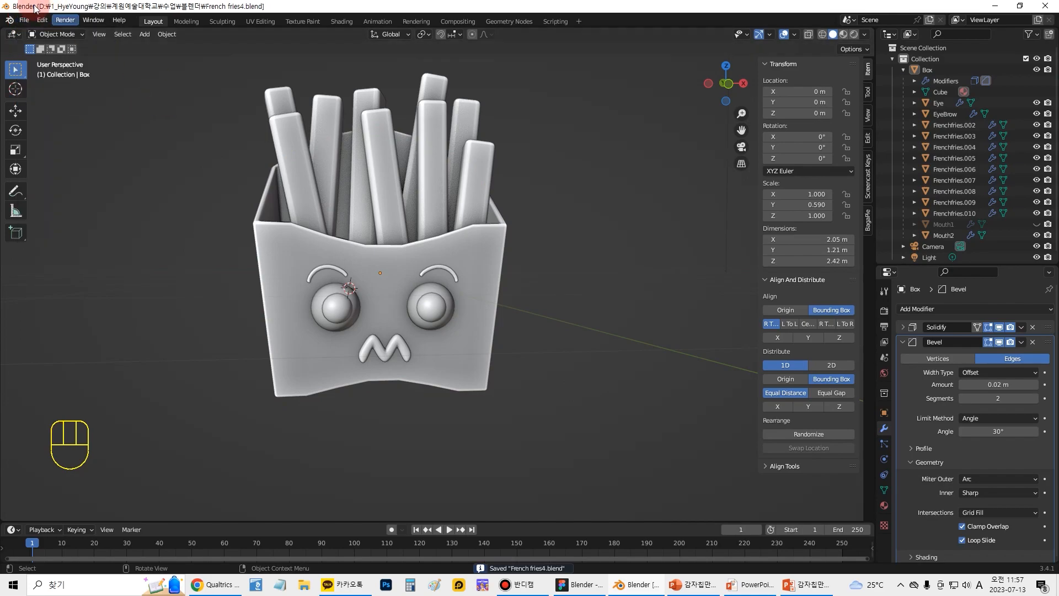
Create a new file from the General template
click(25, 20)
mouse_move(42, 34)
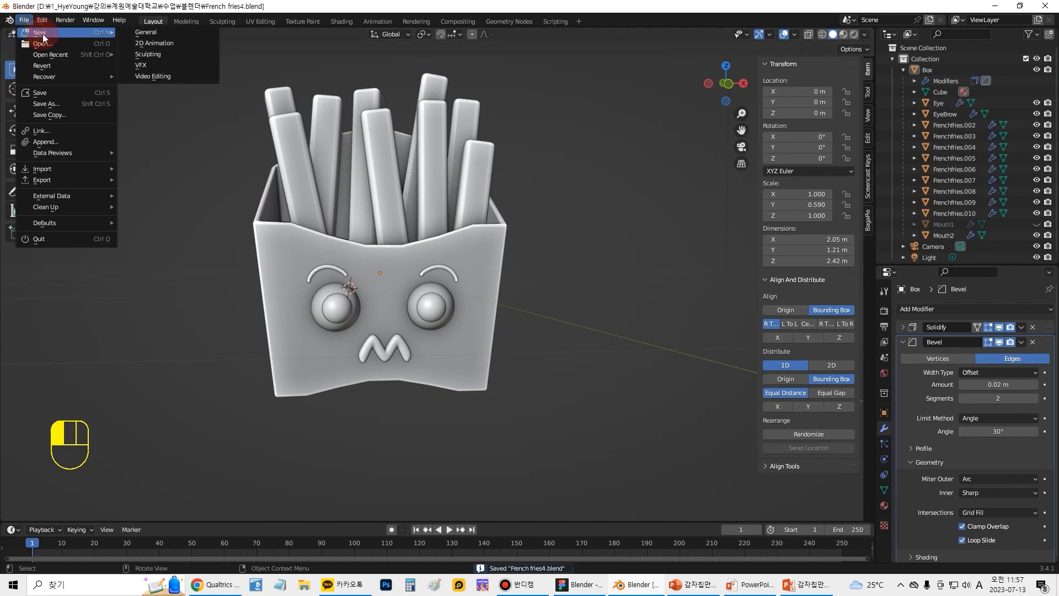
click(139, 32)
scroll(539, 287, up, 4)
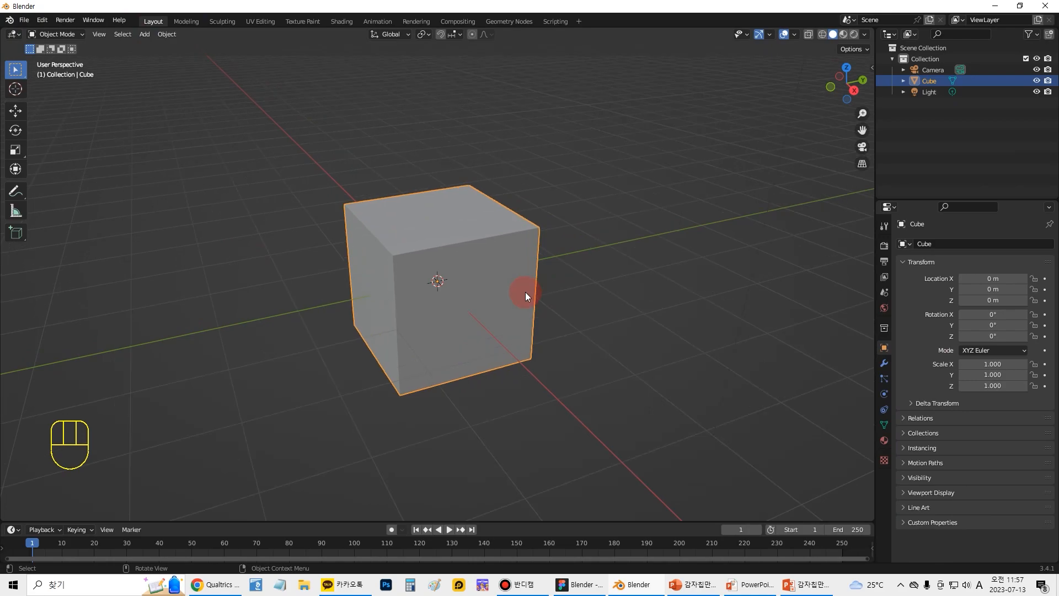
middle_drag(525, 292, 566, 276)
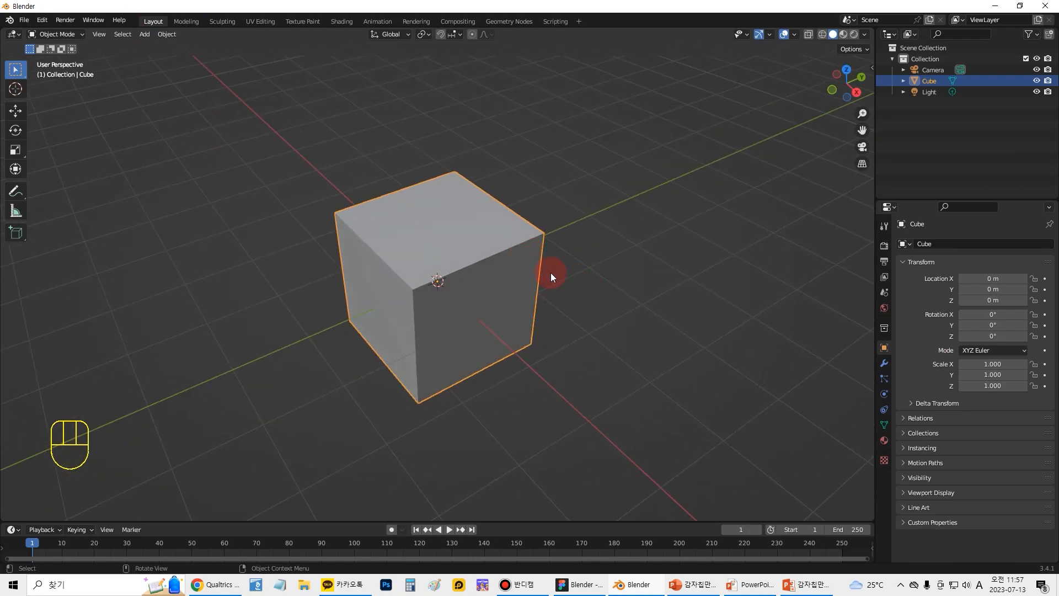
middle_drag(487, 340, 486, 333)
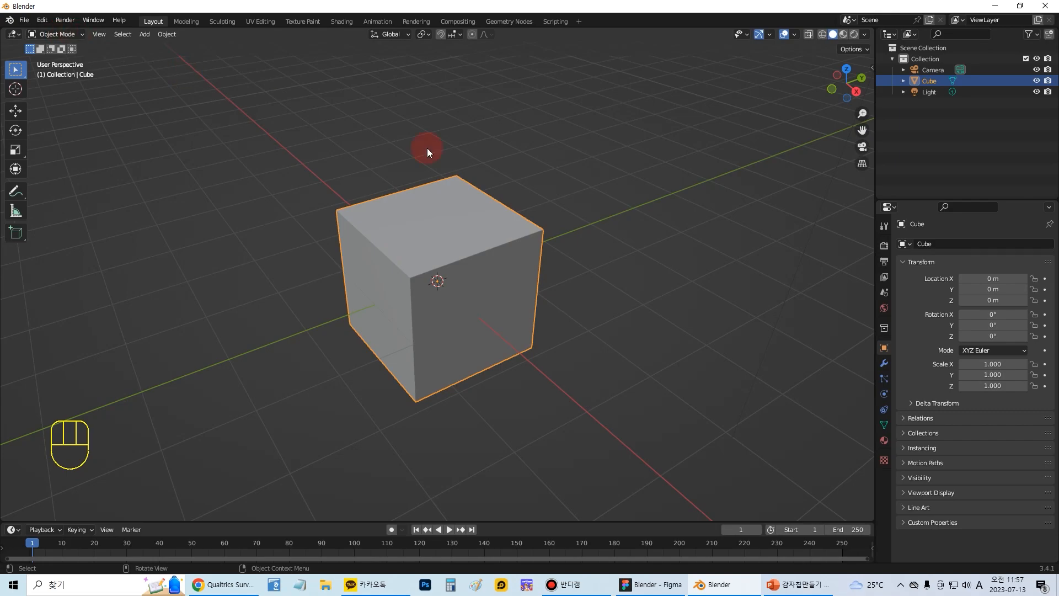
key(Tab)
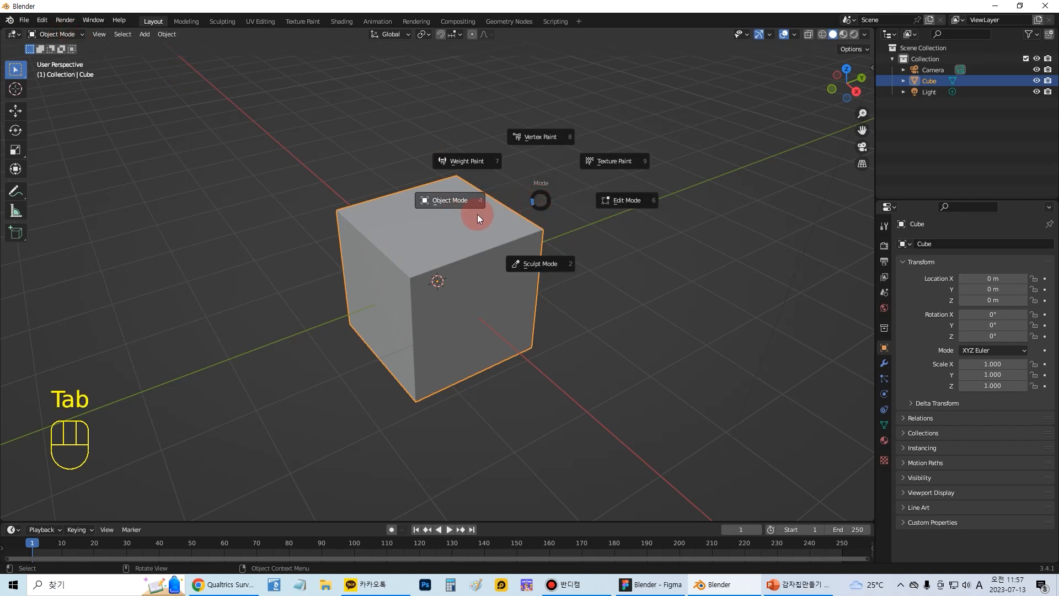
click(630, 200)
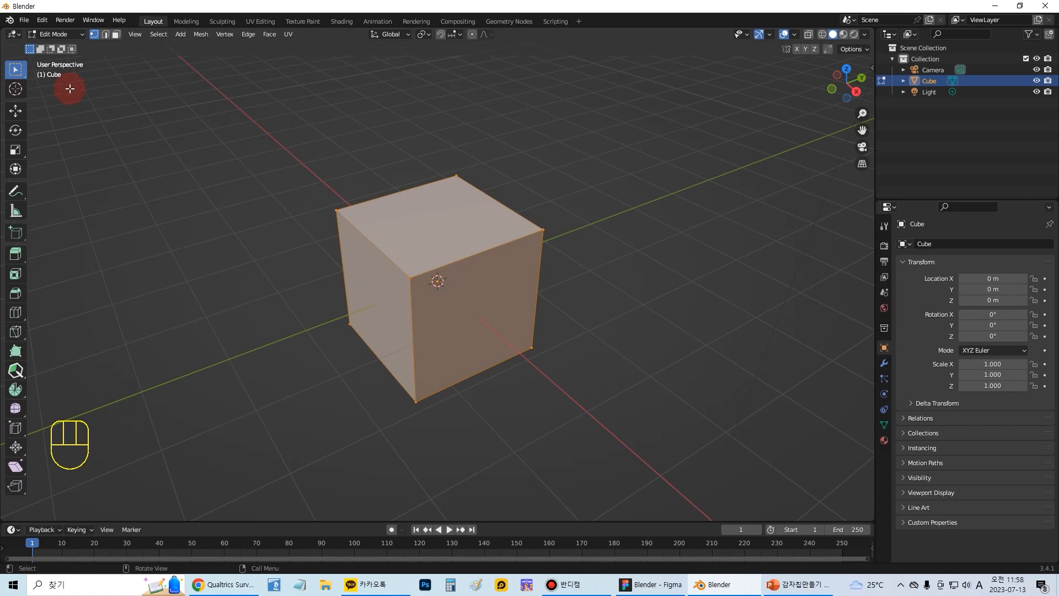
click(61, 37)
click(58, 45)
click(283, 107)
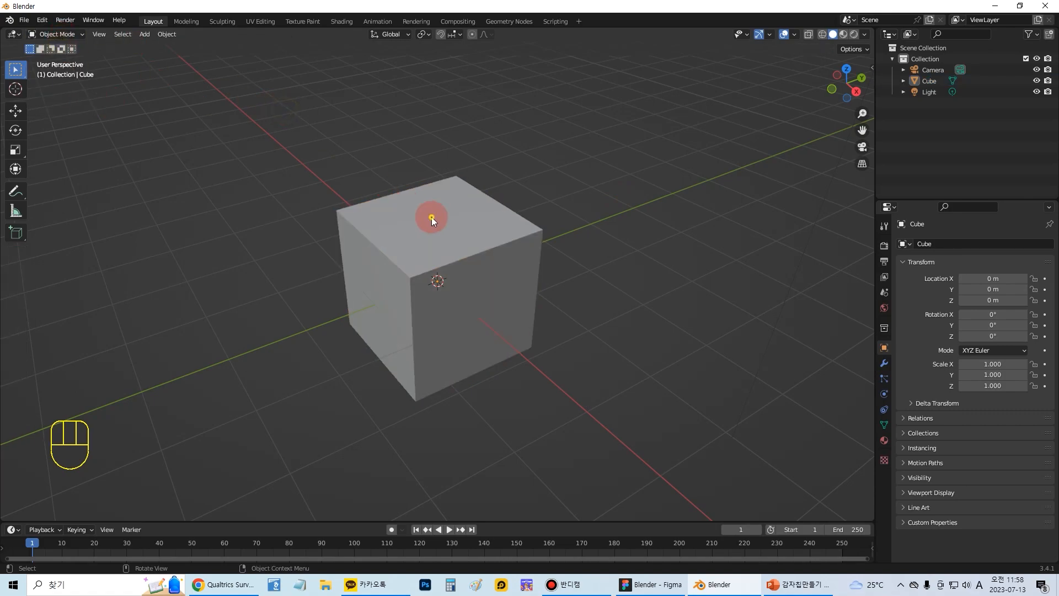
click(431, 217)
Delete the cube's top face in Edit Mode using face selection, and return to Object Mode
click(53, 35)
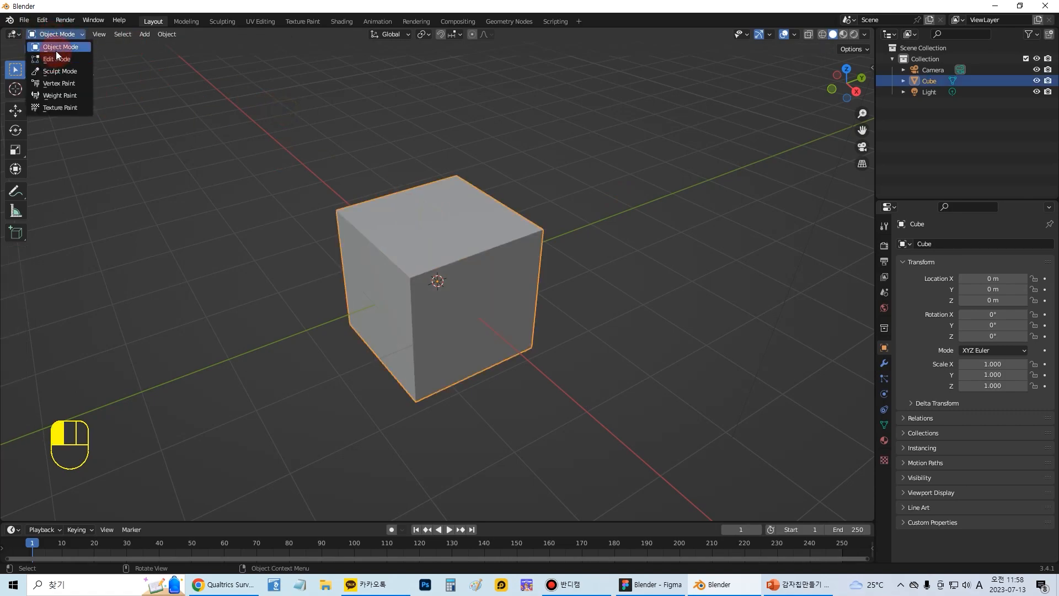
click(58, 59)
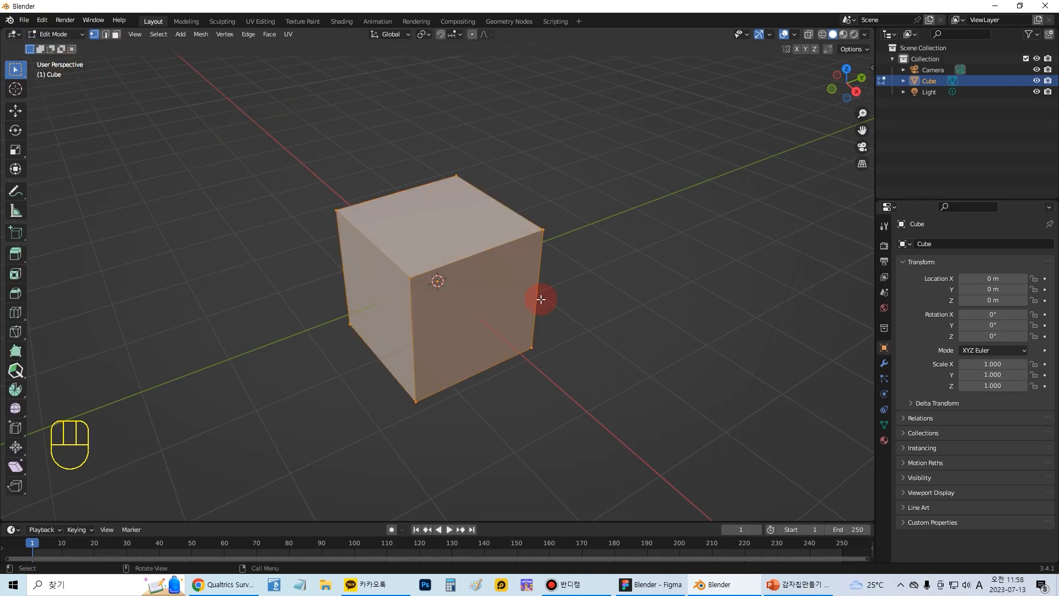
middle_drag(541, 299, 549, 302)
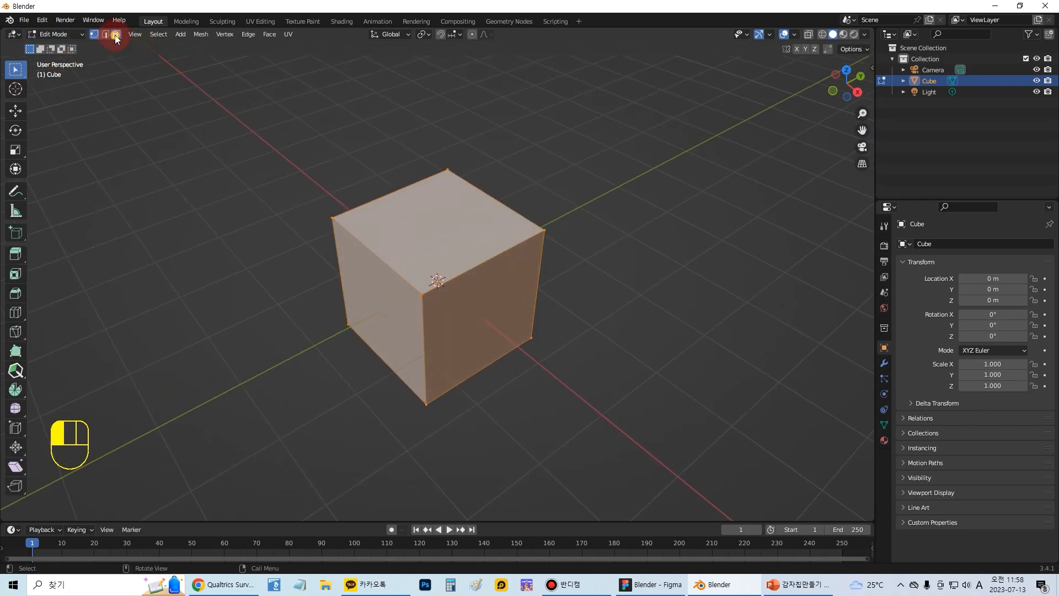
click(116, 34)
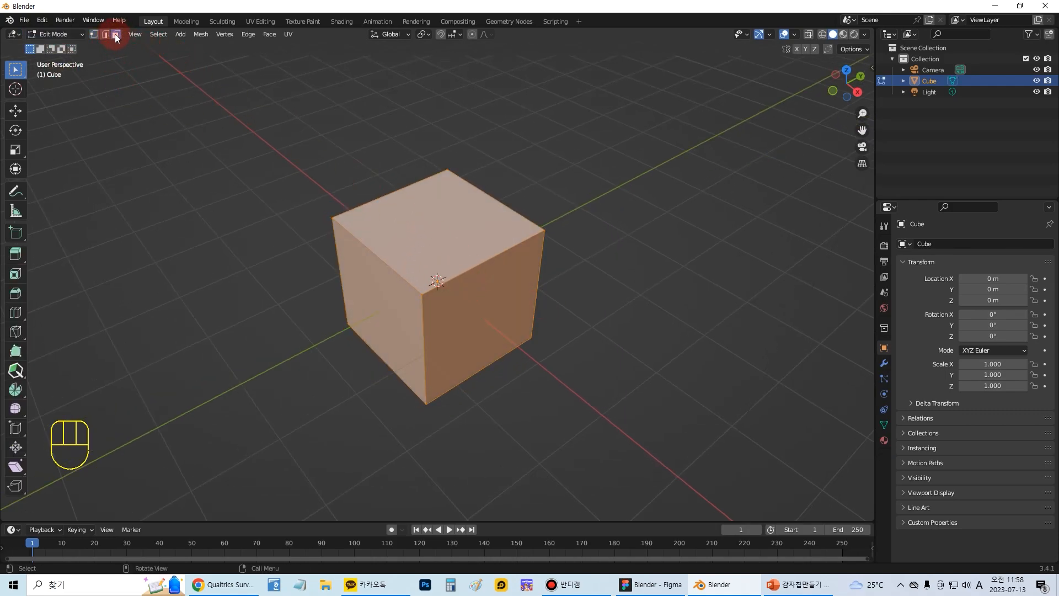
click(426, 213)
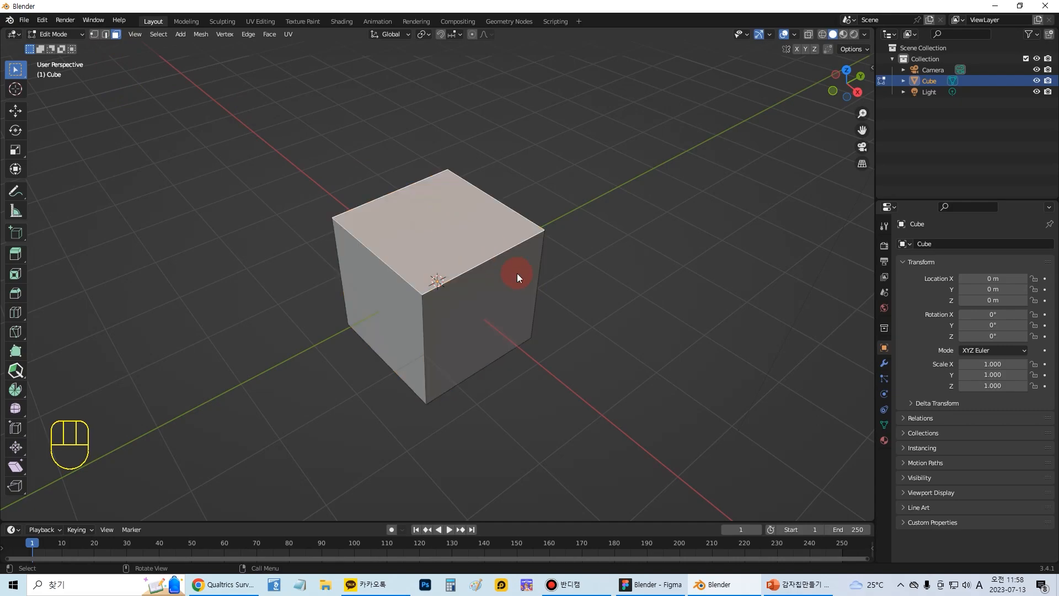
key(Delete)
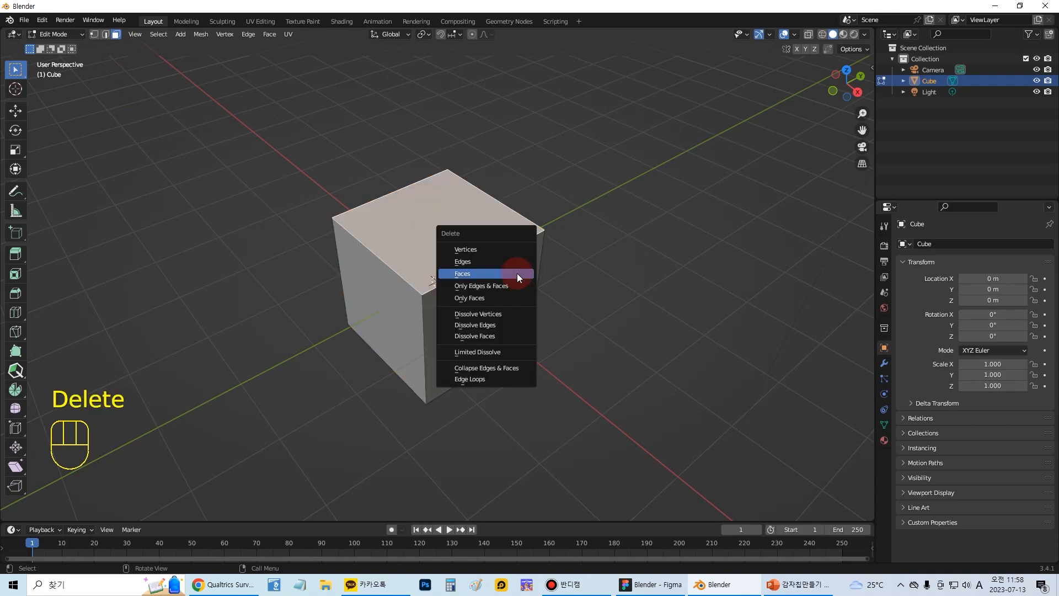
click(463, 275)
middle_drag(587, 300, 577, 329)
click(64, 34)
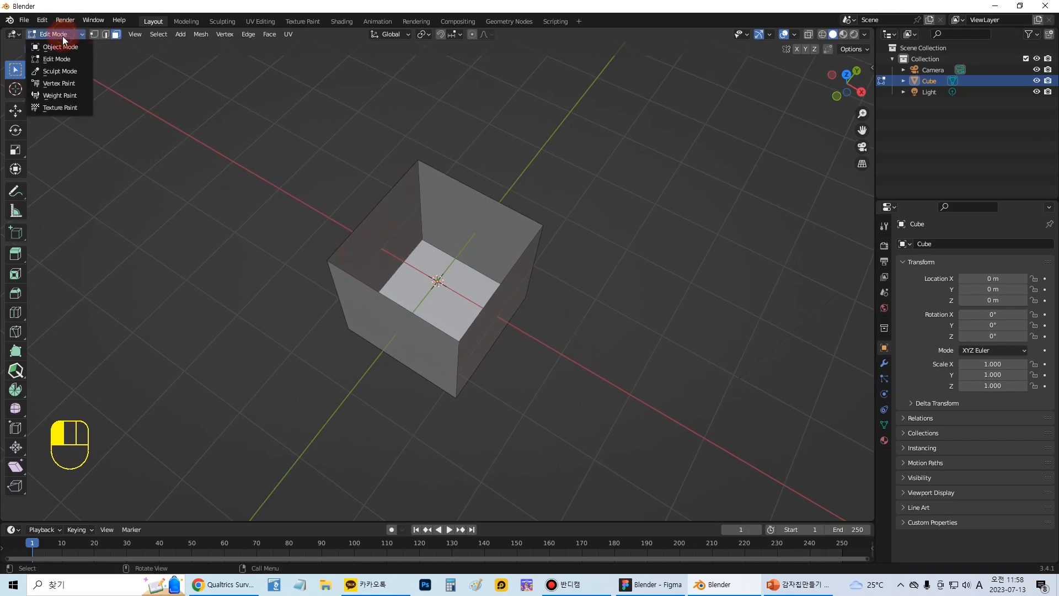
click(62, 44)
Examine the open box from the front, side and top orthographic views and in perspective
middle_drag(405, 240, 428, 184)
key(KP_1)
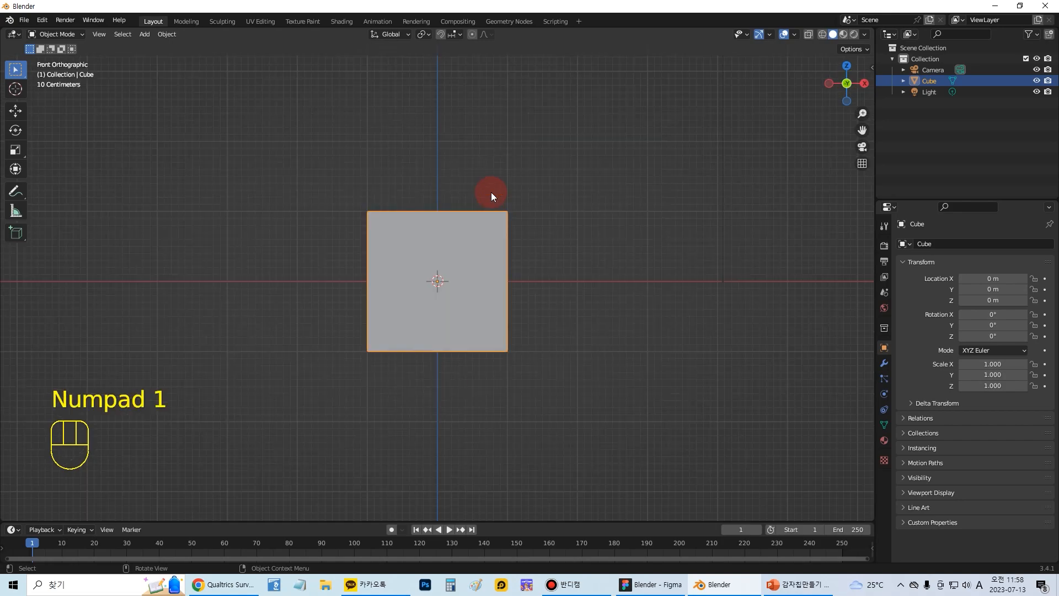
middle_drag(492, 193, 471, 240)
key(KP_1)
key(KP_2)
key(KP_3)
key(KP_4)
key(KP_5)
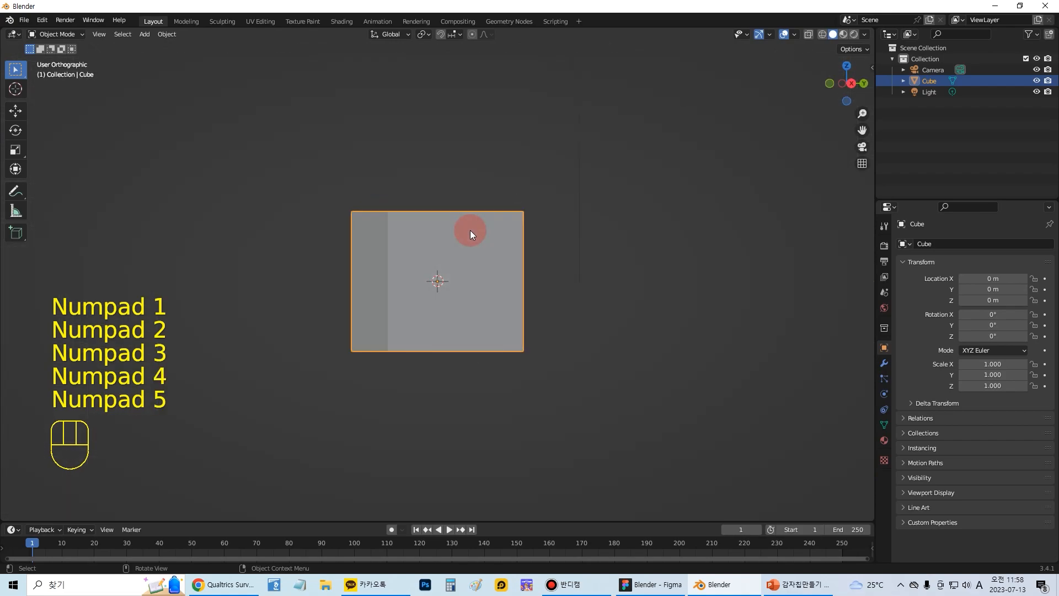
key(KP_6)
key(KP_7)
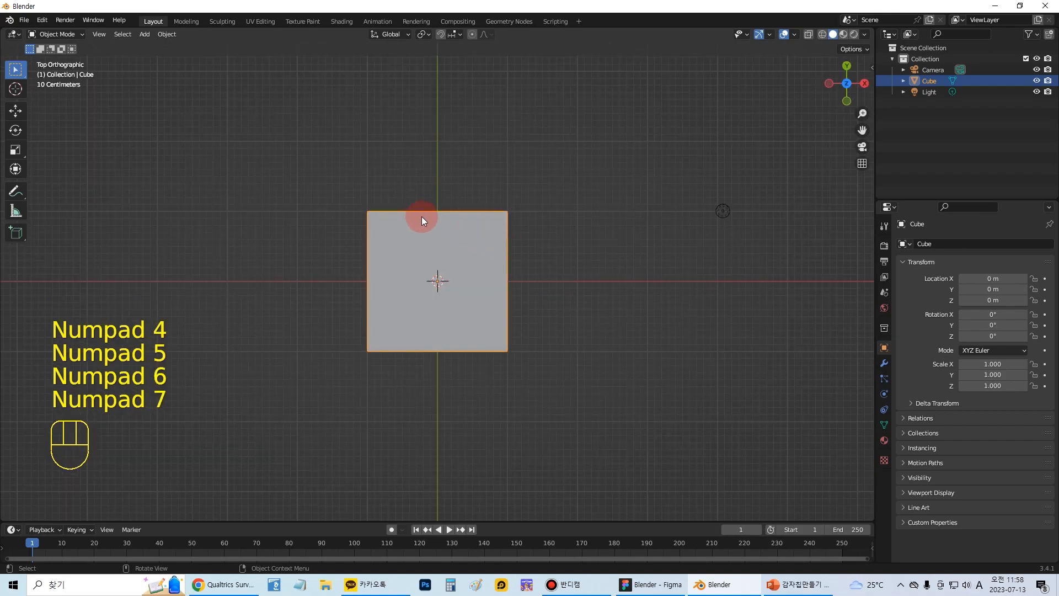
middle_drag(531, 211, 495, 258)
key(KP_1)
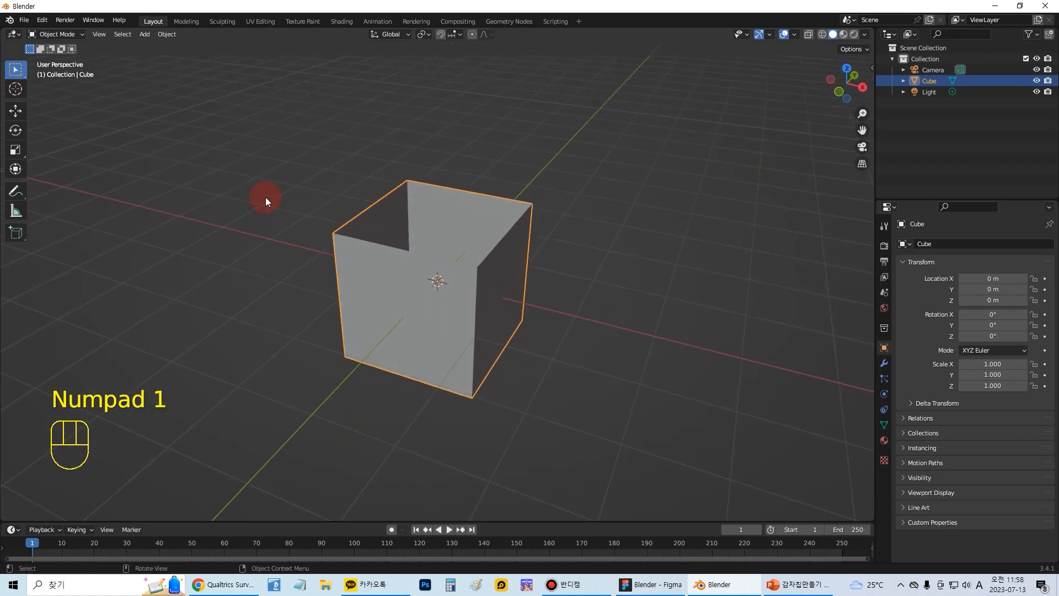
Select the open box and scale it down along the Y axis to about 0.53
click(200, 164)
middle_drag(200, 164, 330, 153)
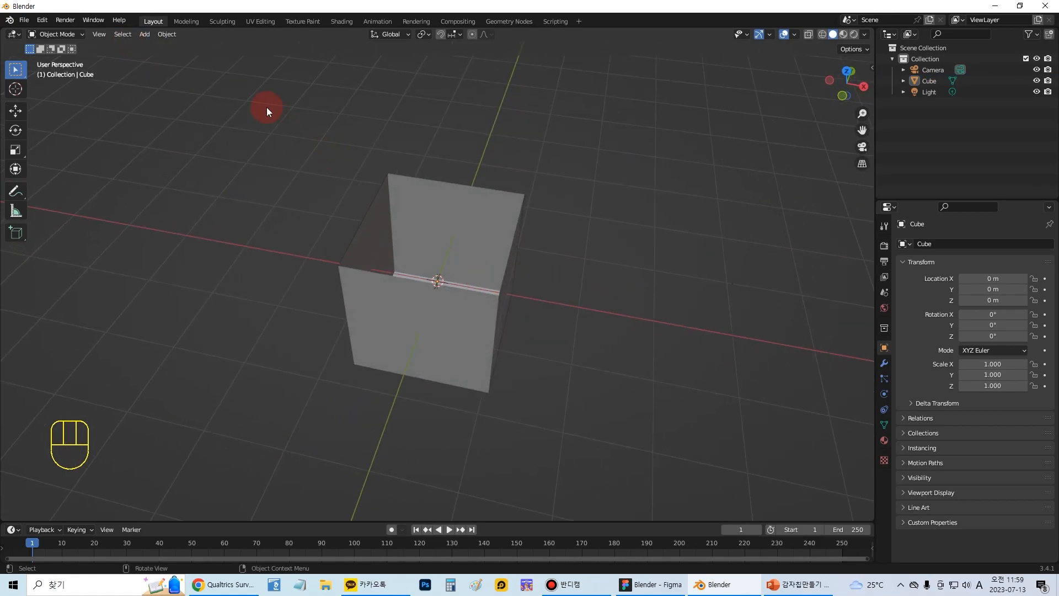
drag(267, 107, 585, 411)
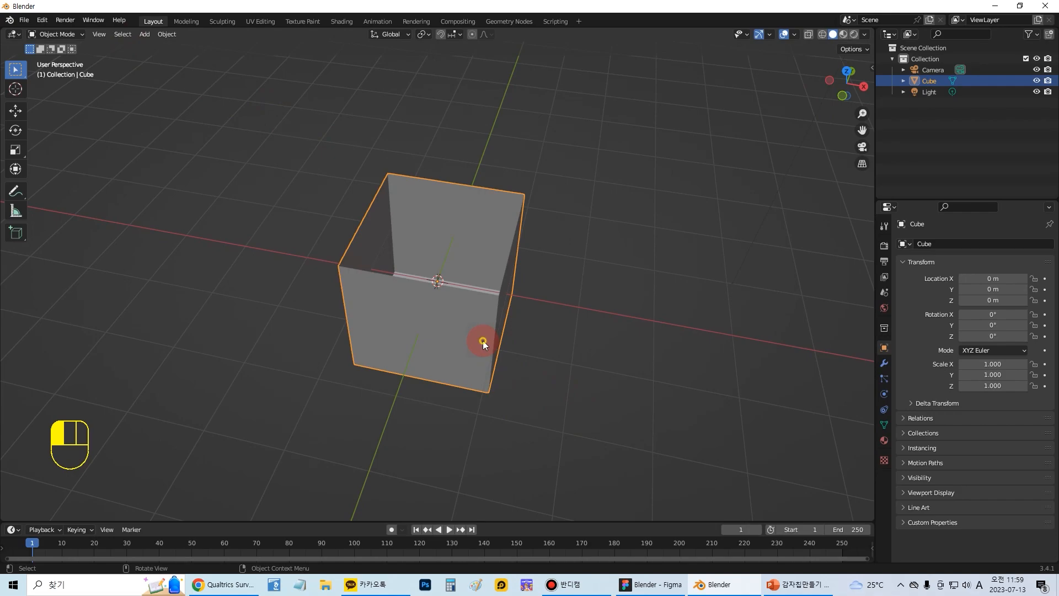
click(16, 149)
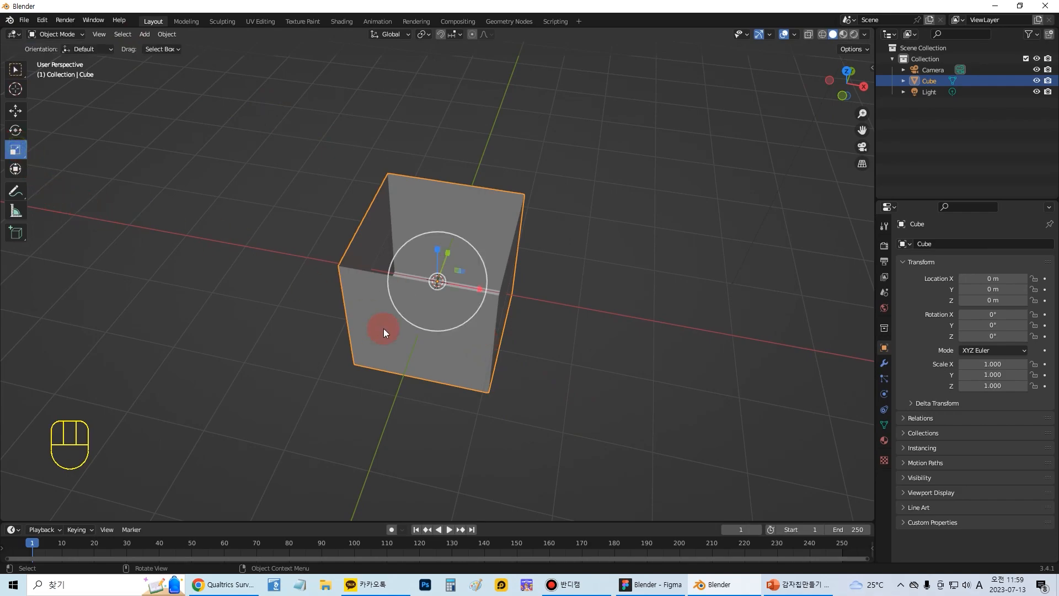
click(449, 253)
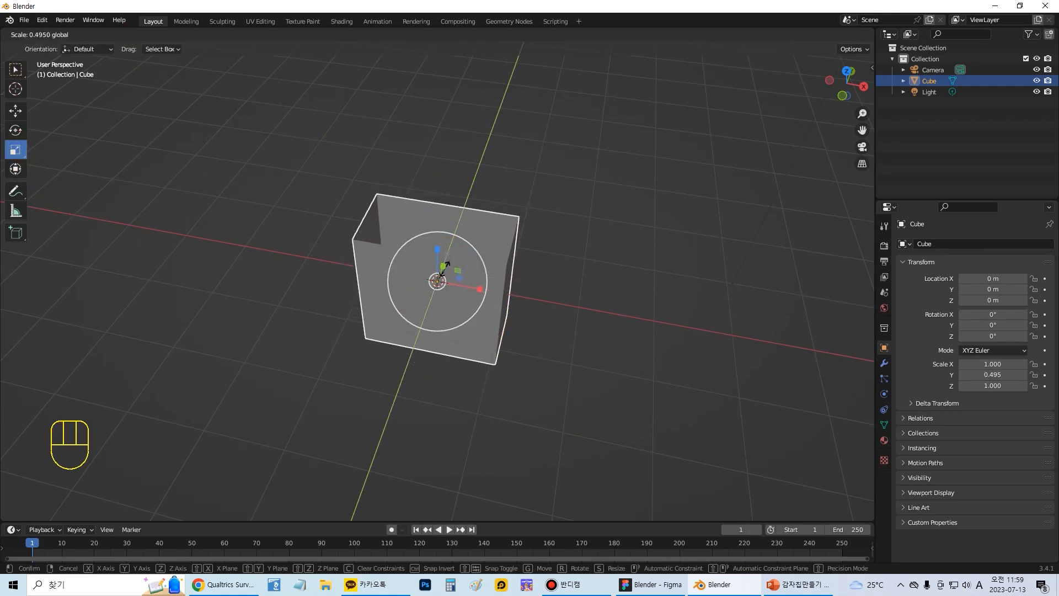
click(444, 268)
middle_drag(485, 258, 460, 175)
click(475, 260)
click(521, 256)
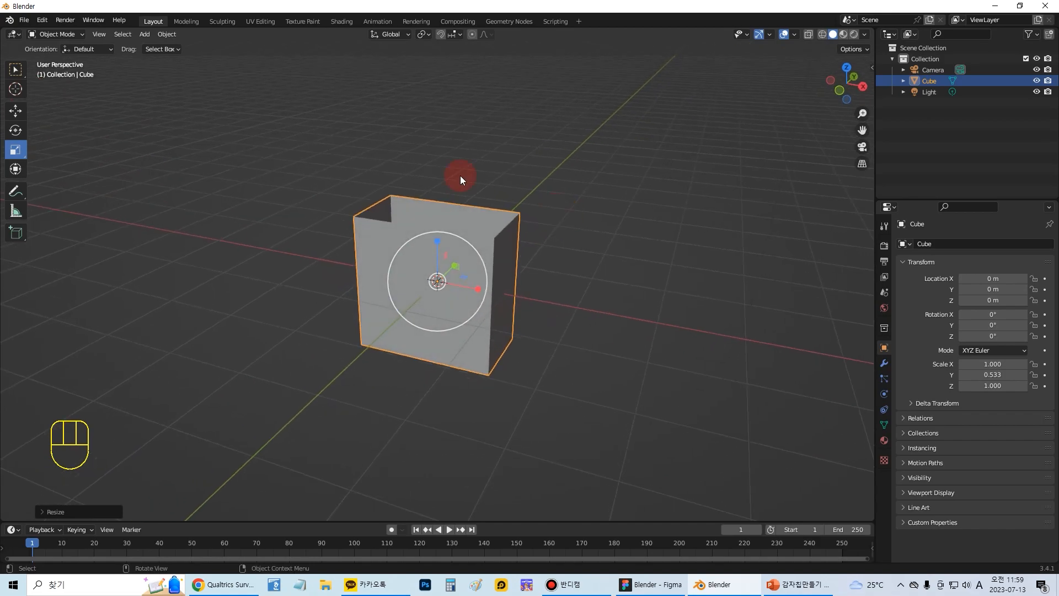
Enter Edit Mode on the narrowed box and select all of its faces
middle_drag(530, 163, 526, 220)
key(KP_1)
click(55, 34)
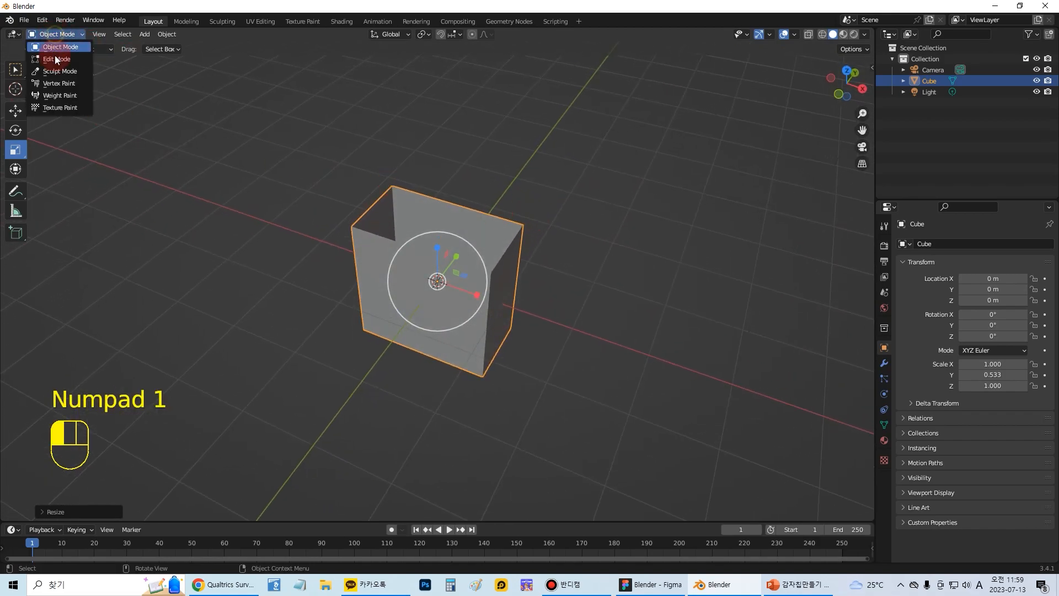
click(55, 61)
drag(257, 129, 616, 435)
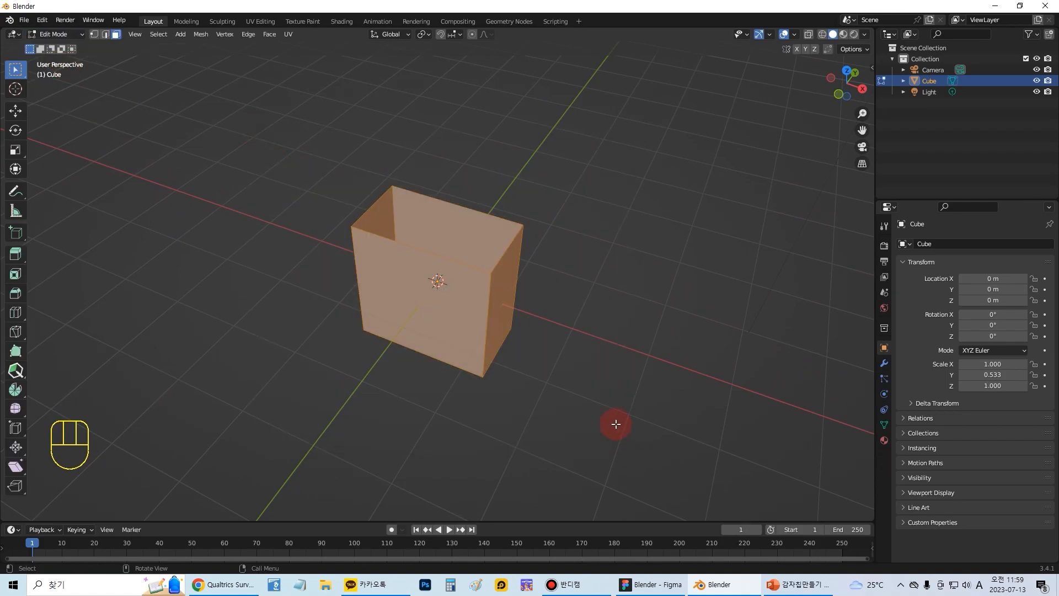
middle_drag(614, 419, 623, 381)
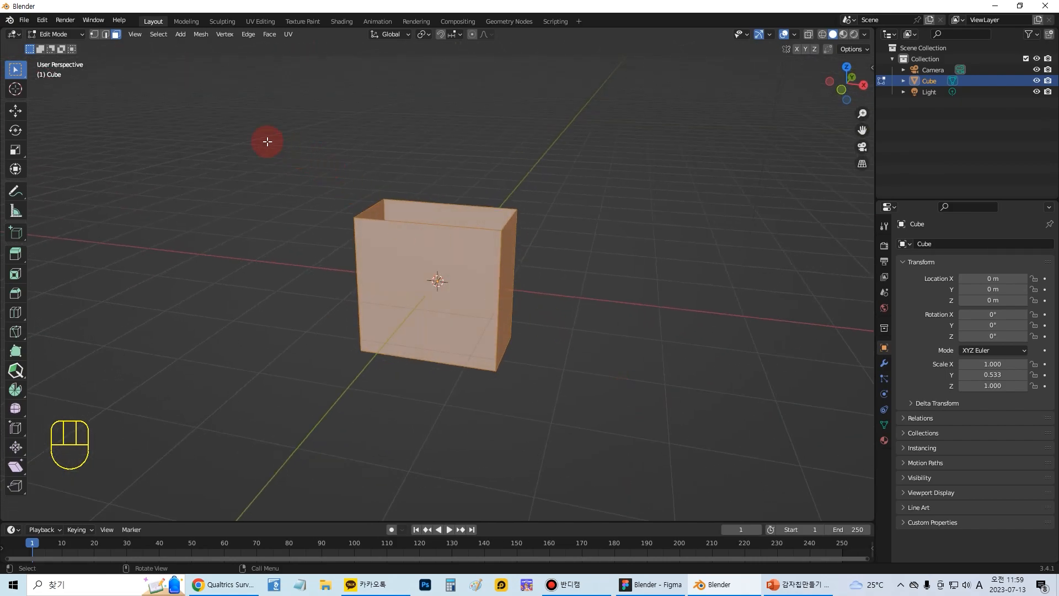
drag(267, 142, 683, 494)
middle_drag(644, 416, 499, 314)
click(63, 35)
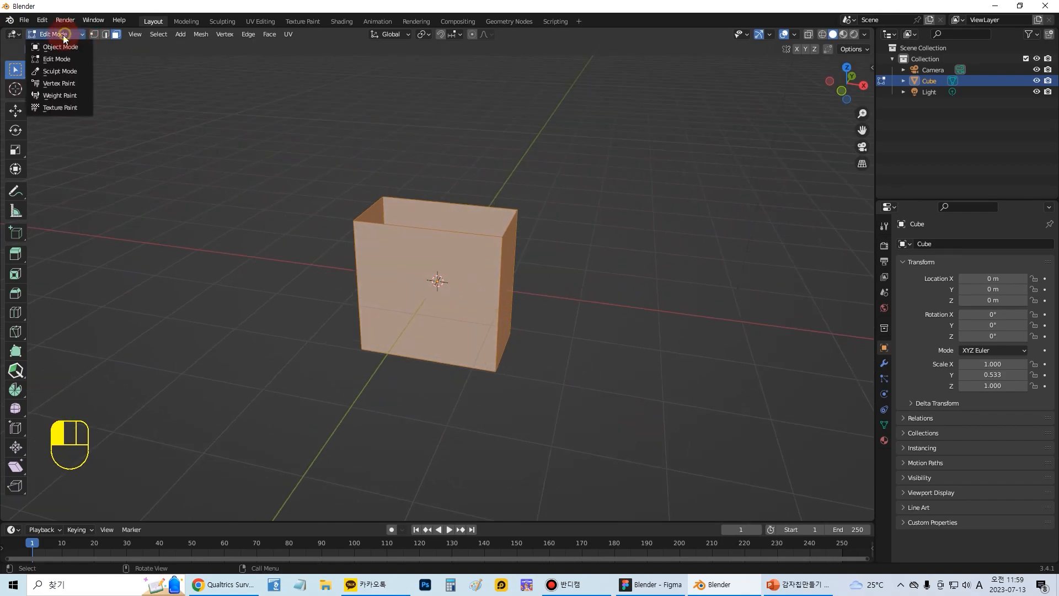
click(58, 49)
click(57, 35)
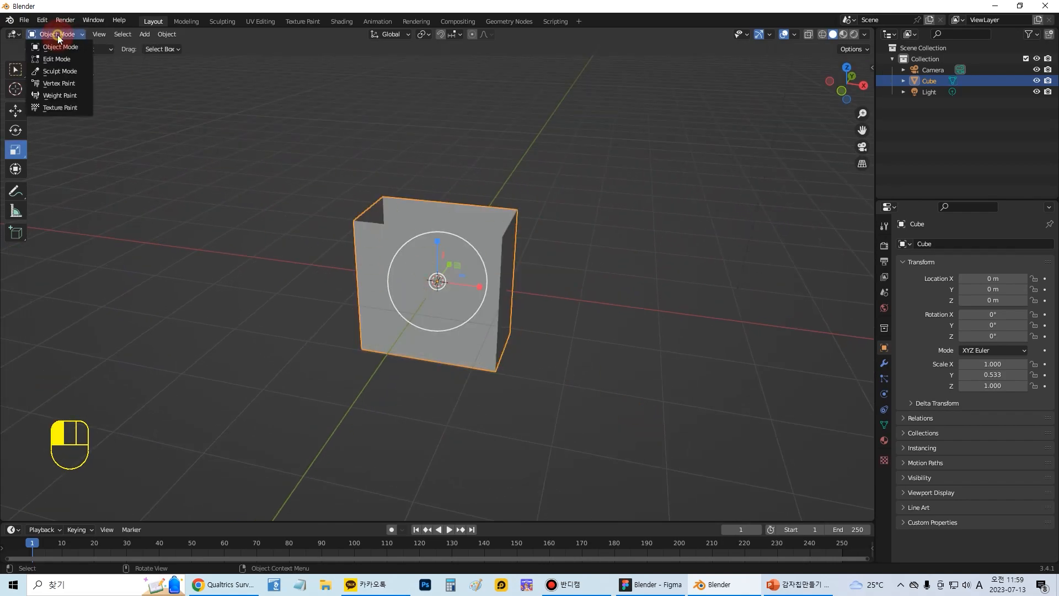
click(51, 59)
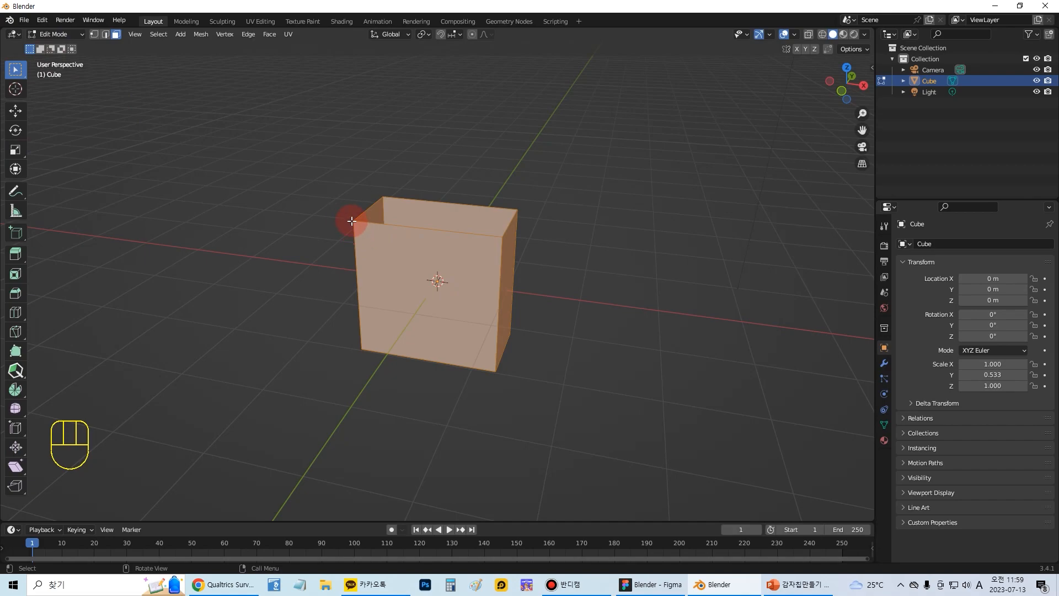
Try selecting the box's side and front faces individually, and switch the mesh to edge selection
click(371, 221)
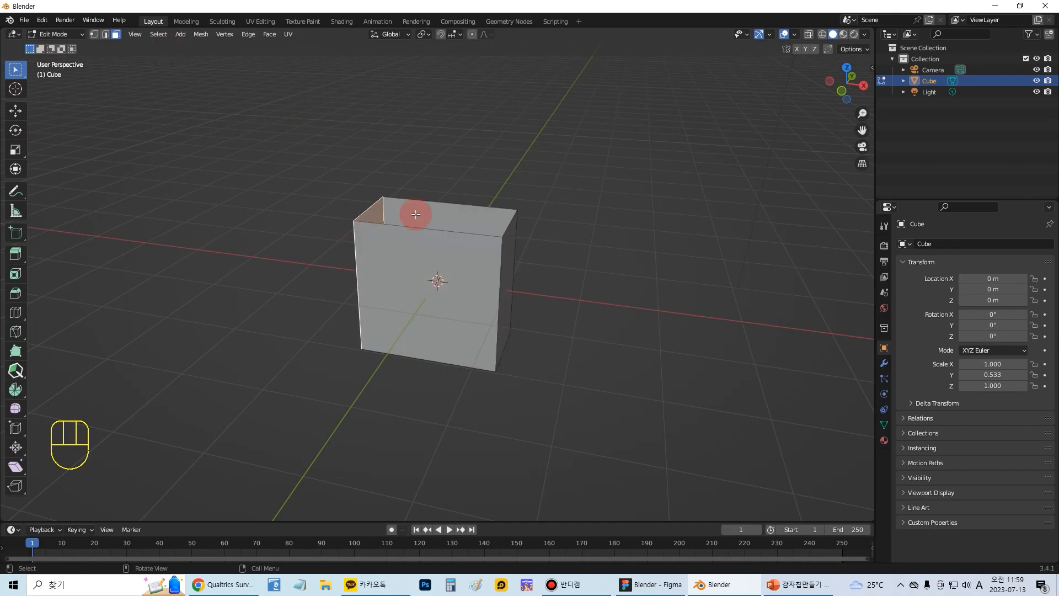
click(420, 229)
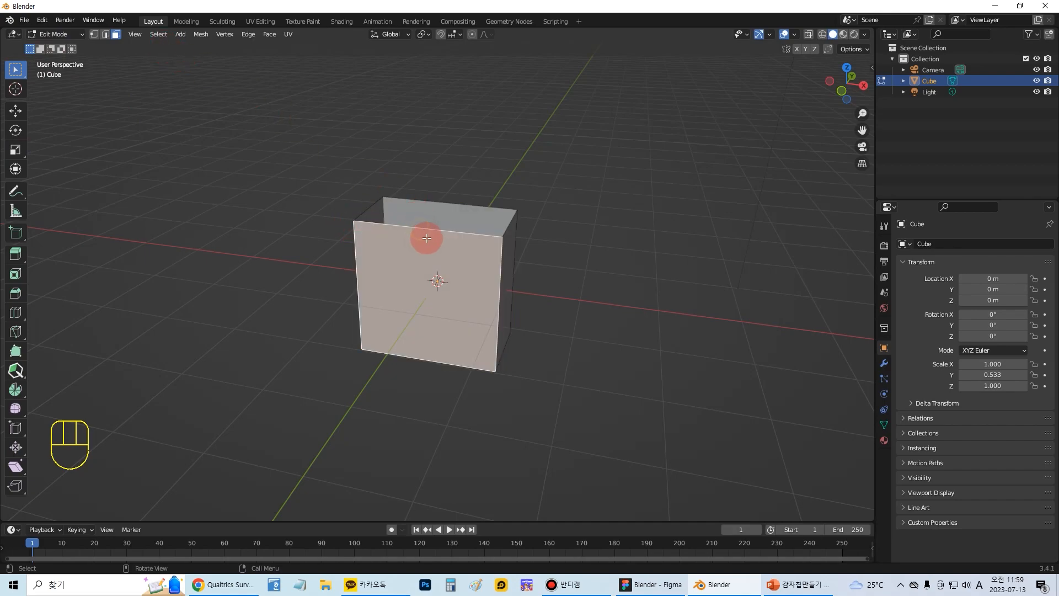
click(105, 34)
key(ctrl+z)
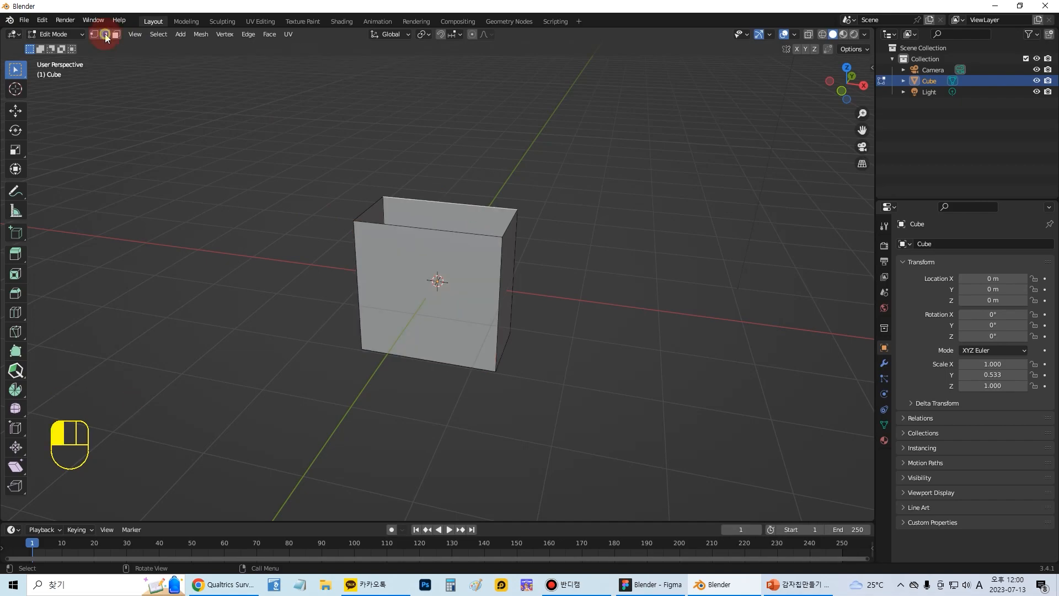
Select the top edge of the box's front face
click(431, 228)
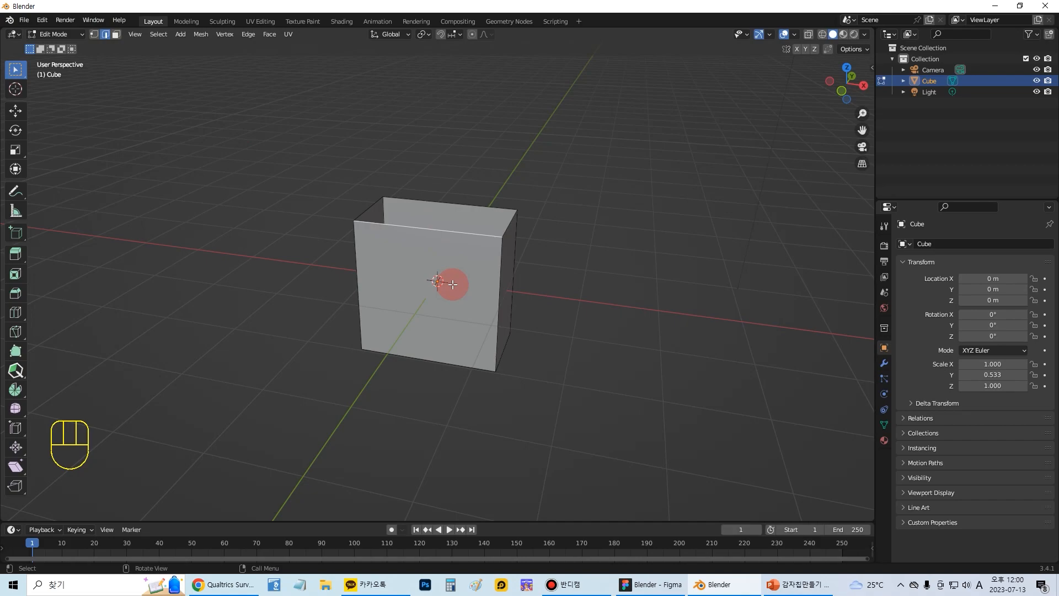
scroll(450, 278, up, 1)
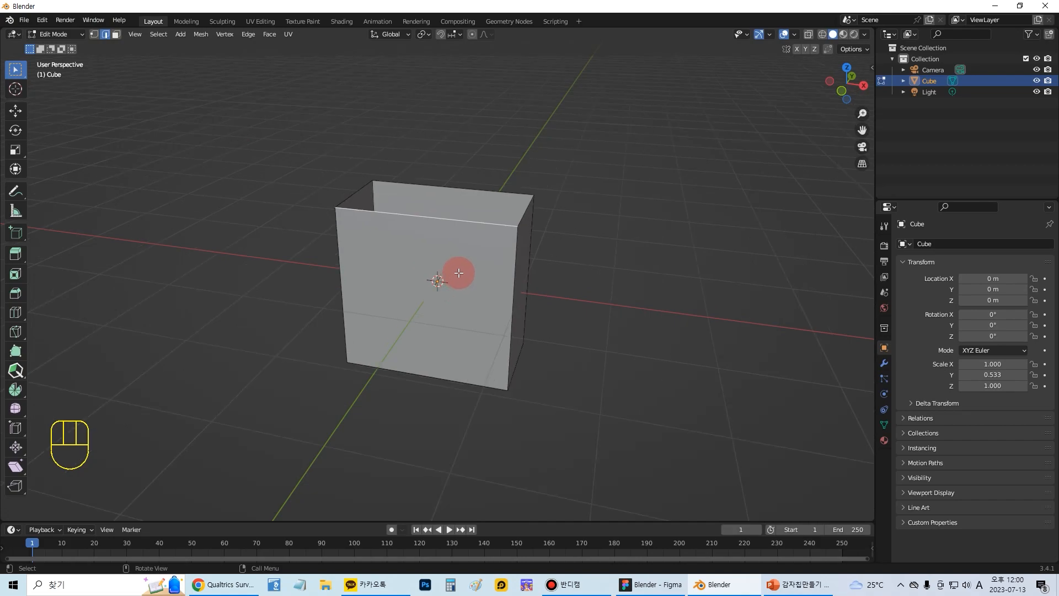
Try moving the selected front top edge freely without an axis constraint, and undo the move
key(g)
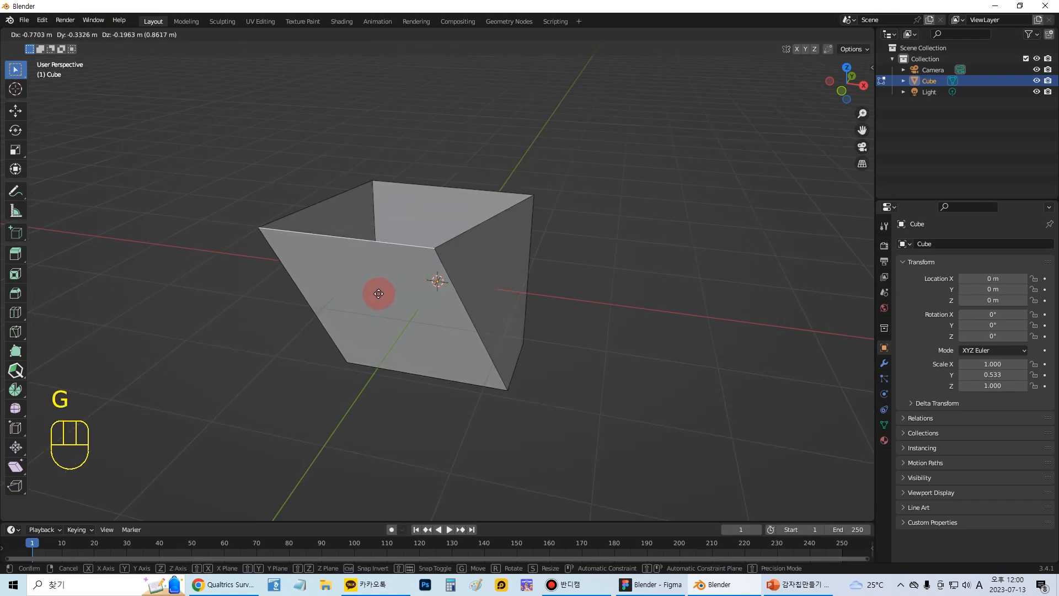
click(538, 306)
key(ctrl+z)
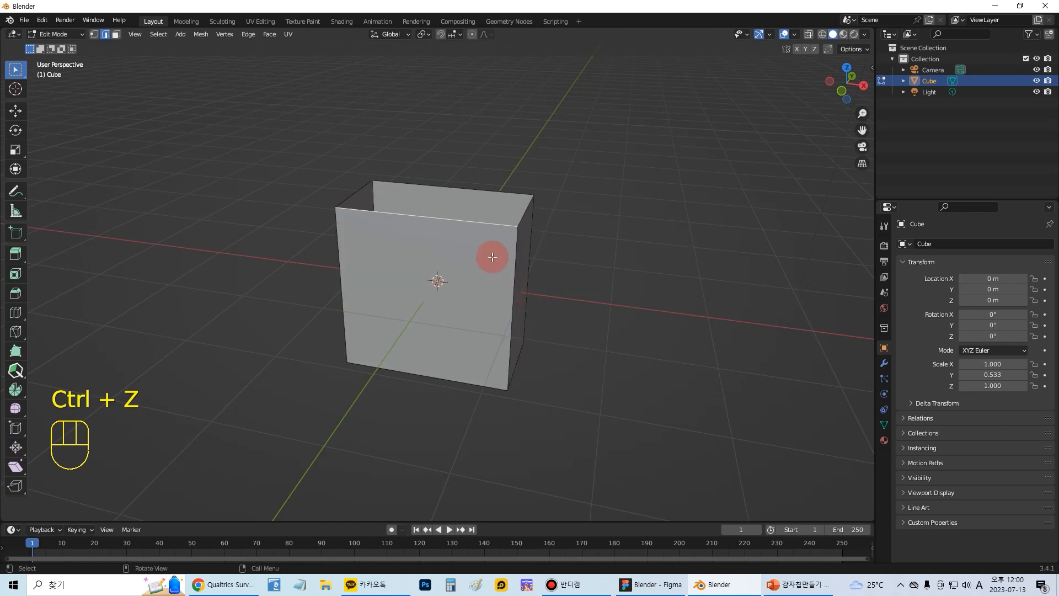
Lower the front face's top edge along the global Z axis, leaving the box's back wall taller than its front
key(g)
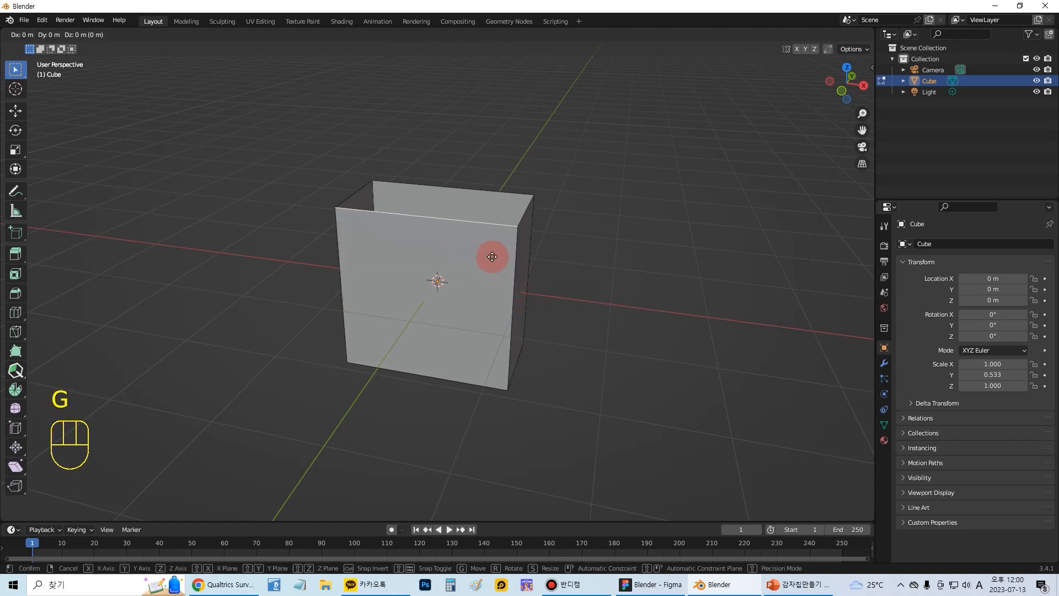
key(z)
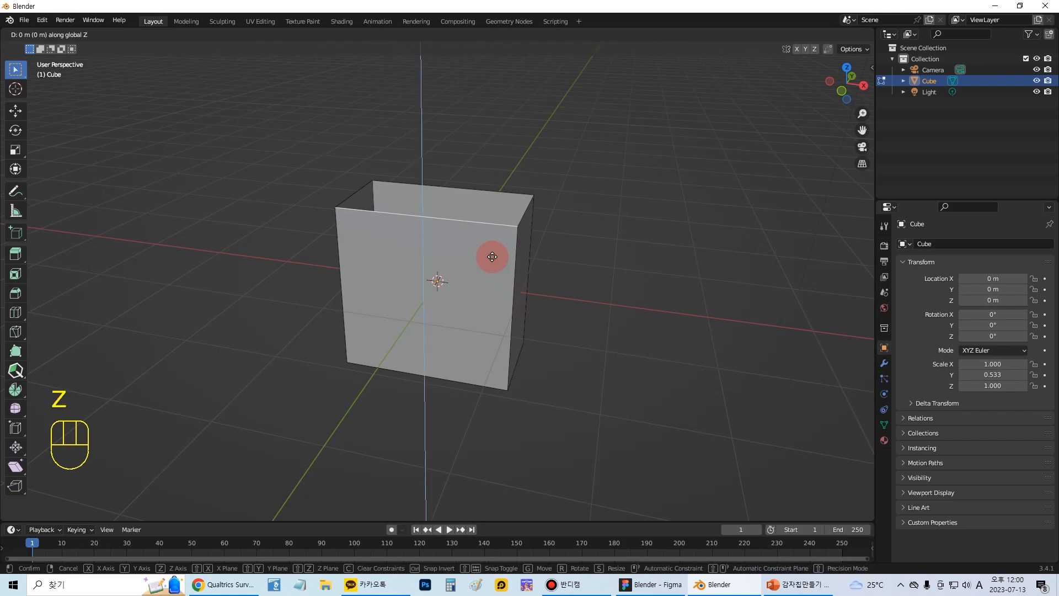
click(488, 300)
middle_drag(580, 308, 656, 322)
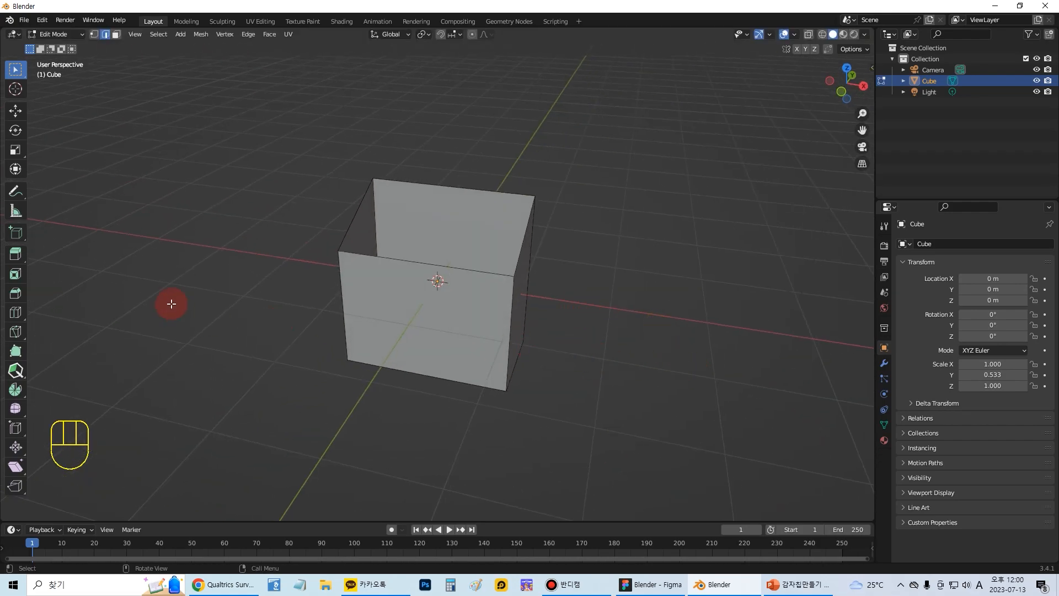
click(16, 313)
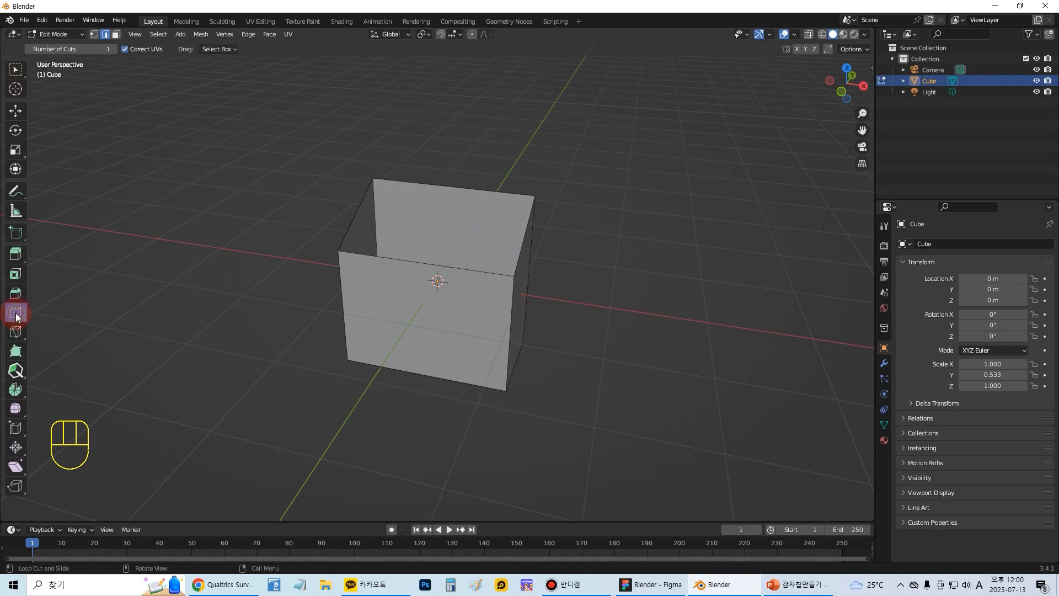
drag(26, 321, 62, 319)
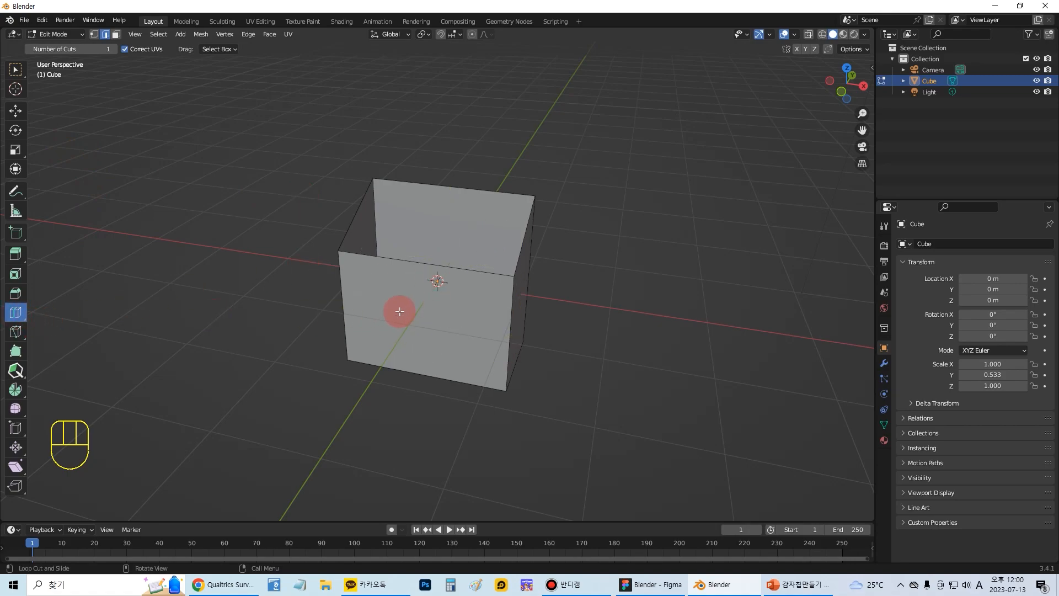
scroll(415, 266, up, 2)
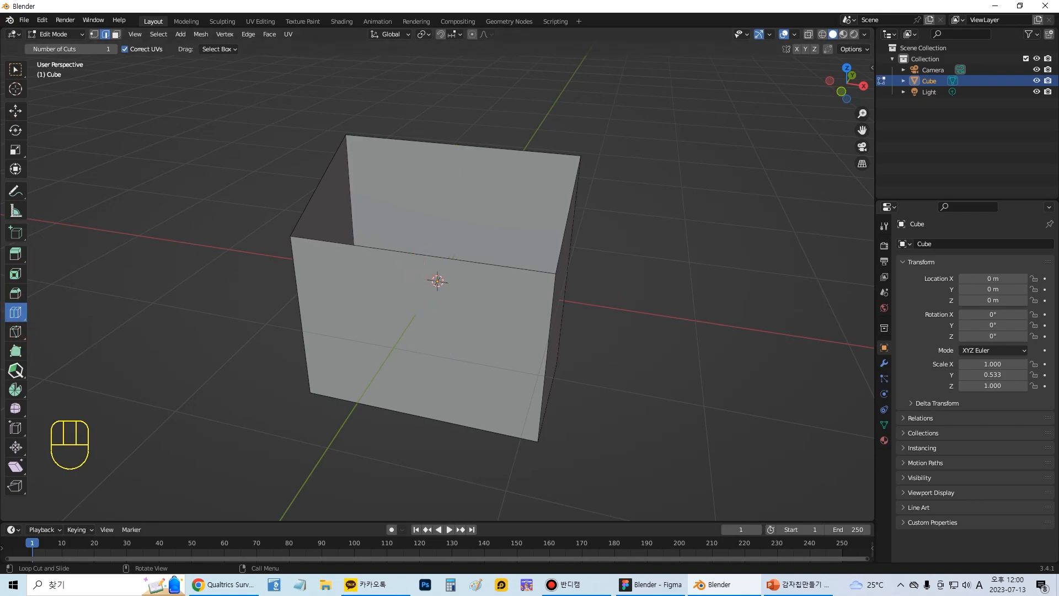
click(16, 69)
click(331, 238)
click(210, 249)
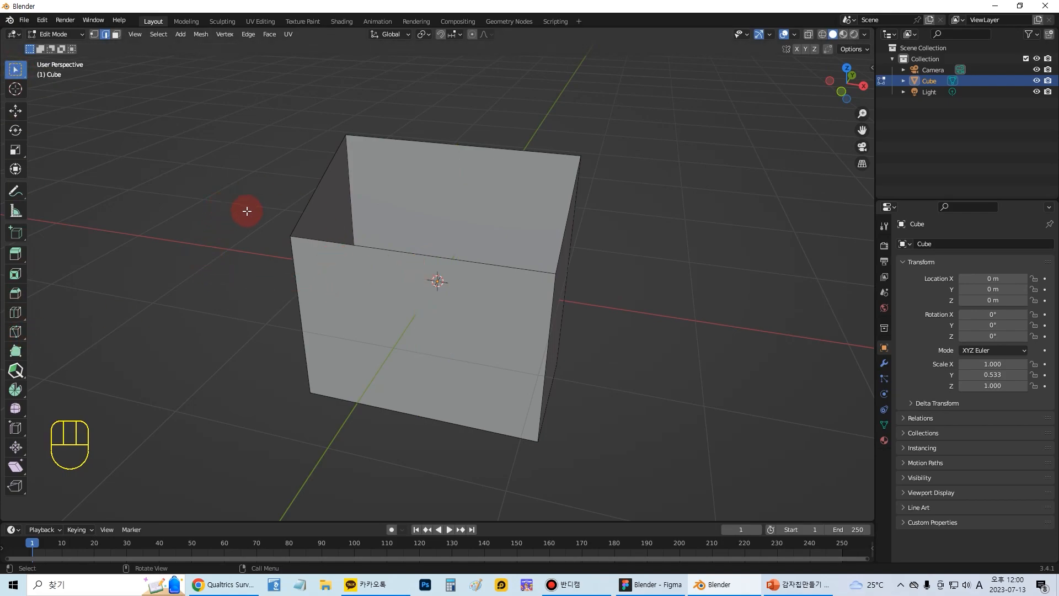
key(ctrl+r)
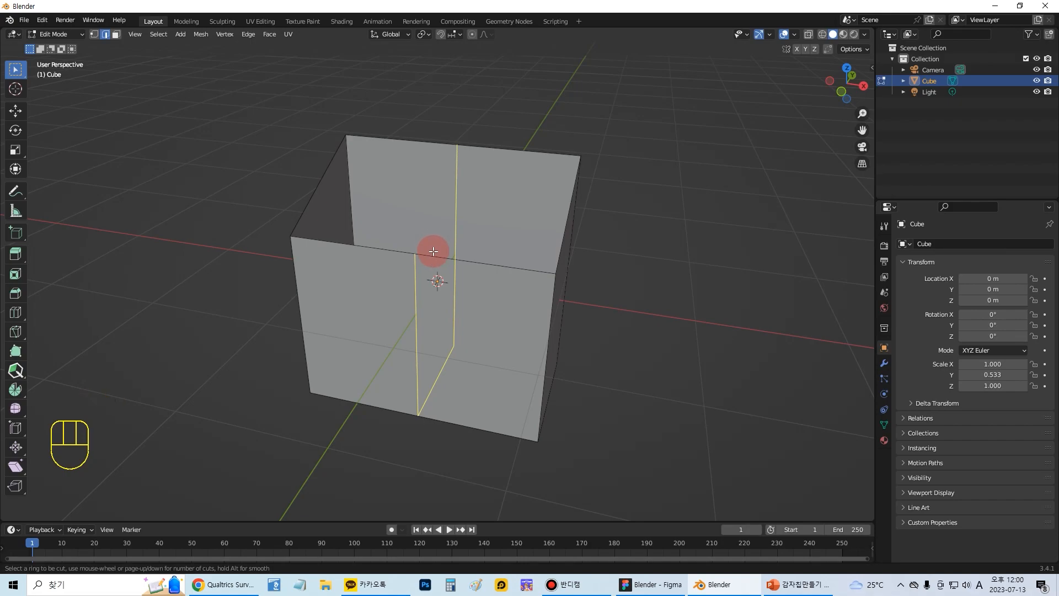
right_click(241, 260)
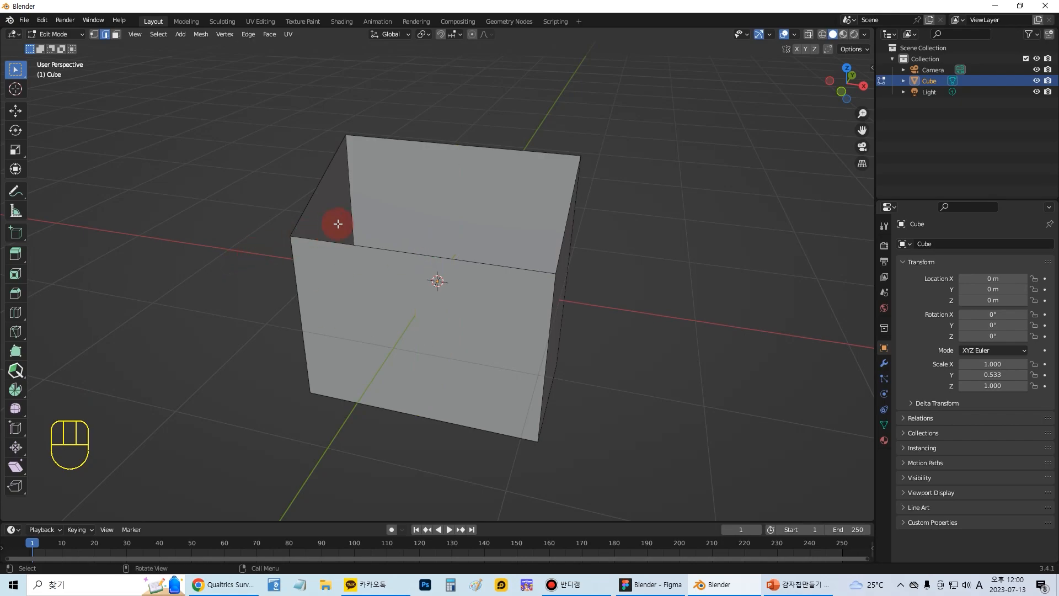
Try adding eight vertical loop cuts across the front and back walls with an edge slide, and undo them
key(ctrl+r)
scroll(413, 270, up, 2)
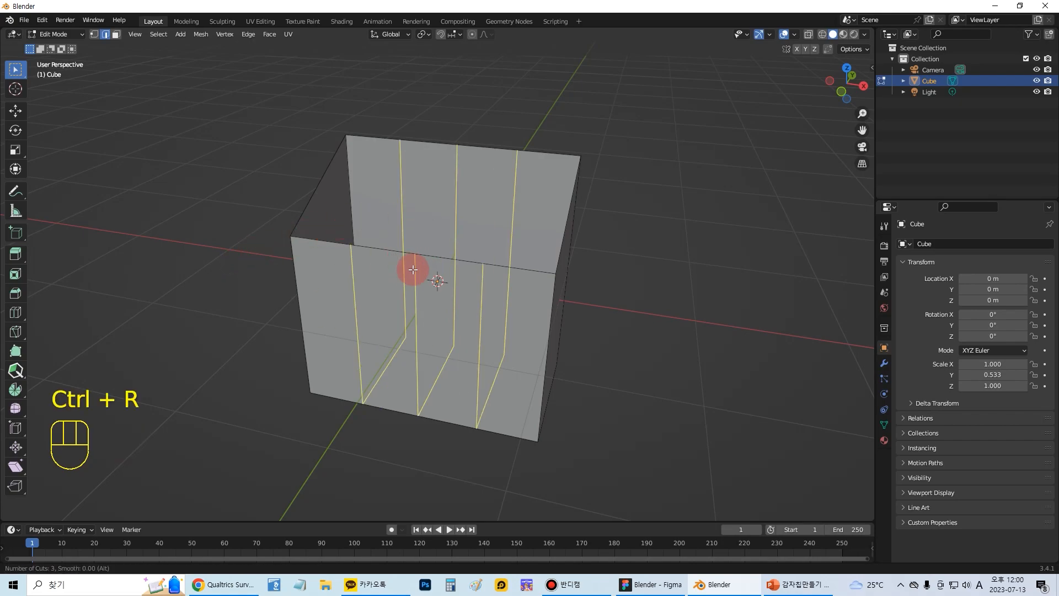
scroll(413, 270, up, 2)
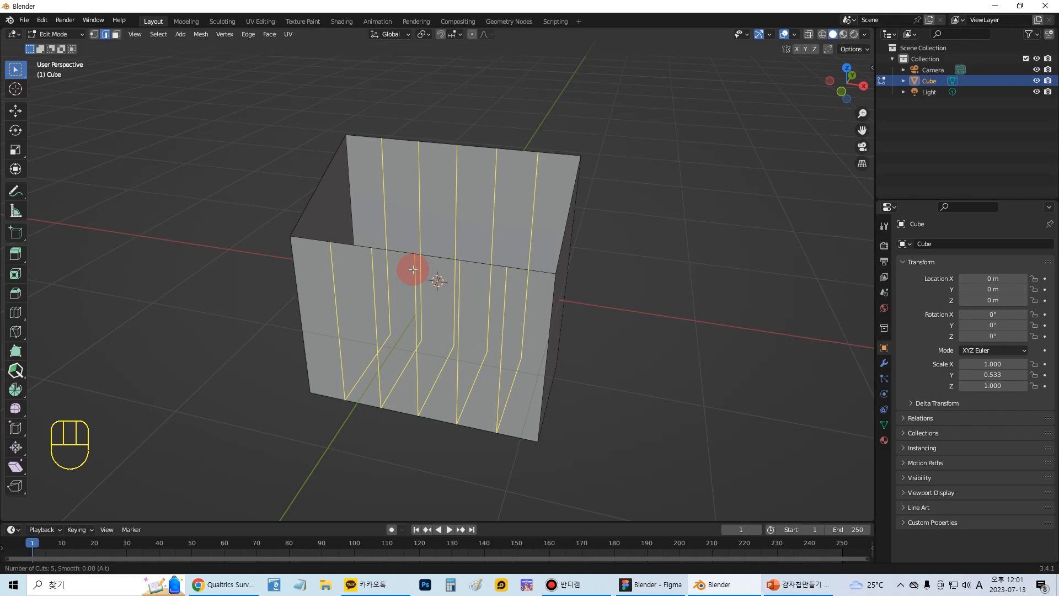
scroll(413, 270, up, 2)
scroll(413, 270, up, 1)
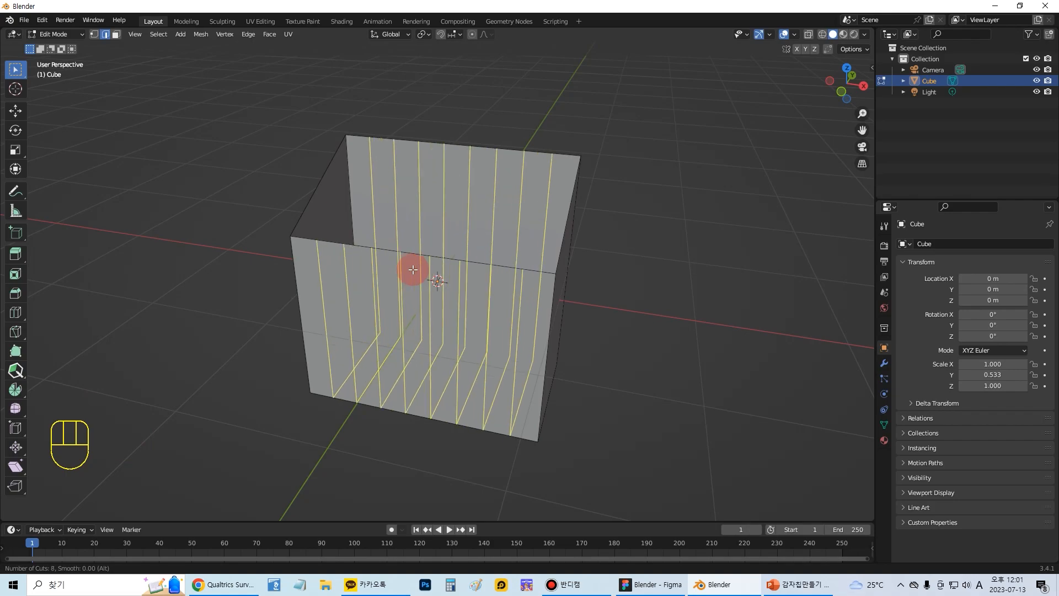
click(413, 270)
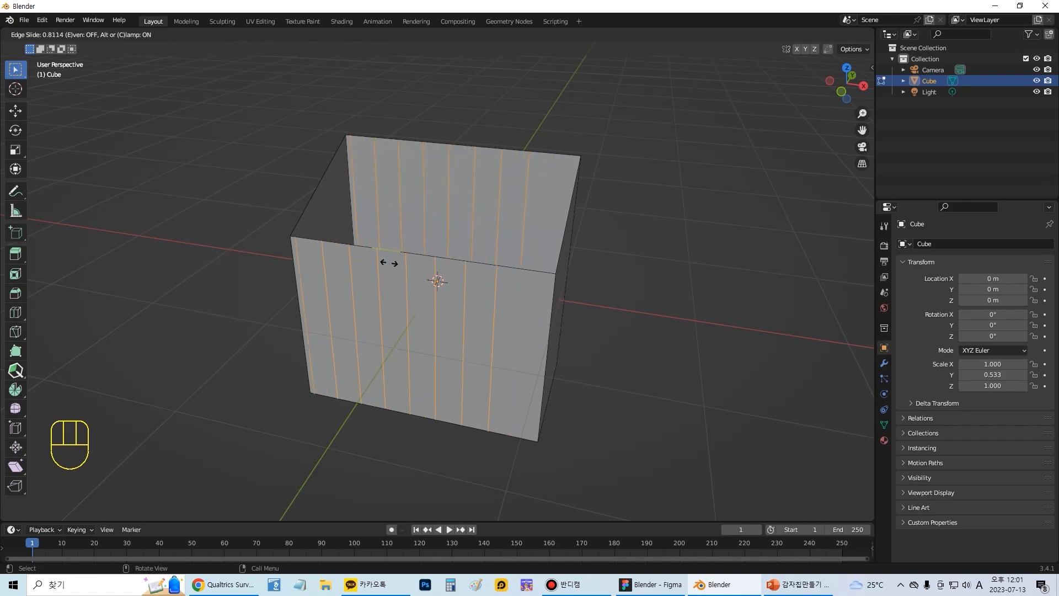
click(405, 267)
key(ctrl+z)
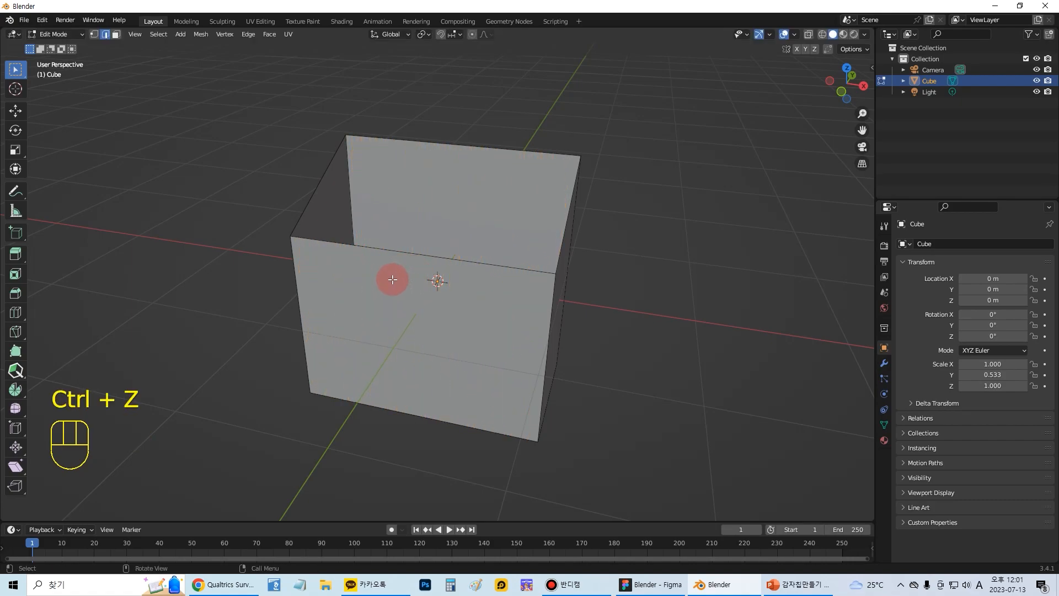
Add nine evenly spaced vertical loop cuts across the box's front and back walls and clear the selection
key(ctrl+r)
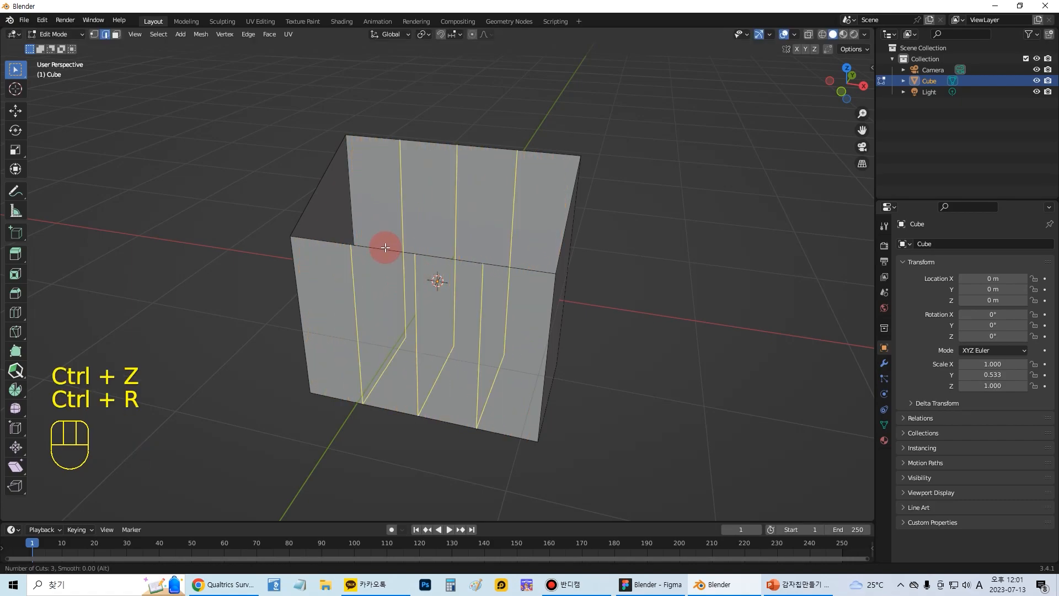
scroll(393, 239, up, 3)
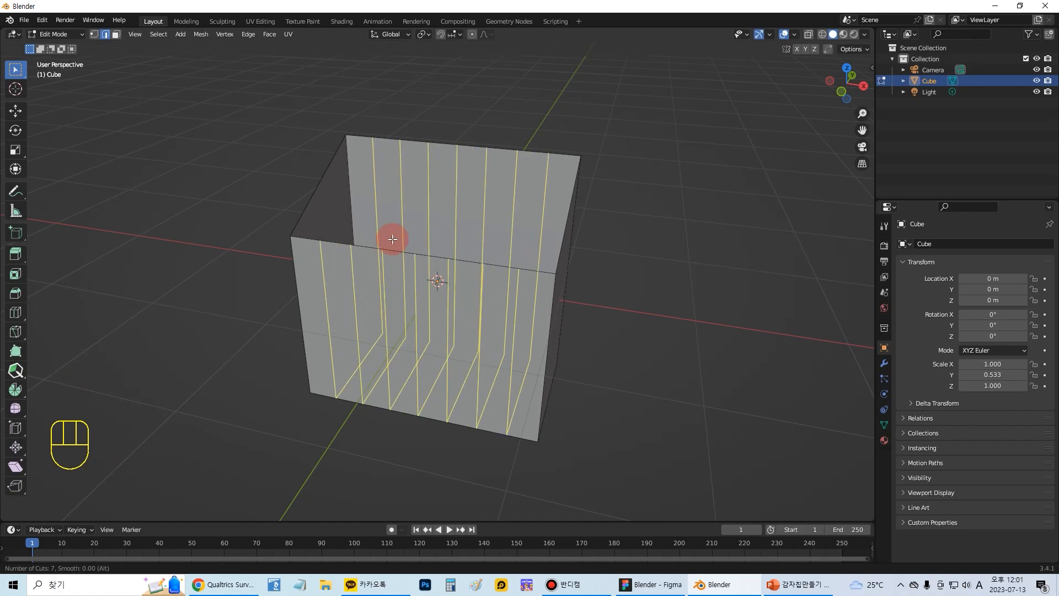
scroll(392, 239, up, 2)
click(392, 239)
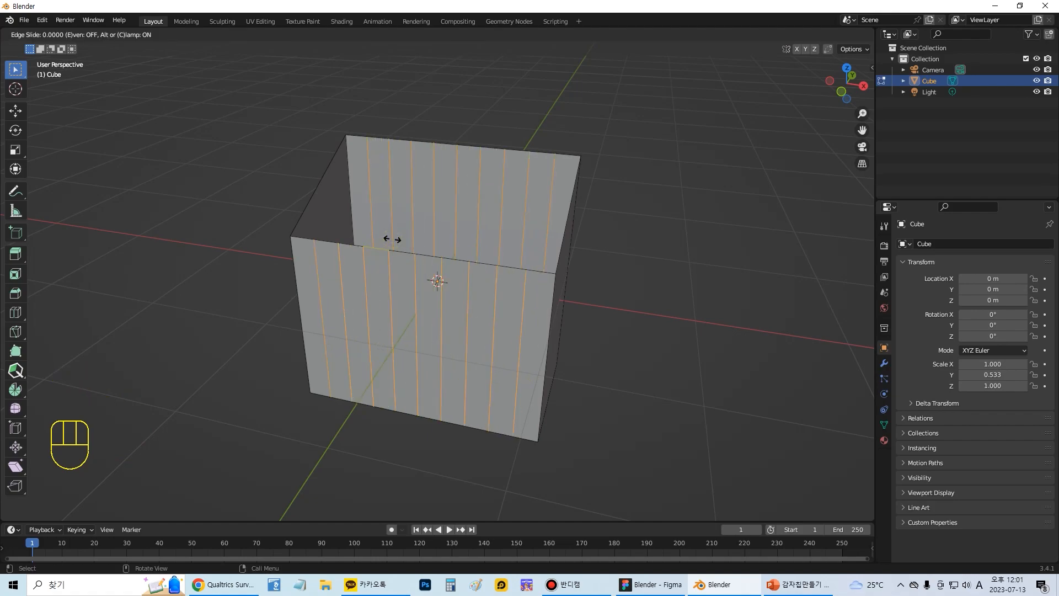
click(390, 236)
click(232, 201)
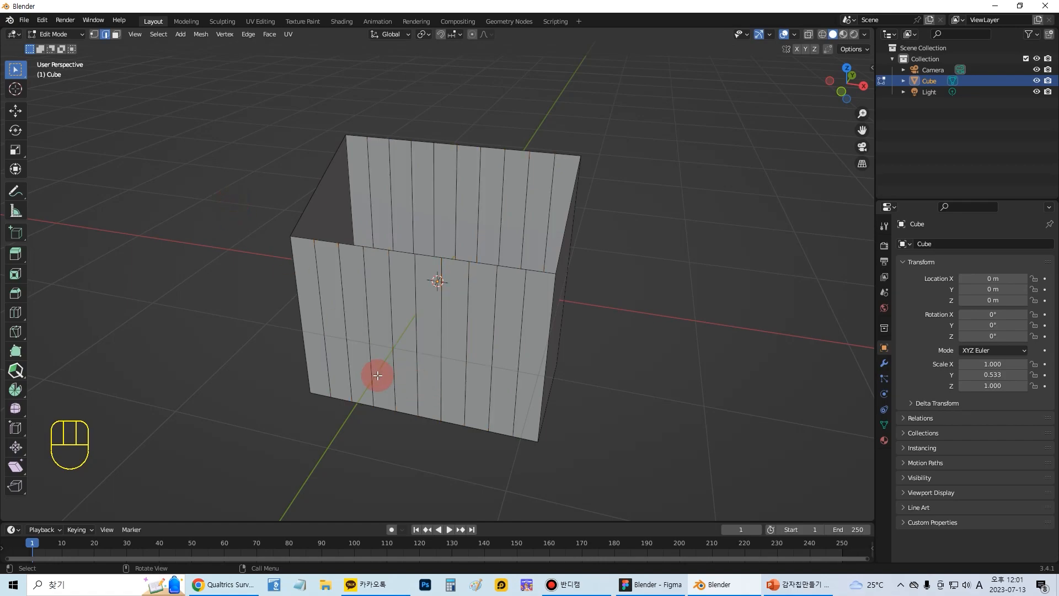
Enable Cavity in the viewport shading options and set its type to Both
middle_drag(494, 359, 561, 256)
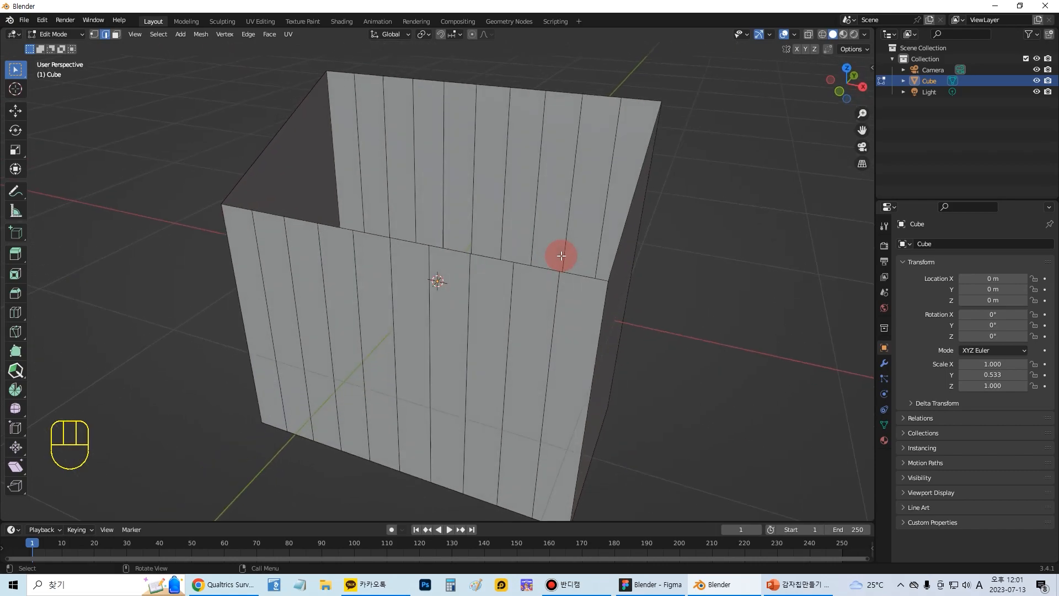
scroll(561, 255, down, 1)
key(n)
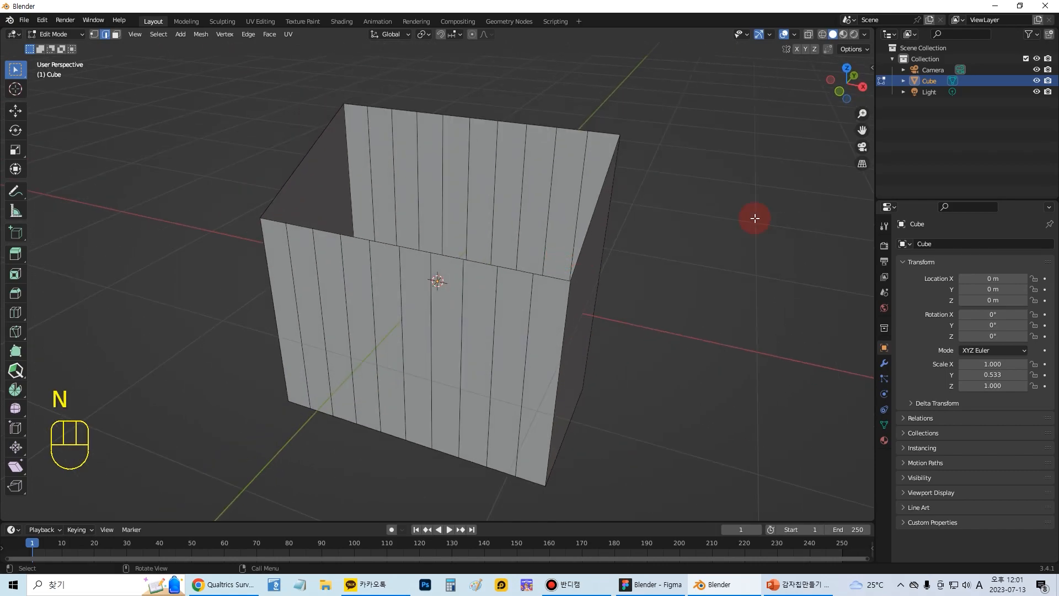
click(864, 35)
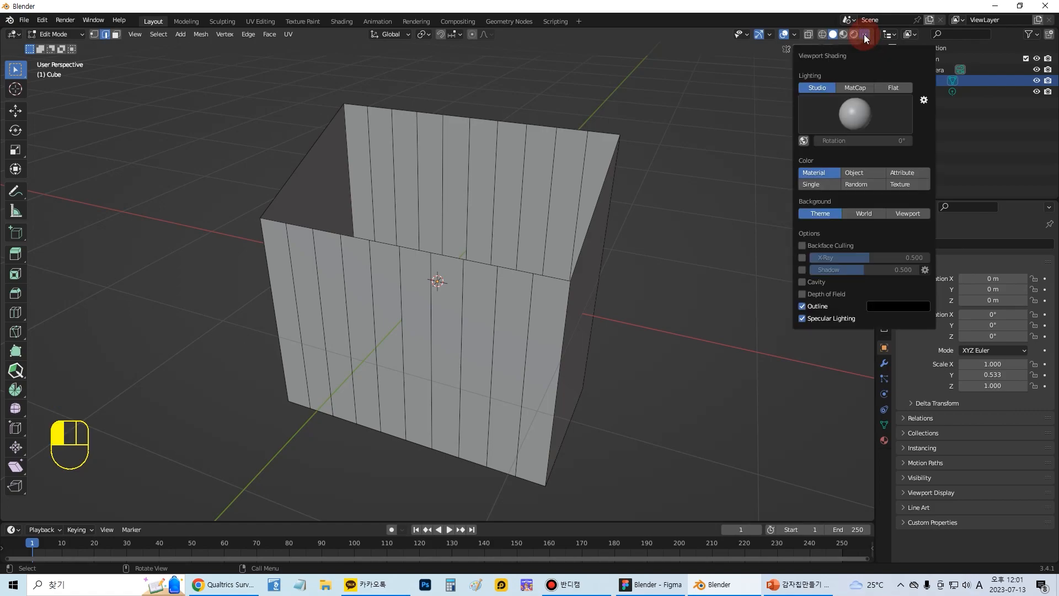
click(802, 278)
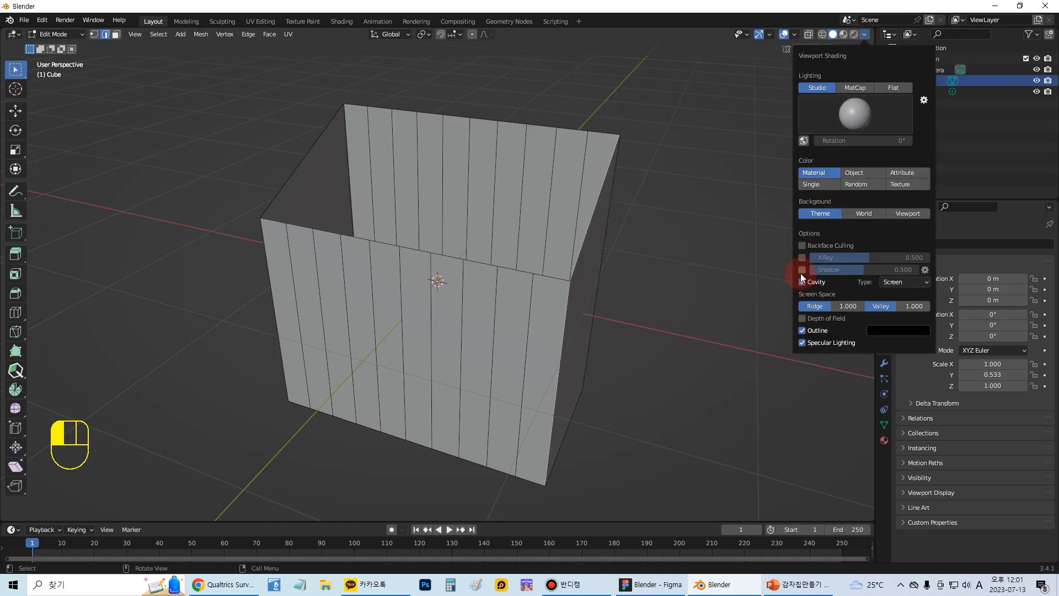
click(897, 282)
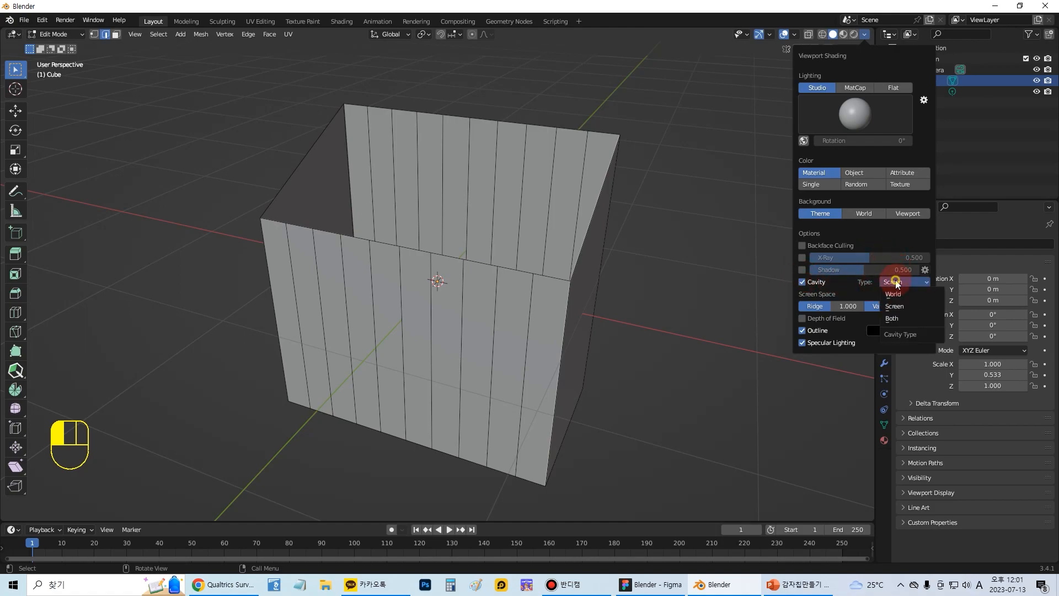
click(900, 316)
scroll(355, 185, up, 2)
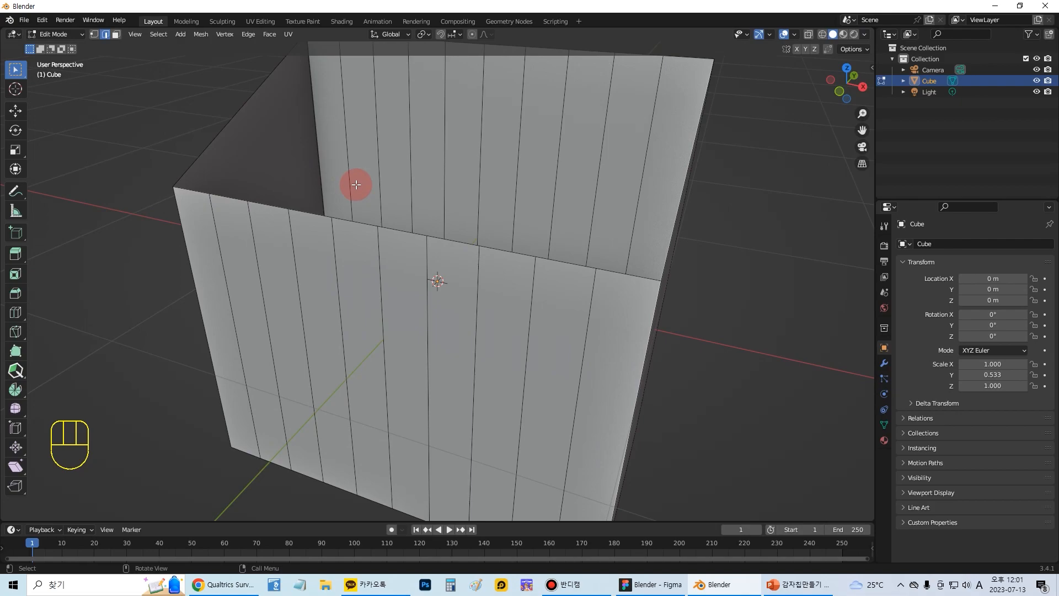
scroll(356, 186, down, 1)
middle_drag(483, 158, 485, 179)
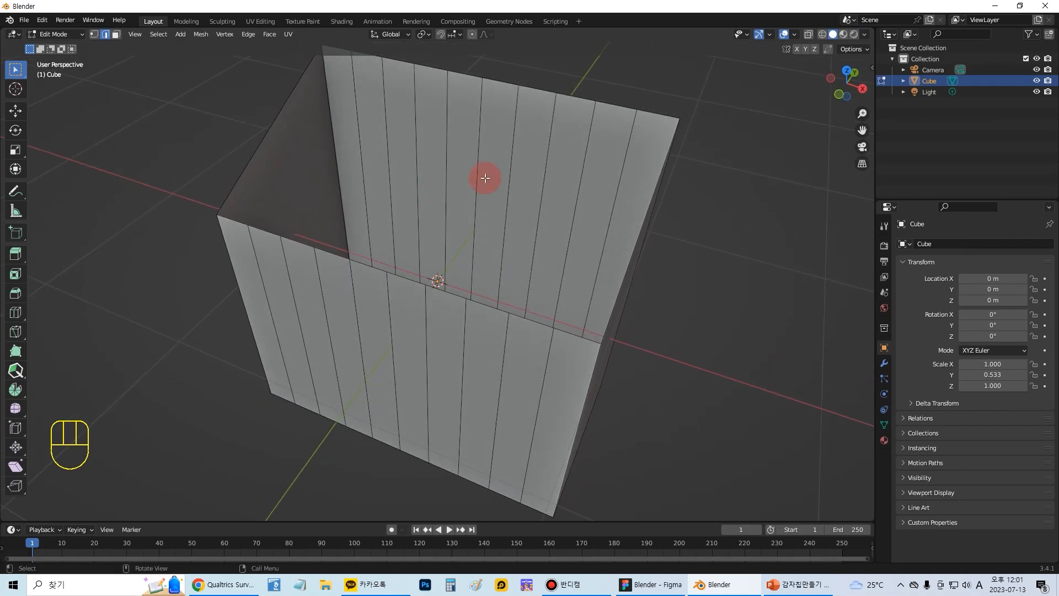
Set the cavity shading's World Space ridge to 1.886 and valley to 1.545, and its Screen Space ridge to 1.417 and valley to 1.167
click(864, 35)
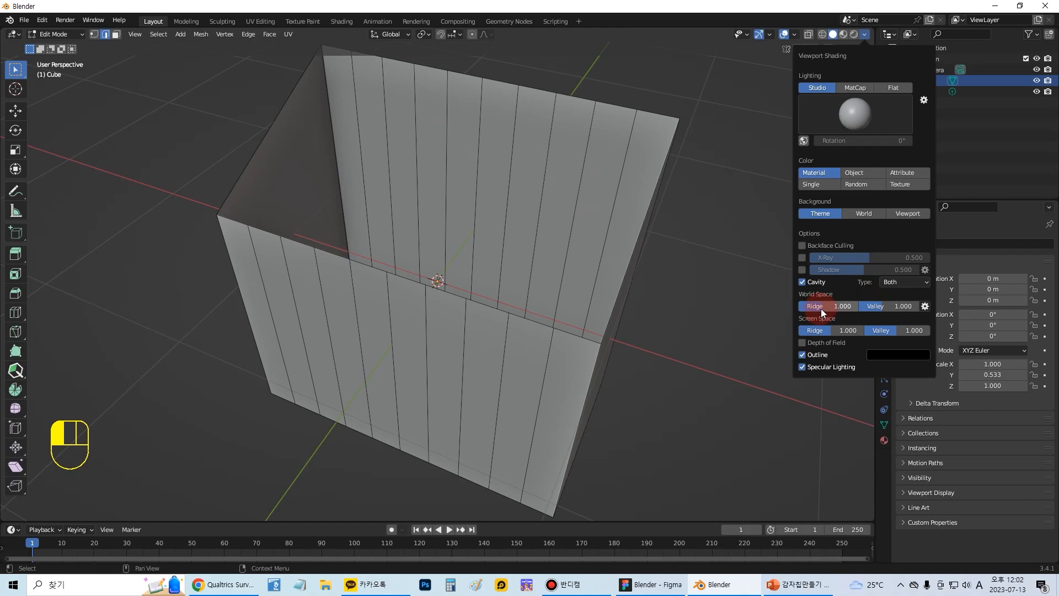
drag(821, 309, 821, 309)
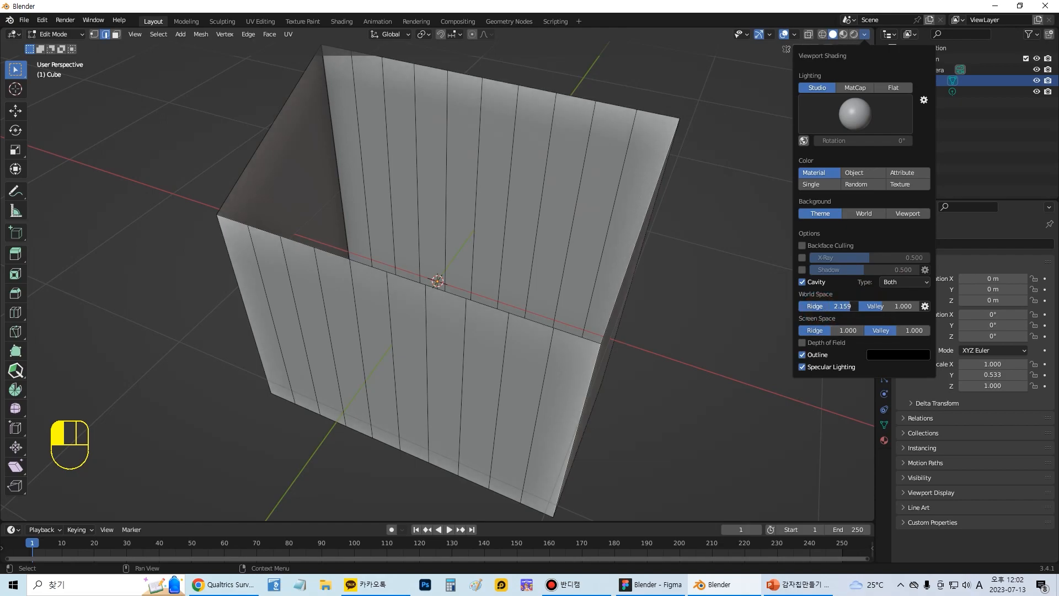
drag(850, 306, 804, 306)
mouse_move(881, 307)
mouse_down()
mouse_move(895, 306)
mouse_move(859, 307)
mouse_move(886, 307)
mouse_up()
drag(830, 332, 901, 332)
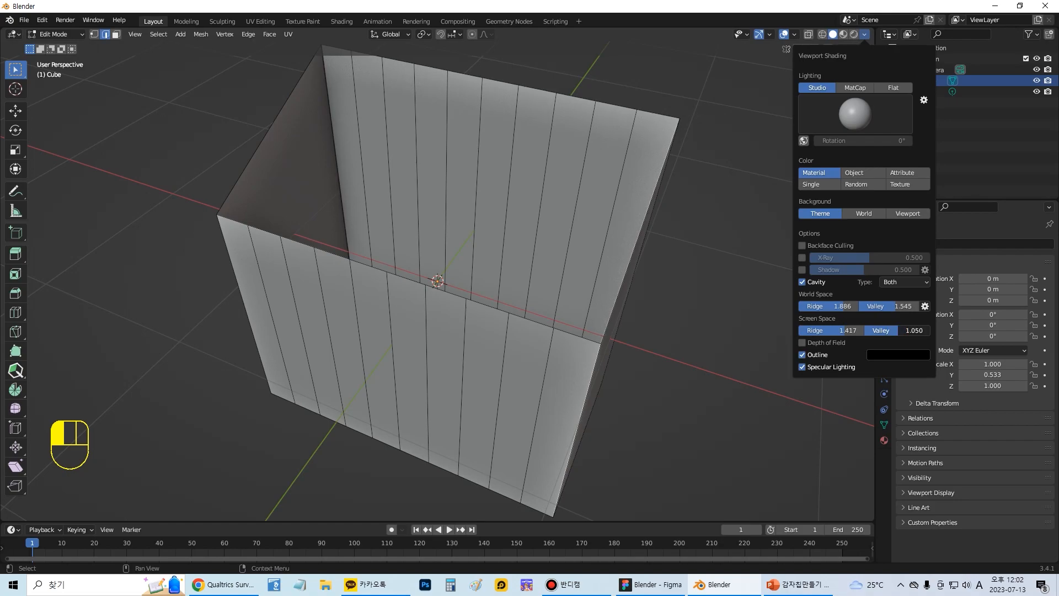
Return the box to Object Mode and turn off Cavity in the viewport shading options
mouse_move(646, 256)
middle_down()
mouse_move(587, 310)
mouse_move(638, 243)
mouse_move(610, 276)
mouse_move(624, 236)
middle_up()
click(52, 35)
click(57, 48)
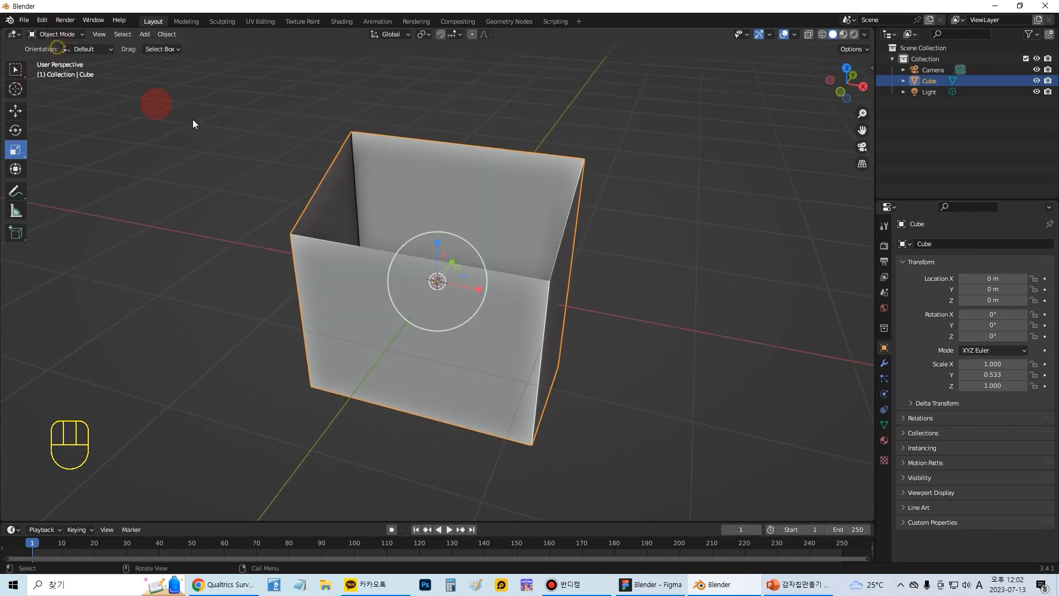
scroll(478, 204, up, 3)
middle_drag(491, 205, 493, 200)
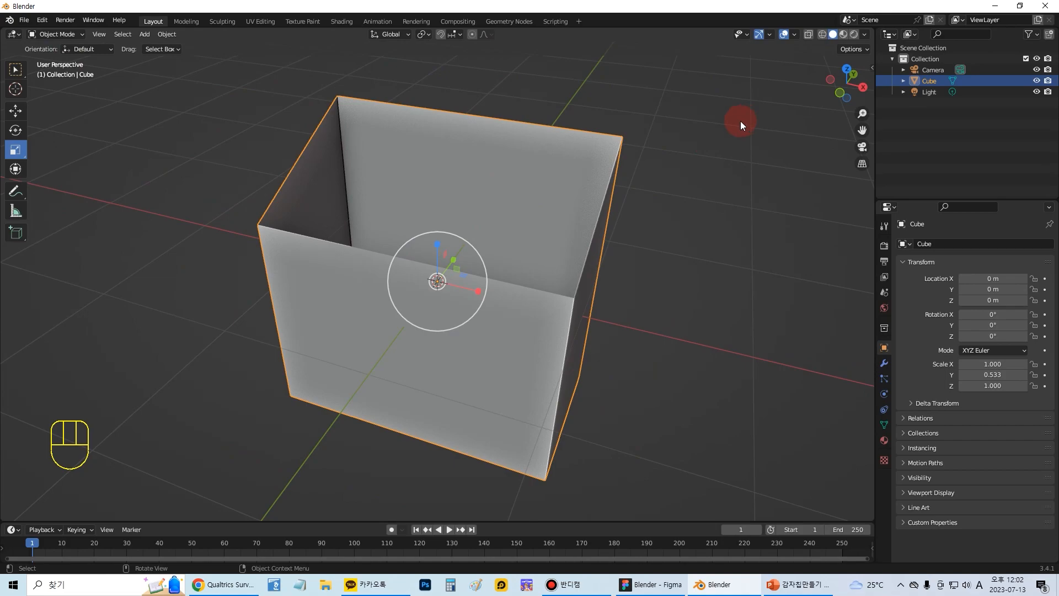
click(864, 35)
click(802, 282)
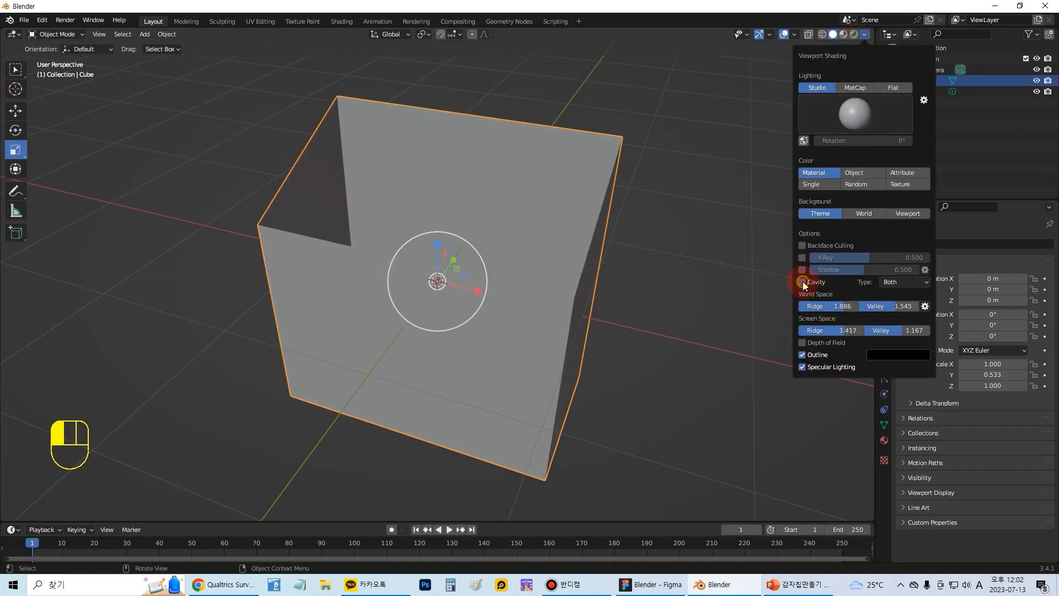
Turn Cavity back on in the viewport shading options to bring out the box's edges
click(908, 39)
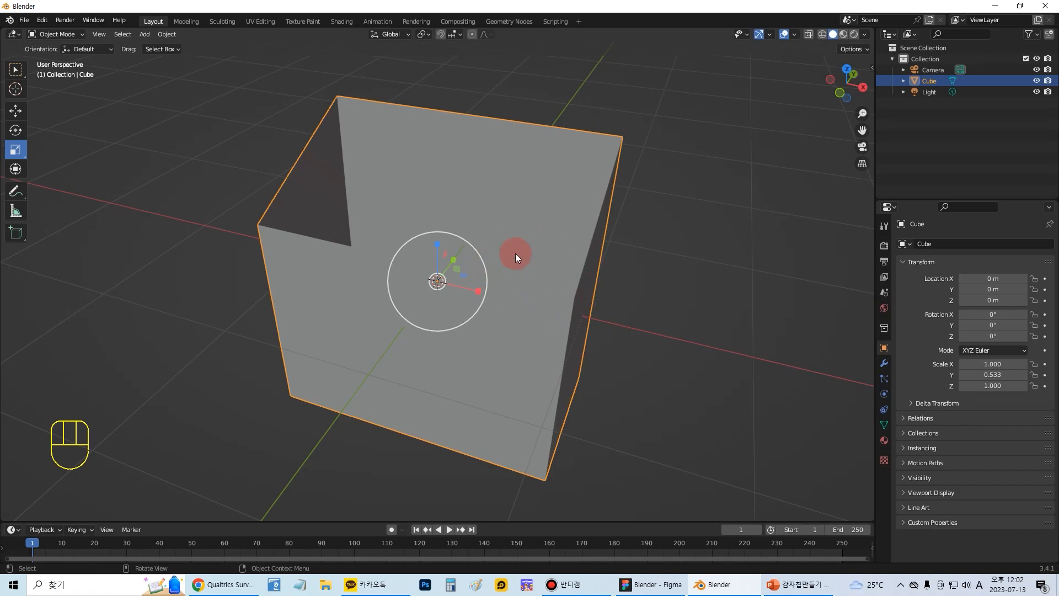
click(864, 34)
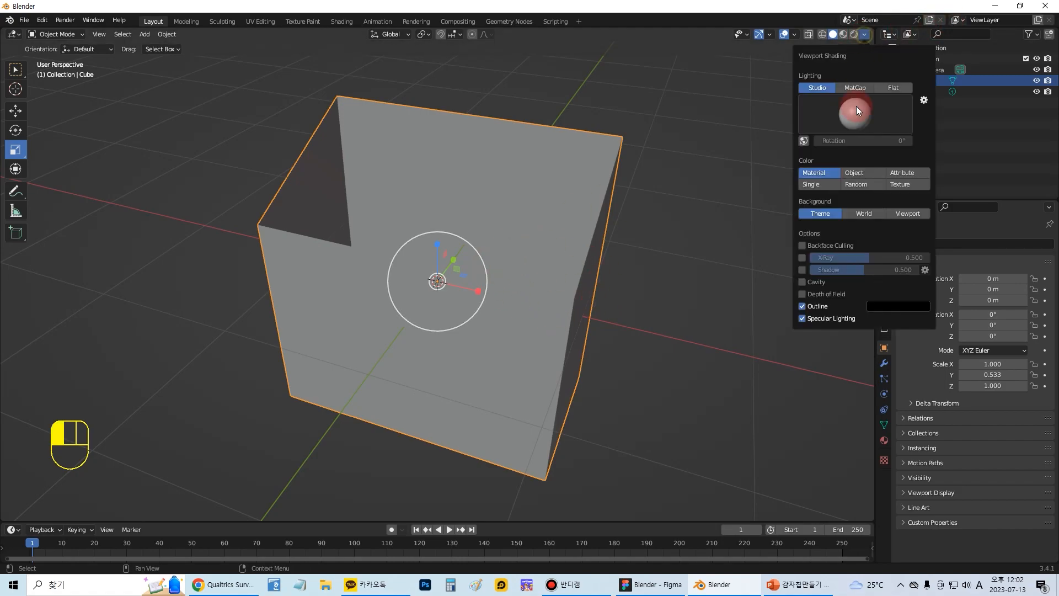
click(802, 282)
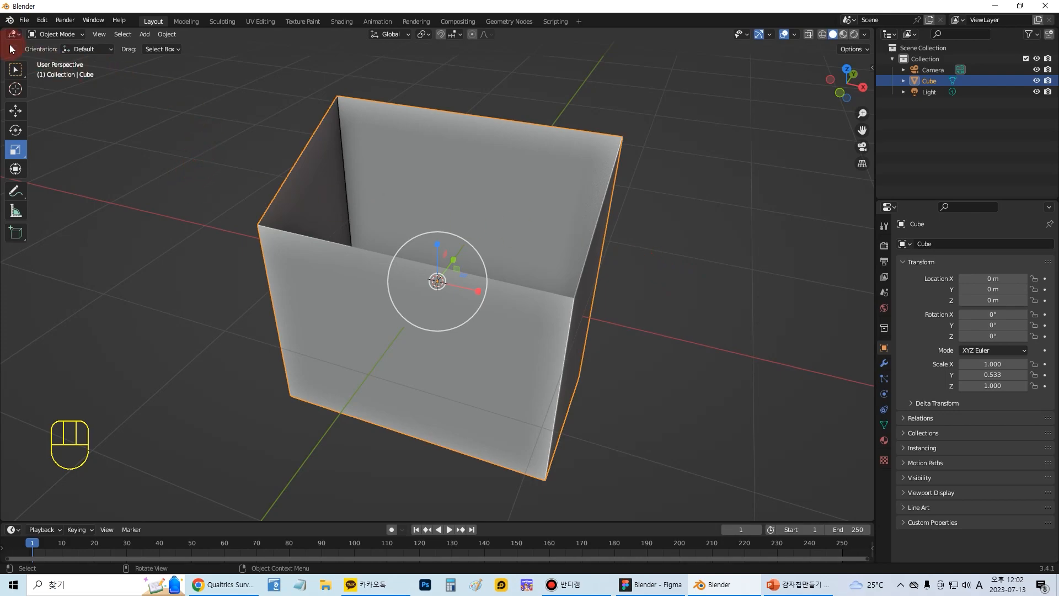
Save the scene as French fries5.blend in the same folder as the existing French fries files
click(24, 20)
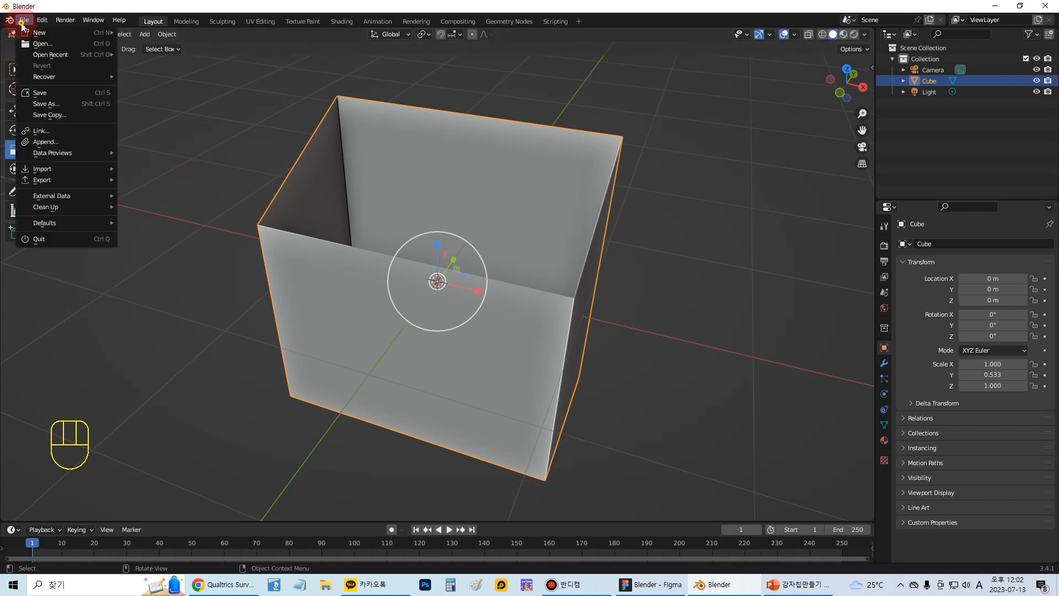
click(58, 94)
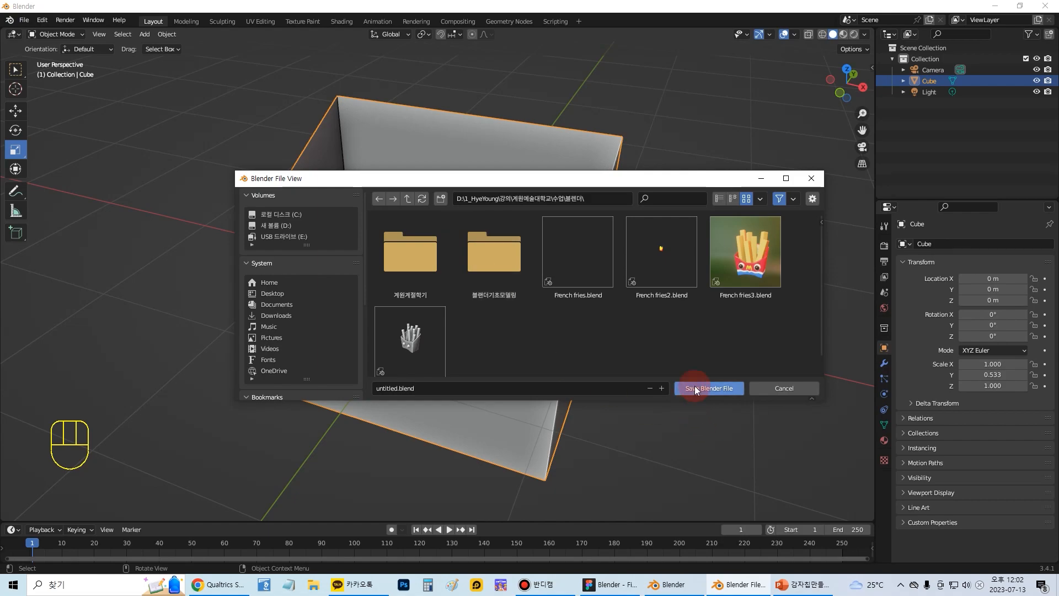
click(750, 292)
click(413, 388)
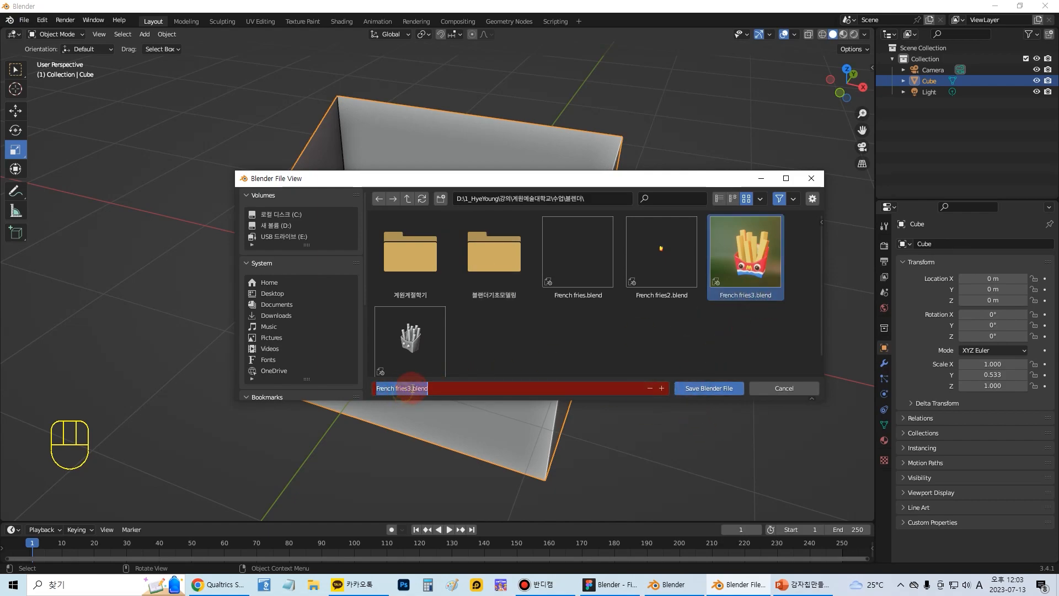
click(410, 388)
click(410, 388)
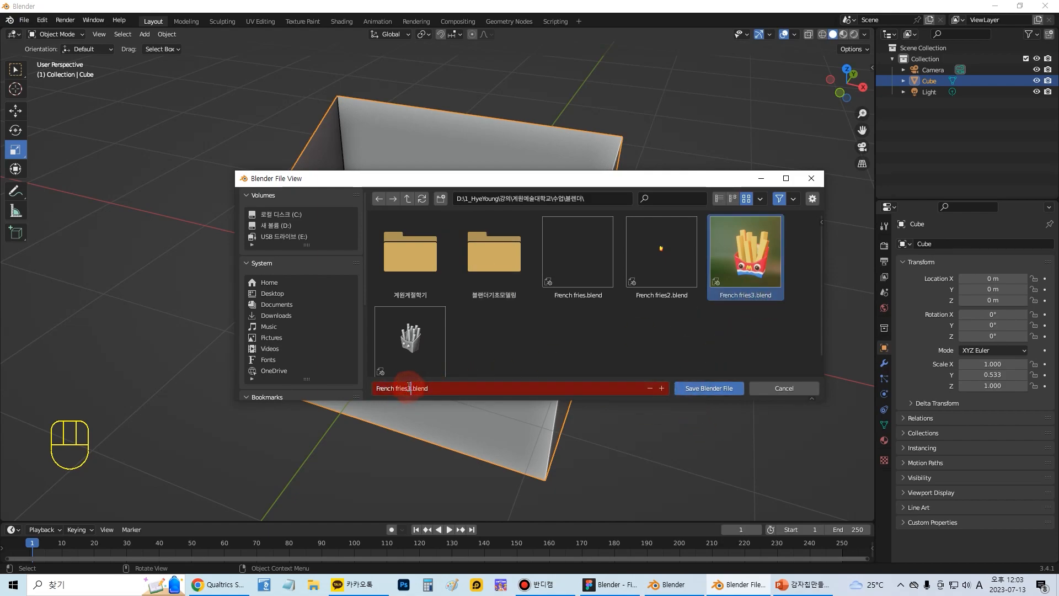
click(409, 387)
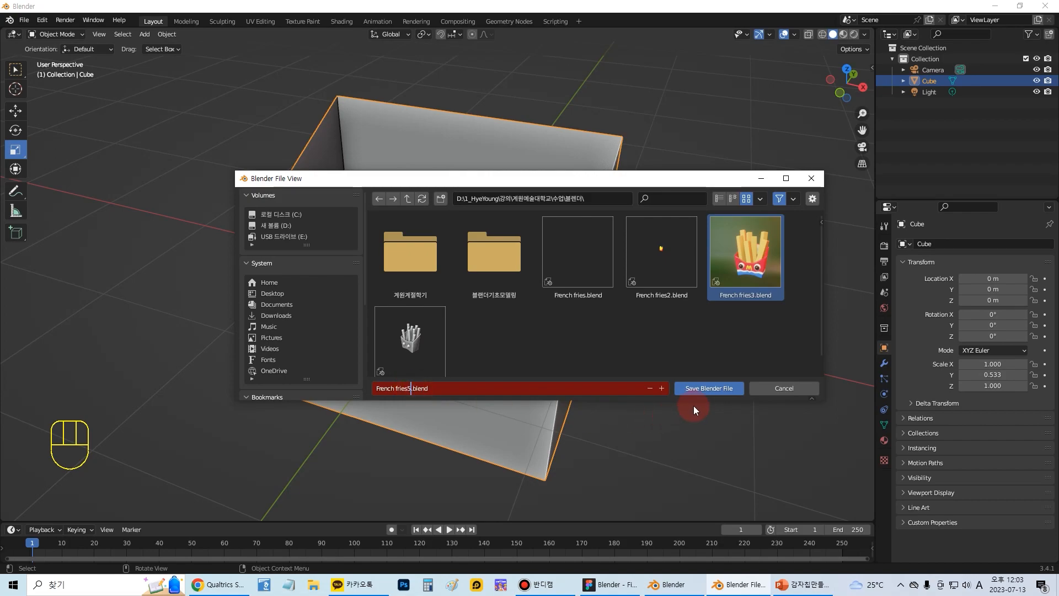
click(701, 388)
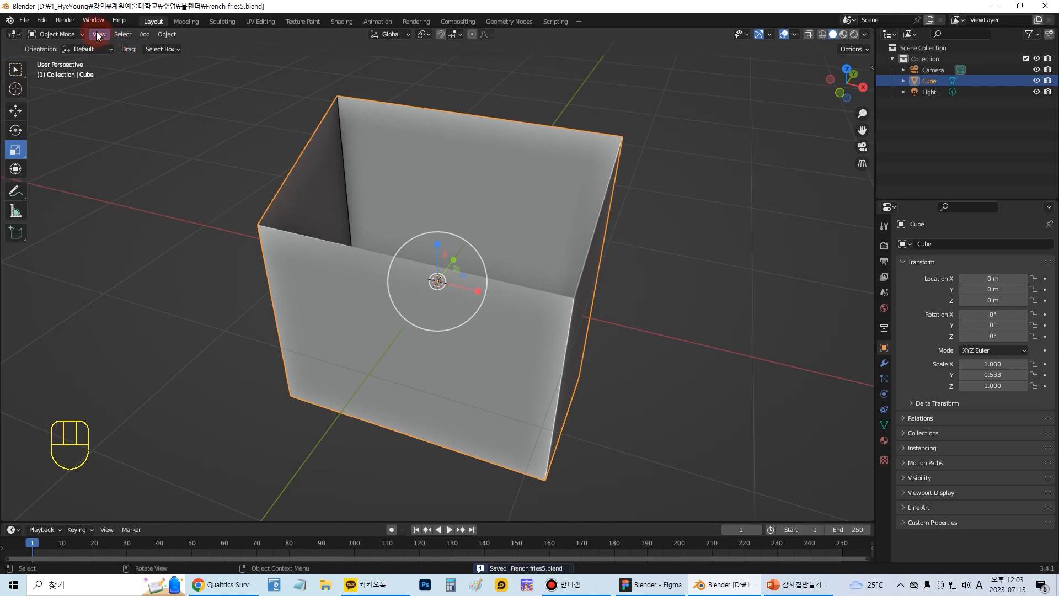
Put the box in Edit Mode with vertex selection, viewed from the front
click(58, 35)
click(59, 60)
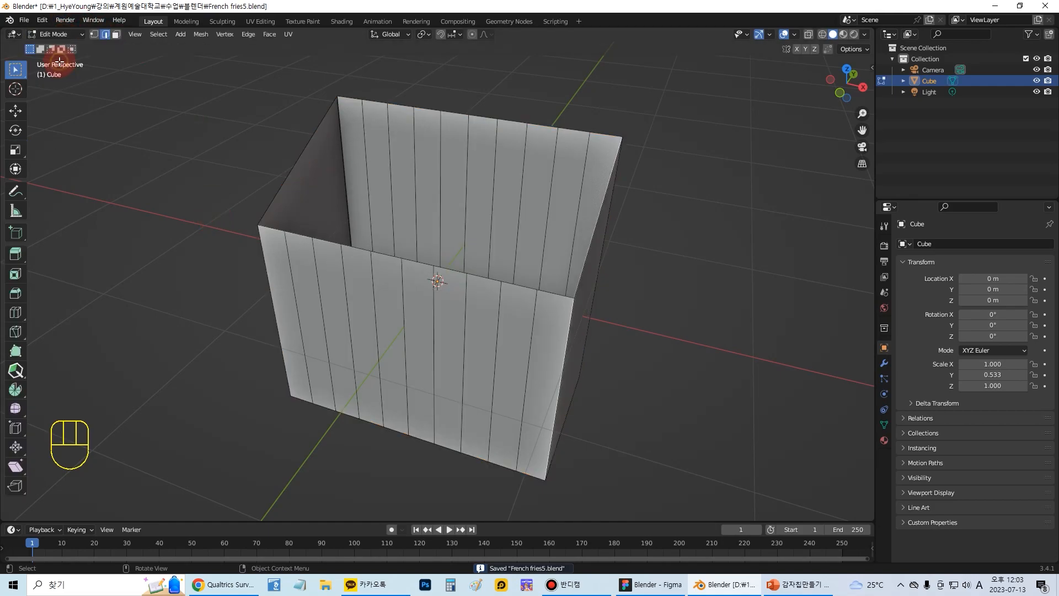
middle_drag(473, 258, 544, 240)
middle_drag(676, 267, 636, 258)
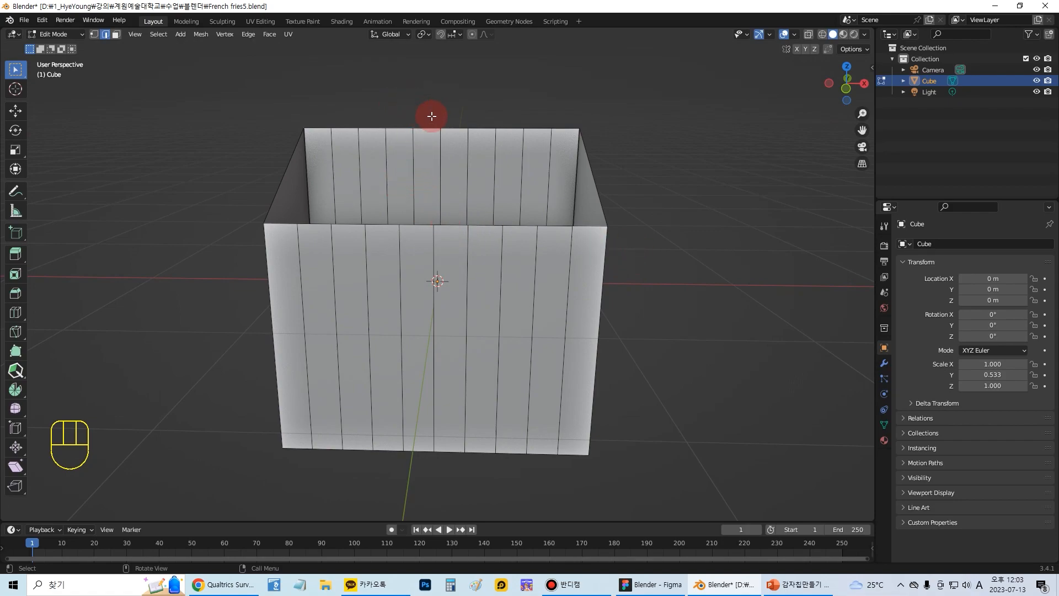
click(445, 149)
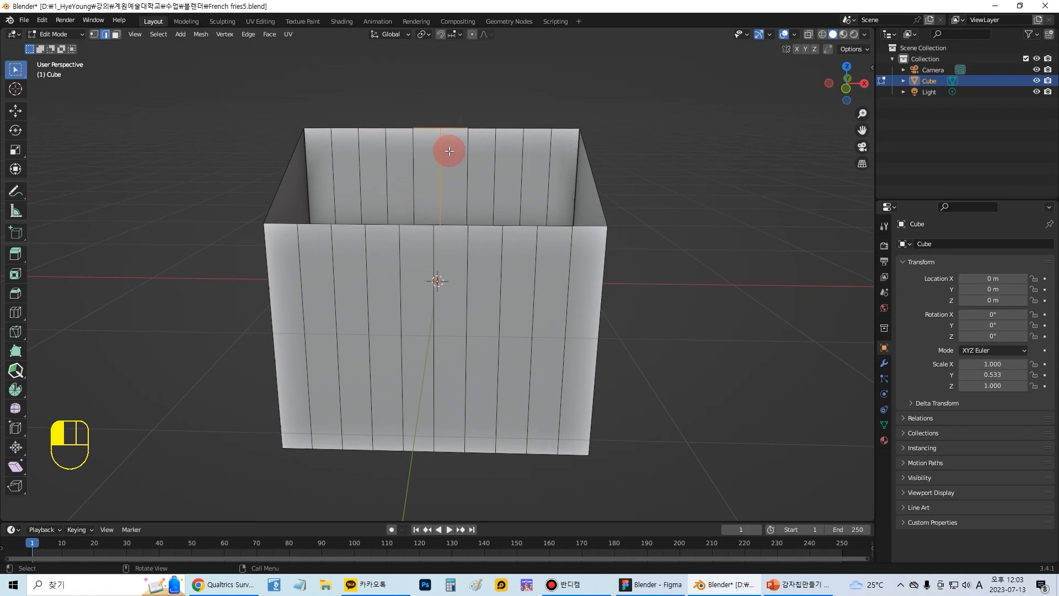
click(95, 35)
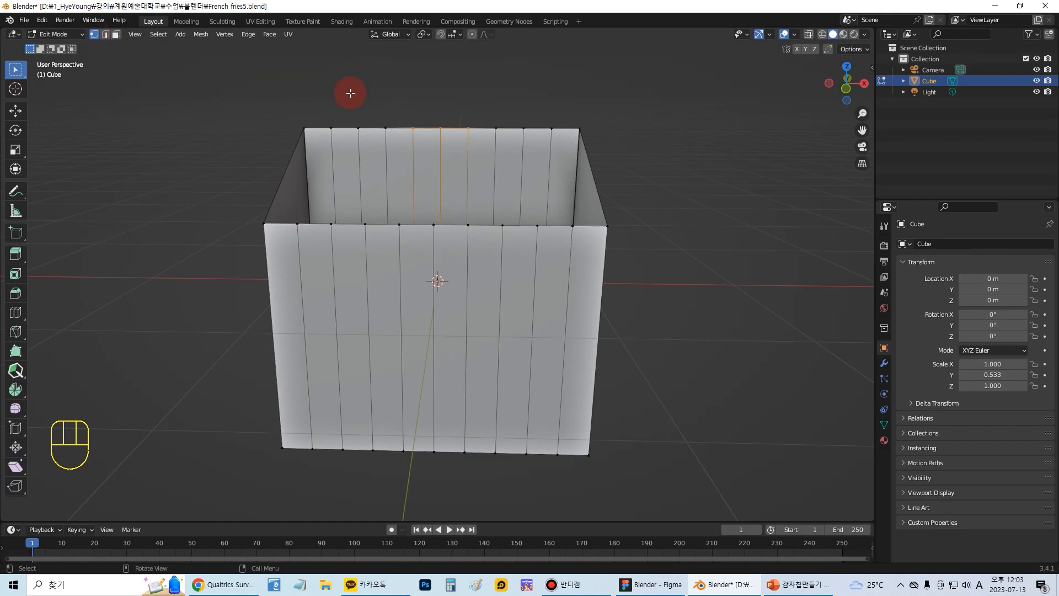
Try raising the back wall's top middle vertex about 0.39 m along Z and also moving it freely, undoing both moves
click(440, 127)
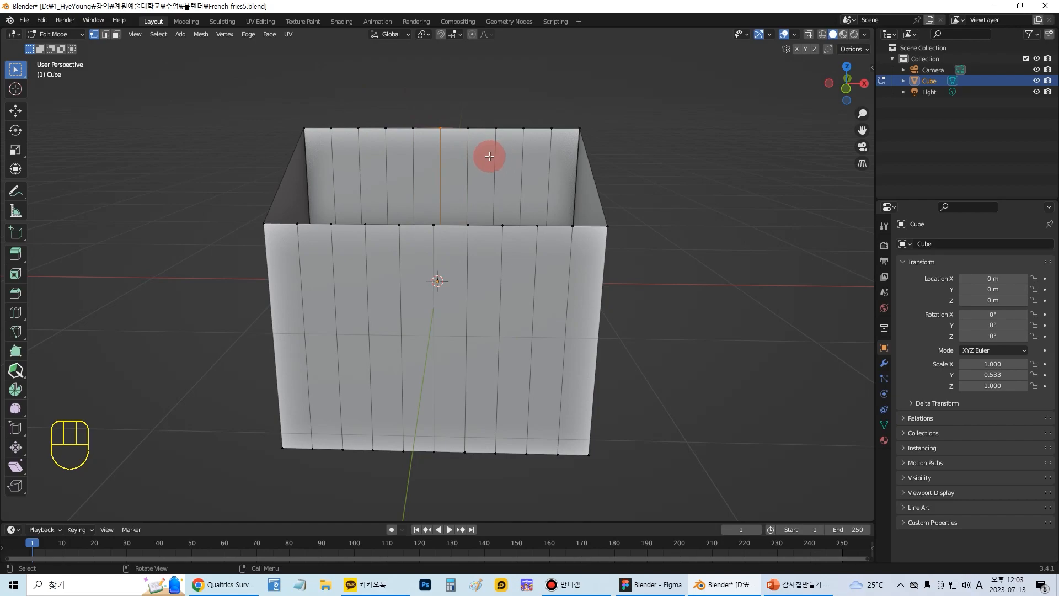
key(g)
key(z)
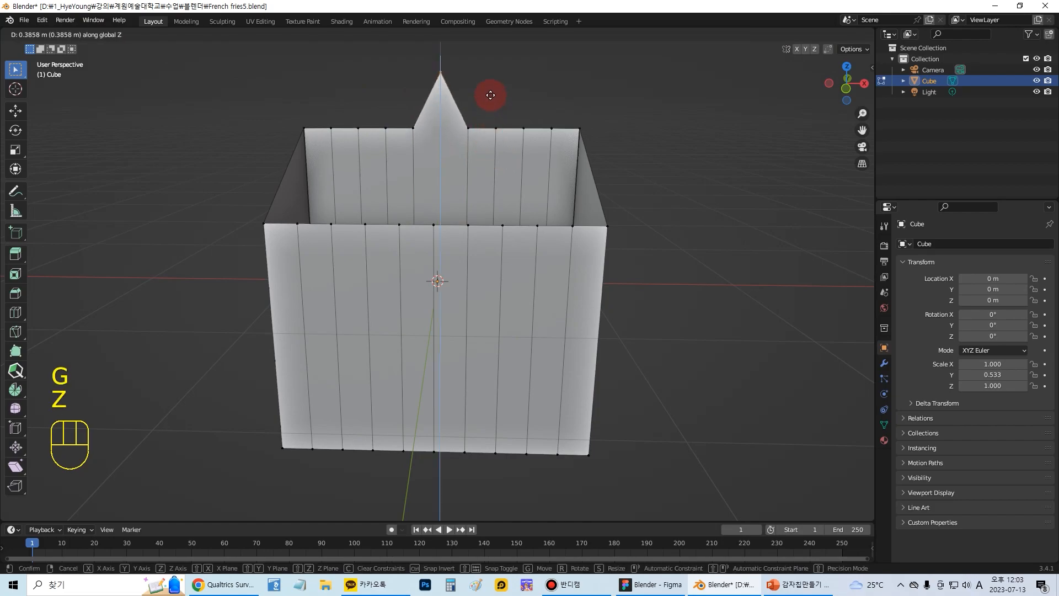
click(491, 92)
key(ctrl+z)
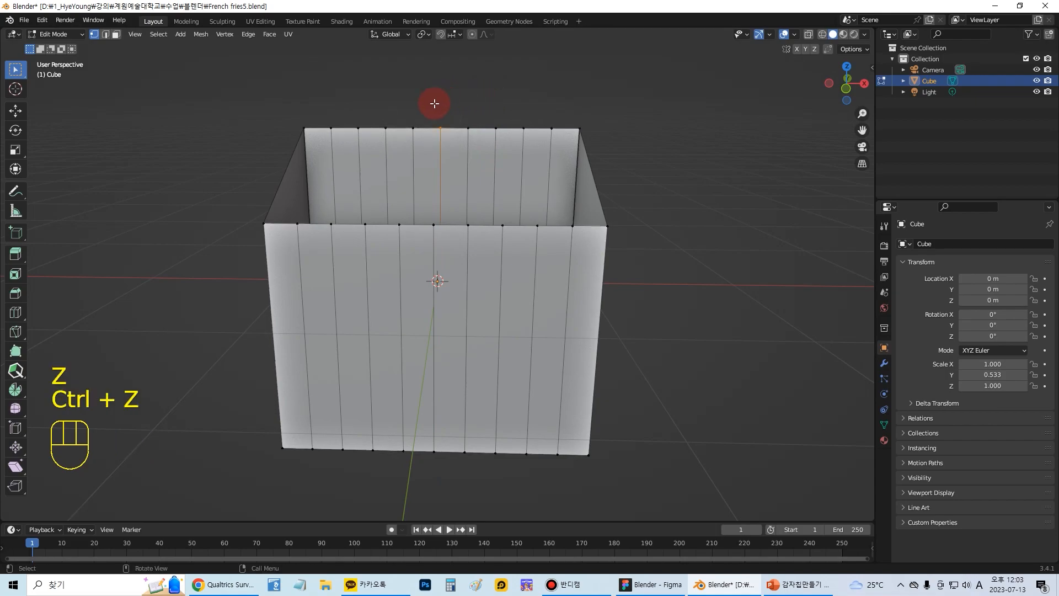
key(g)
click(453, 102)
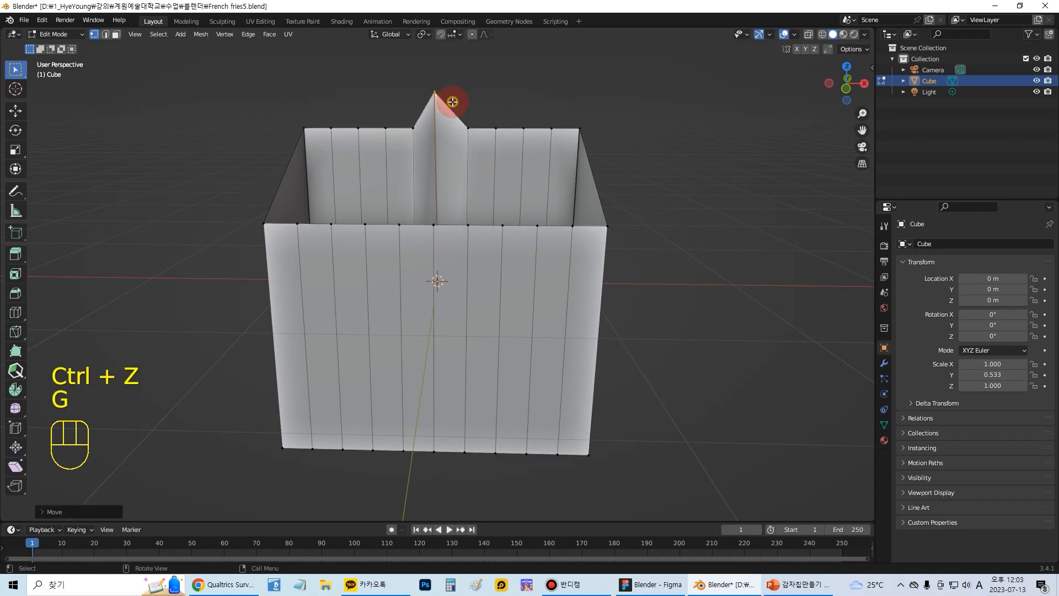
key(ctrl+z)
key(ctrl+z)
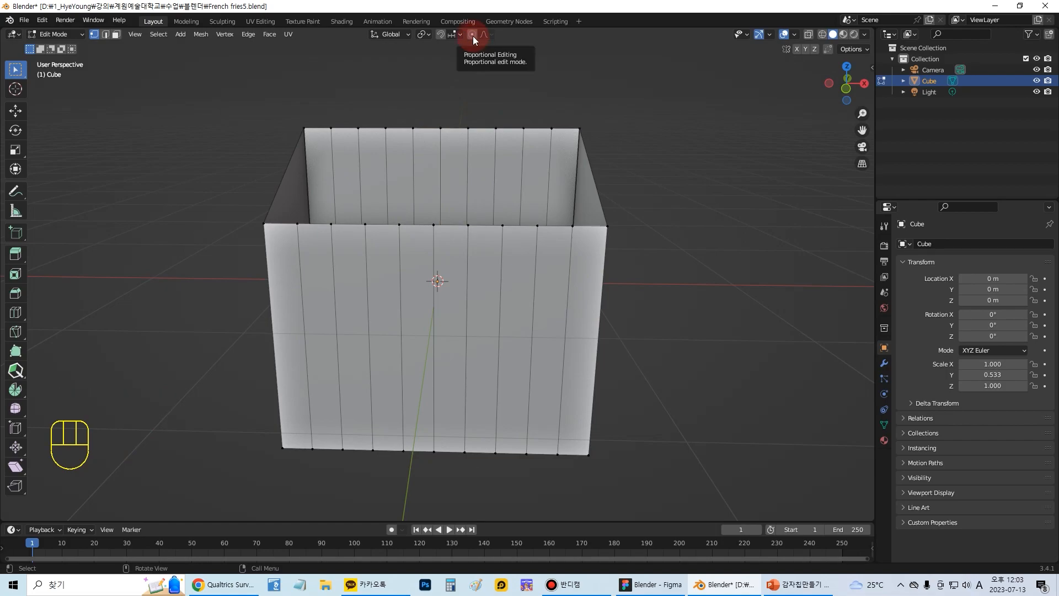
Enable Proportional Editing for the box's vertices
click(472, 35)
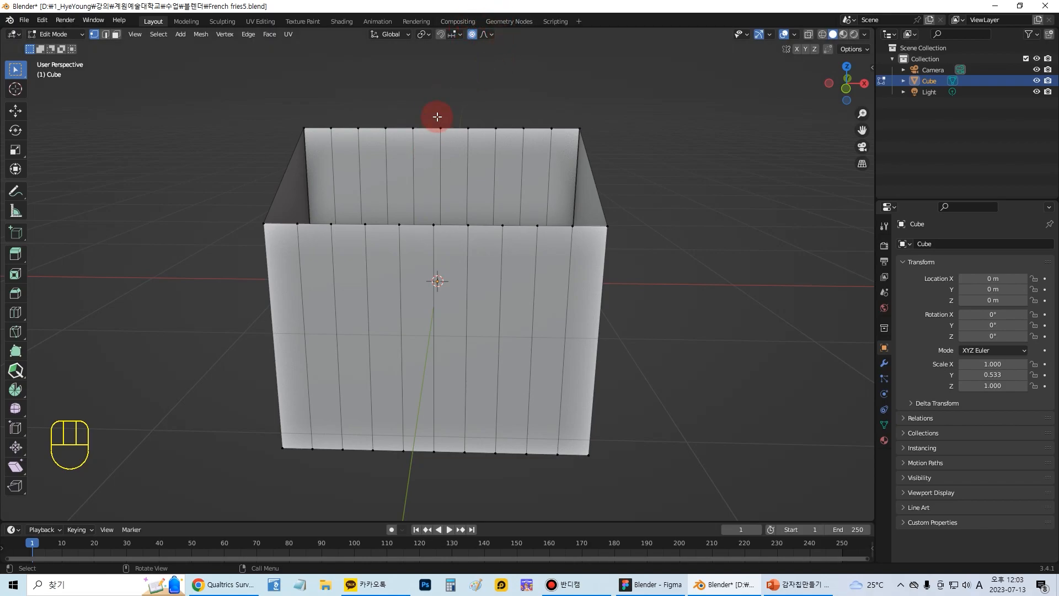
Try raising the back wall's top middle vertex along Z with a proportional size of 0.9091 m, and undo the move
drag(435, 114, 449, 138)
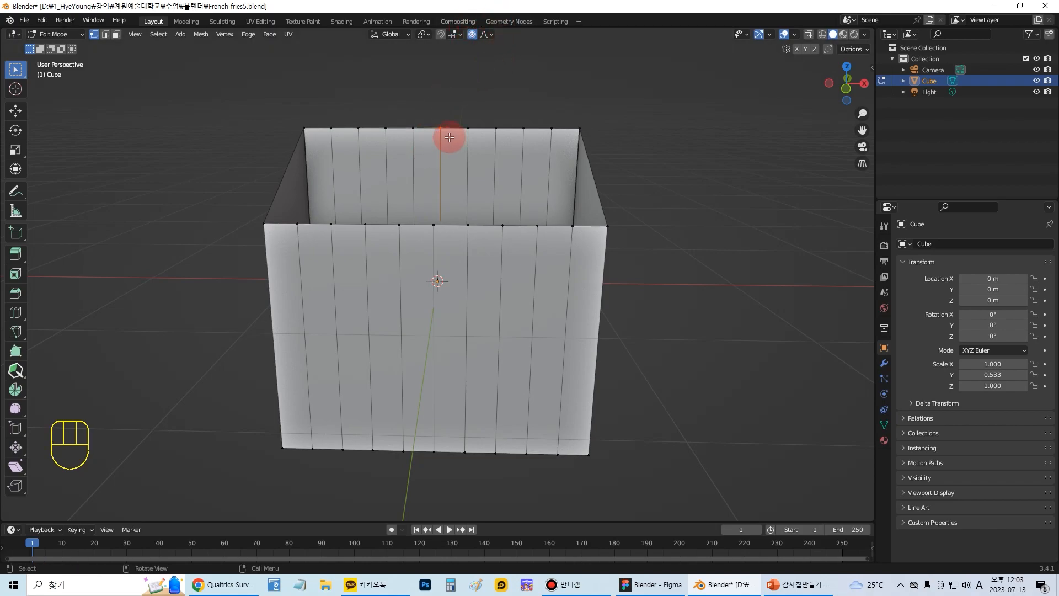
key(g)
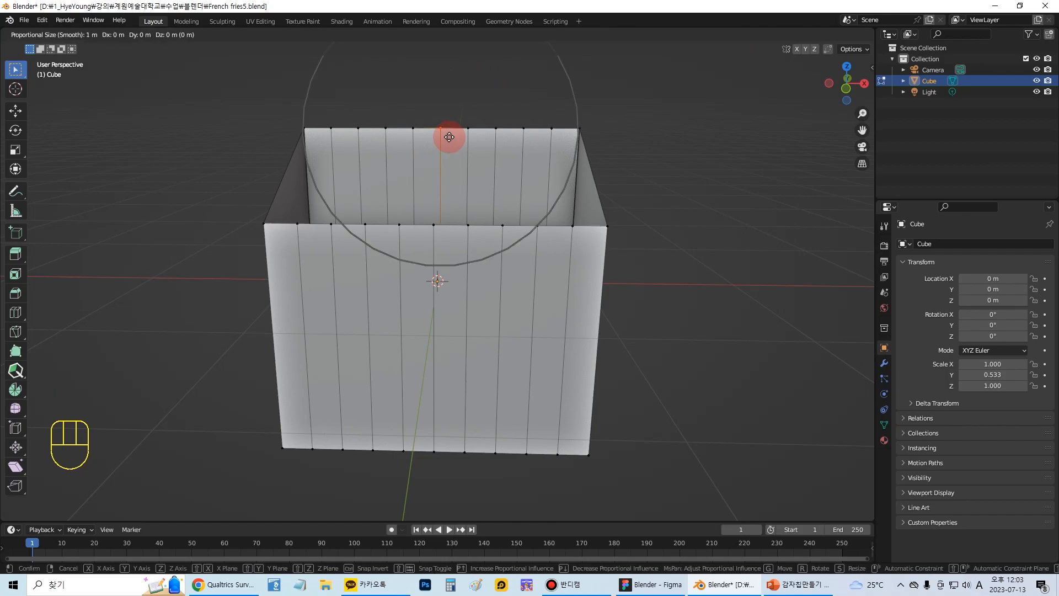
scroll(449, 138, up, 2)
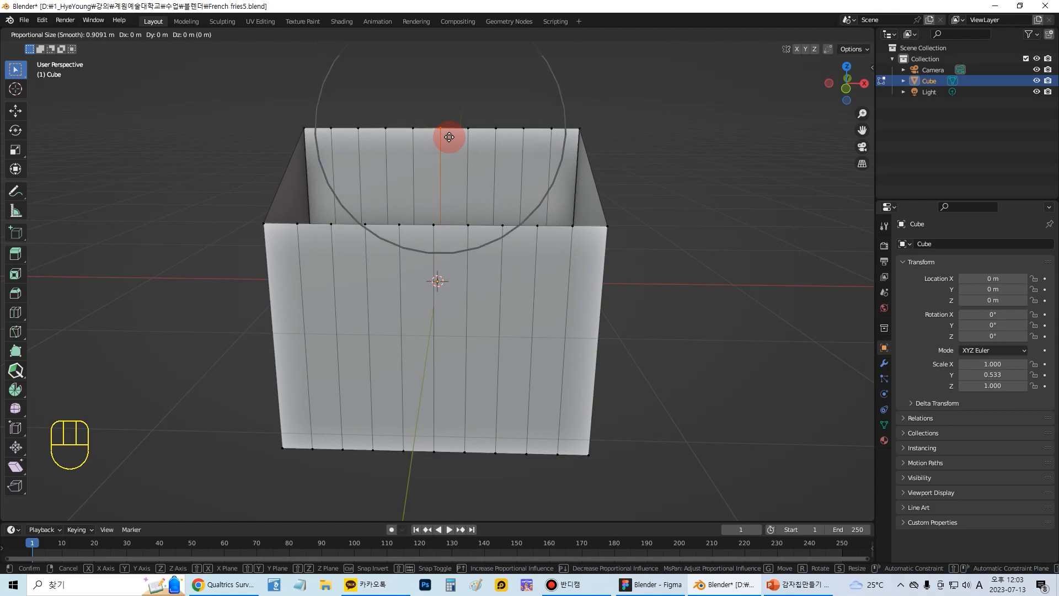
scroll(449, 137, up, 1)
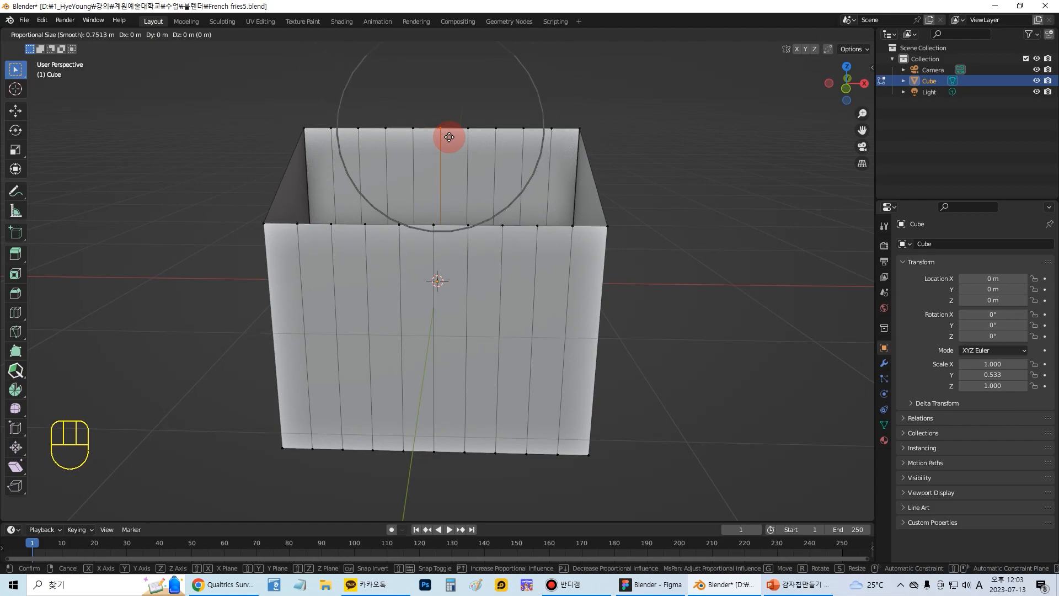
scroll(449, 137, down, 2)
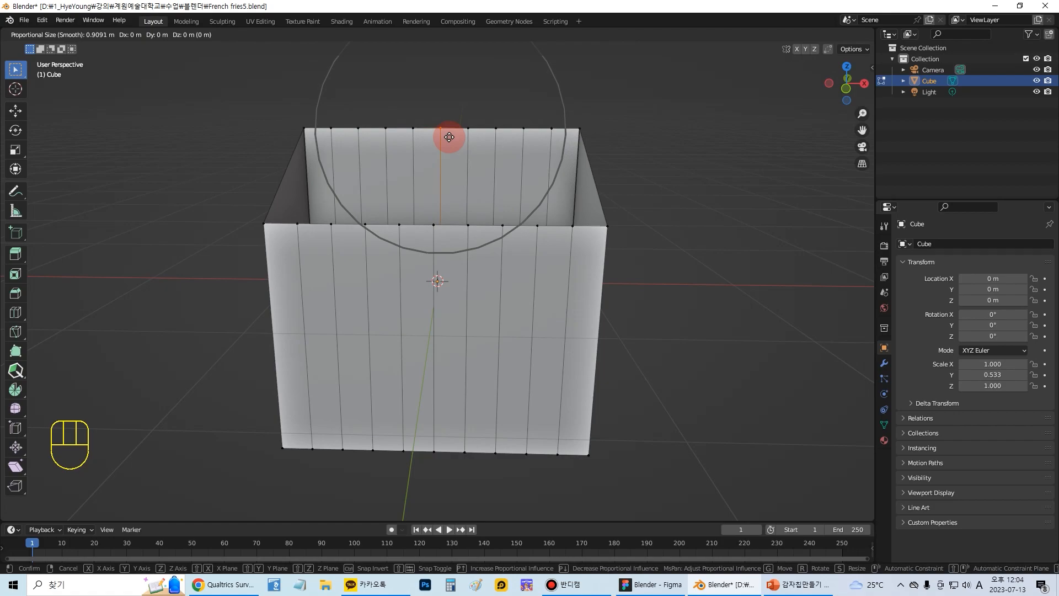
key(z)
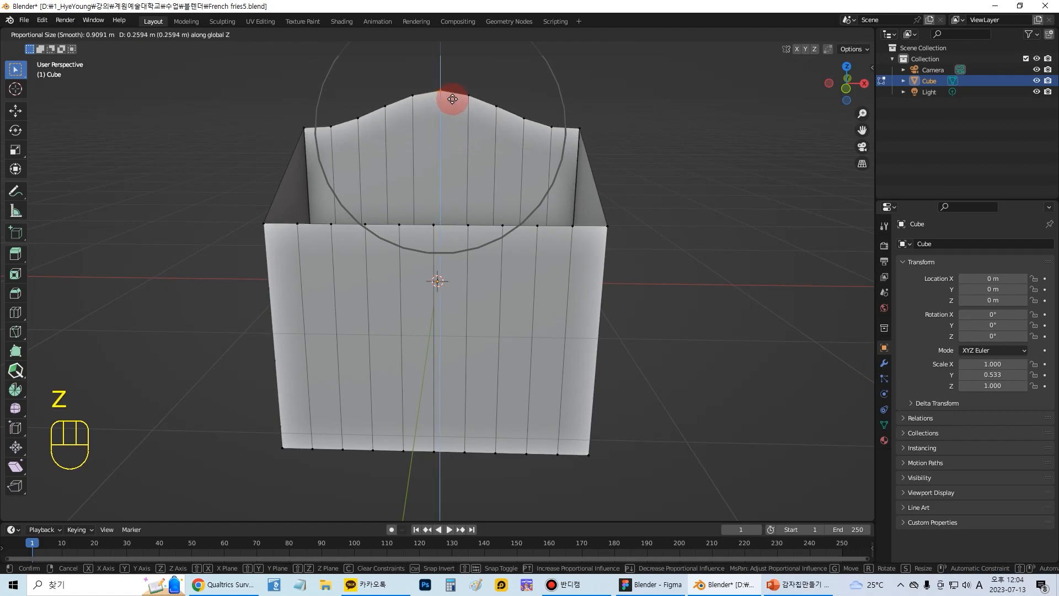
click(454, 82)
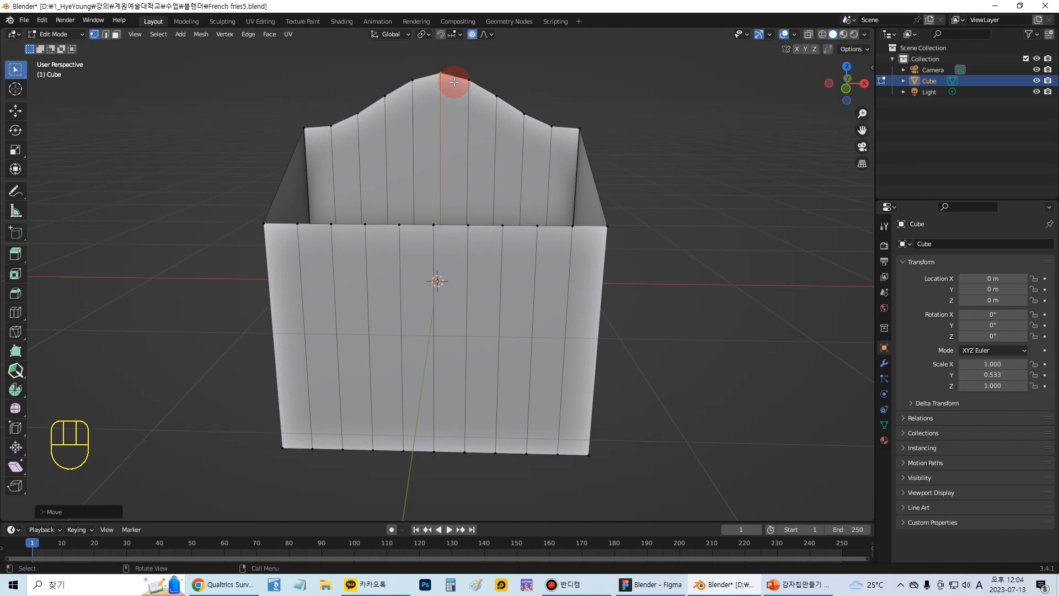
key(ctrl+z)
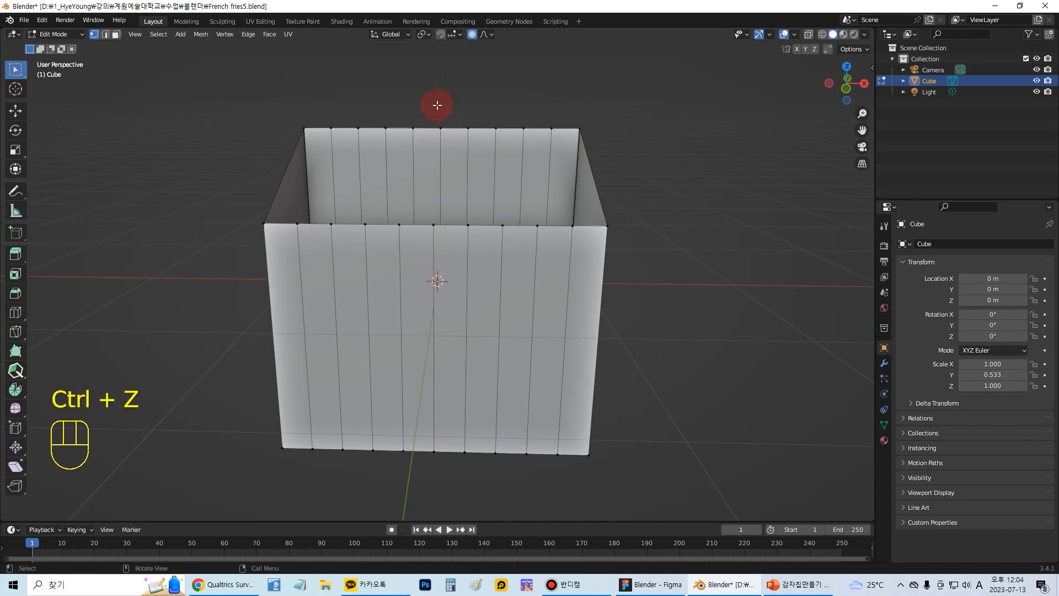
Raise the back wall's top middle vertex about 0.39 m along Z with a smooth proportional size of 1 m
click(443, 146)
key(g)
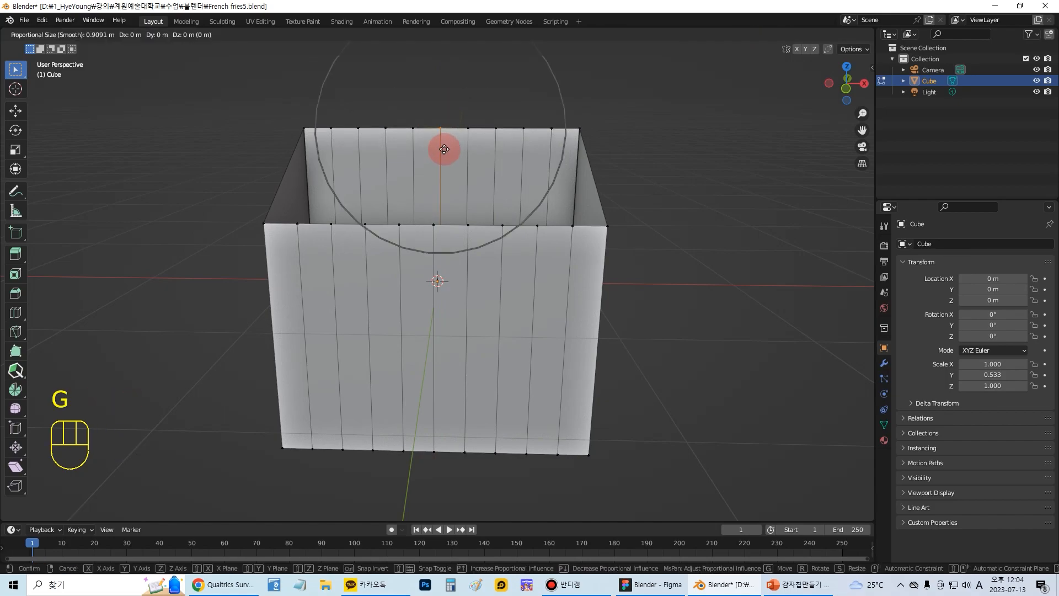
scroll(444, 149, down, 2)
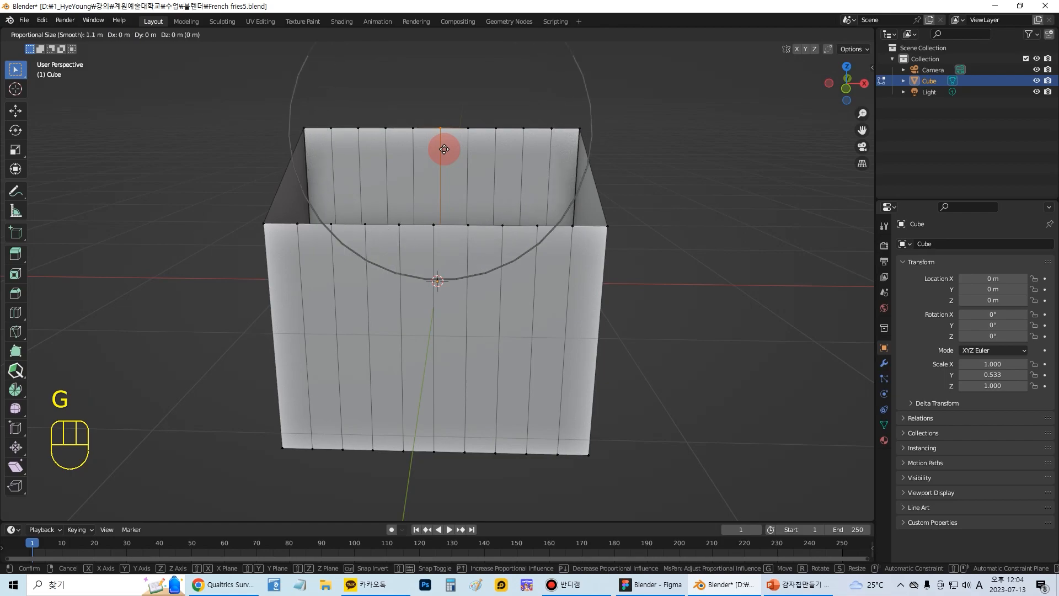
scroll(444, 149, up, 1)
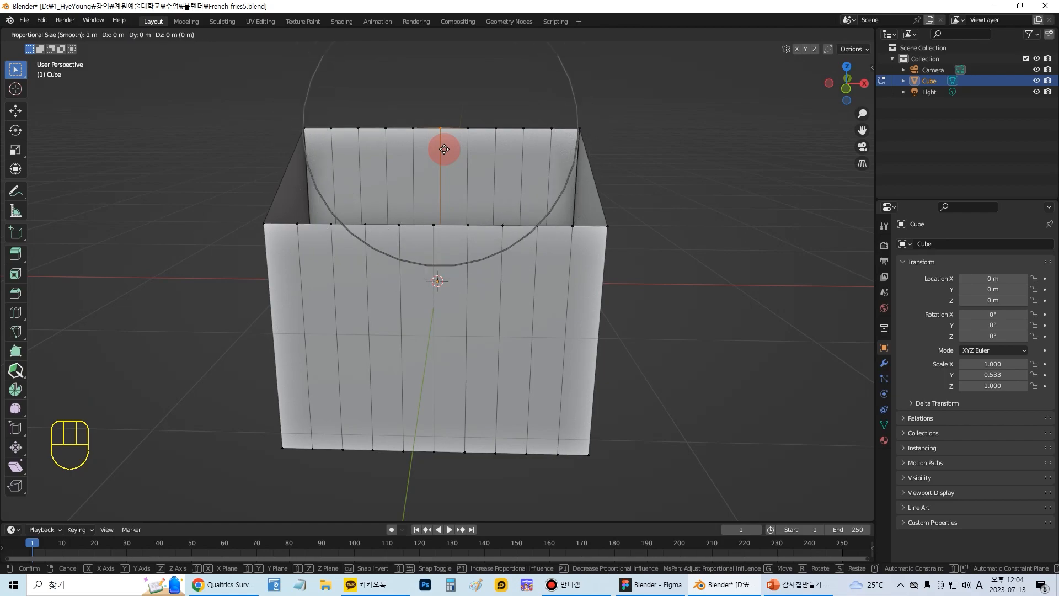
key(z)
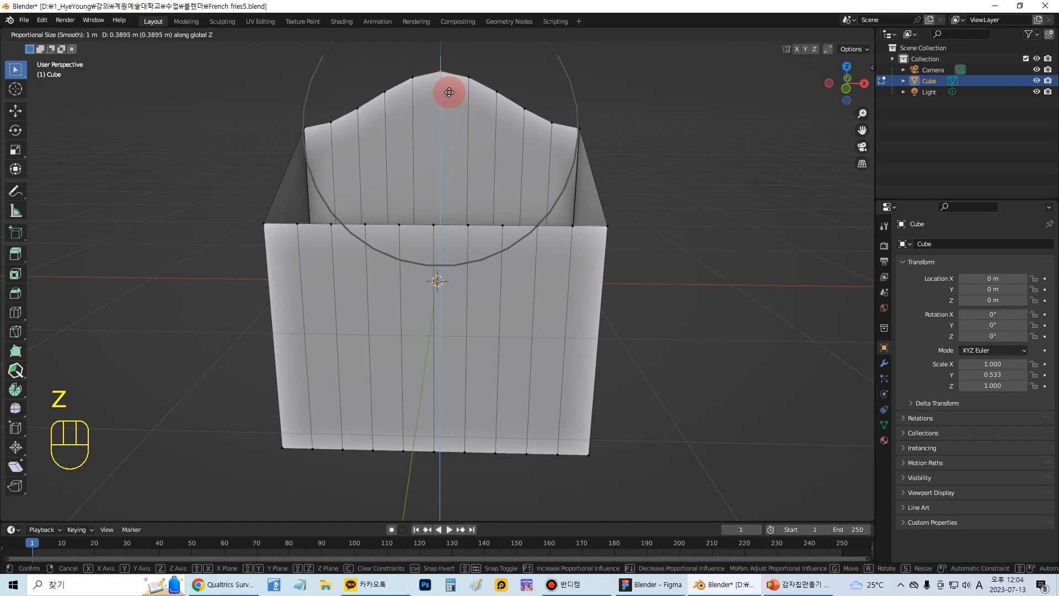
click(450, 93)
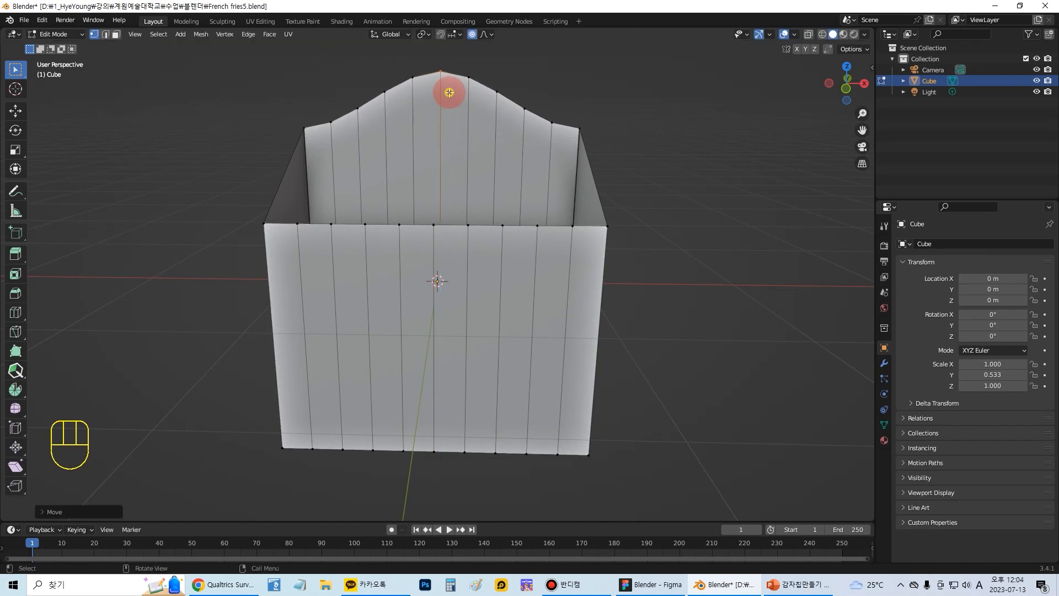
Disable Proportional Editing and raise the back wall's two top vertices next to its corners about 0.023 m along Z
click(552, 121)
click(472, 35)
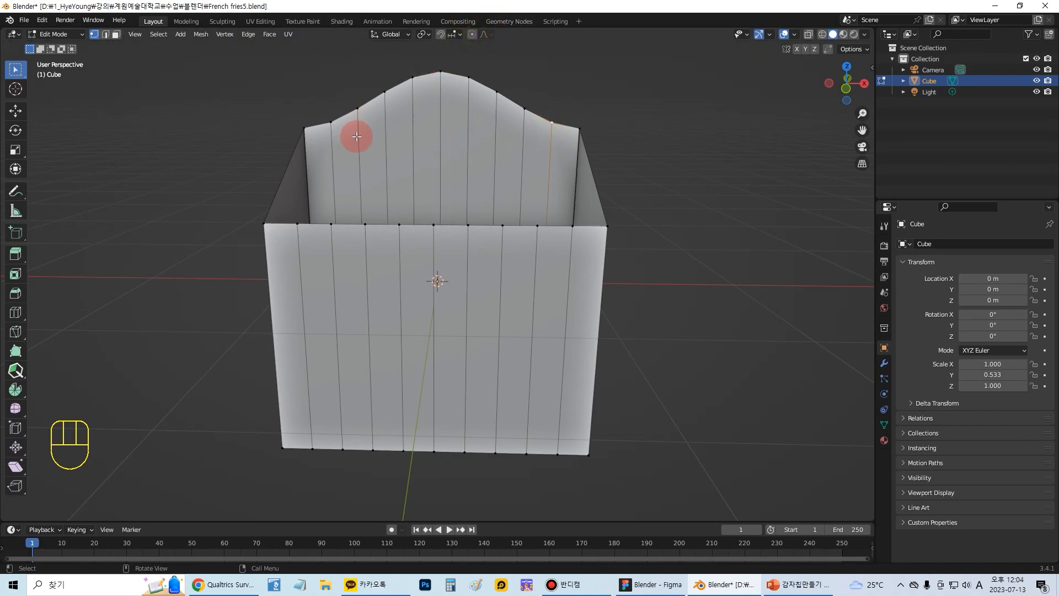
shift+click(331, 121)
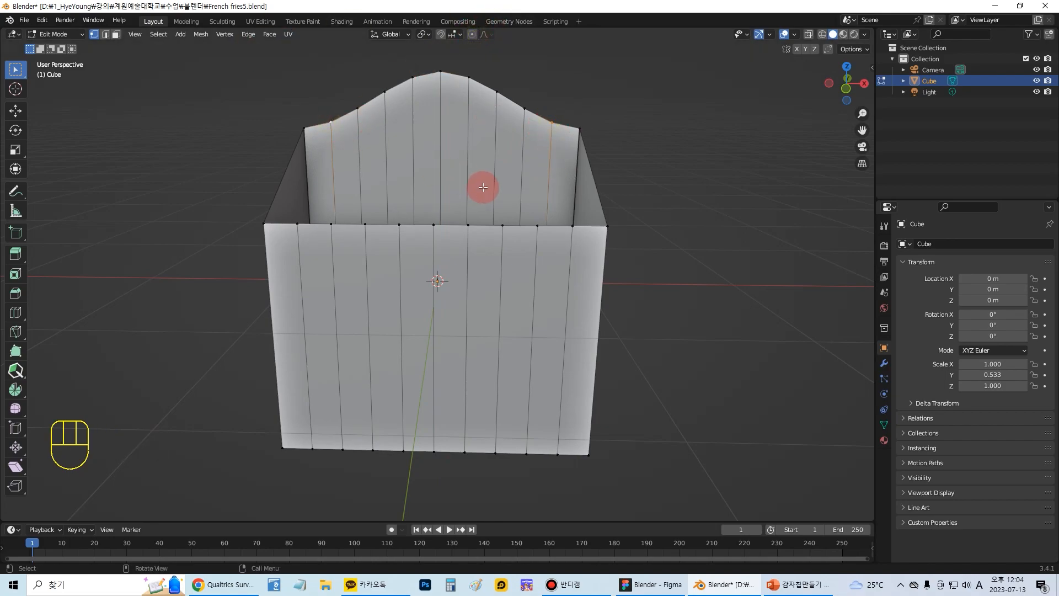
key(g)
key(z)
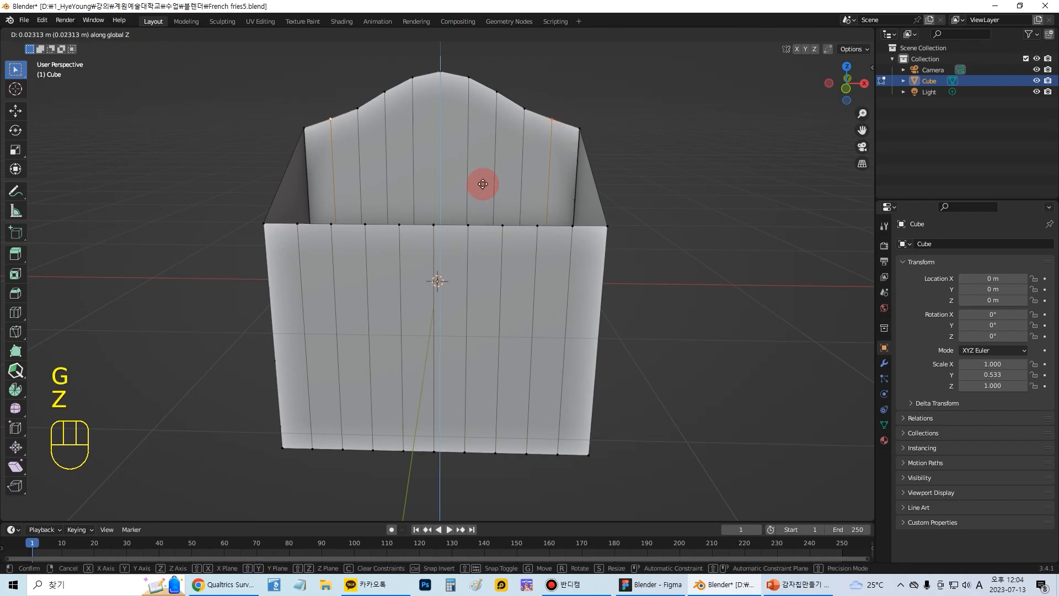
click(483, 184)
Raise the back wall's third top vertex in from each side slightly along Z to even out the curve
click(356, 107)
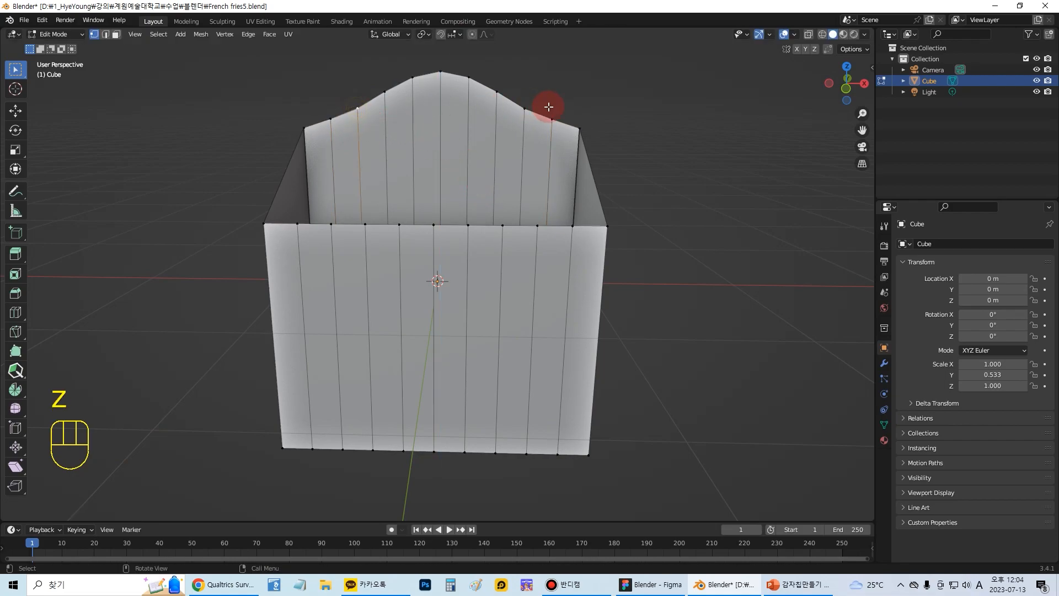
shift+click(523, 111)
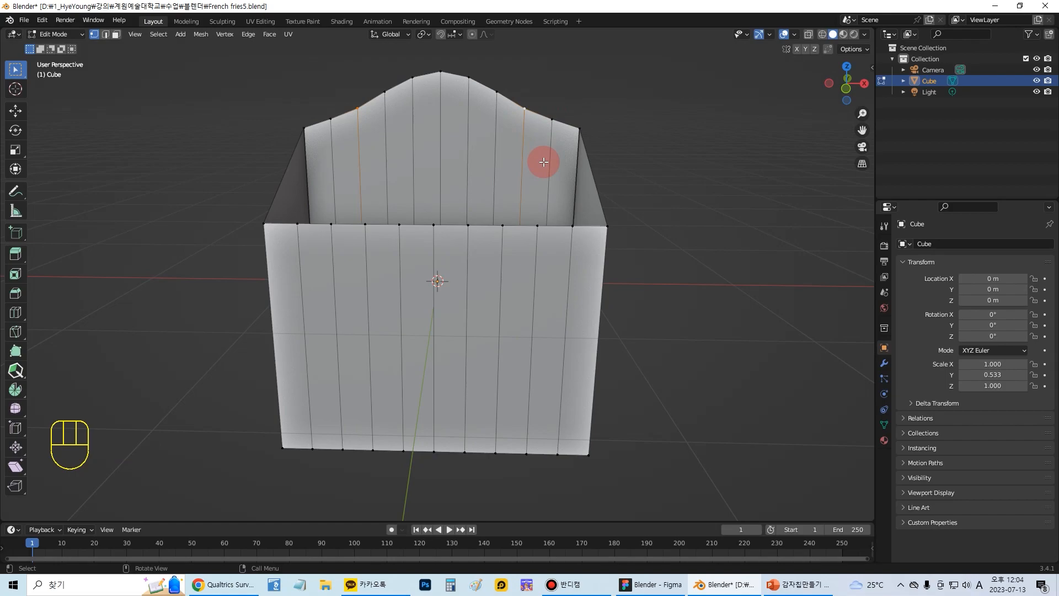
key(g)
key(z)
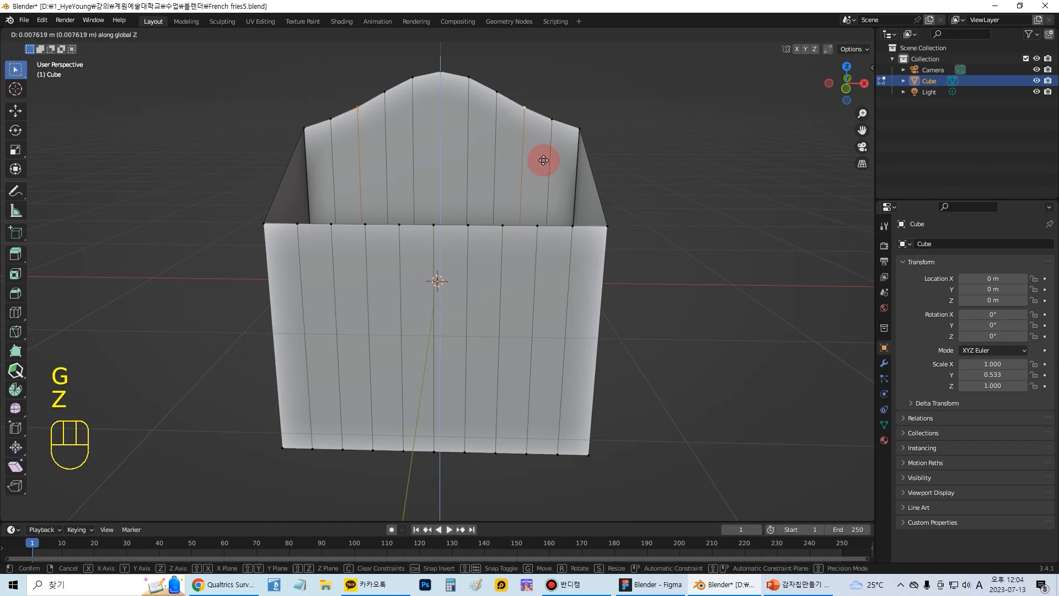
click(543, 158)
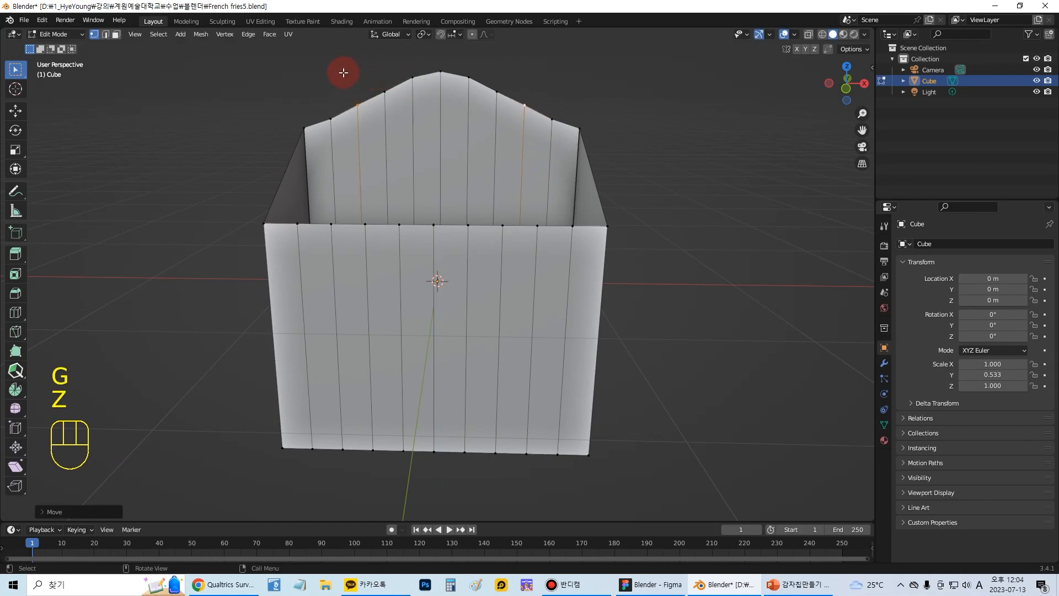
Raise all of the back wall's top vertices between its two corners slightly along Z, leaving nothing selected
drag(309, 57, 559, 127)
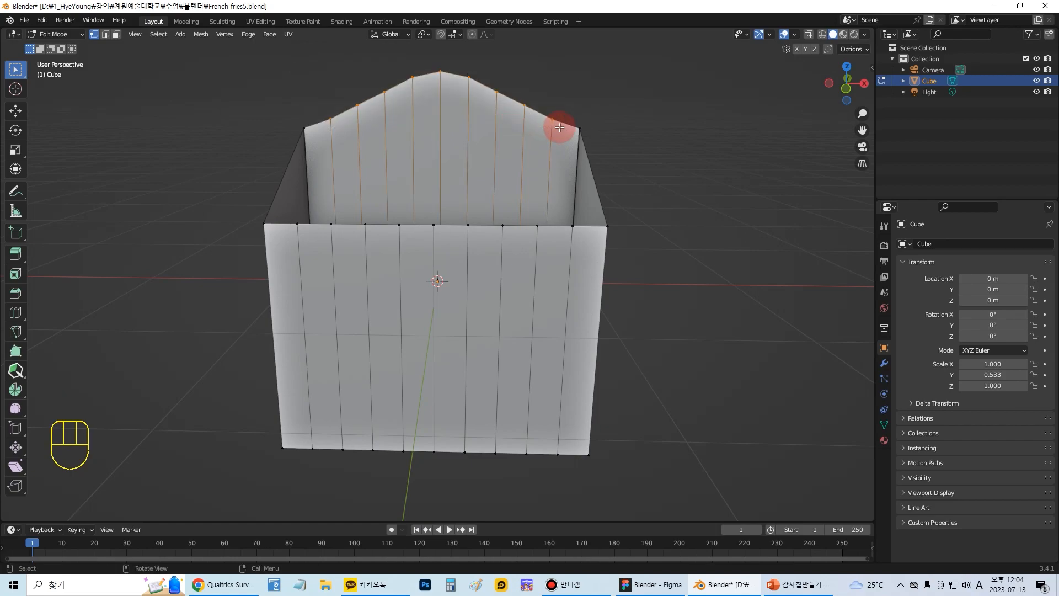
key(g)
key(z)
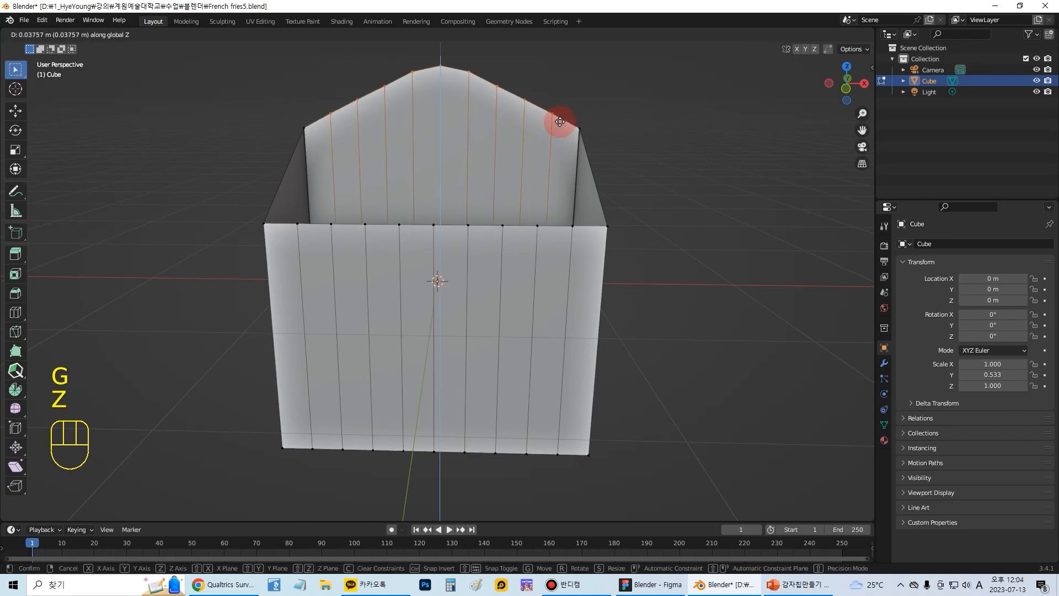
click(560, 123)
click(540, 74)
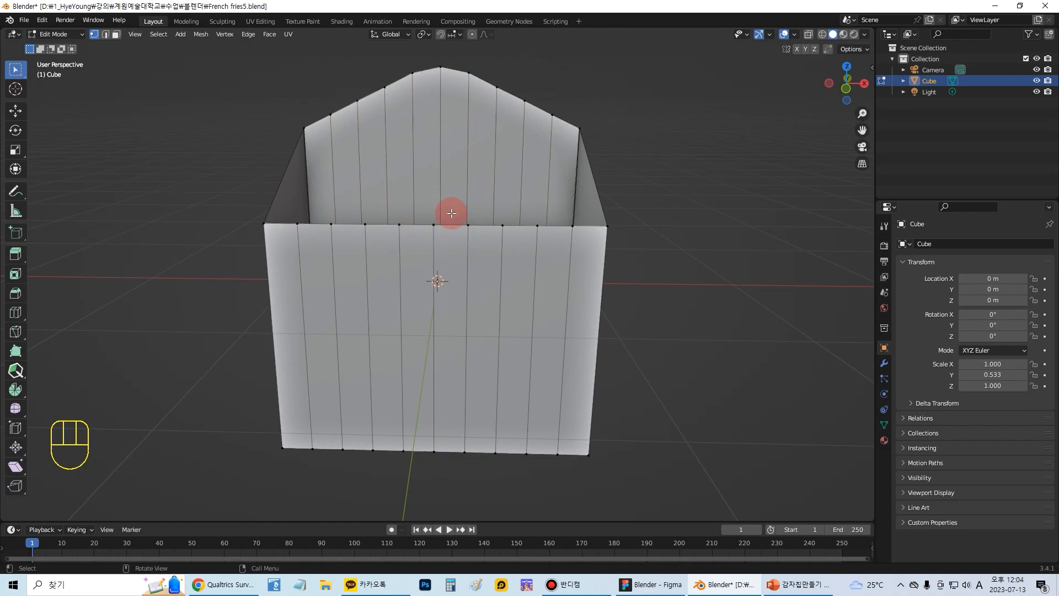
Enable Proportional Editing and lower the front wall's top middle vertex about 0.27 m along Z with a smooth proportional size of 0.5132 m
click(435, 225)
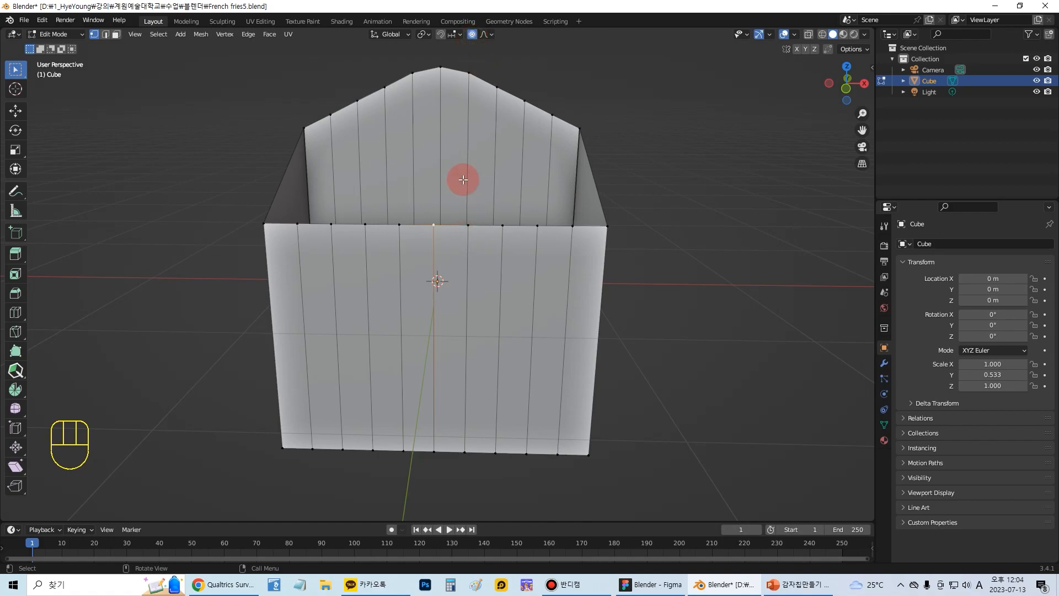
click(472, 34)
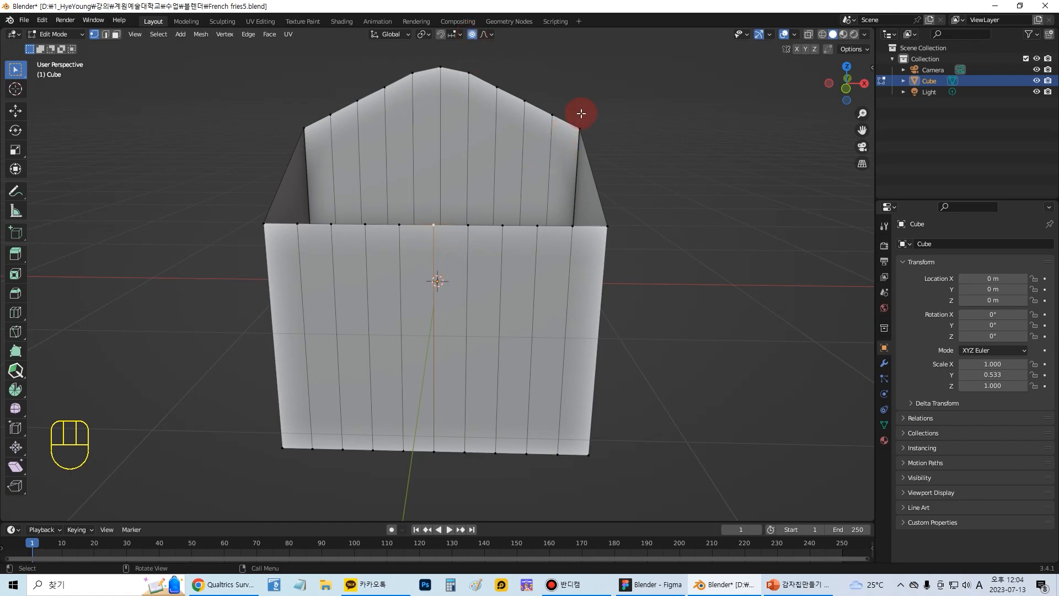
key(g)
key(ctrl+z)
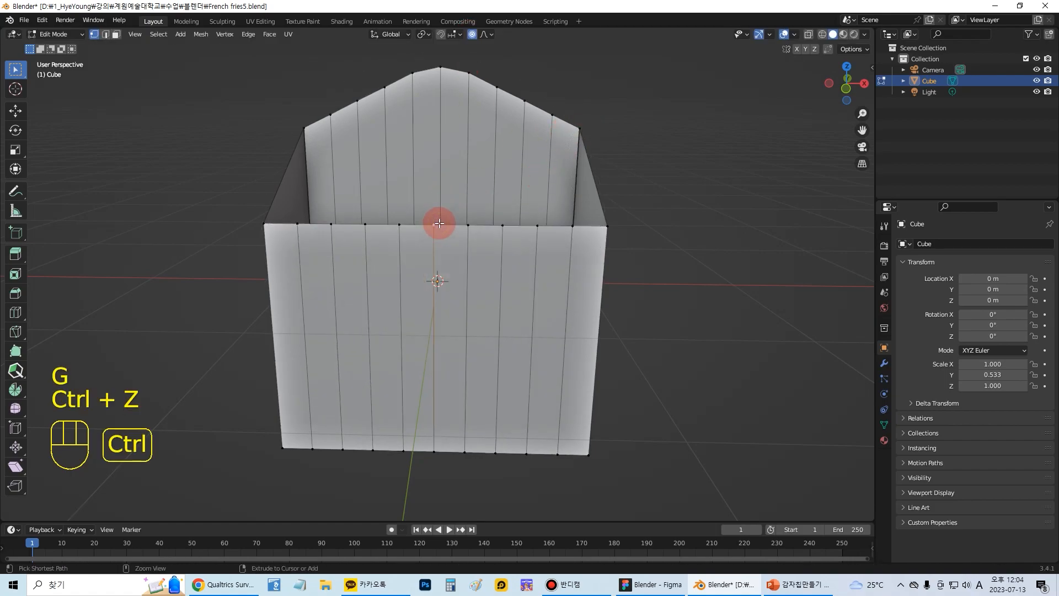
key(g)
scroll(445, 220, up, 6)
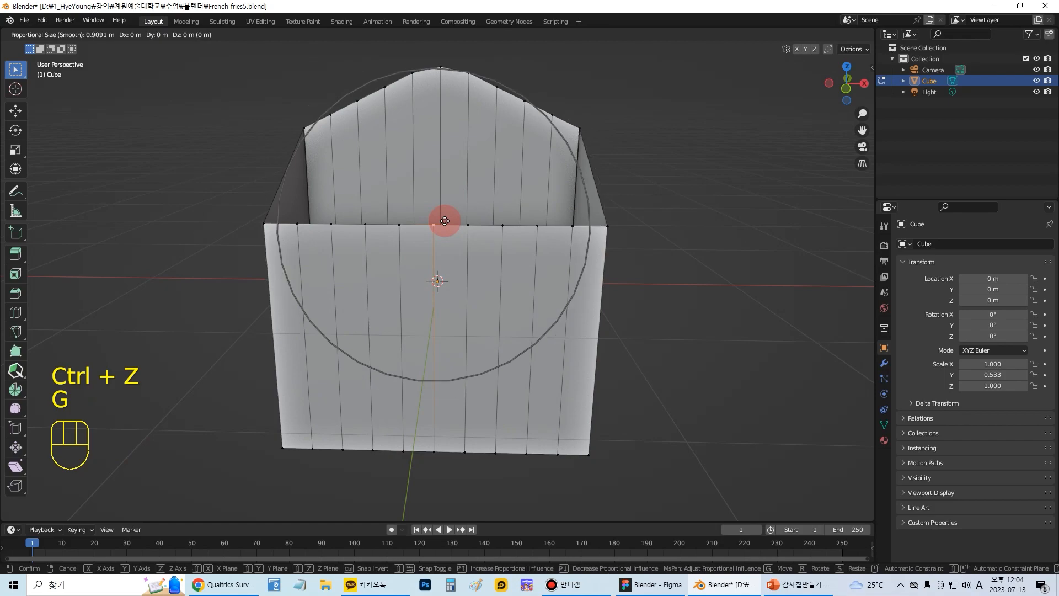
scroll(445, 221, up, 1)
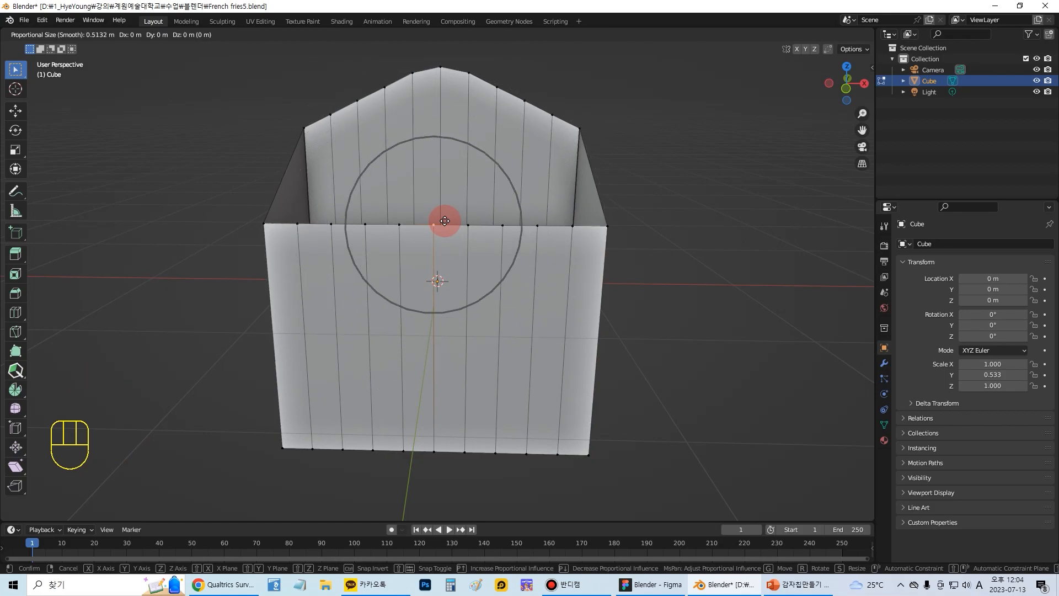
key(z)
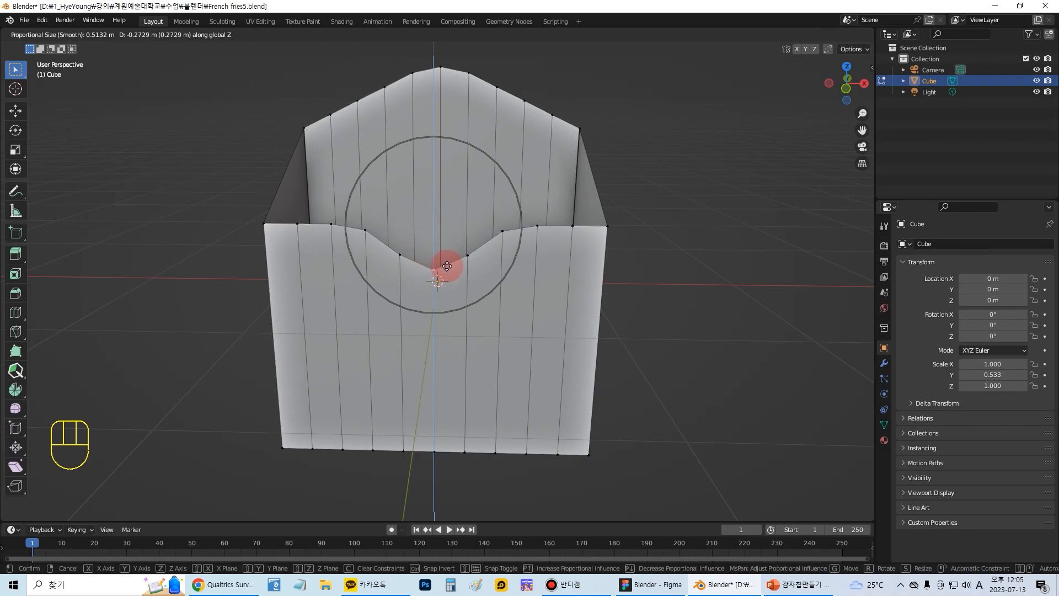
click(446, 266)
Compare the box with the French fries reference images in Figma, examining the box's underside, and return to Blender
click(671, 587)
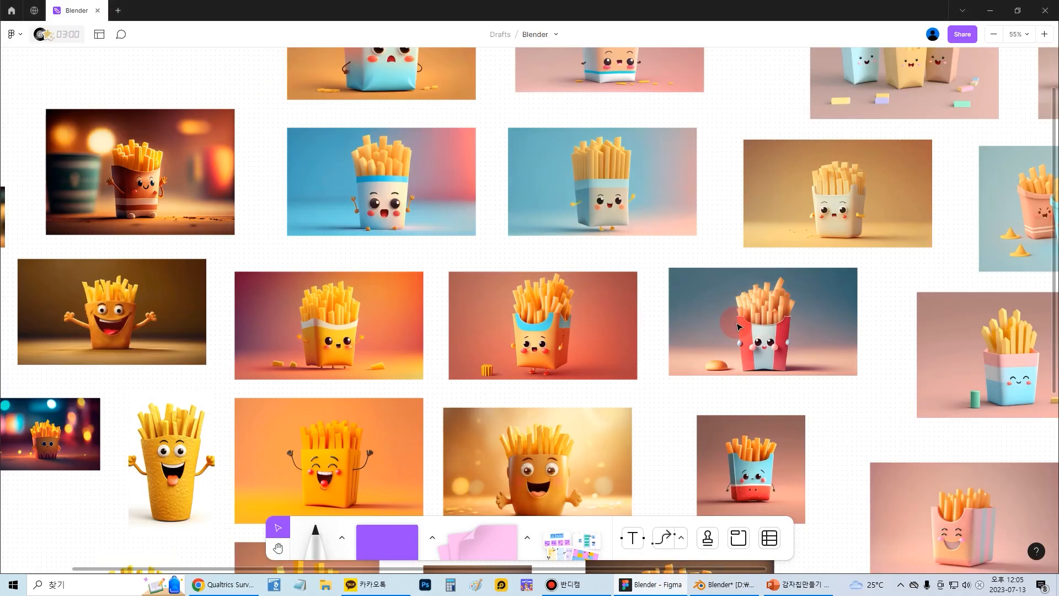
click(696, 591)
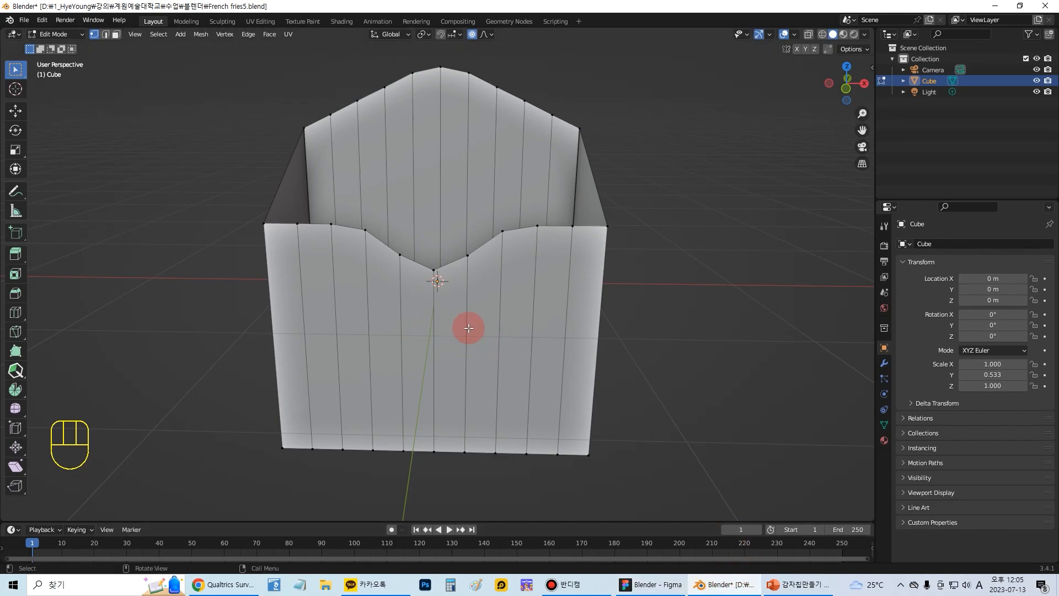
middle_drag(528, 350, 540, 284)
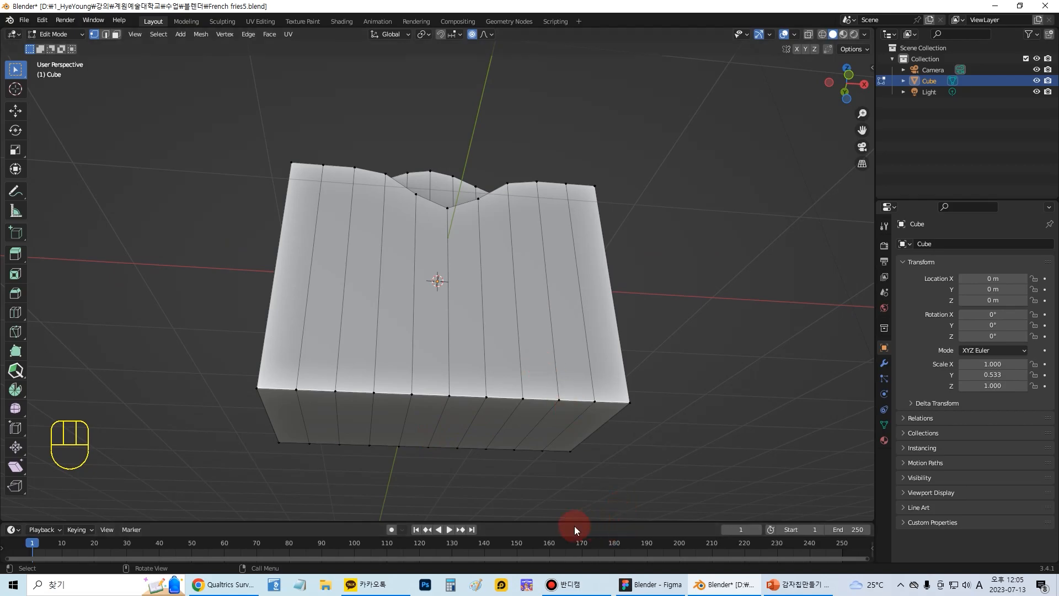
click(633, 588)
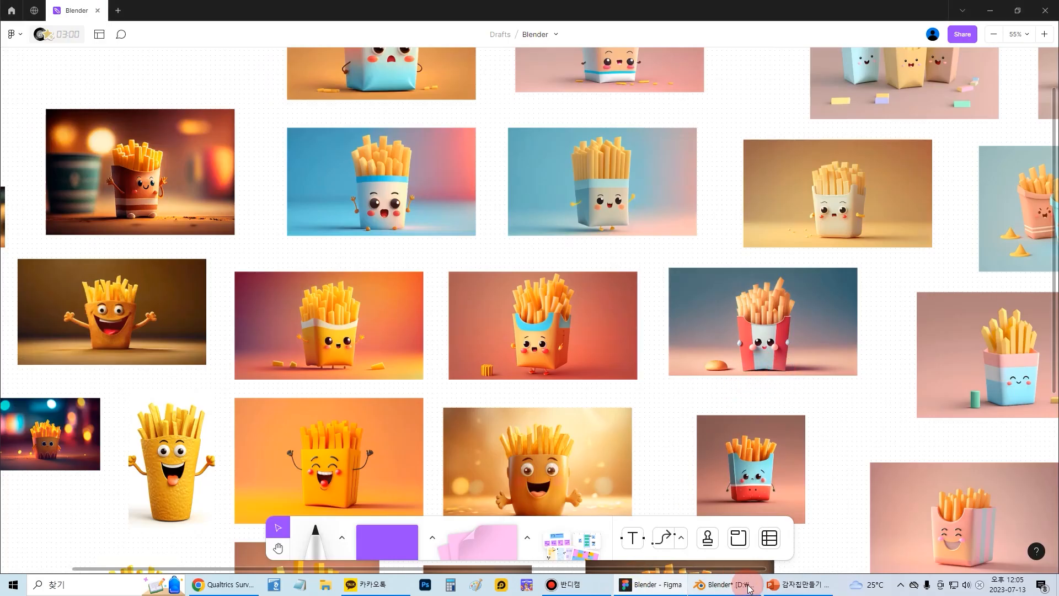
click(731, 586)
Set the viewport shading to wireframe with the box's bottom vertices in view
click(546, 444)
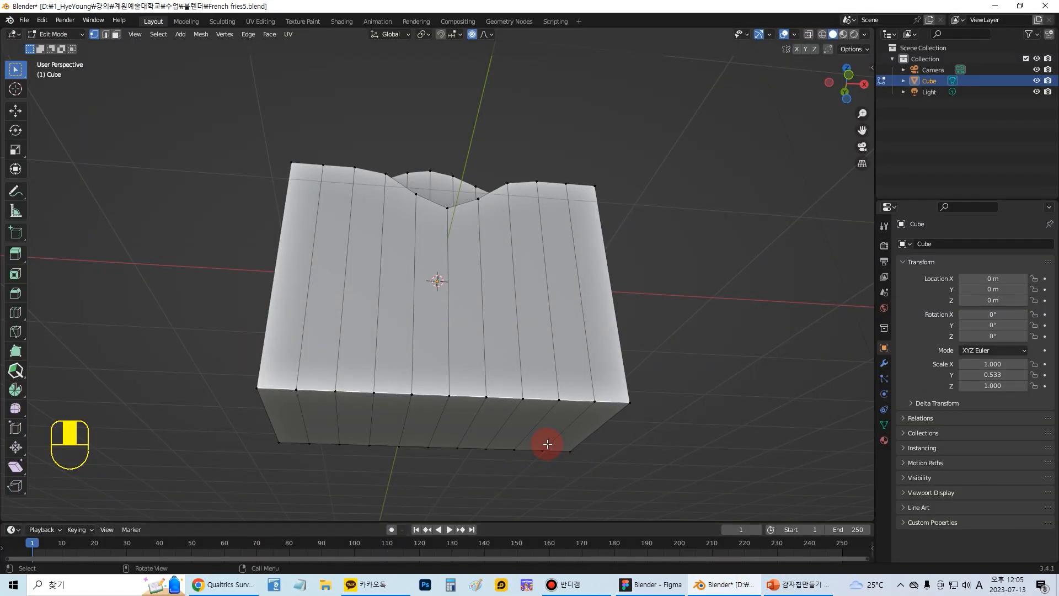
click(448, 395)
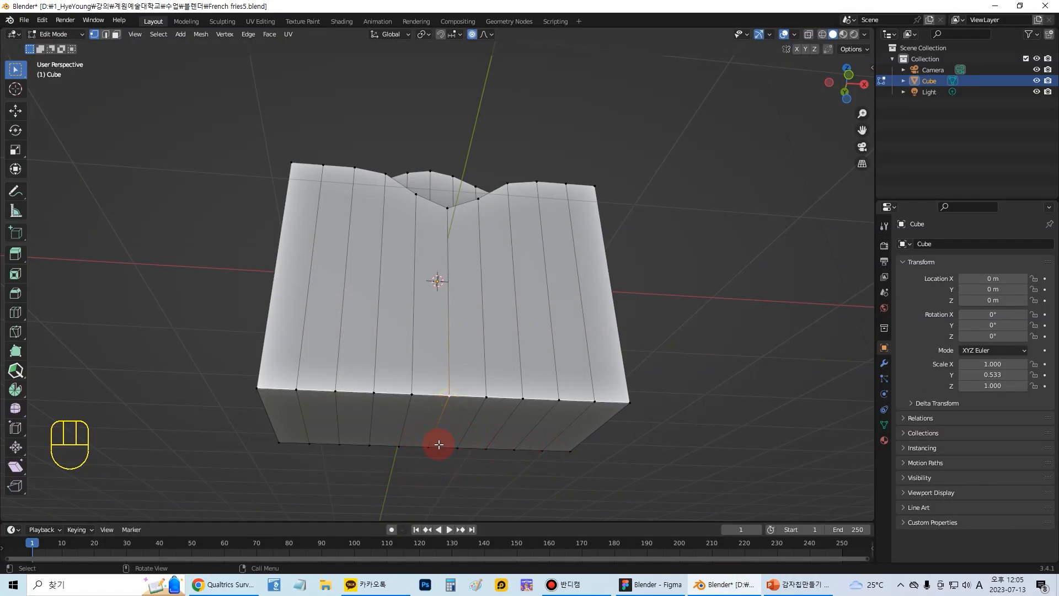
middle_drag(503, 444, 498, 470)
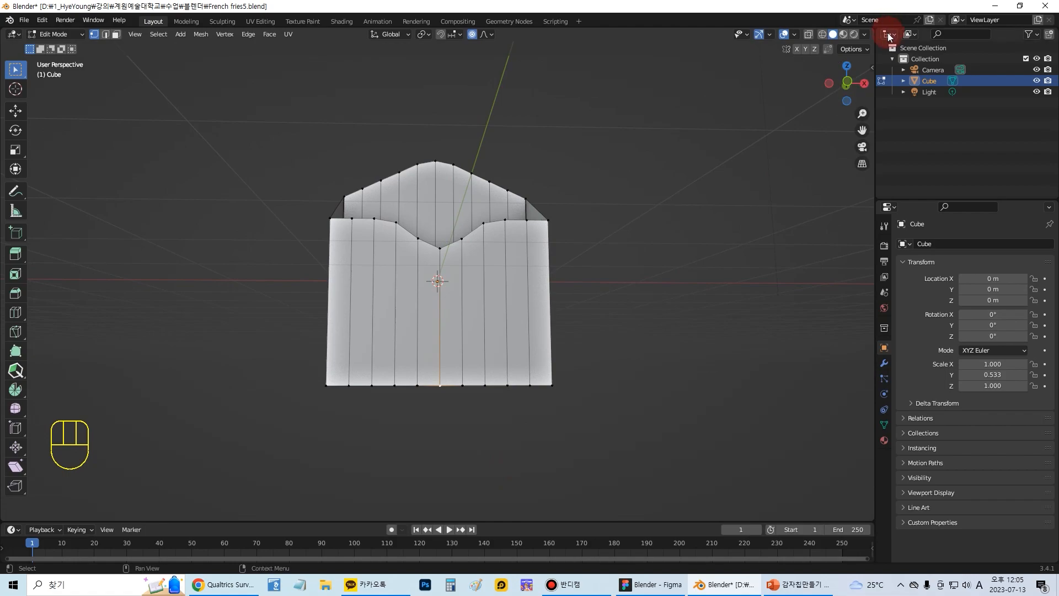
click(822, 34)
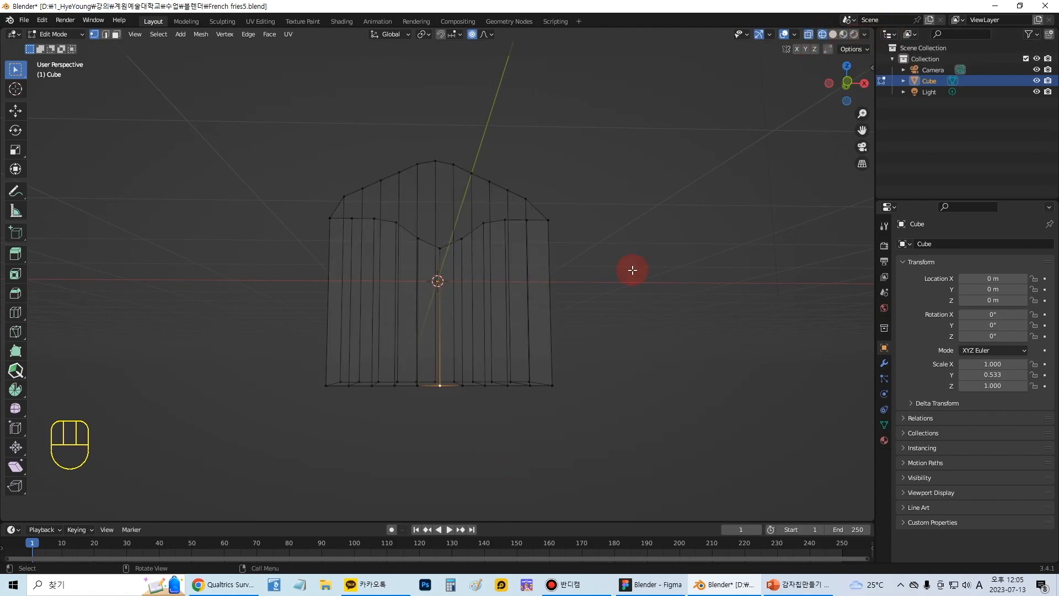
middle_drag(506, 332, 529, 340)
middle_drag(514, 342, 541, 312)
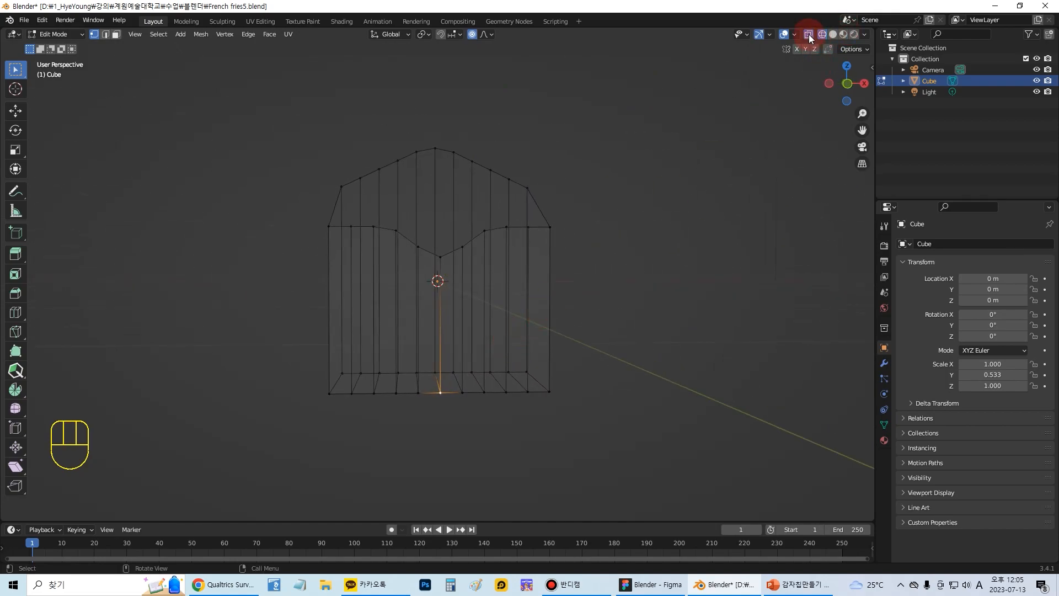
Try to select the front and back middle vertices of the box's bottom together
click(411, 441)
click(470, 428)
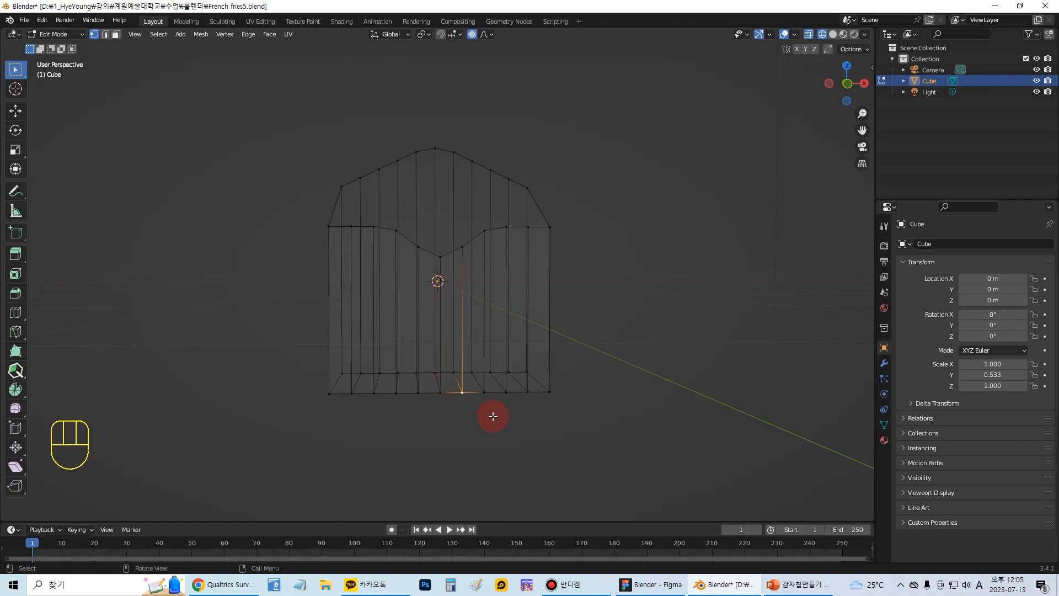
middle_drag(510, 414, 511, 413)
key(KP_1)
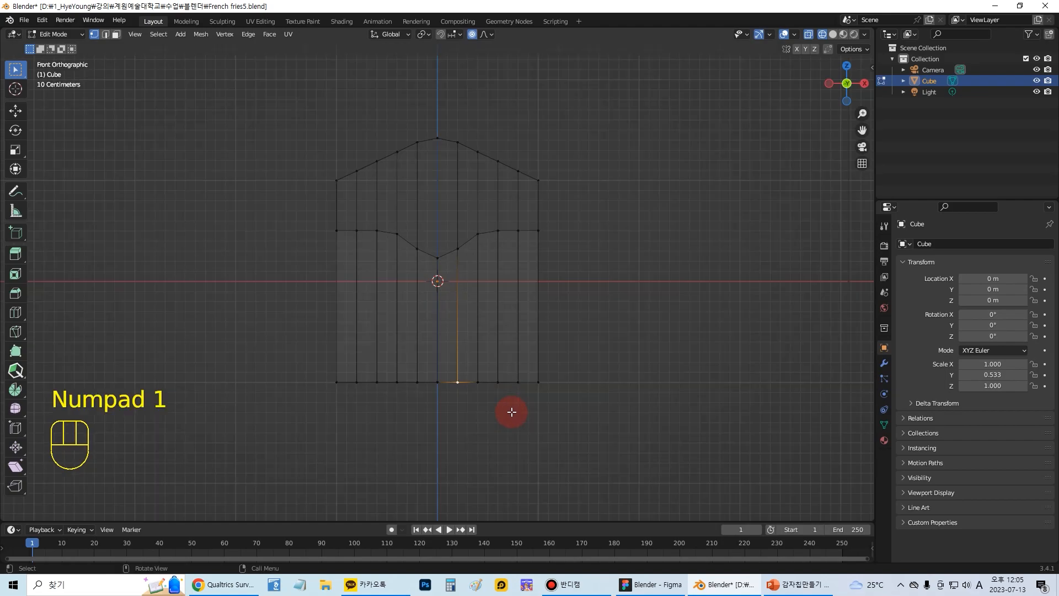
drag(464, 409, 454, 356)
click(469, 404)
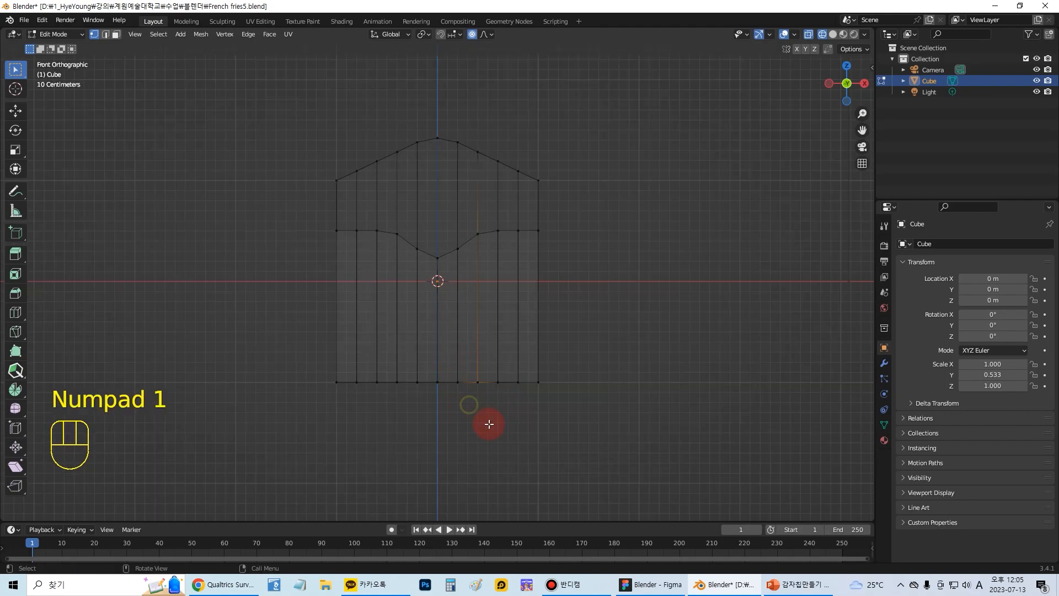
drag(464, 404, 450, 368)
mouse_move(466, 411)
middle_down()
mouse_move(513, 373)
mouse_move(445, 419)
mouse_move(464, 402)
mouse_move(456, 408)
middle_up()
click(462, 442)
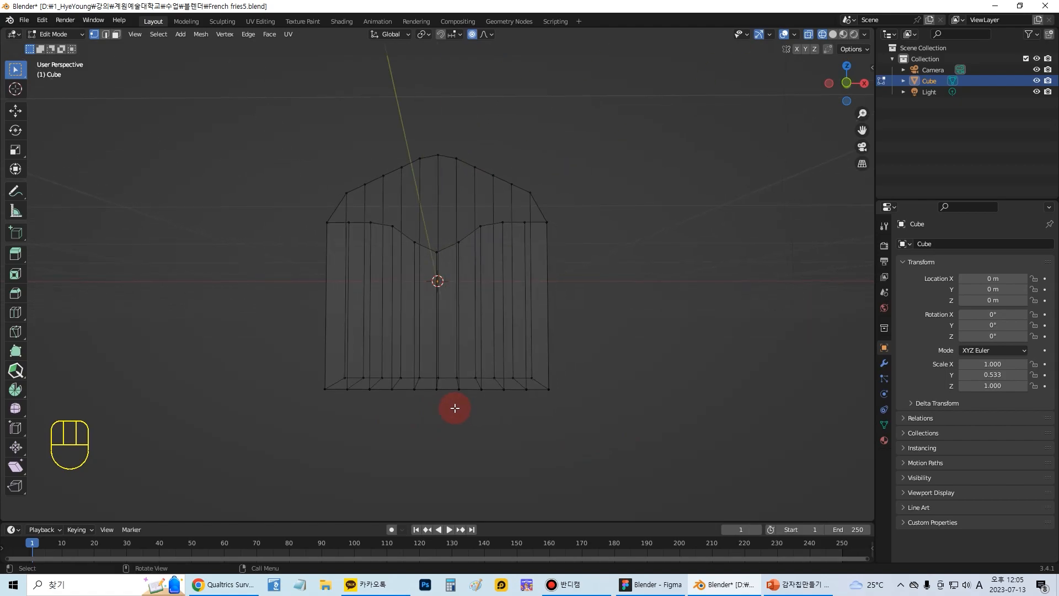
Select the bottom's front and back middle vertices and raise them about 0.115 m along Z with a smooth proportional size of 0.5132 m
key(KP_1)
drag(446, 399, 426, 358)
middle_drag(447, 385, 472, 397)
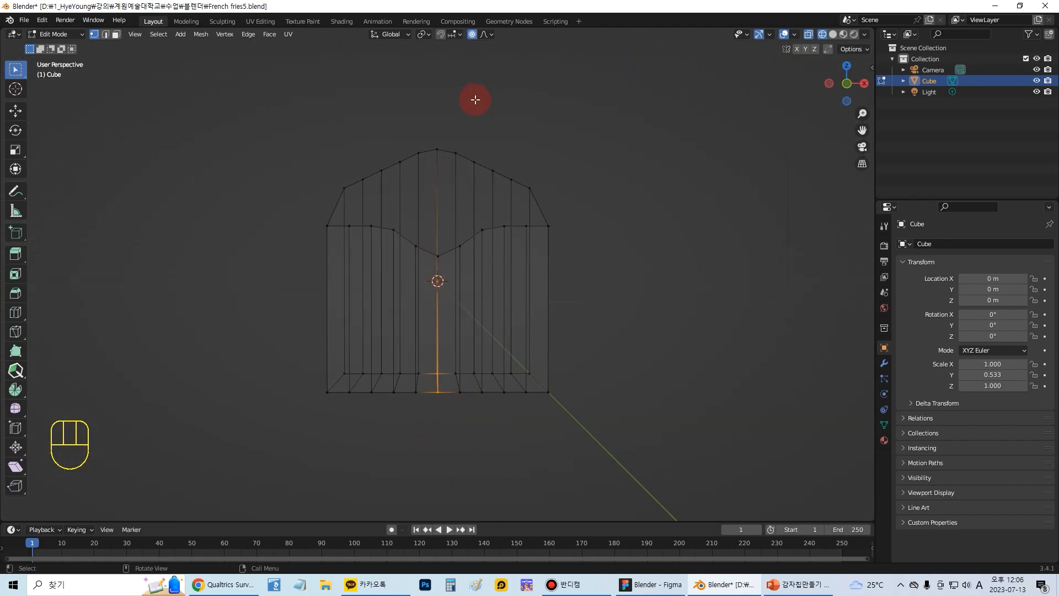
click(473, 35)
key(g)
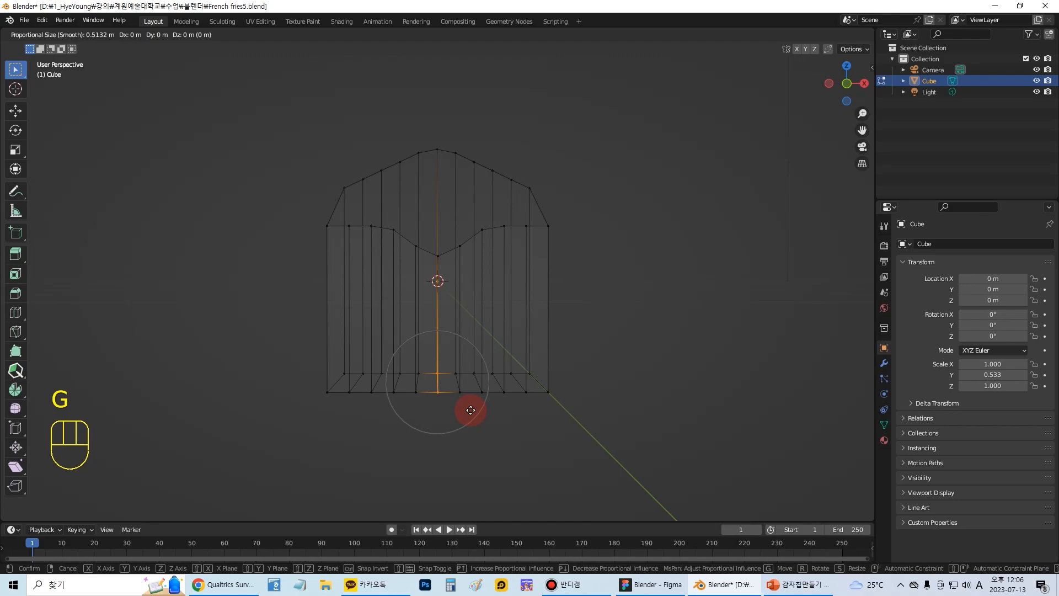
key(z)
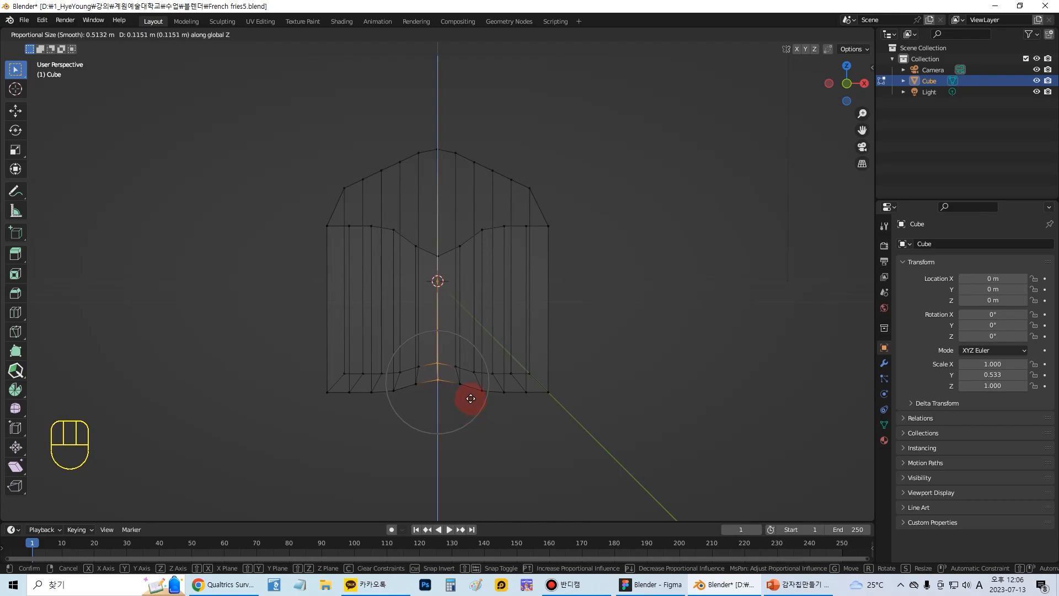
click(470, 398)
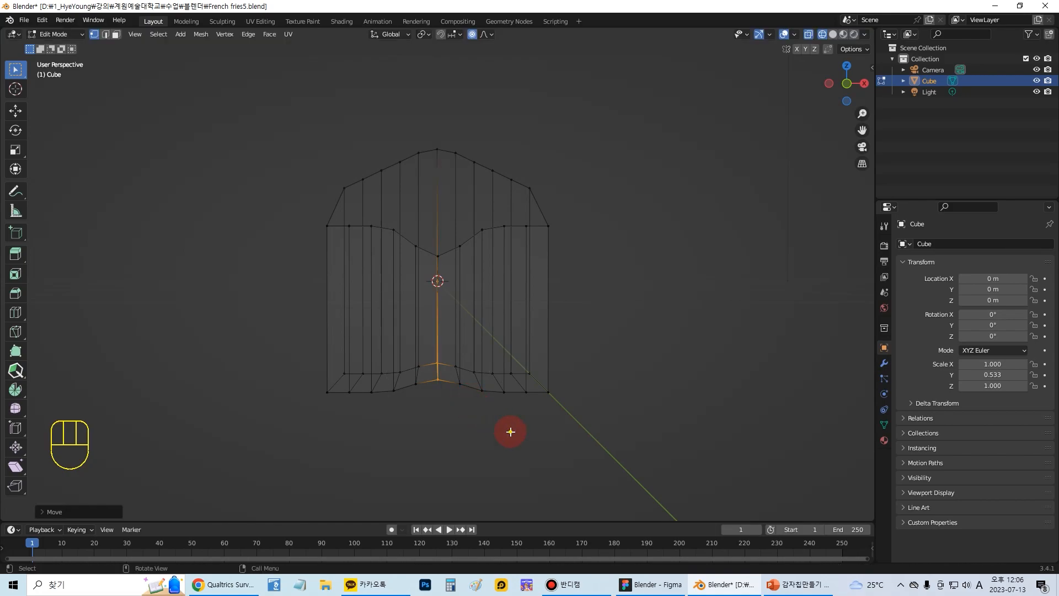
Return the viewport to solid shading and examine the box from the side
middle_drag(466, 440, 442, 440)
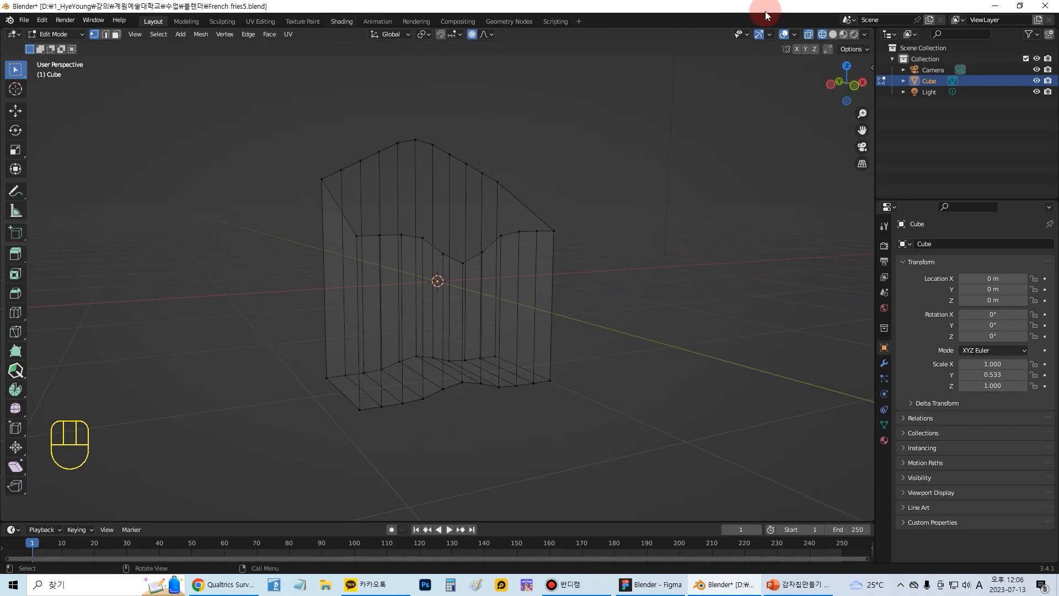
click(833, 35)
middle_drag(369, 240, 259, 267)
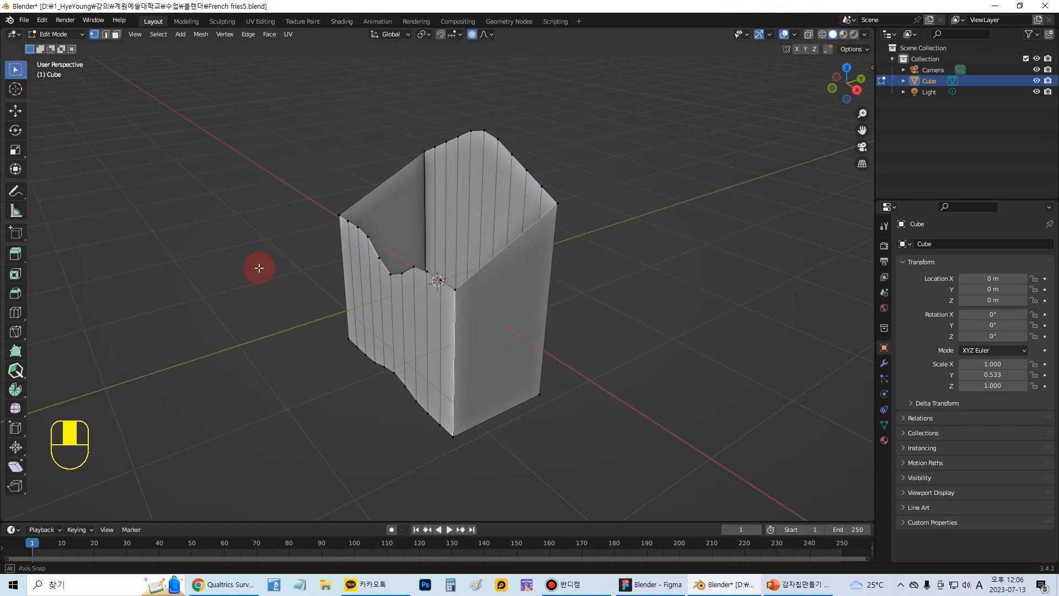
Switch the fries box to Object Mode and save the file
click(50, 34)
click(53, 47)
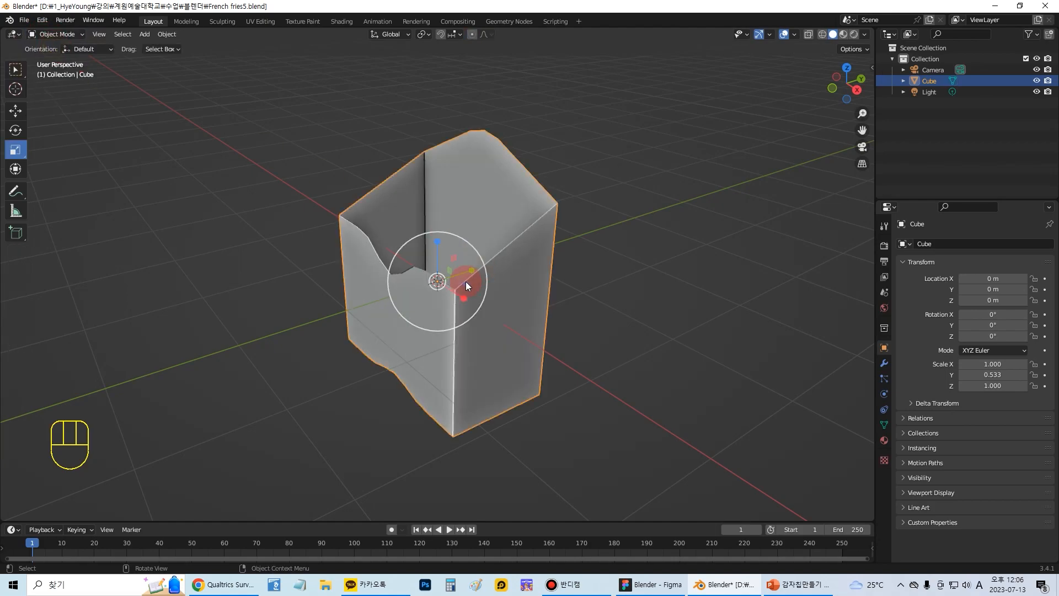
middle_drag(465, 282, 586, 242)
alt+middle_drag(490, 276, 453, 275)
click(24, 20)
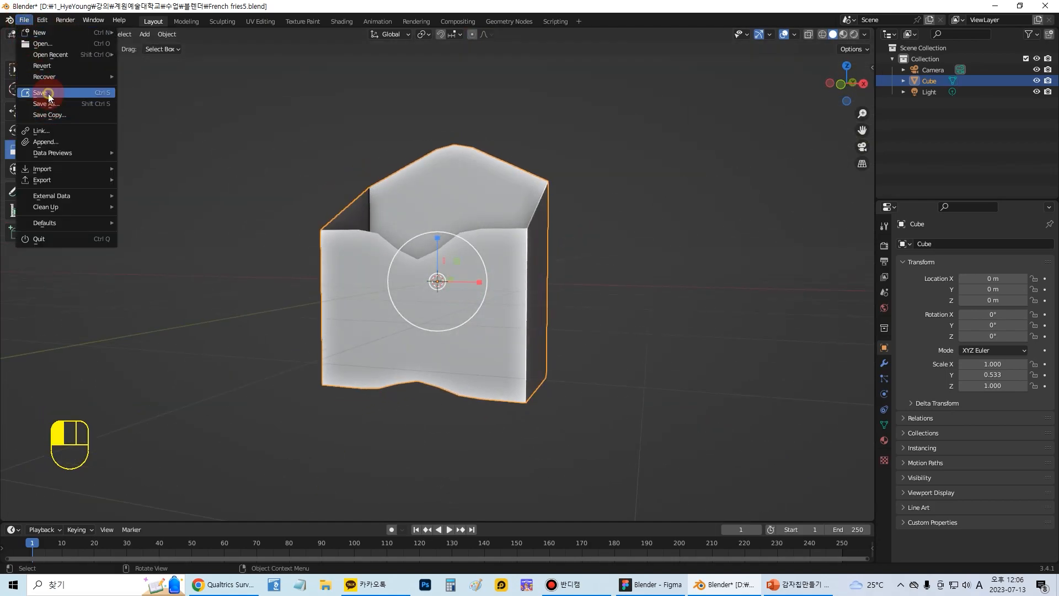
click(49, 94)
middle_drag(456, 207, 490, 189)
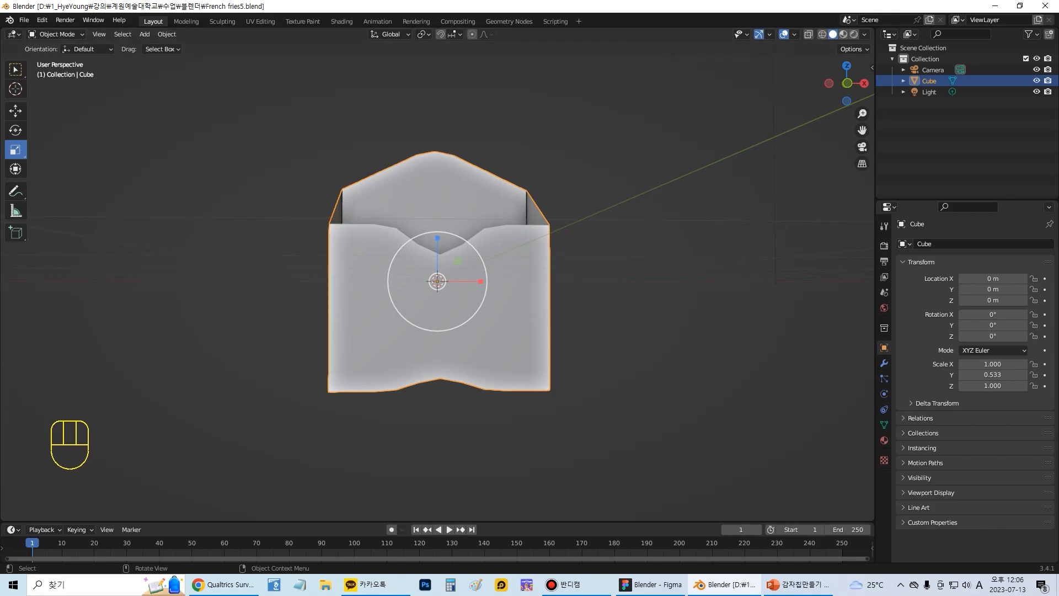
Deselect the fries box and add a new cube mesh at the scene's centre
key(alt+Tab)
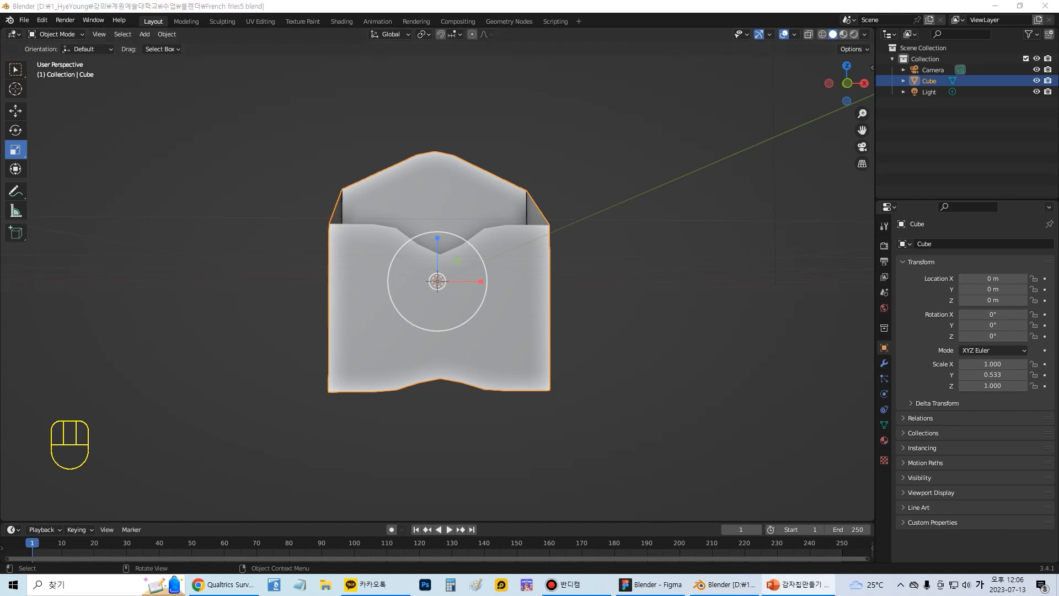
click(153, 369)
click(145, 34)
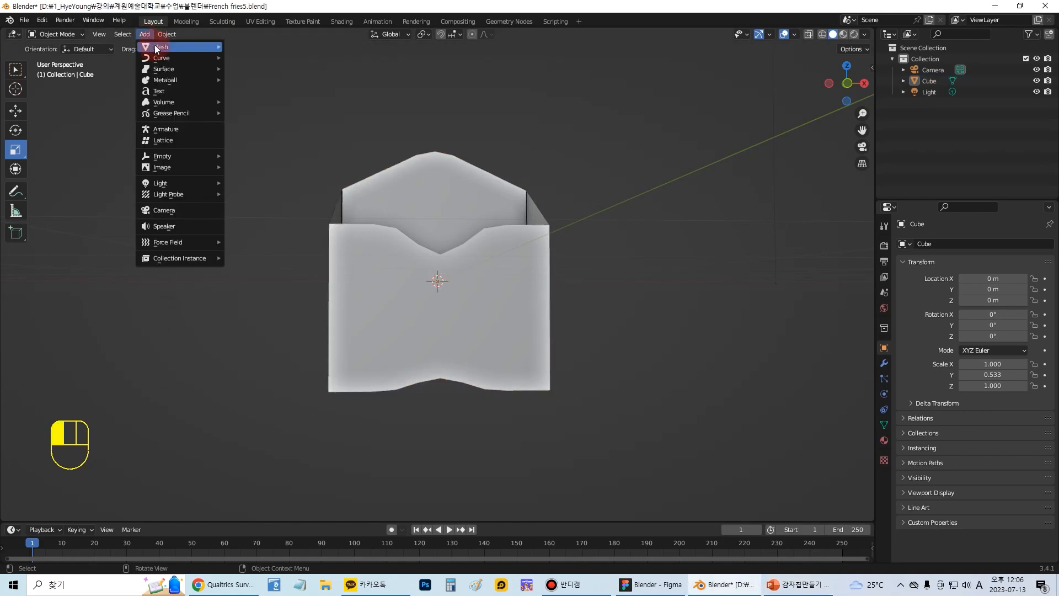
mouse_move(155, 49)
click(260, 54)
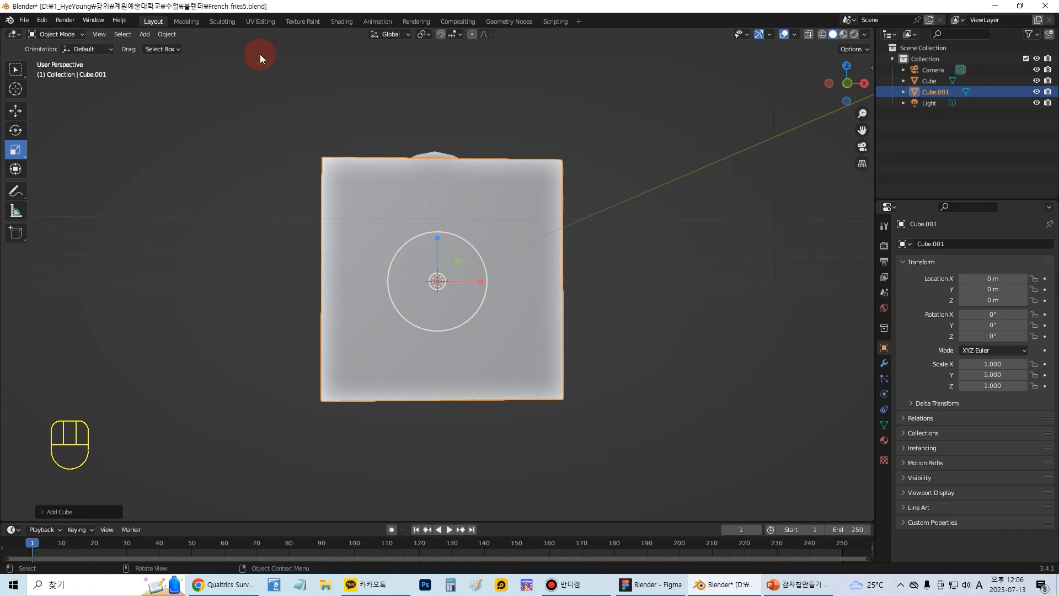
Scale the new cube down uniformly to about 0.168 so it fits inside the fries box
scroll(508, 214, down, 3)
middle_drag(508, 214, 425, 267)
click(567, 260)
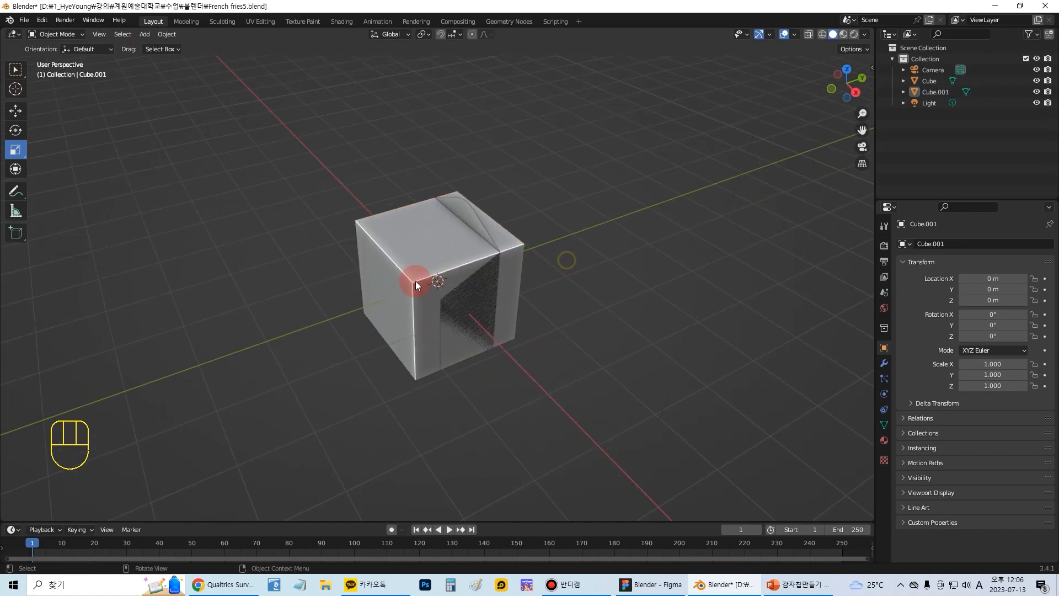
click(416, 286)
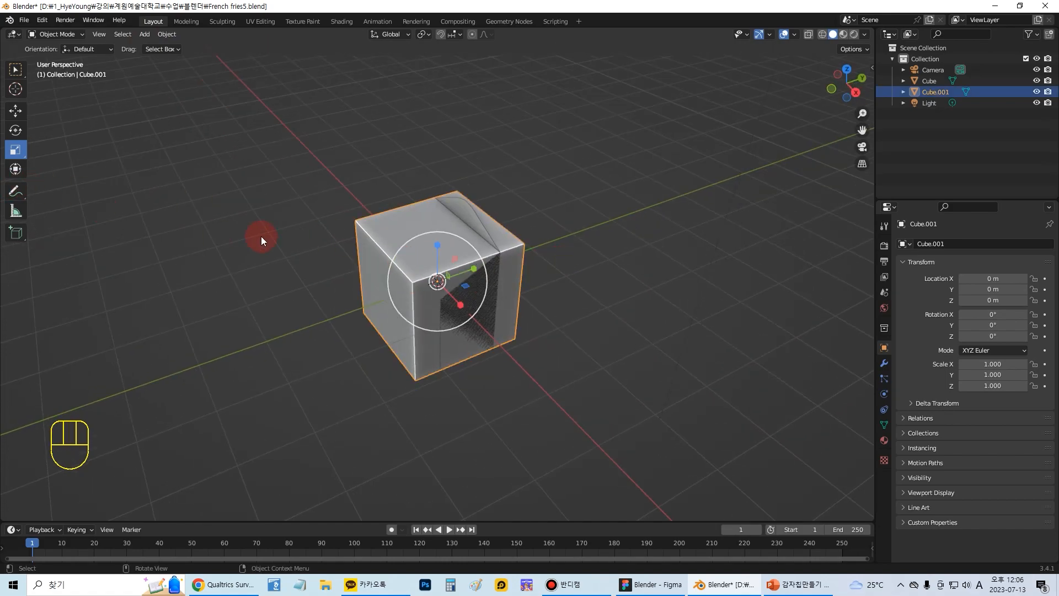
key(s)
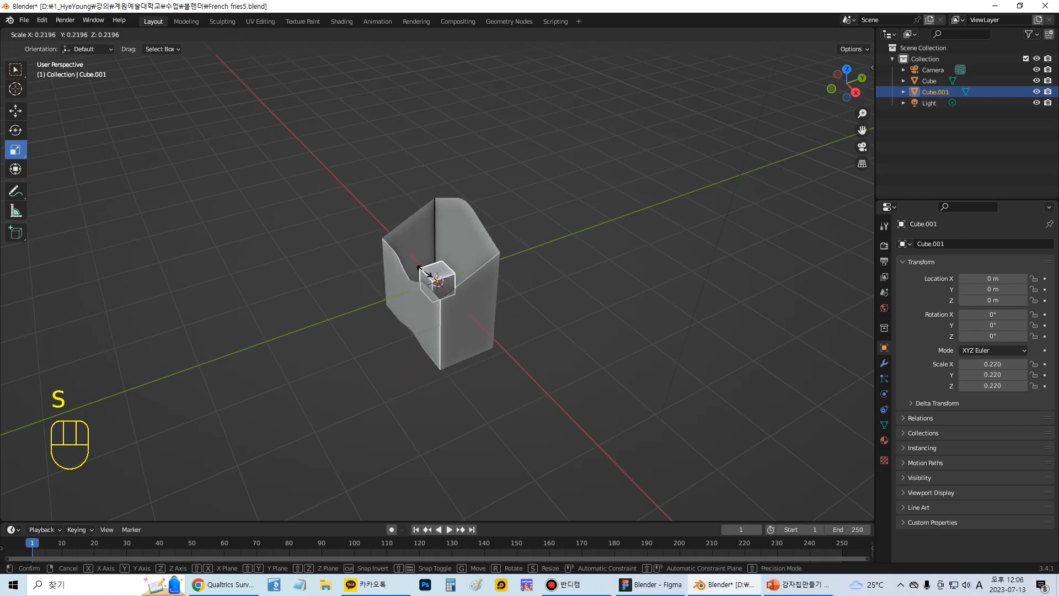
click(430, 276)
middle_drag(430, 275, 493, 257)
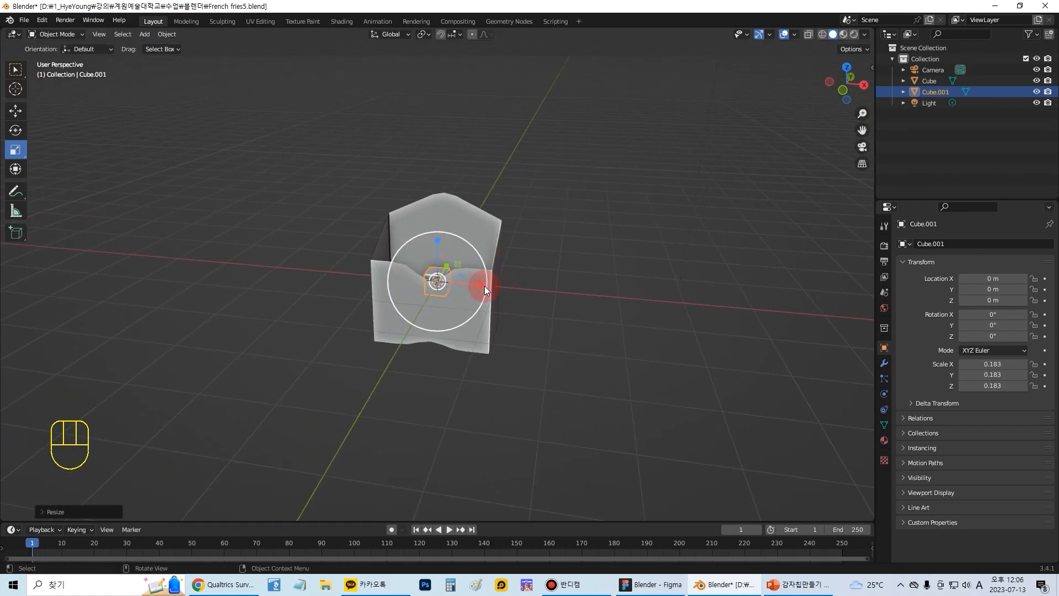
key(s)
click(448, 288)
Stretch the small cube along Z into a long fry stick, with a Z scale of about -1.664
key(s)
key(z)
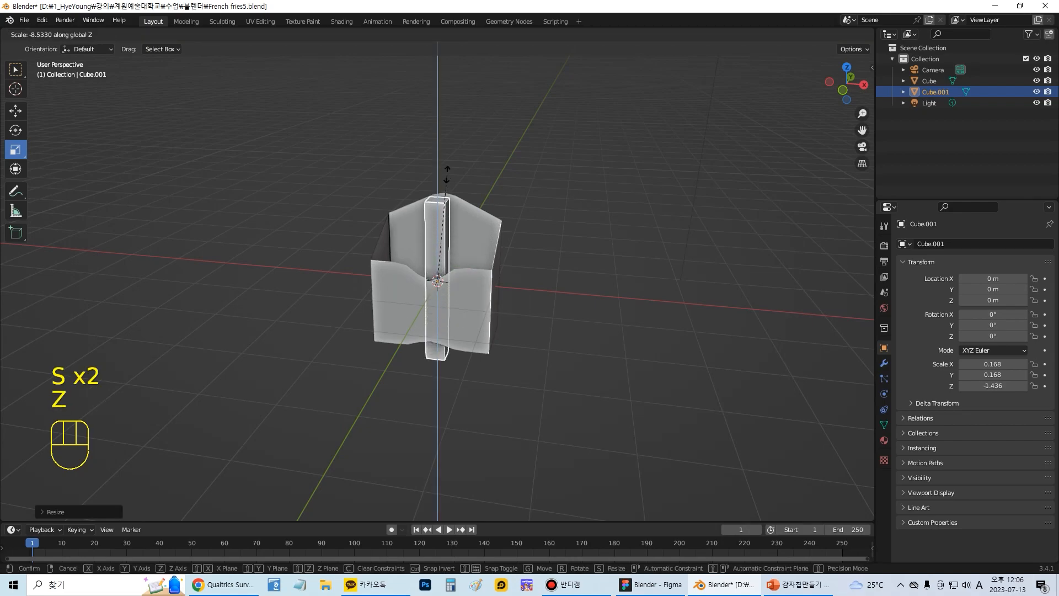
click(485, 217)
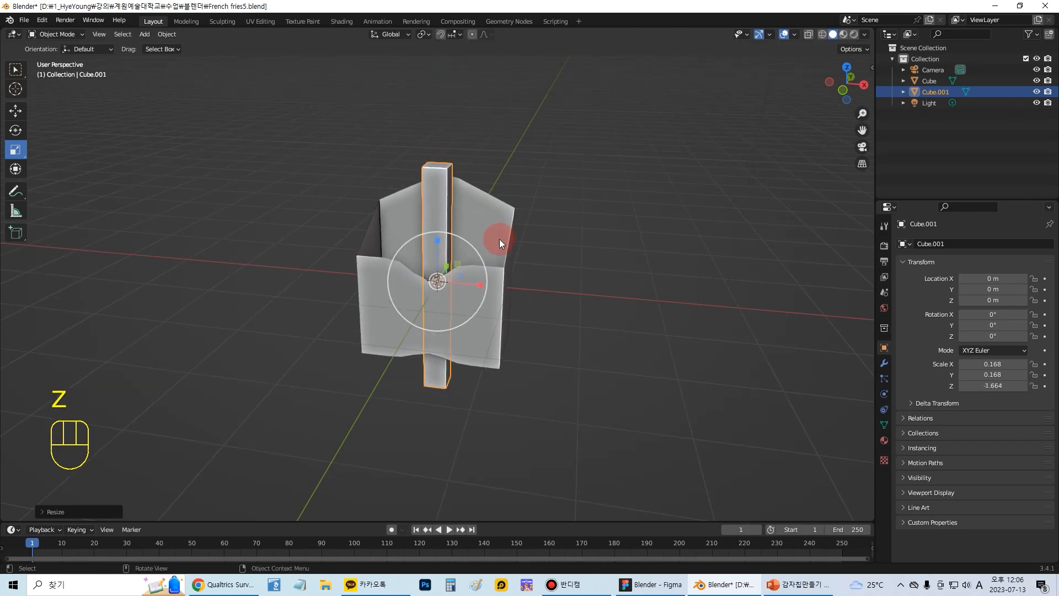
scroll(500, 243, up, 2)
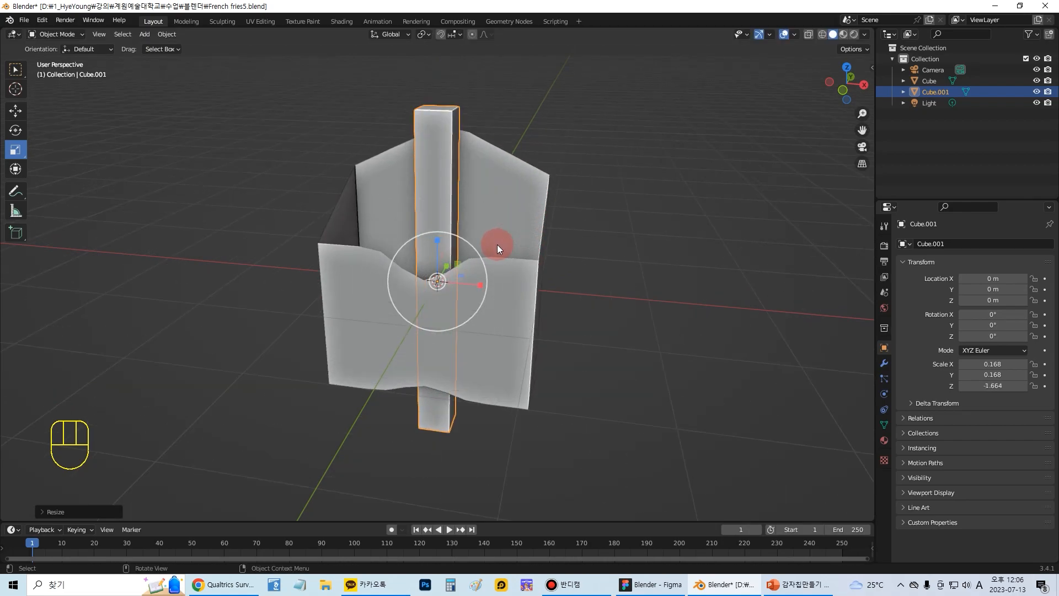
Move the fry stick up along Z to about 0.632 m so it stands in the box
click(24, 112)
drag(437, 238, 436, 175)
middle_drag(436, 175, 449, 194)
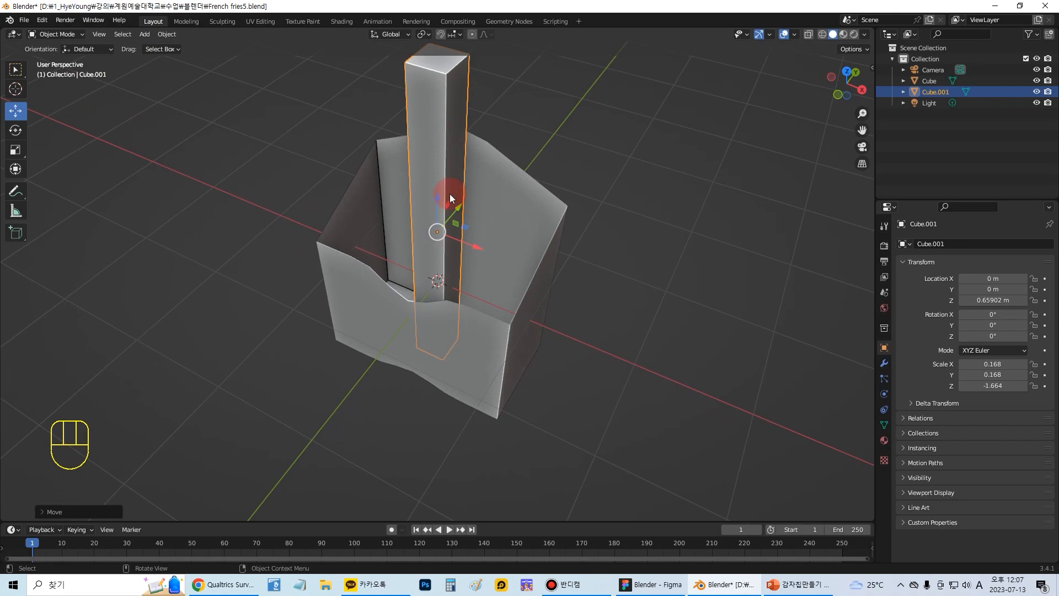
drag(435, 197, 436, 202)
alt+middle_drag(479, 231, 524, 159)
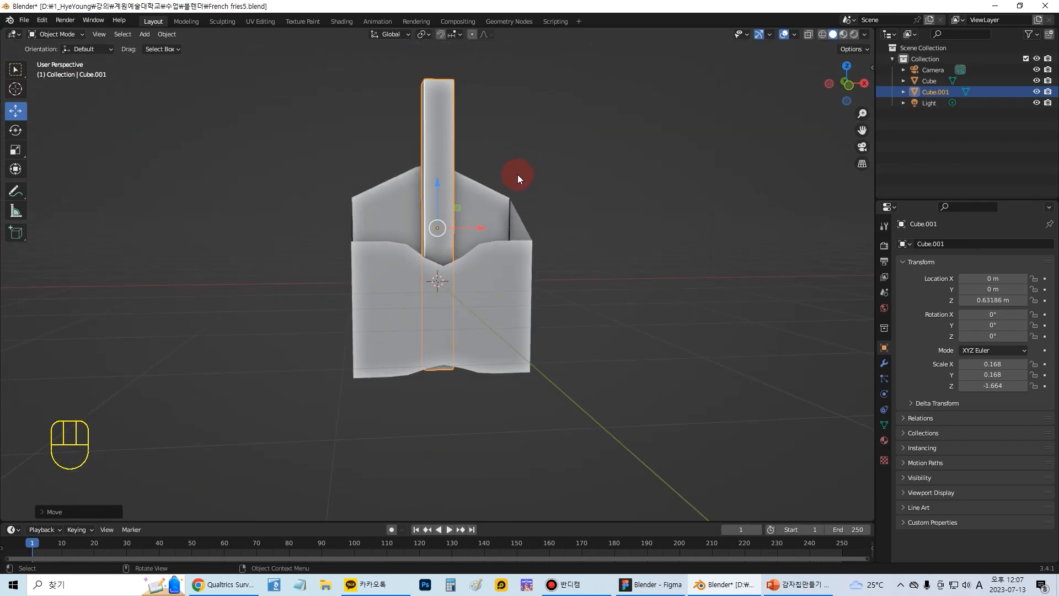
Shrink the fry stick uniformly to about 0.147 in X and Y, and lower it to about 0.57 m in Z
key(s)
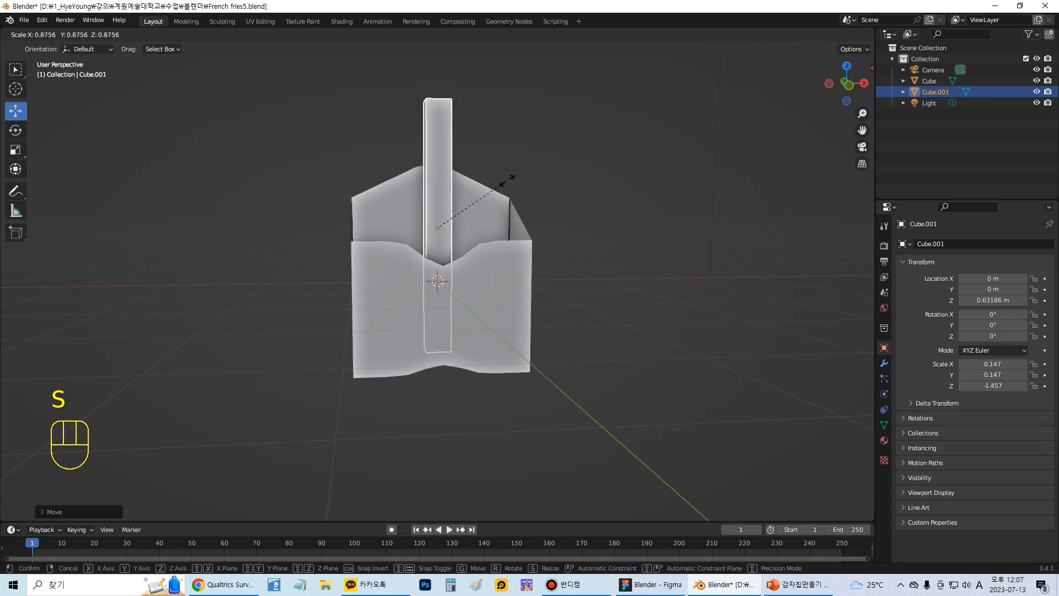
click(517, 183)
middle_drag(516, 182, 454, 216)
drag(438, 216, 435, 244)
middle_drag(436, 243, 486, 134)
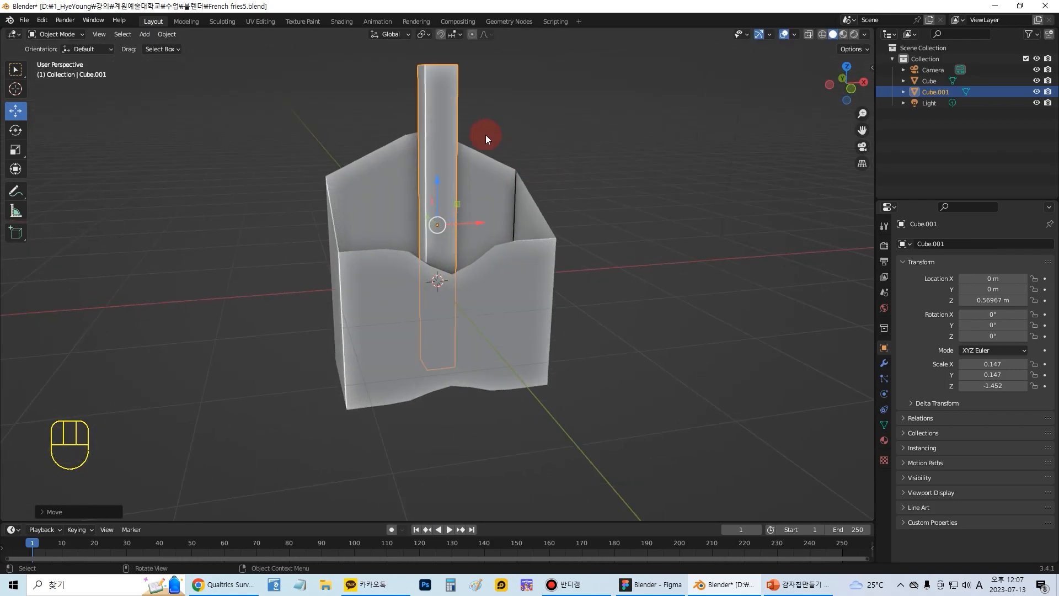
middle_drag(515, 171, 519, 255)
Add a Solidify modifier to the fries box and set its thickness to 0.1 m
click(556, 285)
scroll(563, 283, up, 2)
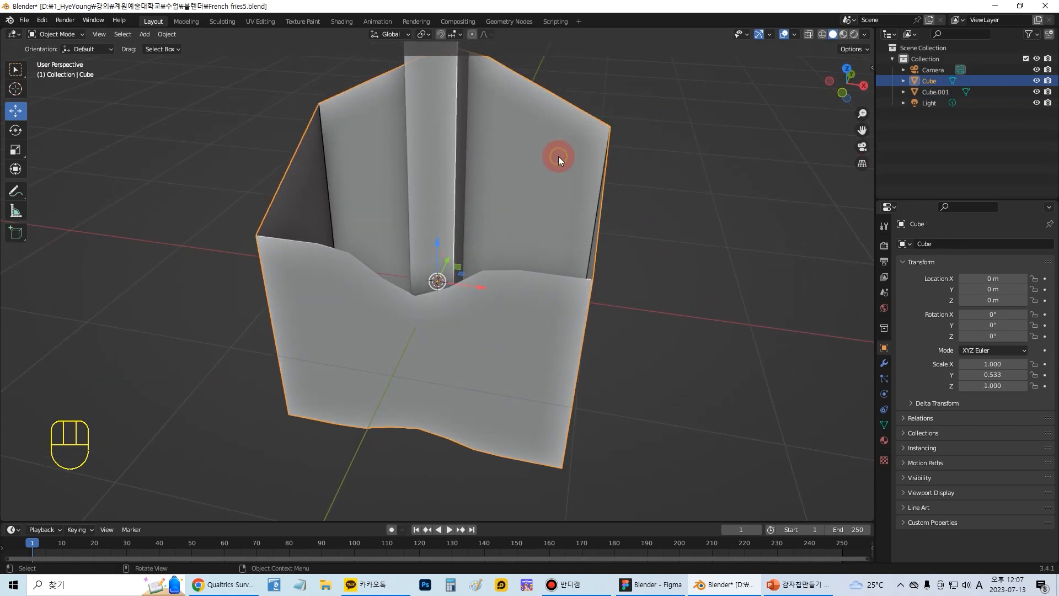
middle_drag(634, 295, 587, 292)
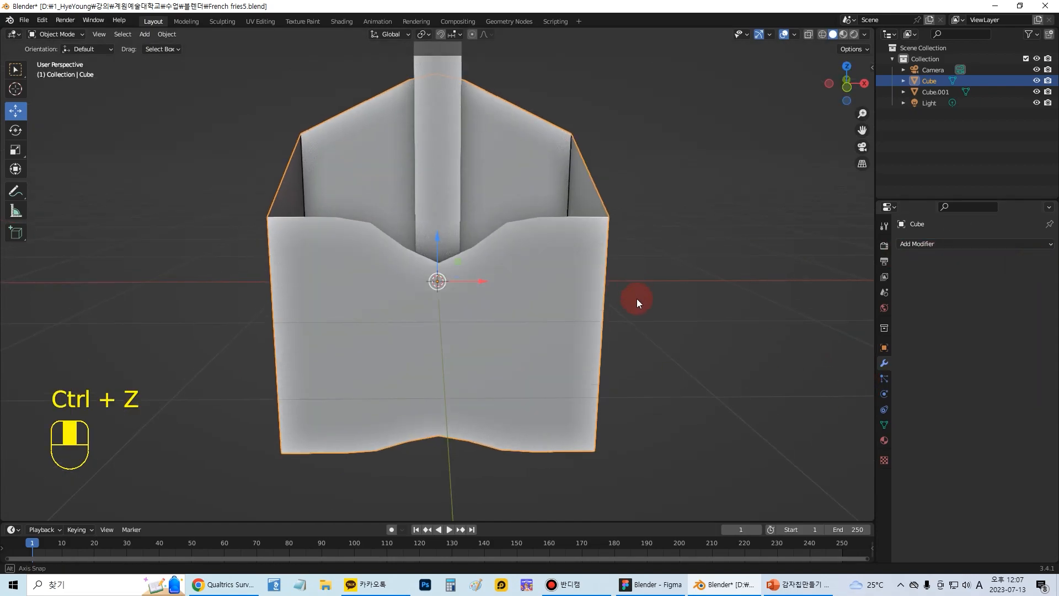
middle_drag(632, 260, 622, 297)
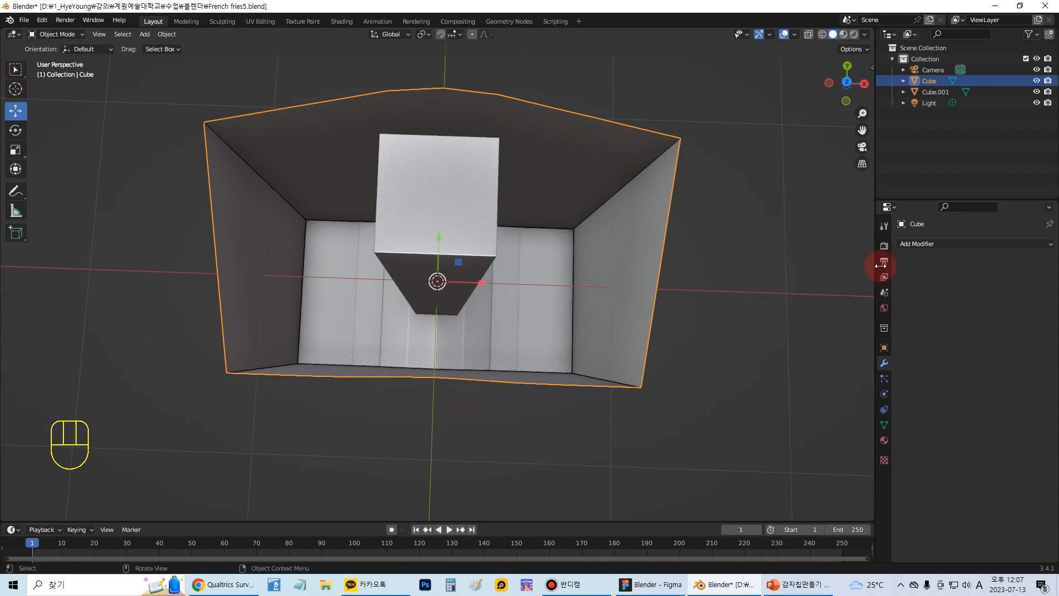
click(903, 243)
click(849, 434)
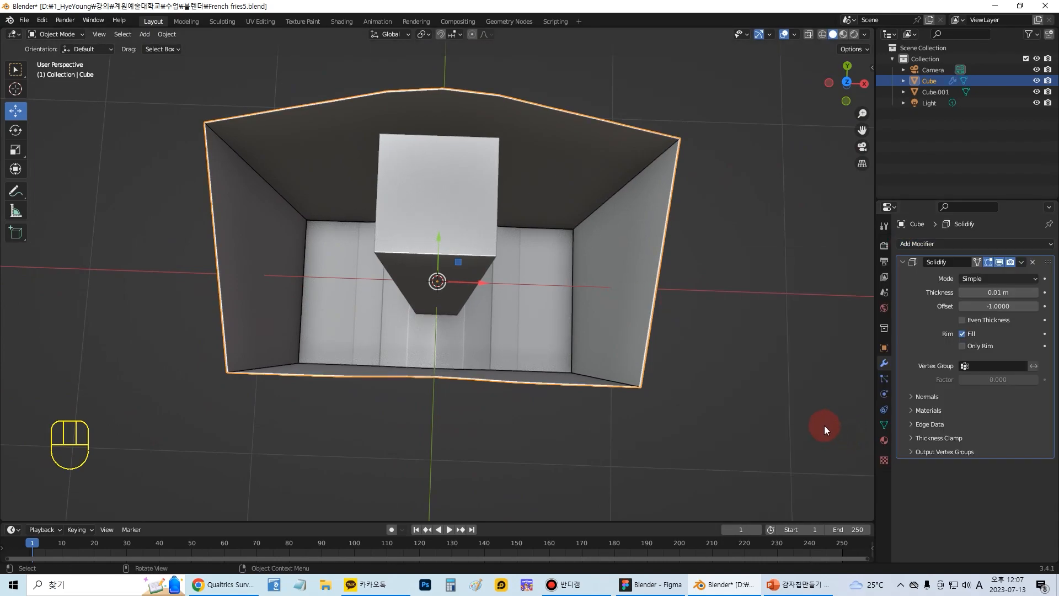
drag(1003, 291, 1018, 292)
middle_drag(697, 286, 632, 244)
drag(999, 292, 1001, 292)
middle_drag(752, 313, 796, 332)
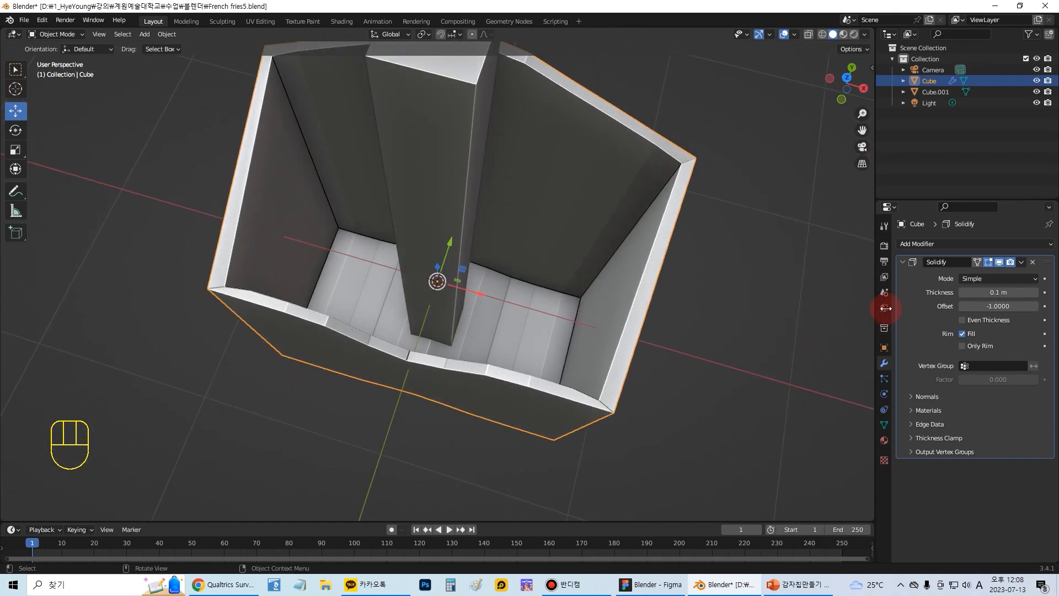
Add a Bevel modifier to the fries box after the Solidify modifier
click(1021, 263)
click(912, 243)
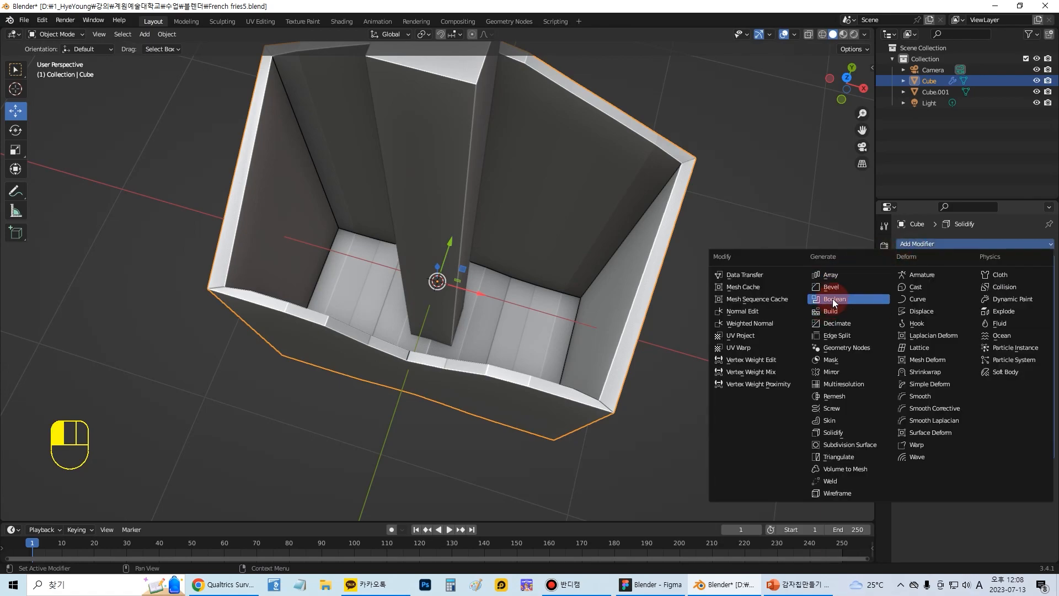
click(836, 287)
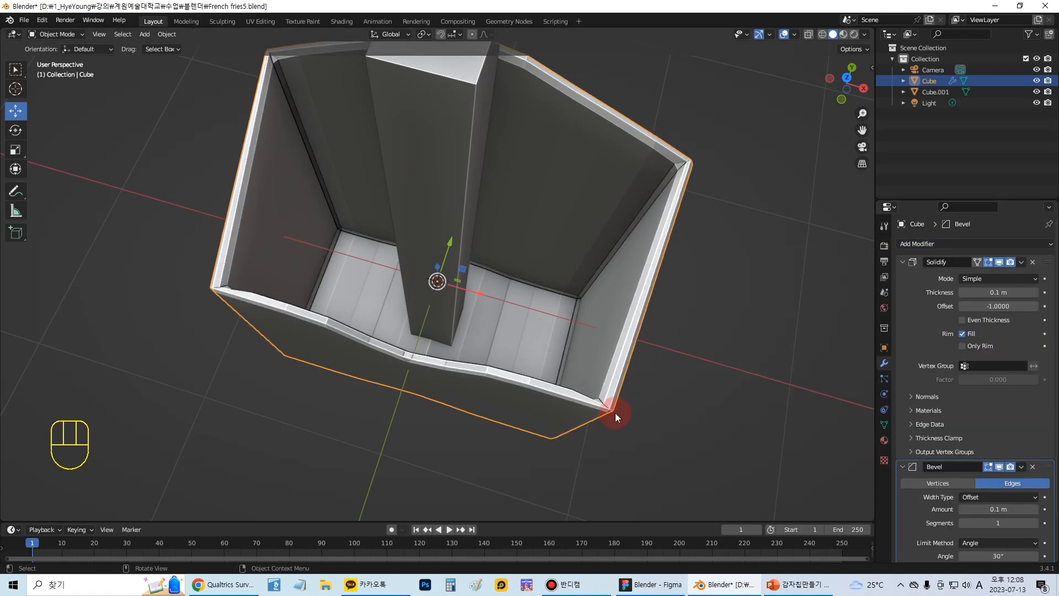
scroll(624, 405, up, 3)
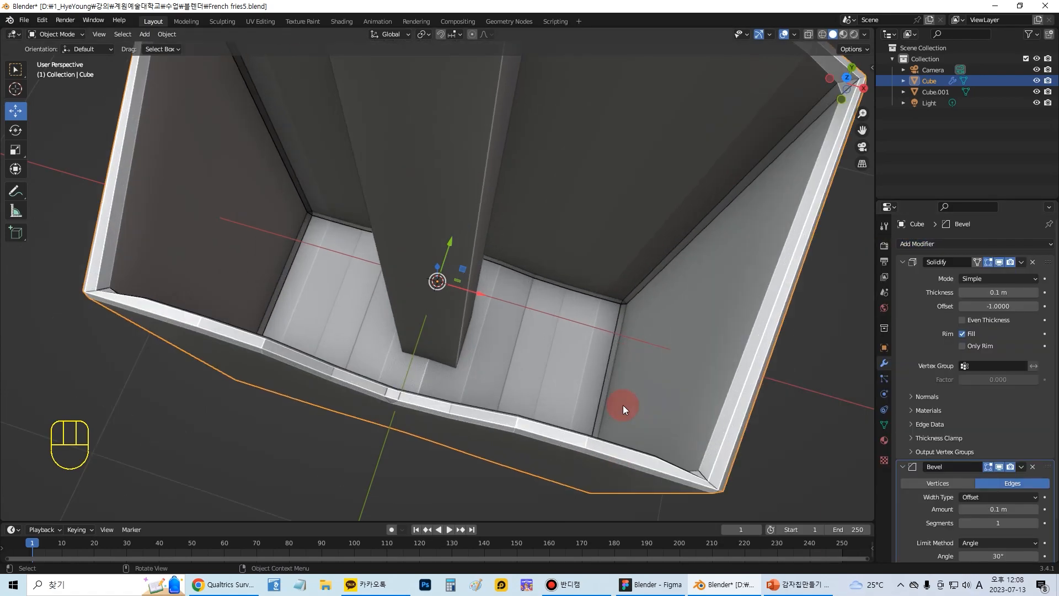
Set the box's Bevel amount to 0.22 m and its segments to 3
click(904, 262)
drag(983, 322, 982, 322)
click(1035, 333)
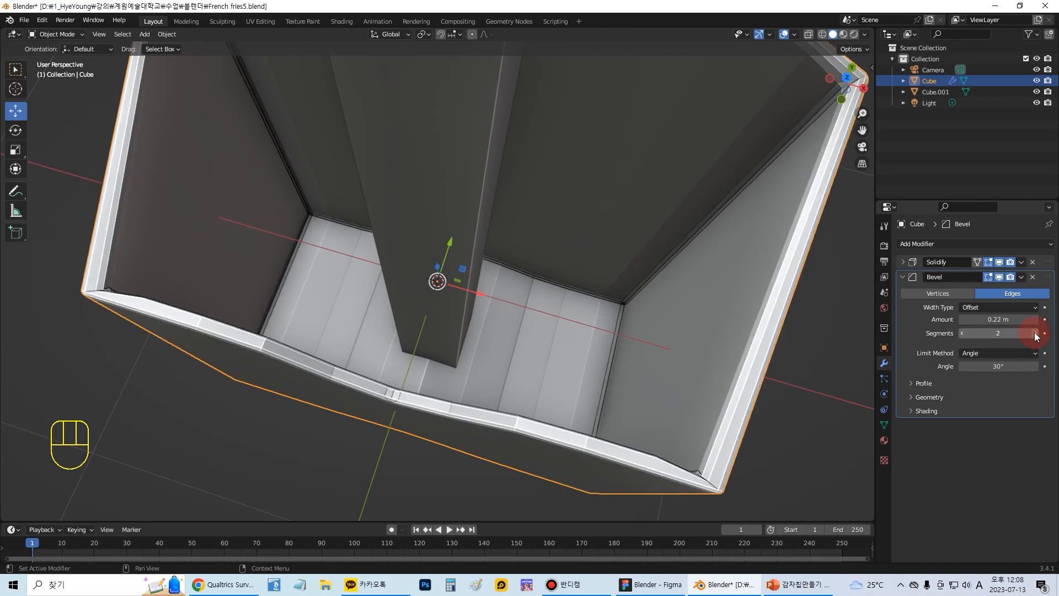
middle_drag(665, 331, 660, 287)
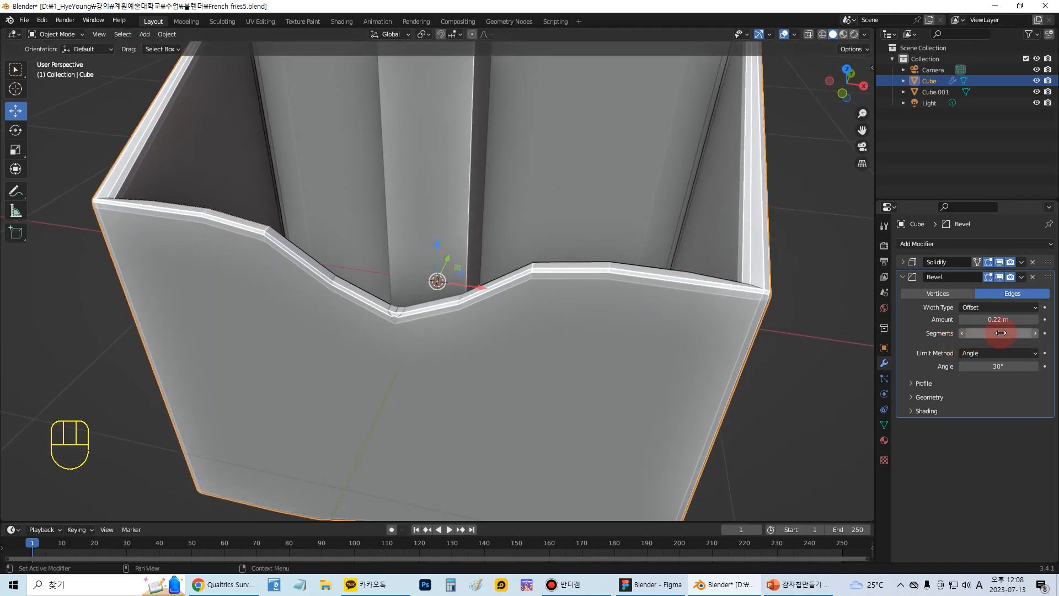
click(1030, 333)
middle_drag(772, 343, 695, 350)
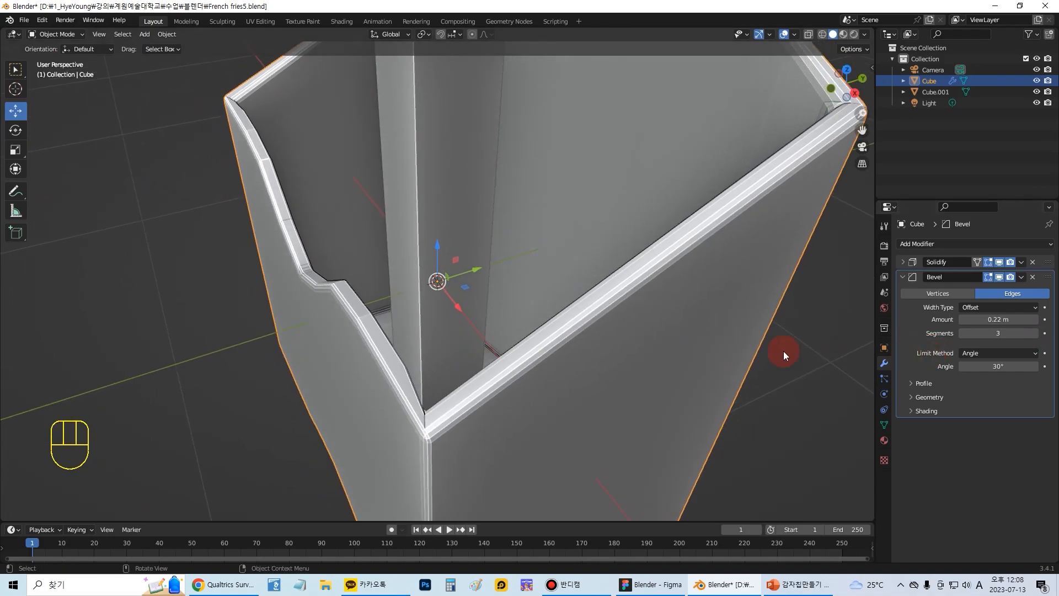
middle_drag(784, 351, 584, 363)
Reduce the box's Solidify thickness to 0.07 m
click(905, 264)
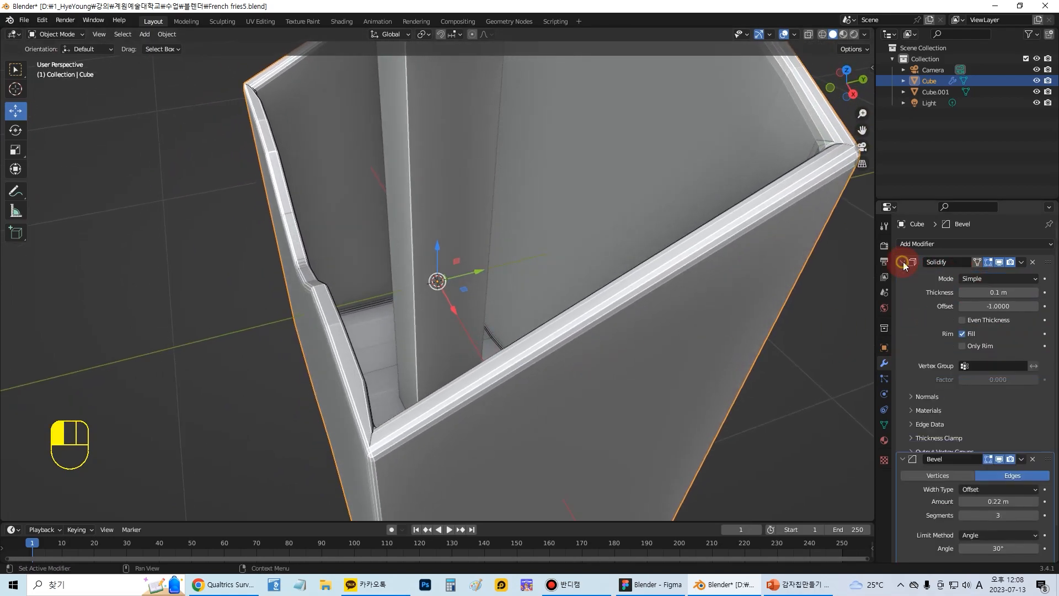
click(961, 292)
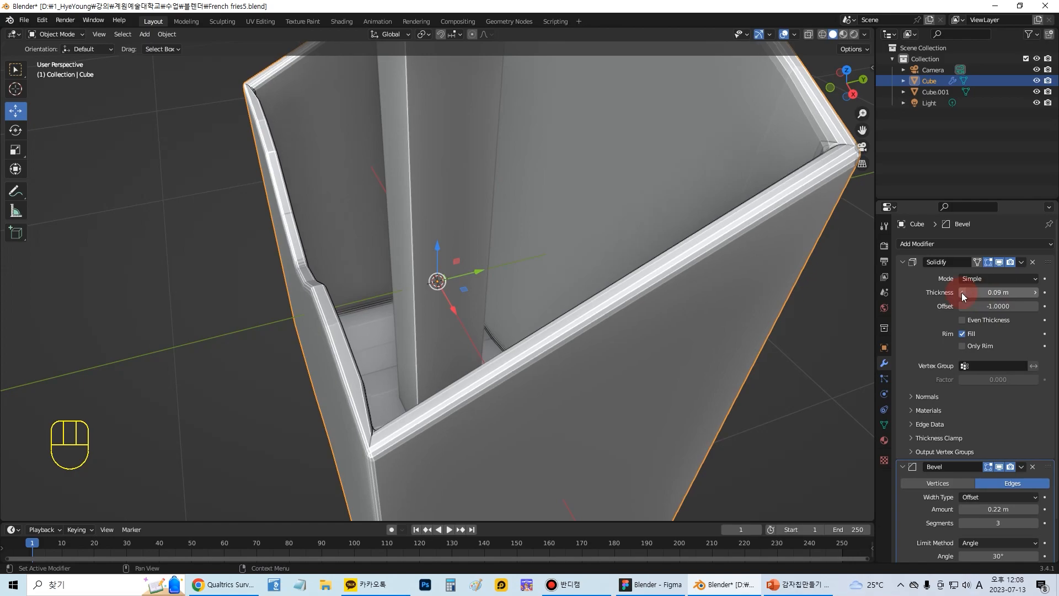
click(961, 293)
click(962, 292)
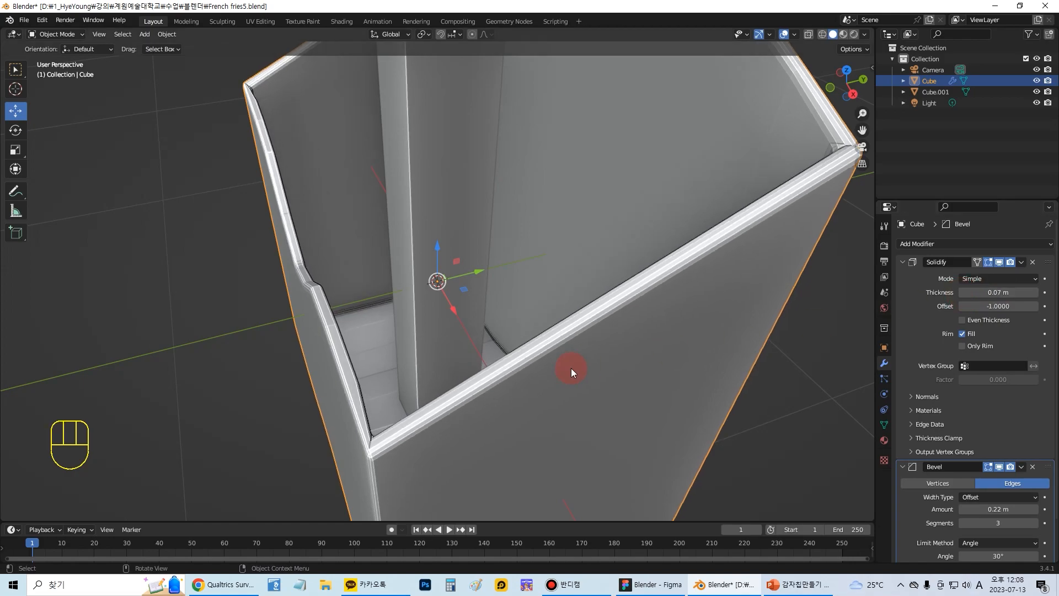
middle_drag(571, 369, 154, 435)
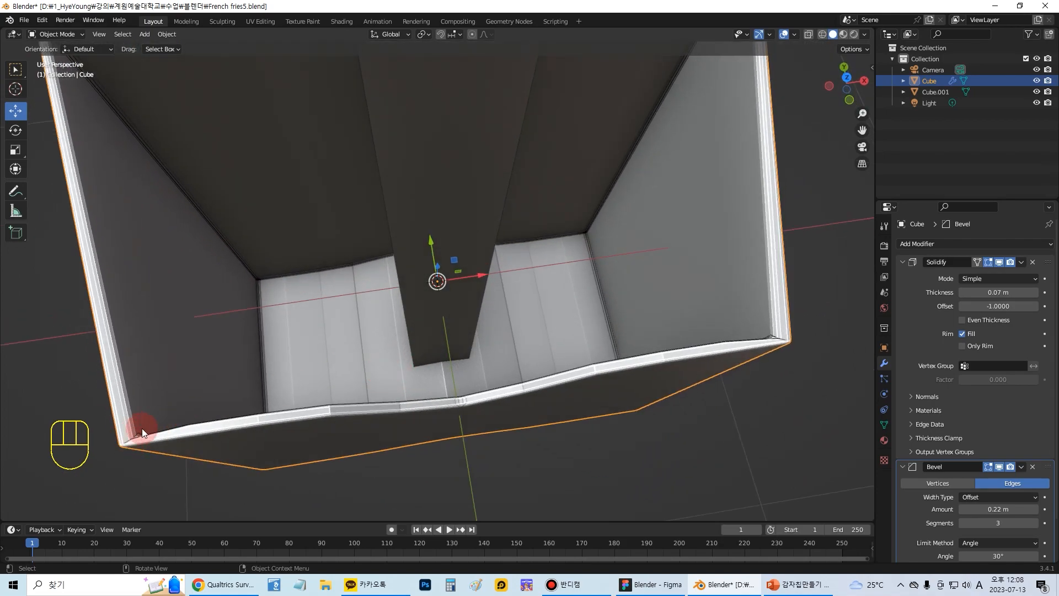
Set the outer miter of the box's Bevel modifier to Arc
click(904, 263)
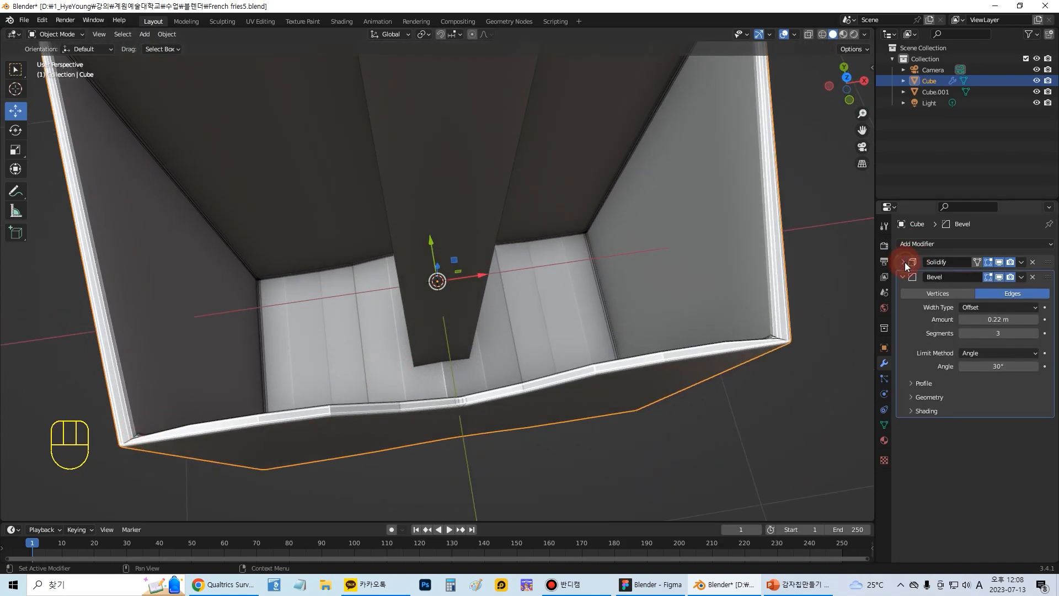
click(911, 398)
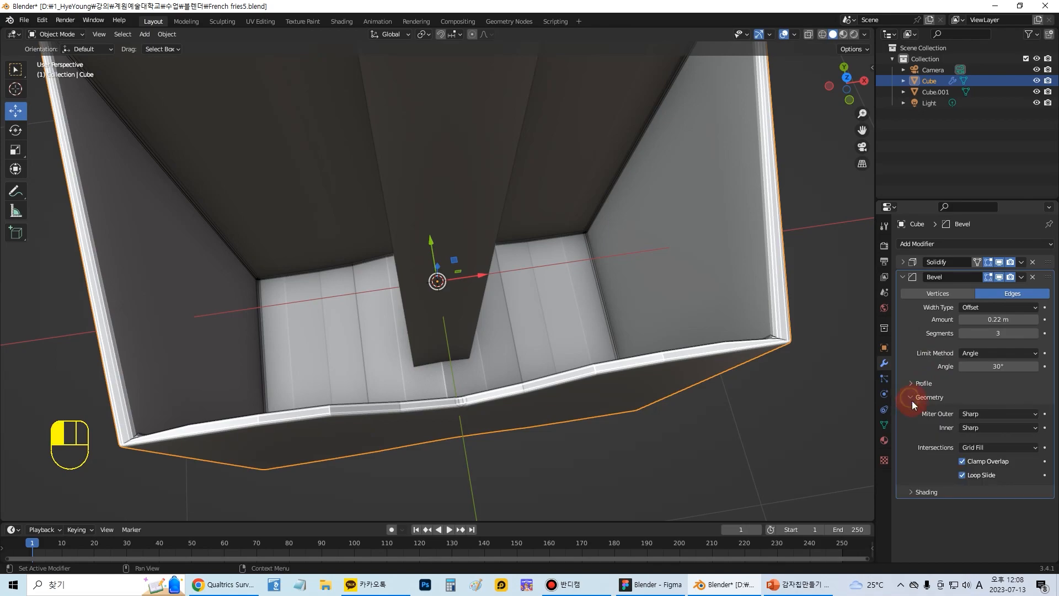
click(975, 415)
click(973, 451)
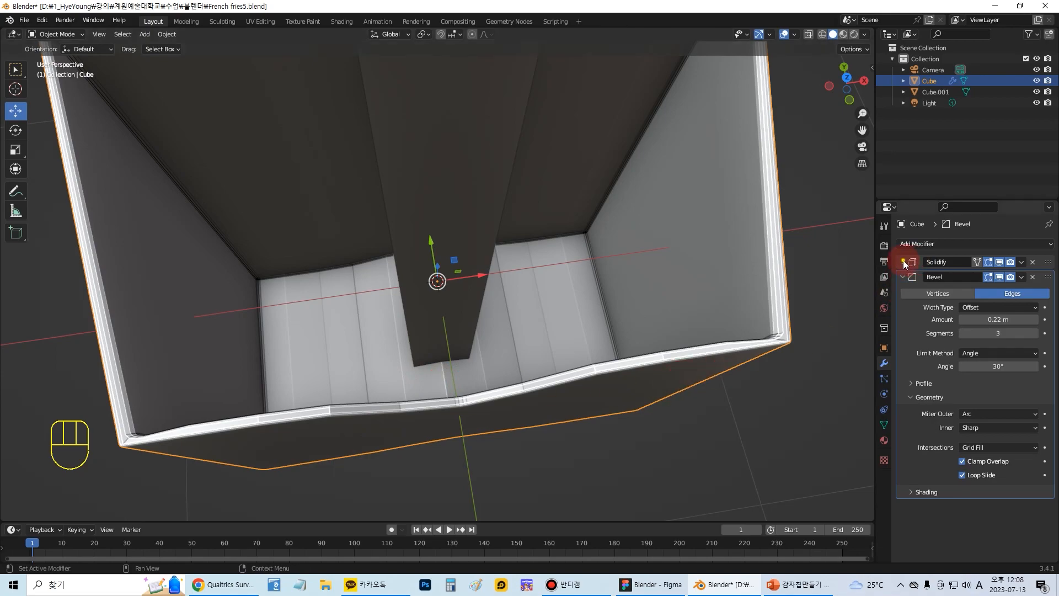
Set the box's Solidify thickness to 0.08 m
click(904, 261)
click(1036, 292)
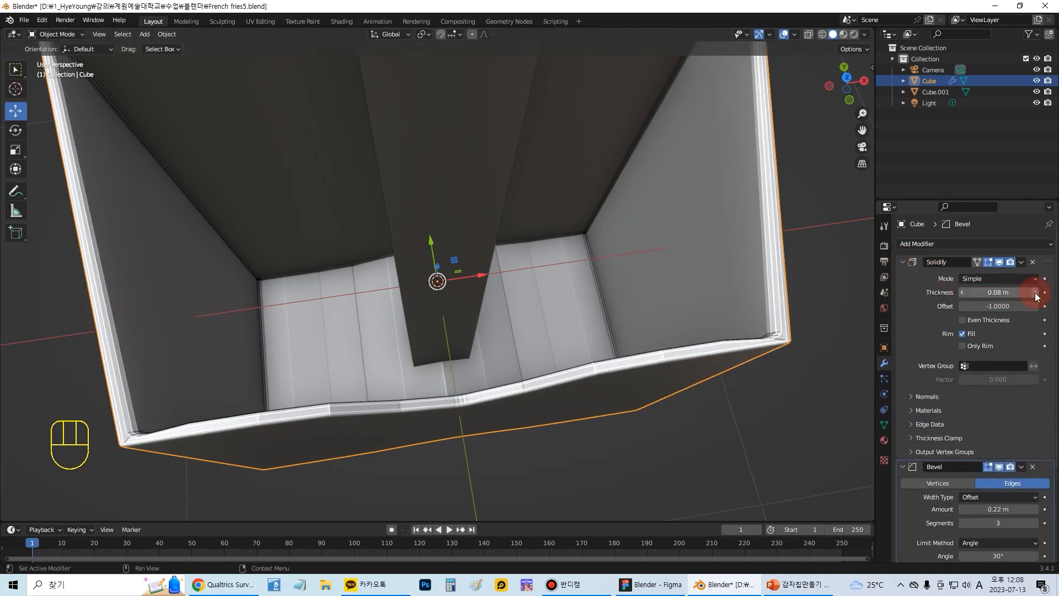
Try the Sharp outer miter on the box's Bevel modifier and return it to Arc
scroll(963, 516, down, 5)
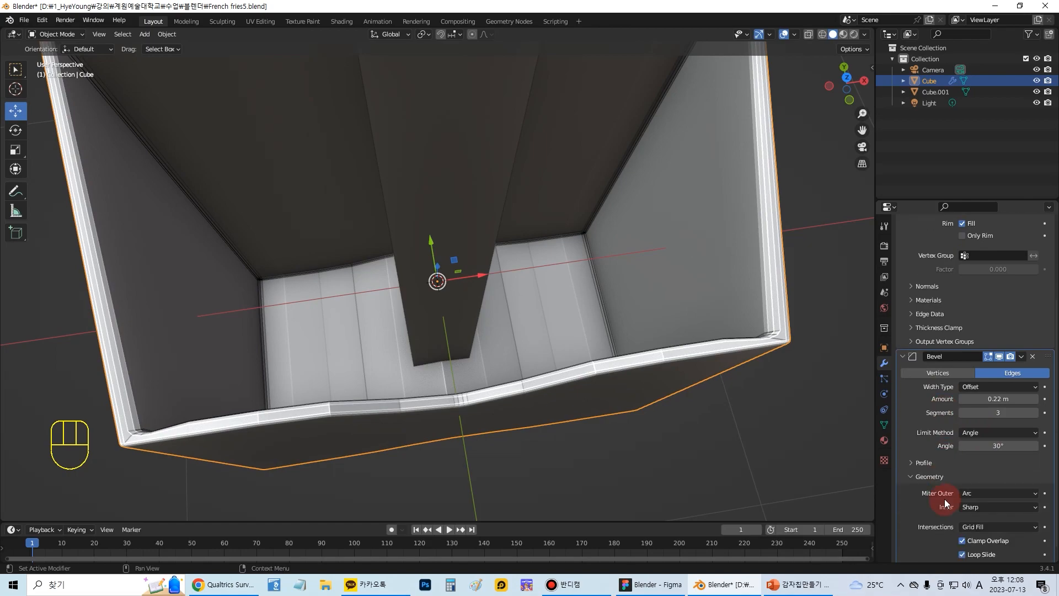
click(963, 493)
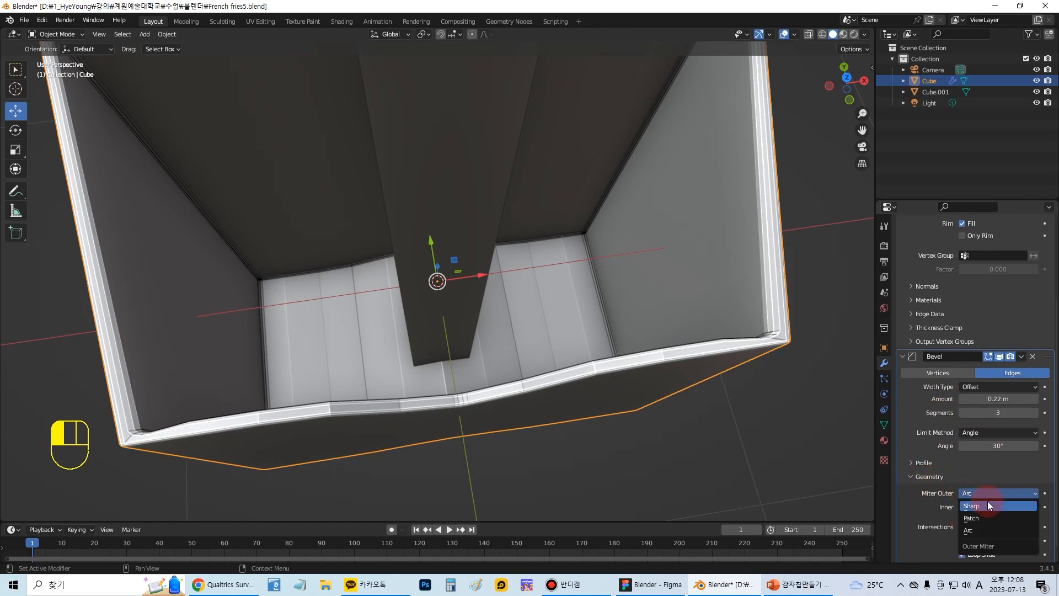
click(991, 505)
middle_drag(761, 447, 654, 401)
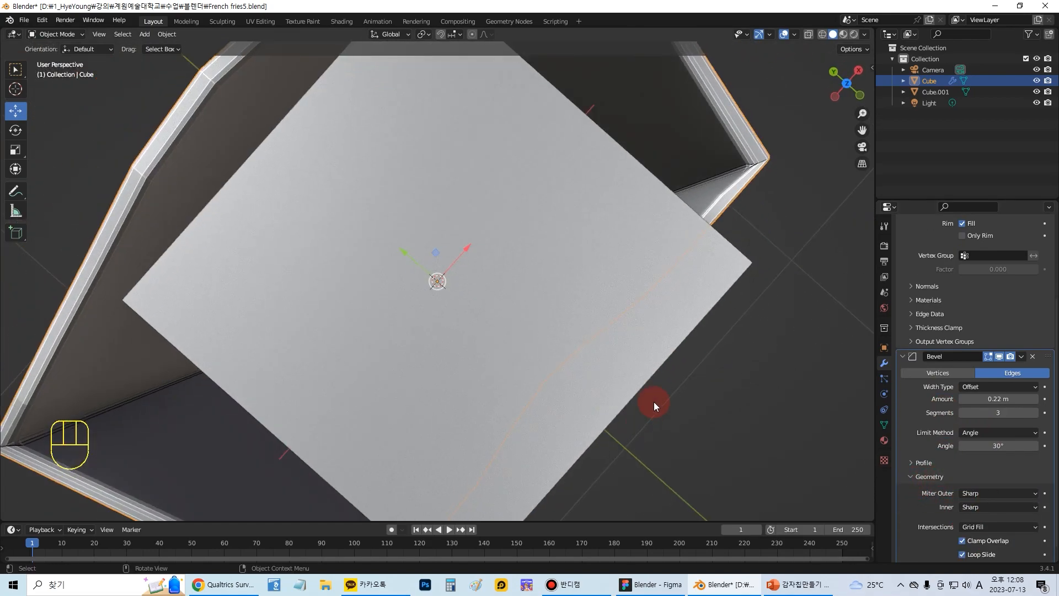
click(976, 493)
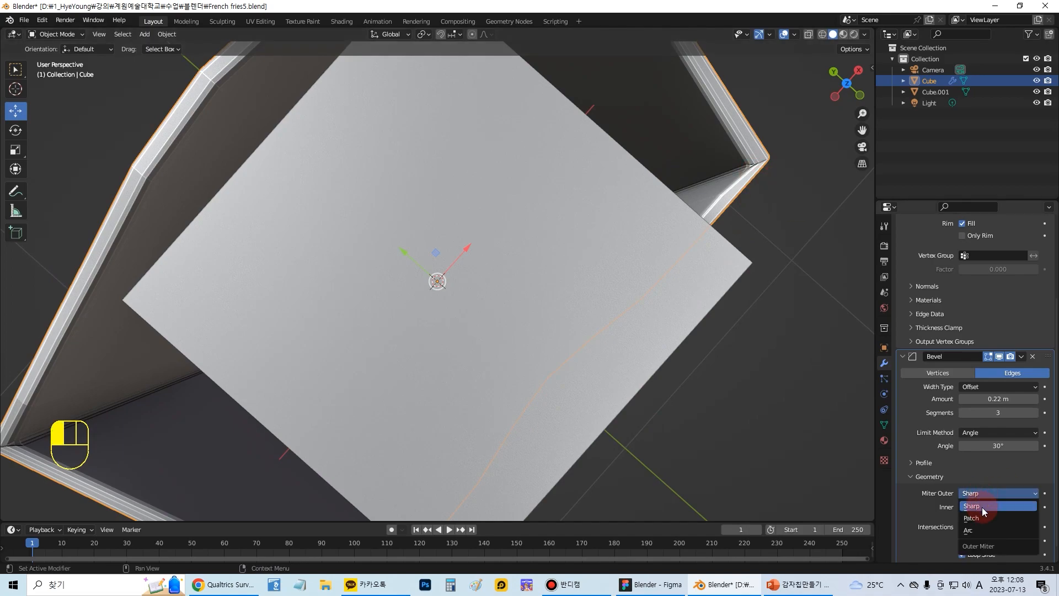
click(977, 530)
Shade the fries box smooth and deselect it
middle_drag(793, 204, 702, 166)
middle_drag(765, 282, 610, 308)
right_click(574, 300)
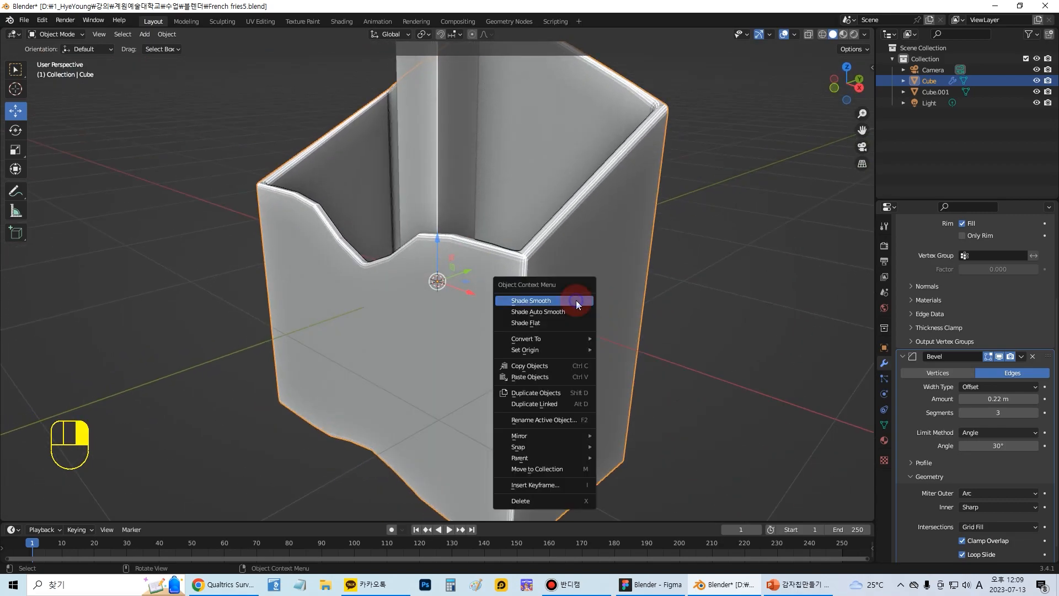
click(548, 303)
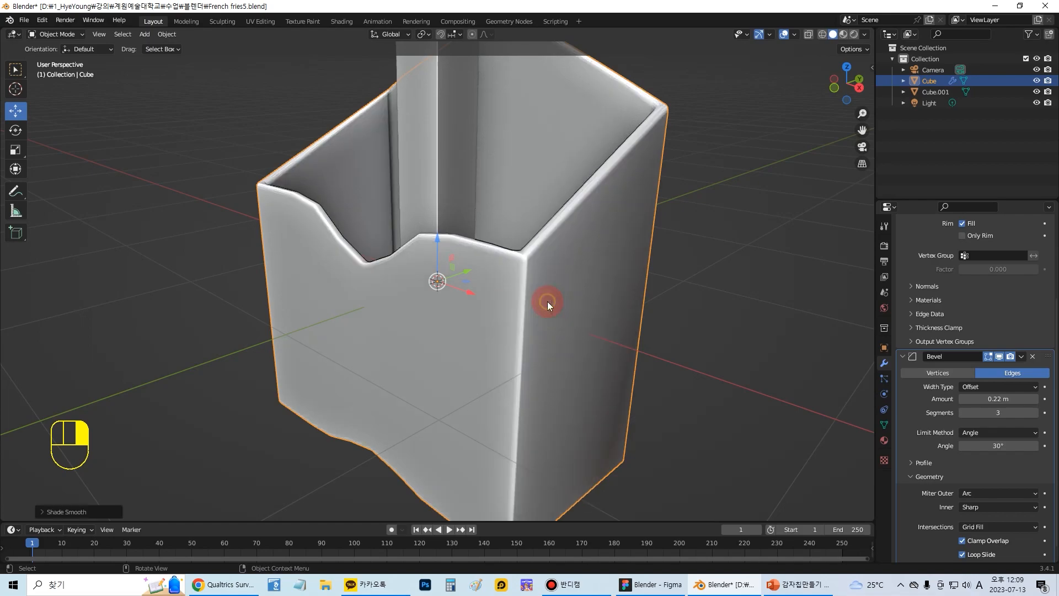
scroll(549, 302, up, 2)
middle_drag(567, 309, 596, 301)
scroll(616, 342, down, 4)
shift+middle_drag(536, 279, 589, 346)
click(589, 346)
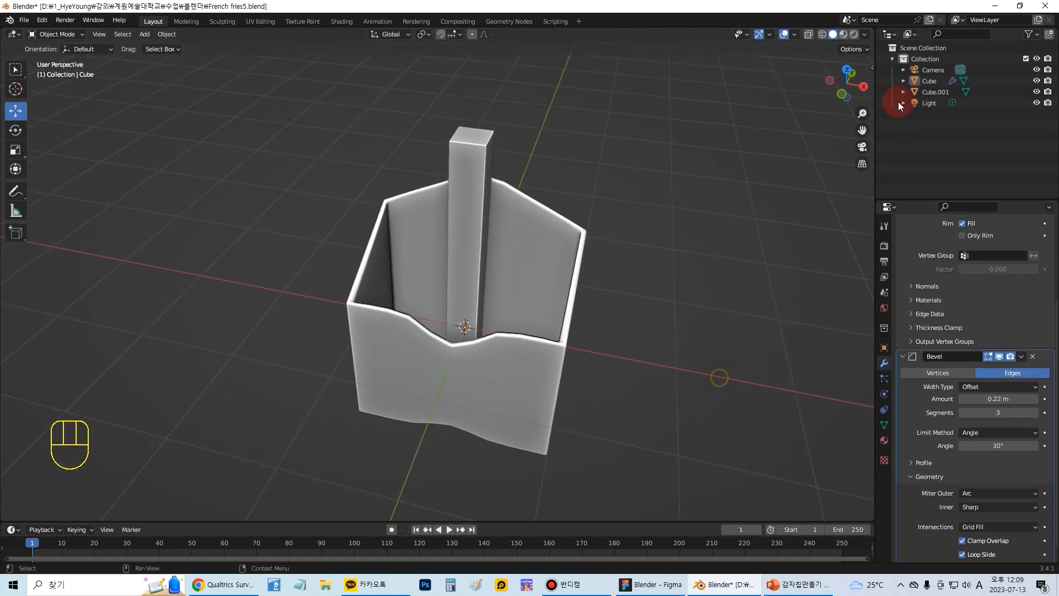
Display the object transform values and check the fries box's scale
click(873, 67)
click(522, 409)
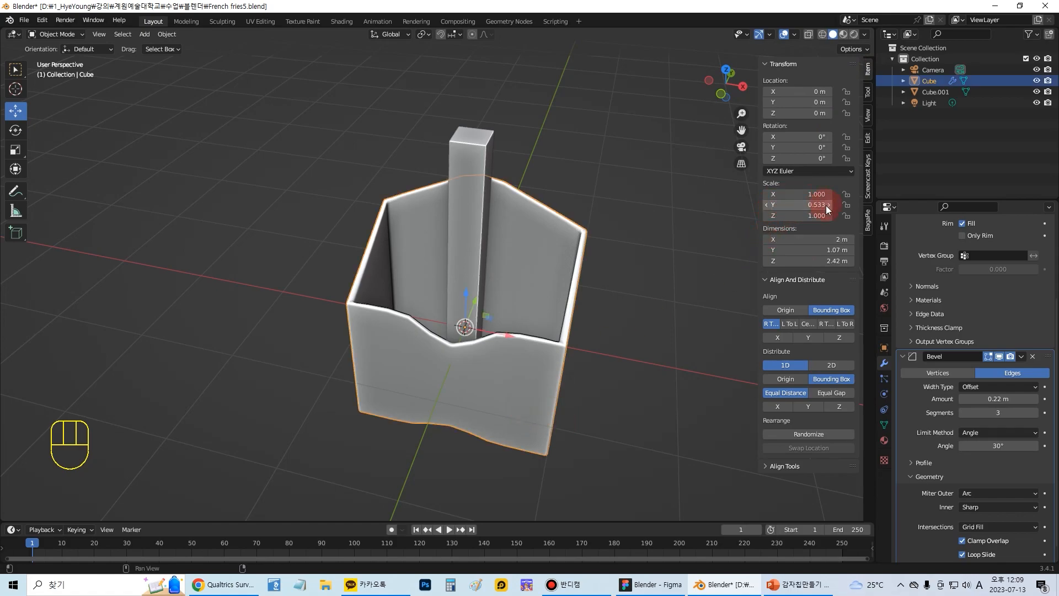
click(554, 293)
Try adding a Bevel modifier to the fry stick and undo it
click(482, 227)
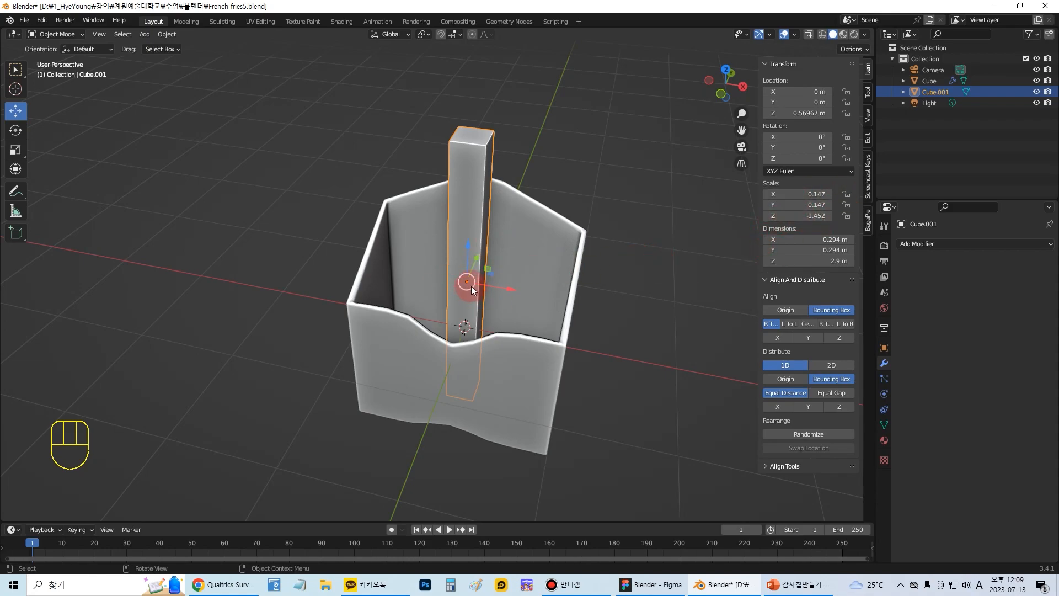
click(919, 243)
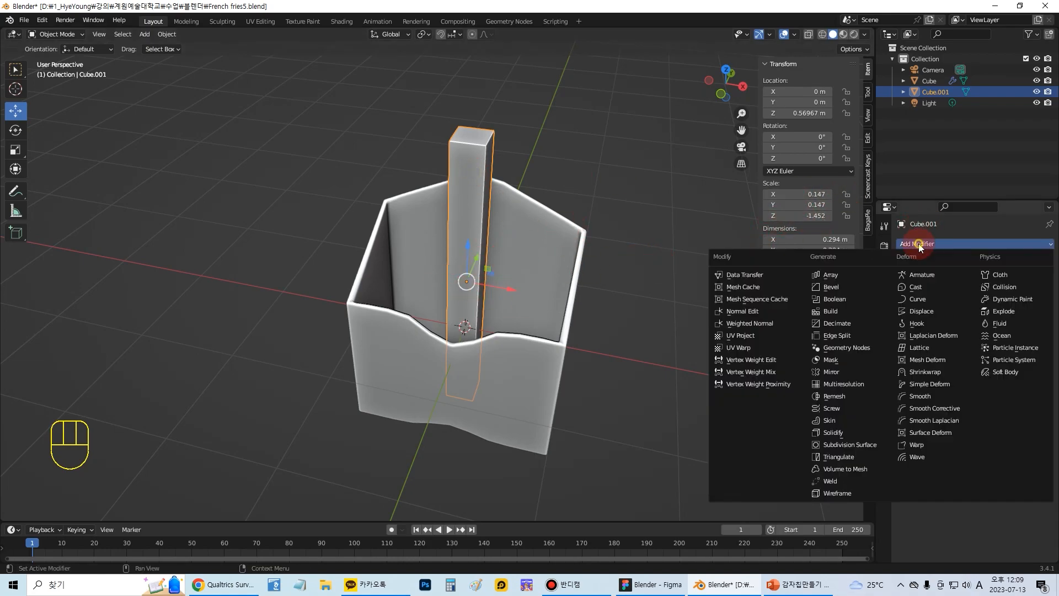
click(831, 287)
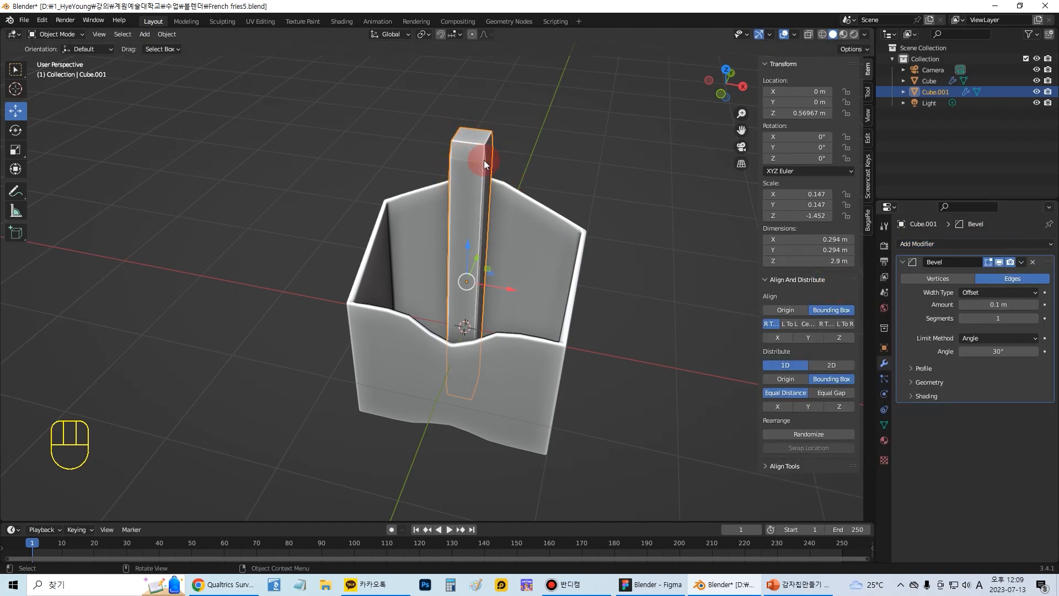
key(ctrl+z)
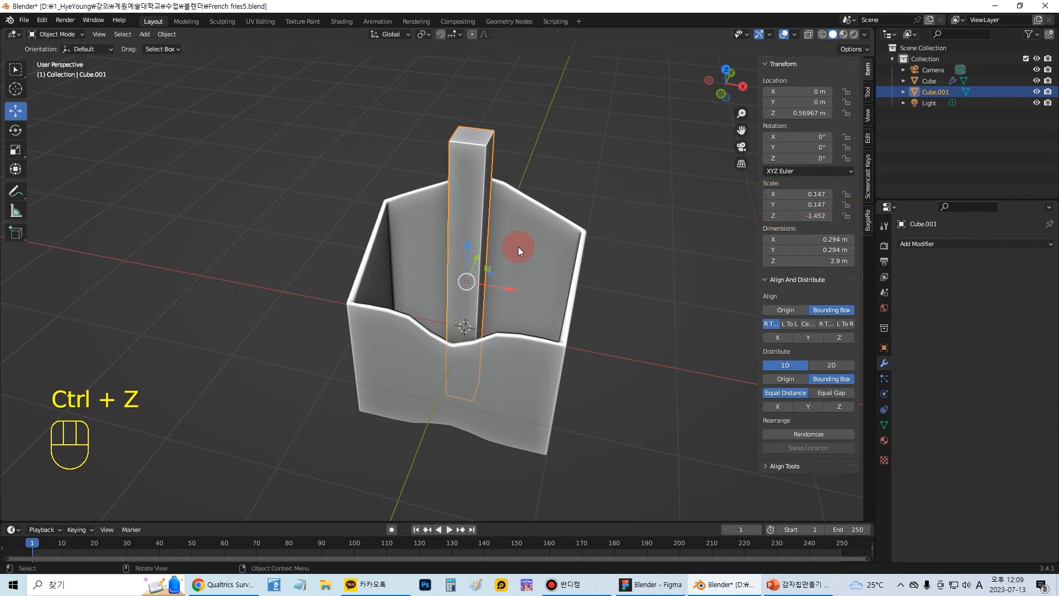
Apply the scale of the fry stick
click(579, 184)
click(468, 167)
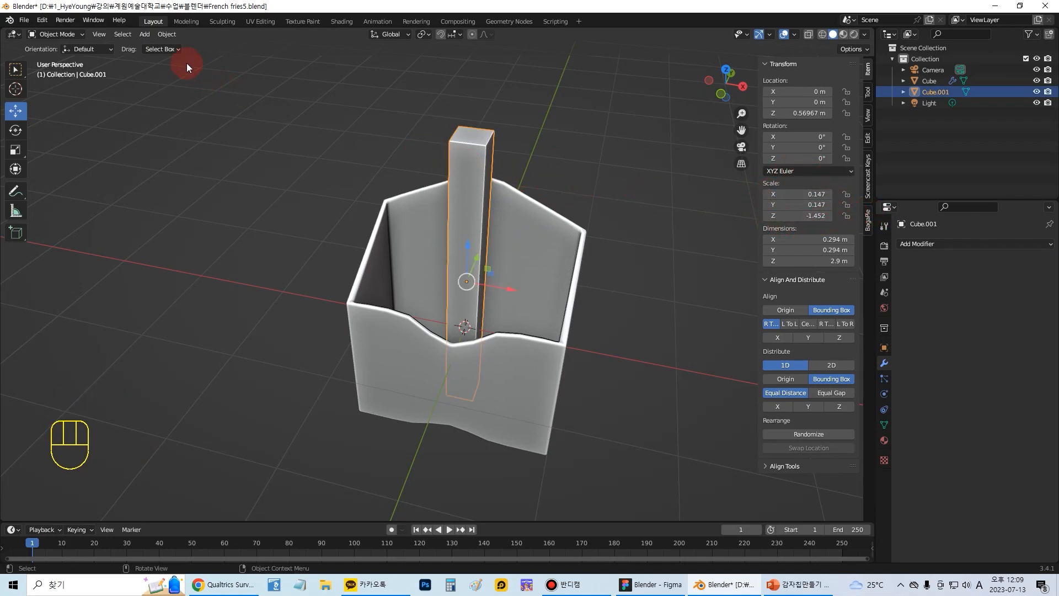
click(167, 34)
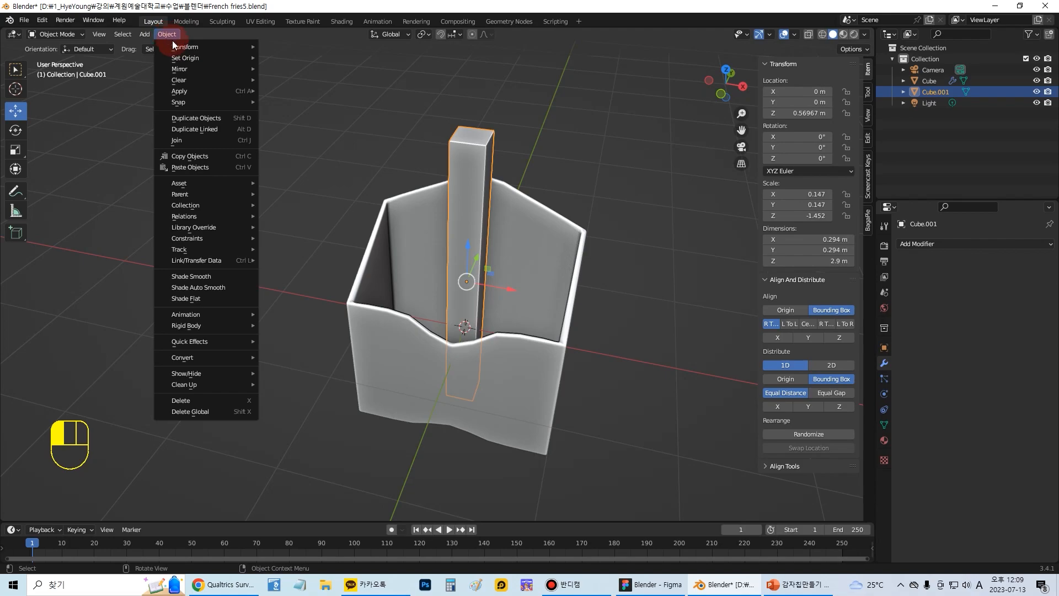
mouse_move(201, 91)
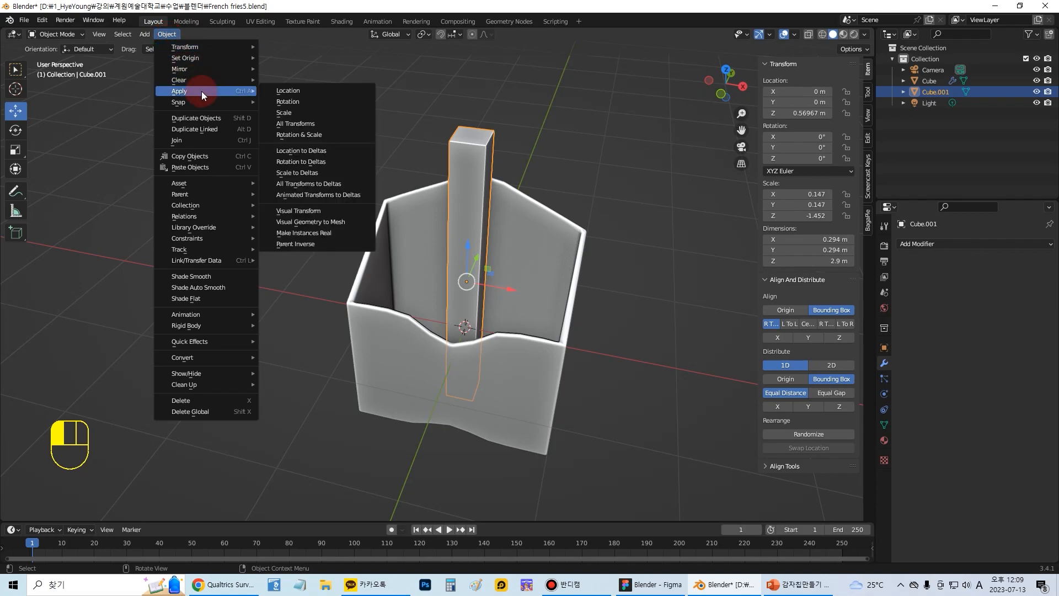
click(318, 112)
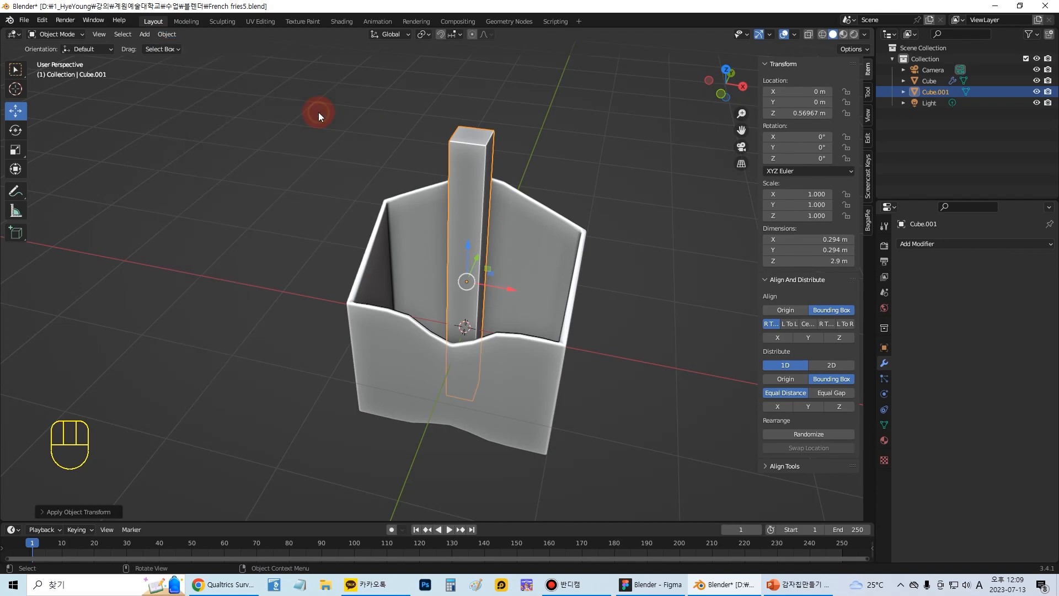
Add a Bevel modifier to the fry stick and set its segments to 3
click(481, 145)
click(481, 148)
click(911, 244)
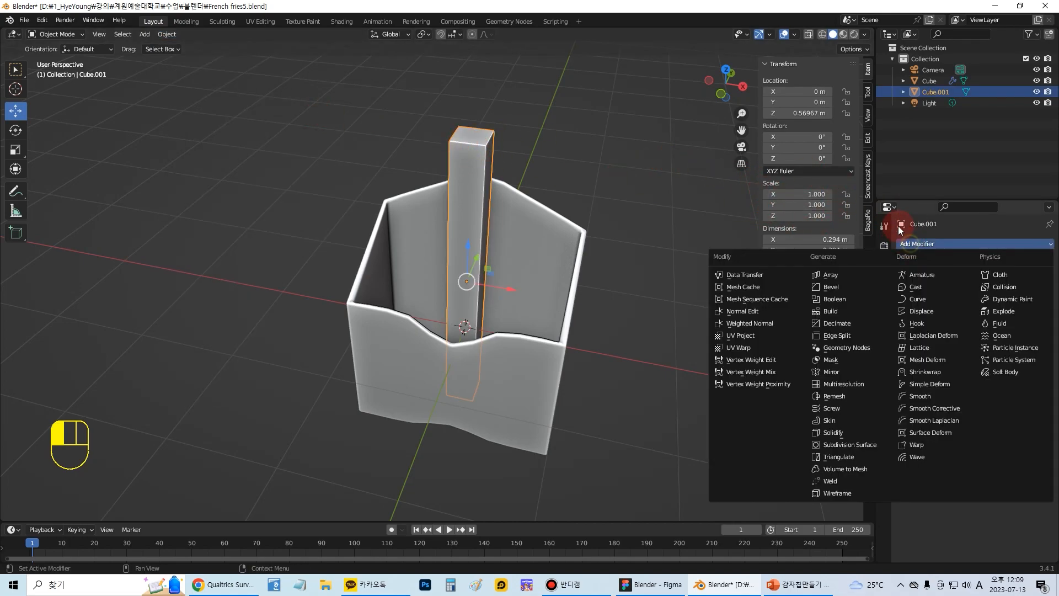
click(833, 287)
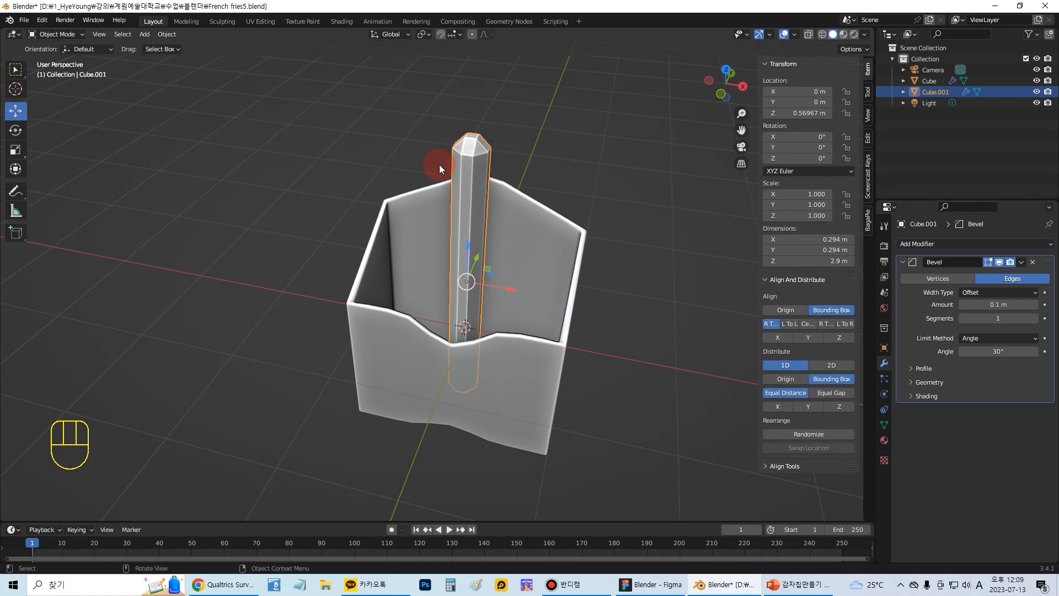
click(1035, 319)
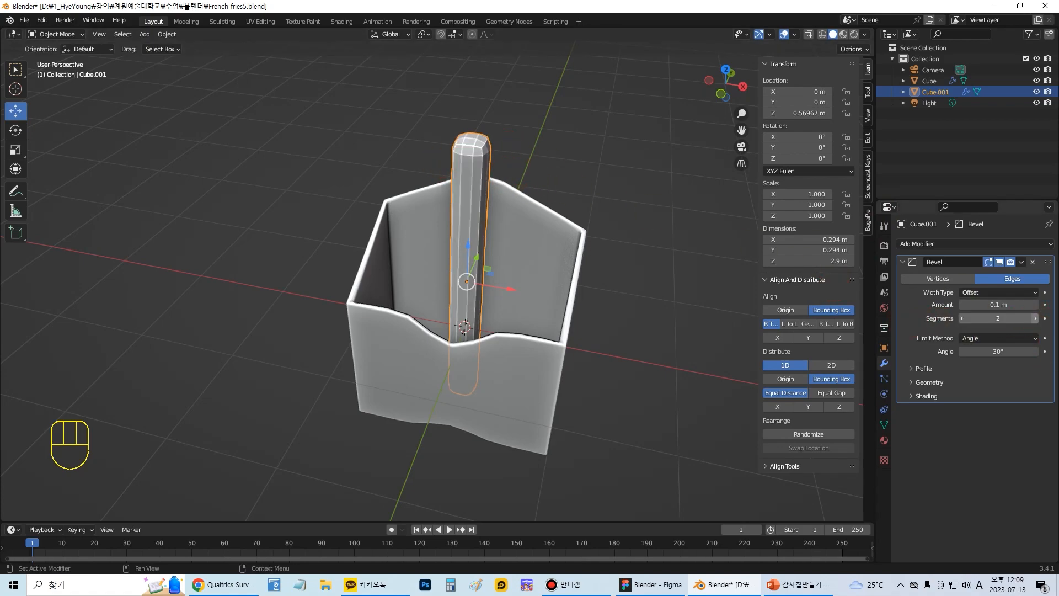
click(1035, 319)
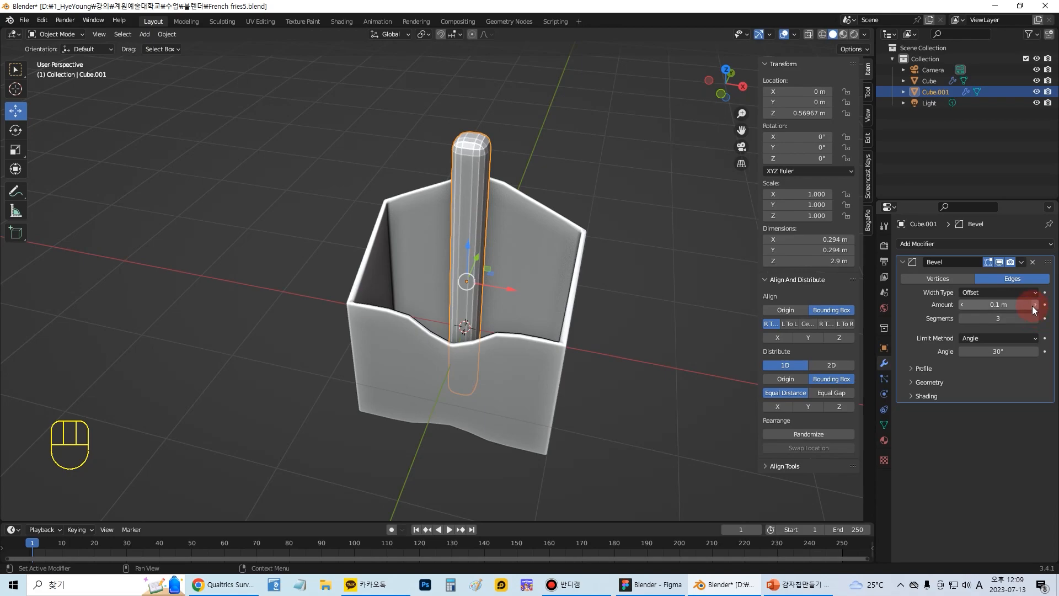
Set the fry stick's Bevel amount to 0.13 m and its segments to 5
click(1032, 304)
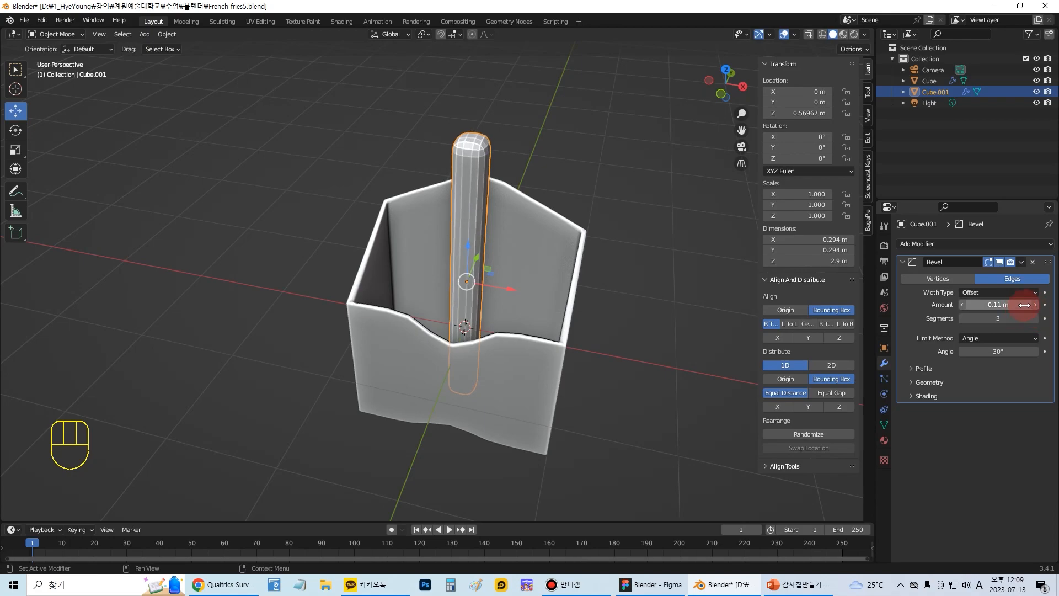
click(1032, 304)
click(1032, 304)
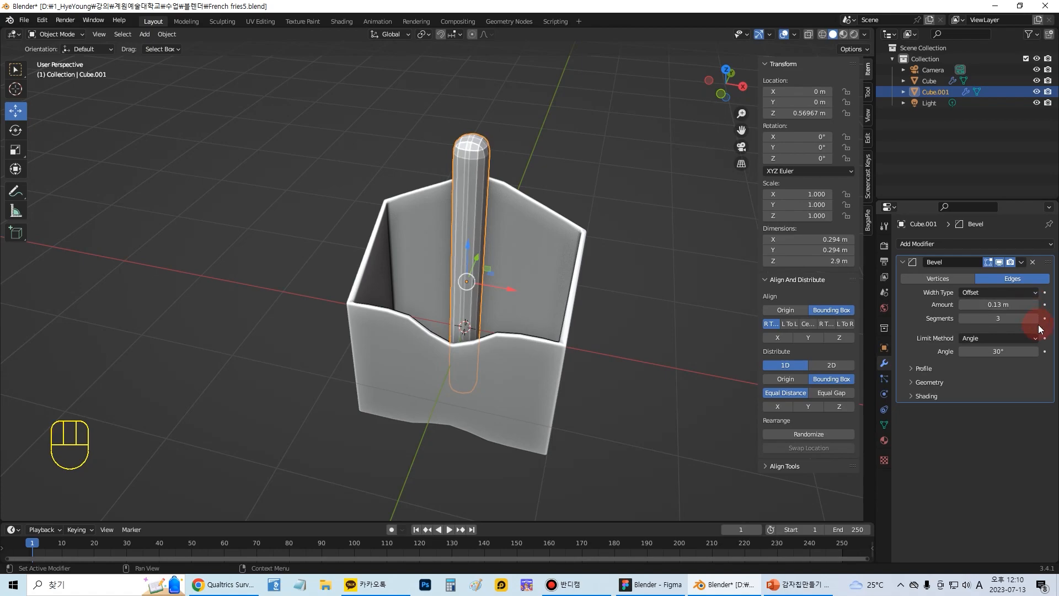
click(1036, 320)
click(1037, 320)
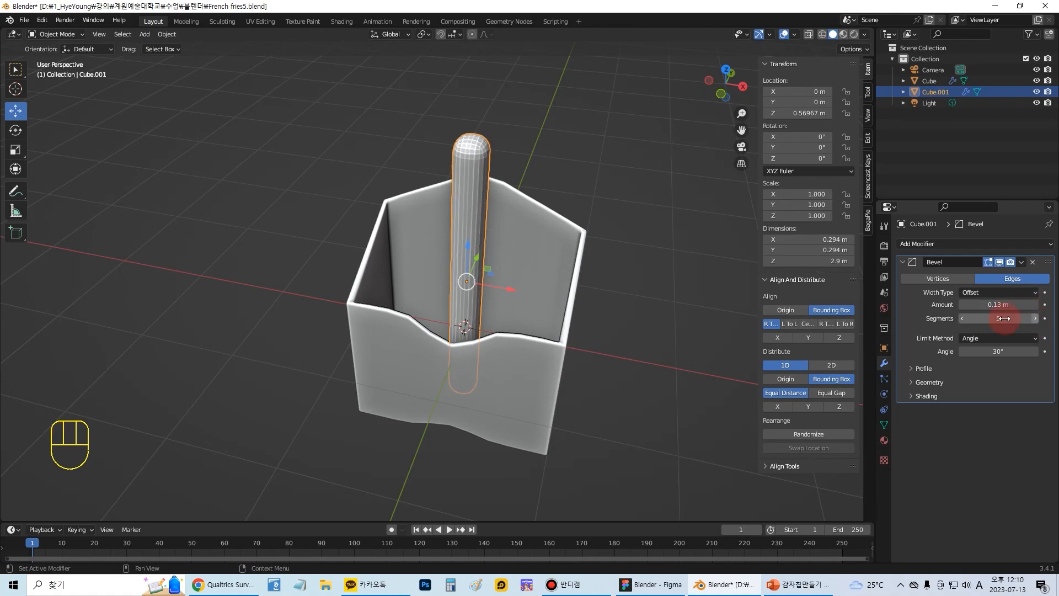
scroll(519, 214, up, 2)
middle_drag(520, 214, 504, 231)
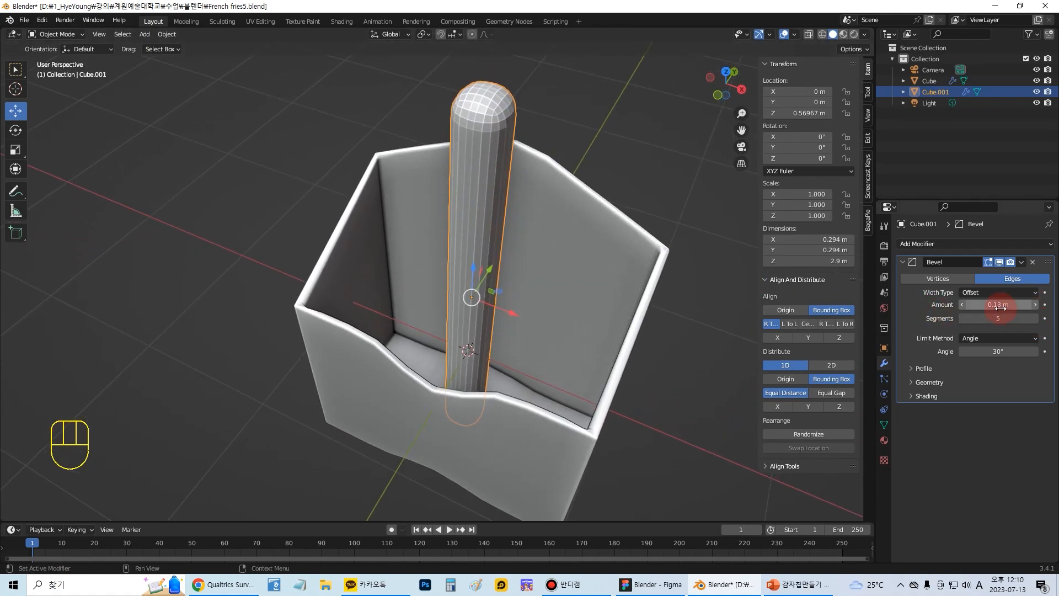
Reduce the fry stick's Bevel amount to 0.04 m
click(963, 304)
click(964, 304)
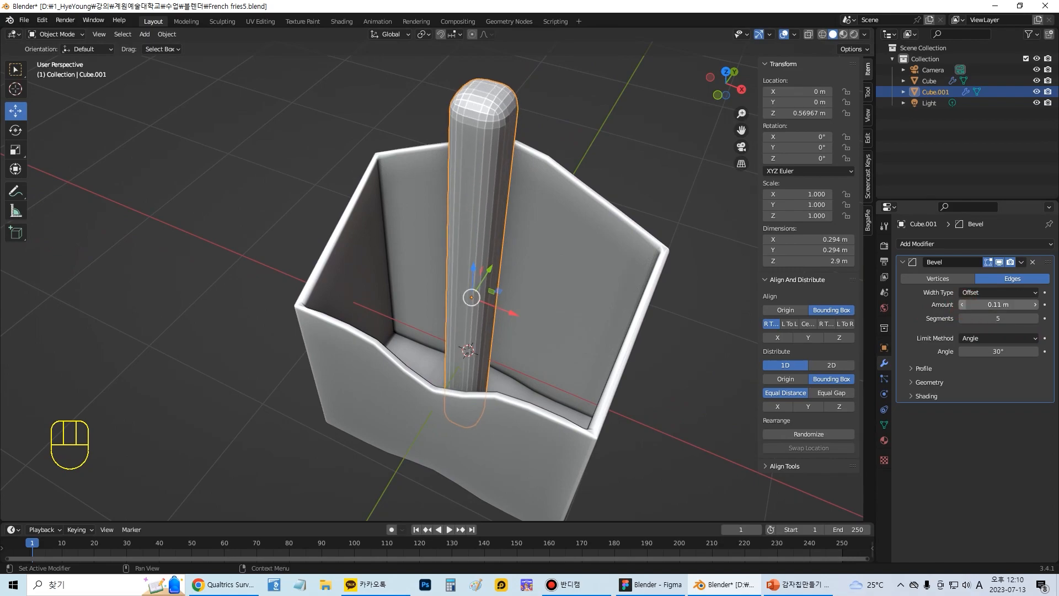
click(963, 303)
click(963, 304)
click(964, 304)
click(963, 304)
click(963, 304)
click(963, 304)
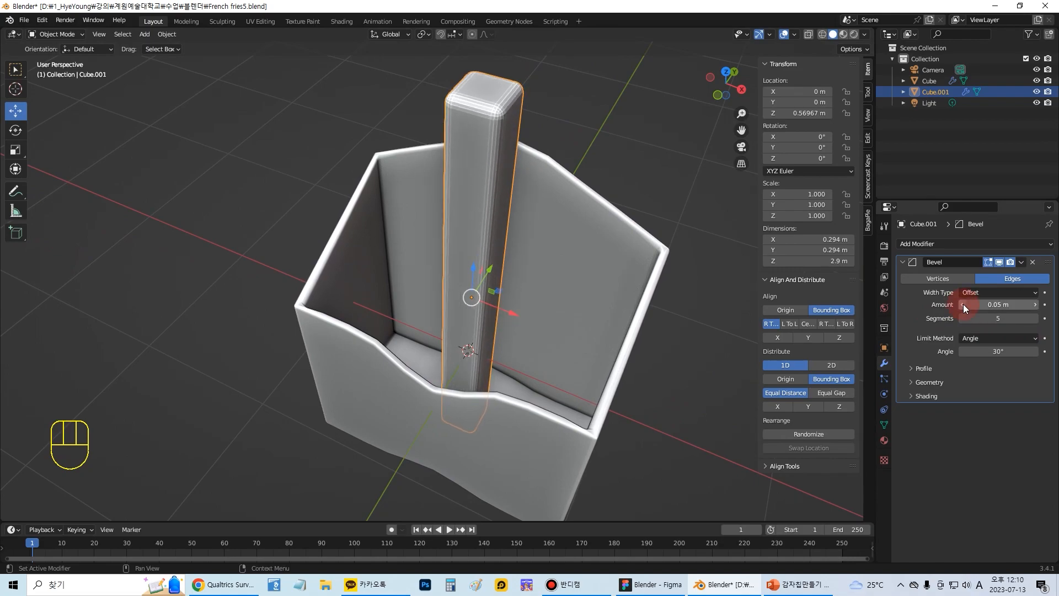
click(964, 304)
Shade the fry stick smooth and save the file
middle_drag(582, 263, 480, 260)
click(540, 157)
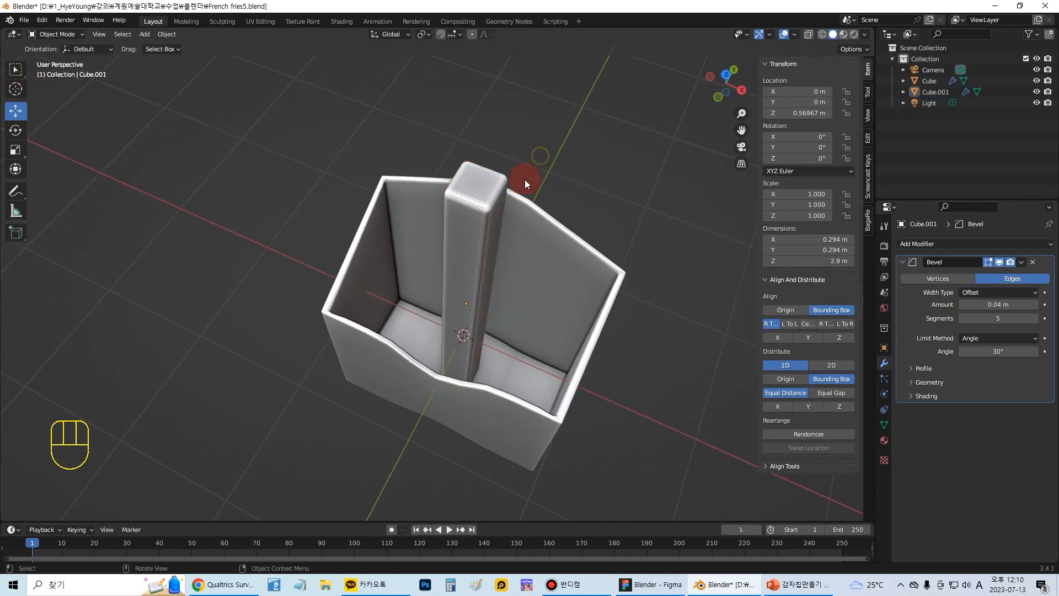
click(483, 194)
right_click(484, 194)
click(449, 189)
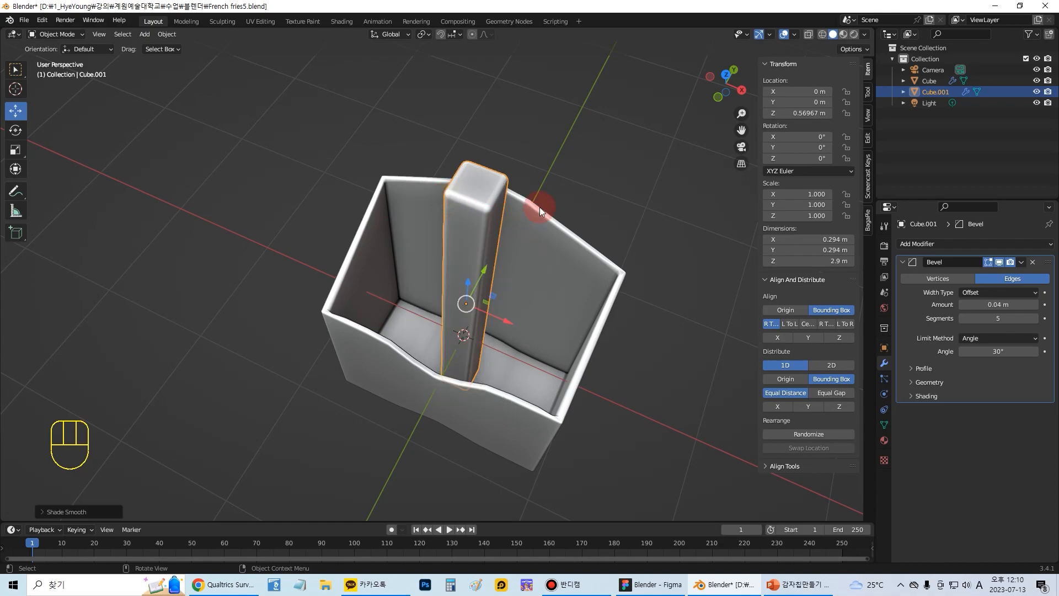
middle_drag(539, 207, 614, 151)
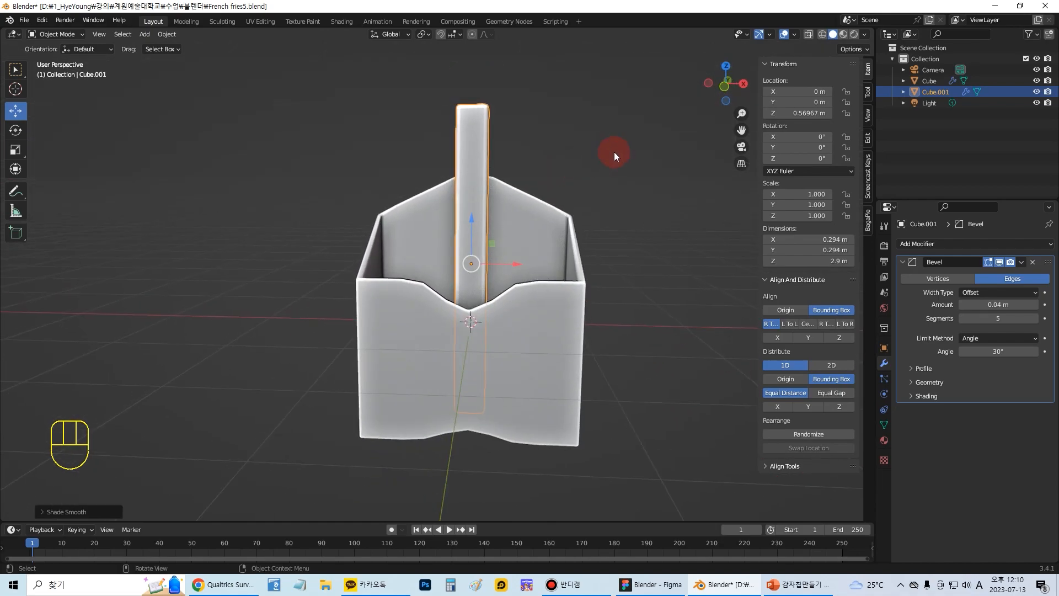
click(524, 151)
click(24, 20)
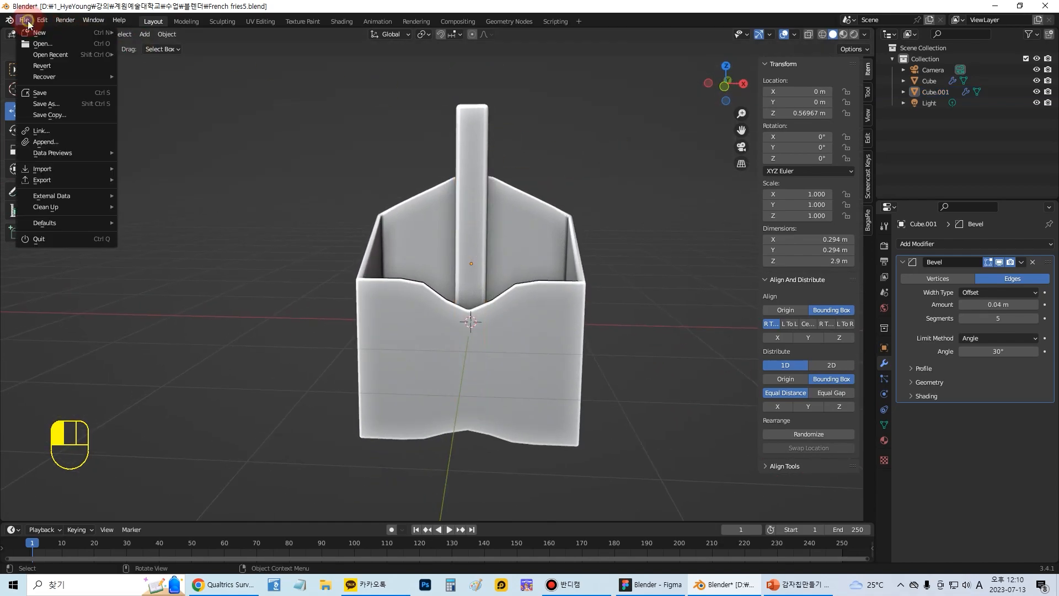
click(57, 91)
Try rotating the fry stick freely in the view
middle_drag(550, 157, 452, 216)
click(453, 216)
middle_drag(629, 230, 576, 207)
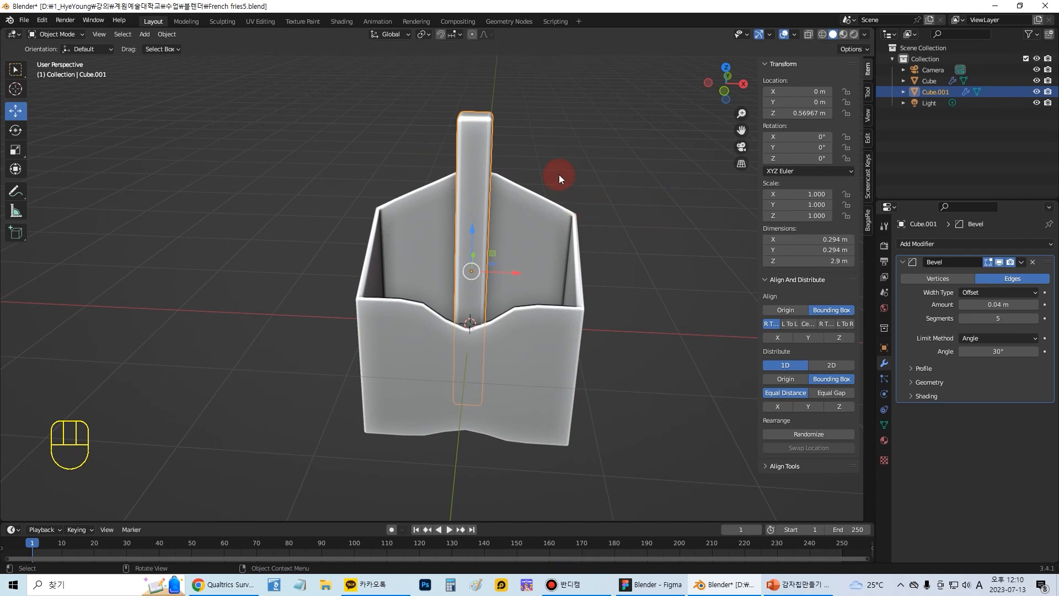
key(r)
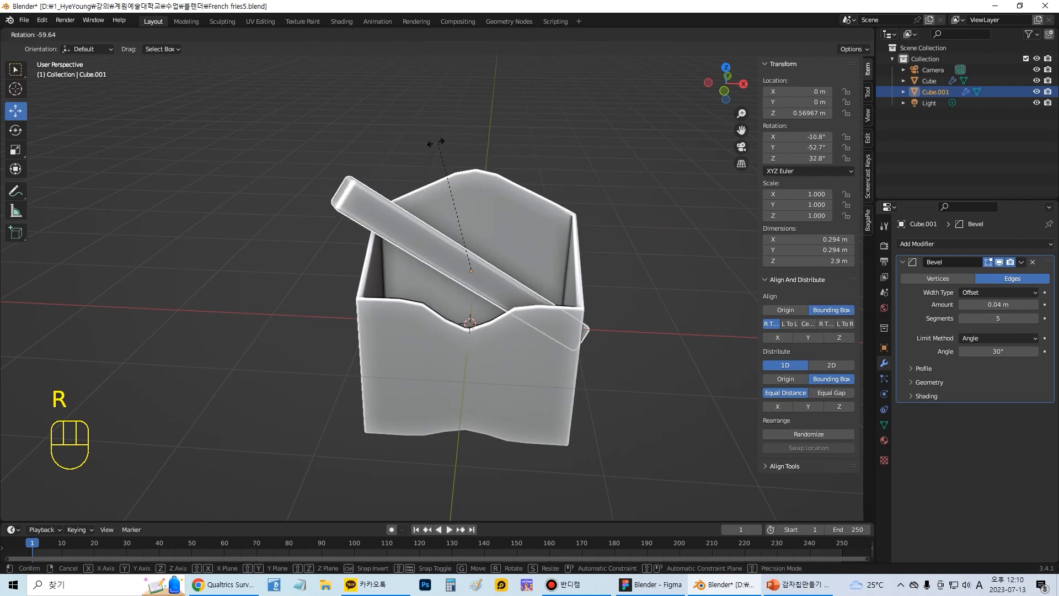
right_click(562, 172)
key(ctrl+z)
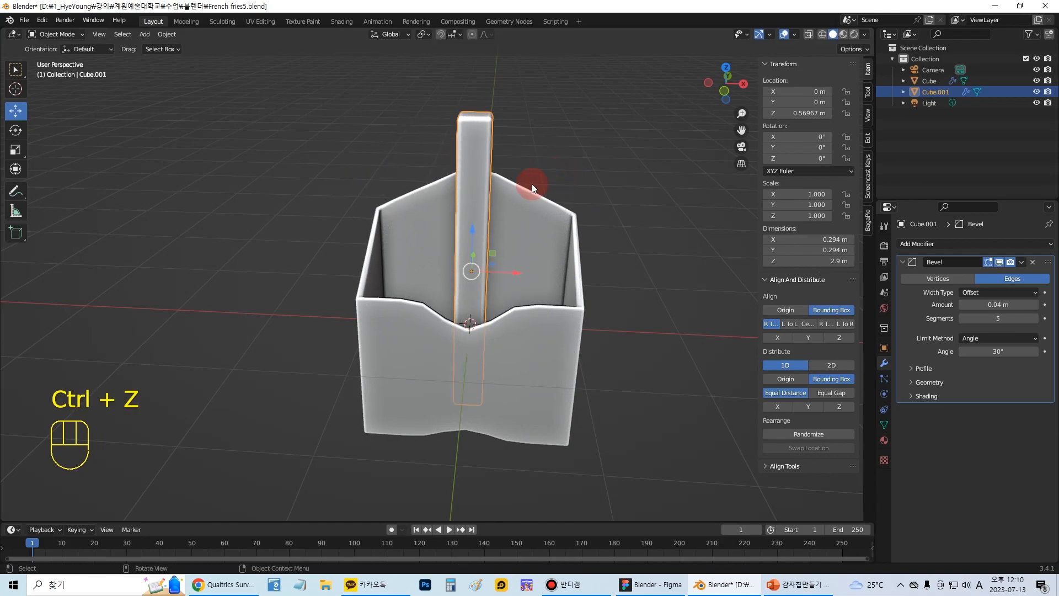
click(81, 38)
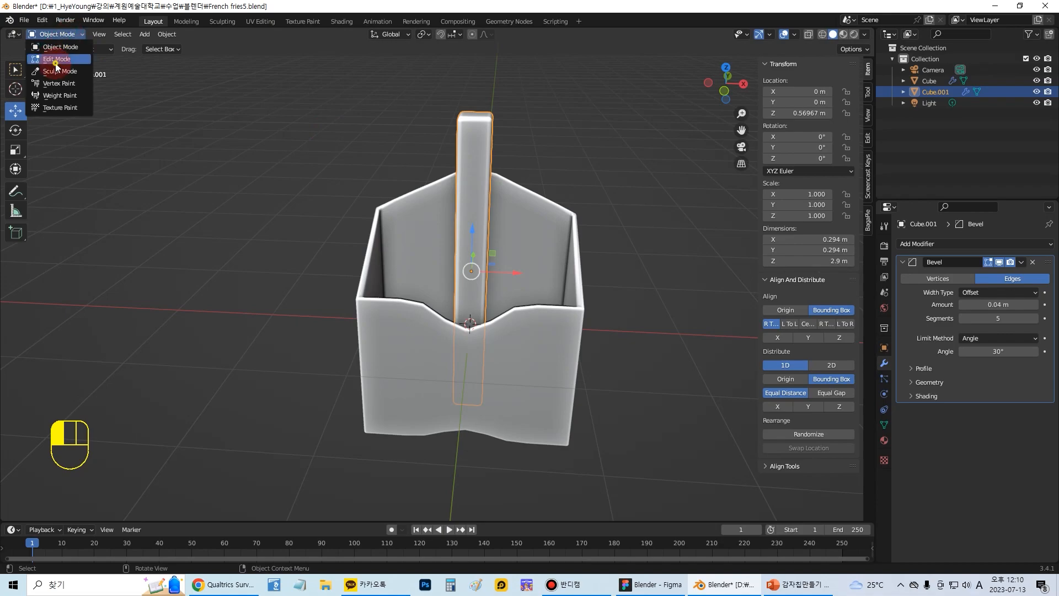
click(55, 59)
scroll(497, 229, down, 3)
middle_drag(504, 221, 504, 251)
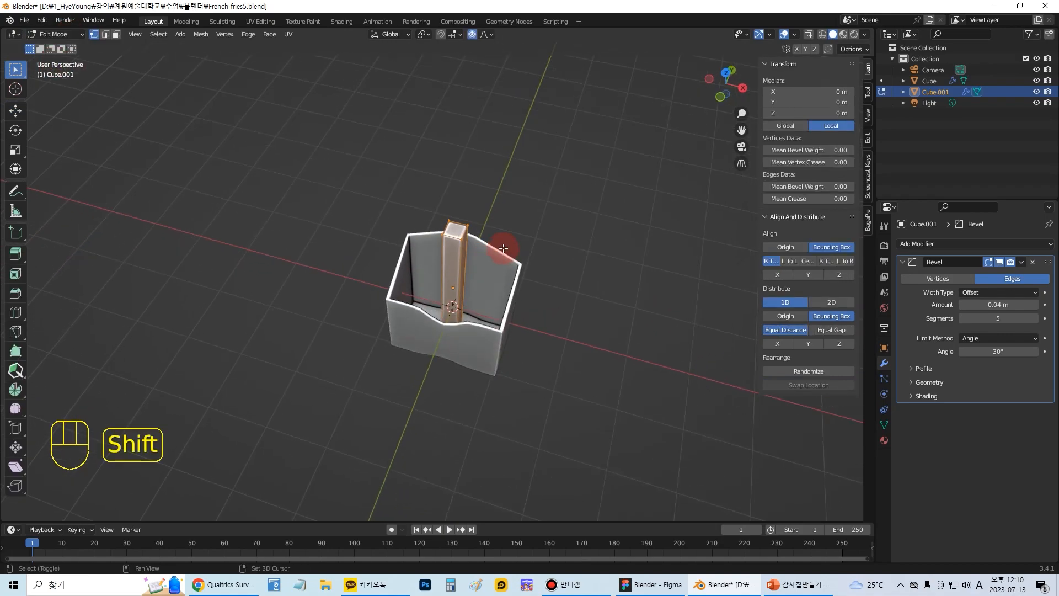
key(shift+h)
click(49, 37)
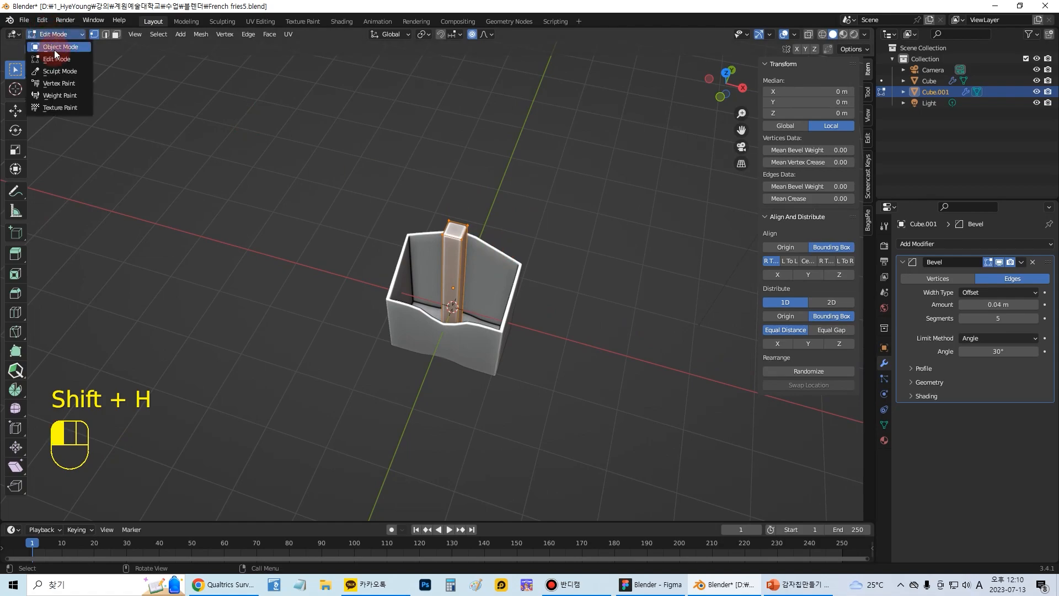
click(54, 49)
Isolate the fry stick by hiding all other objects in the scene
middle_drag(517, 271, 512, 223)
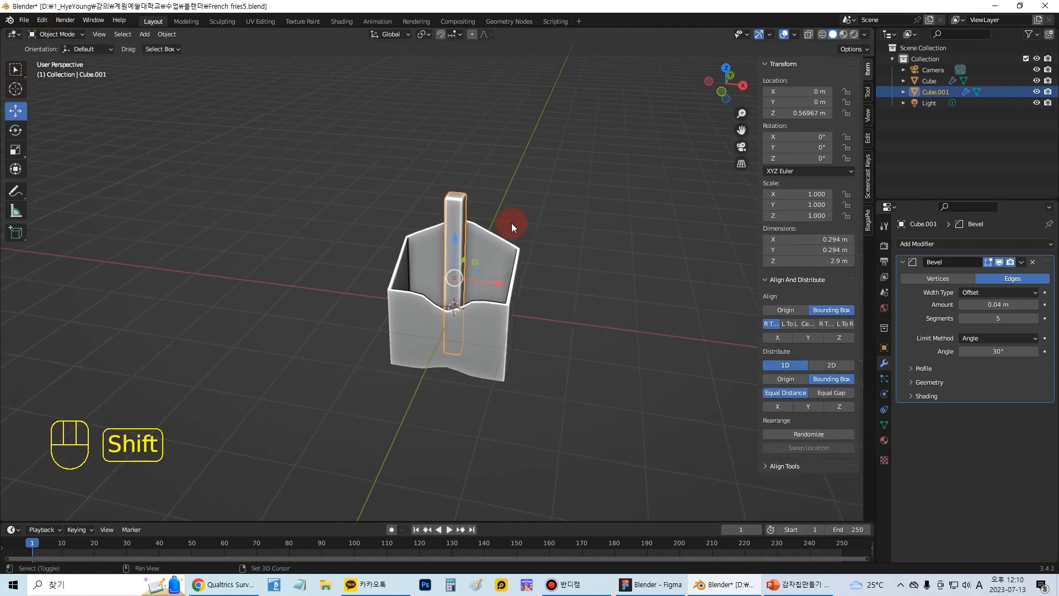
key(shift+h)
scroll(512, 259, up, 3)
middle_drag(540, 288, 512, 246)
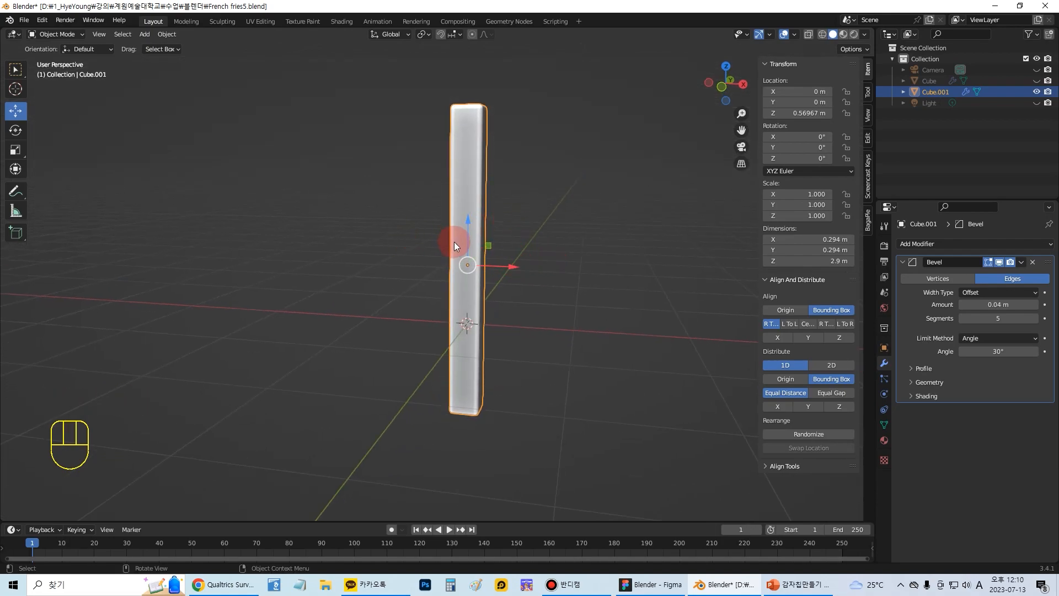
Move the fry stick's whole mesh up about 1.285 m along Z in Edit Mode, leaving its origin near the base
click(55, 34)
click(52, 46)
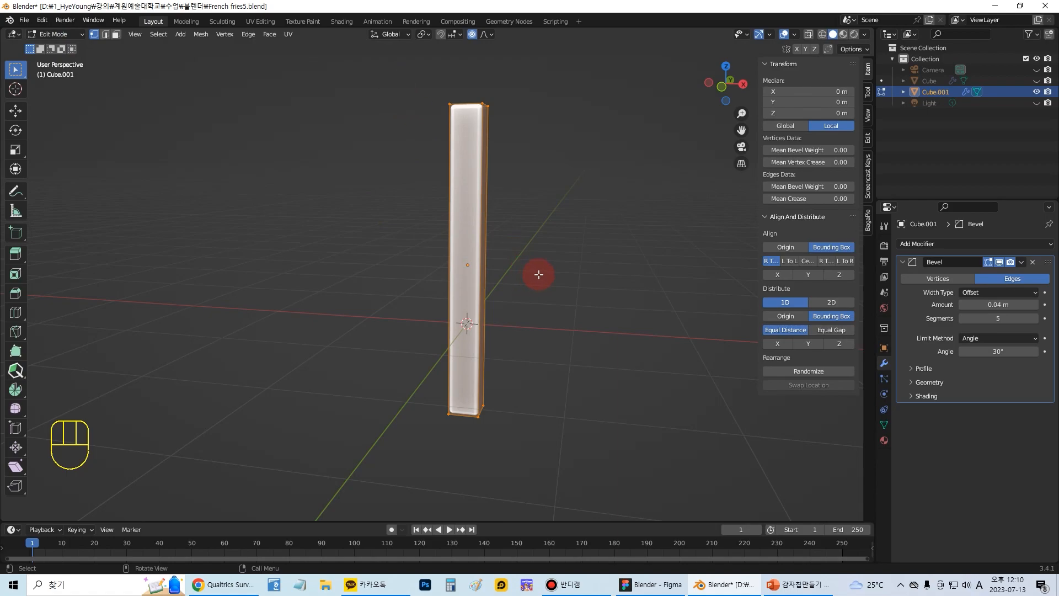
key(g)
key(z)
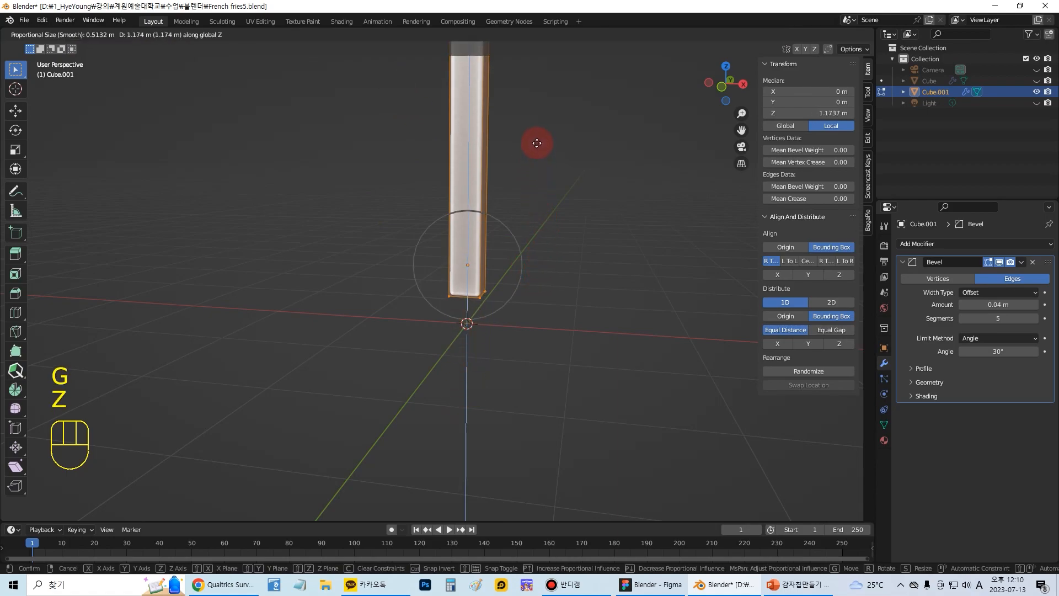
click(537, 135)
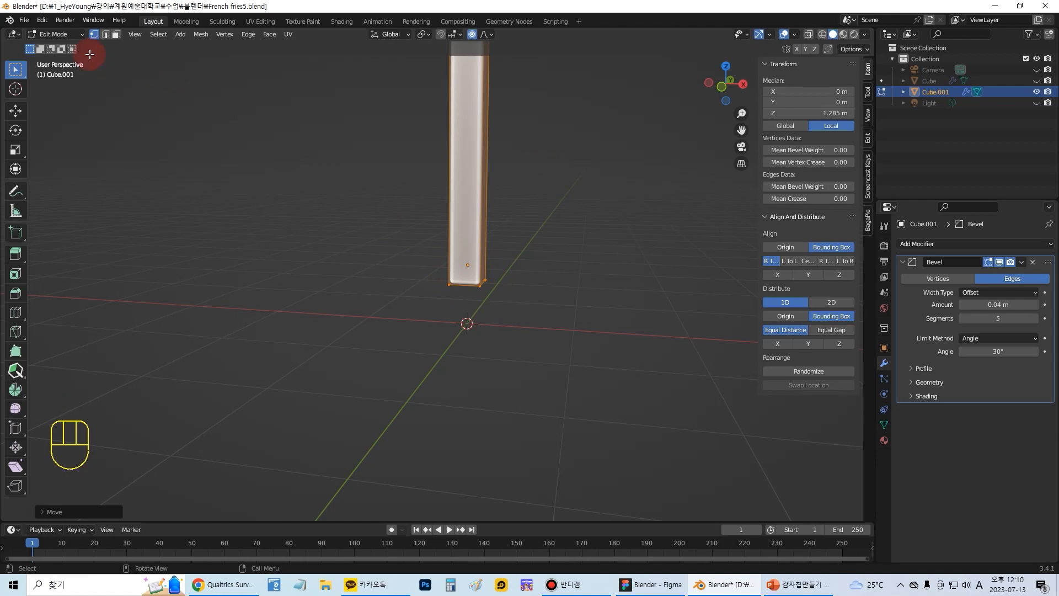
click(55, 34)
click(52, 46)
middle_drag(289, 172, 508, 257)
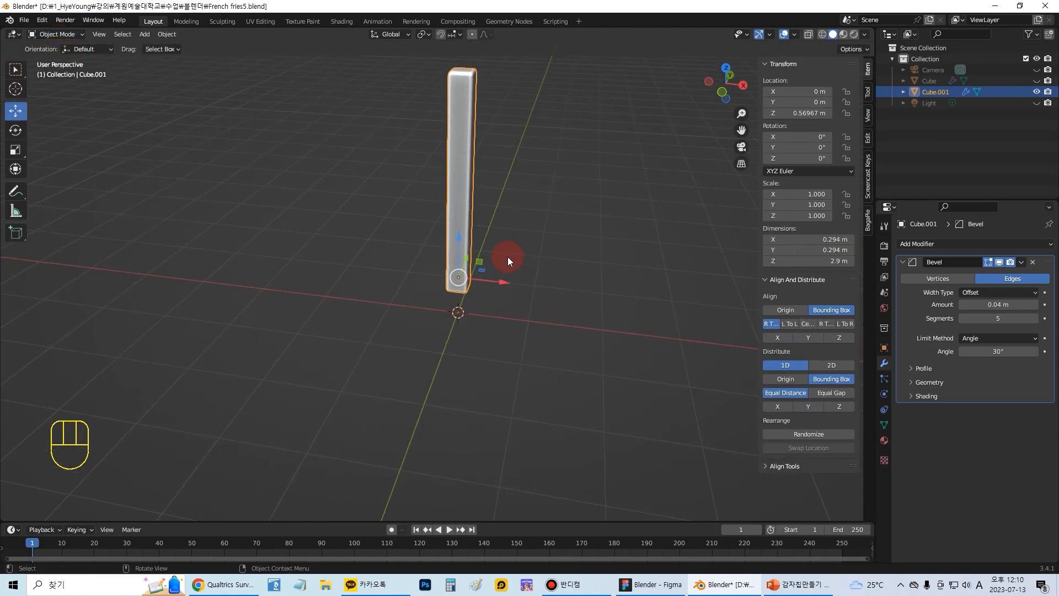
Test-rotate the fry stick about its base origin, and undo both the rotation and the mesh shift
key(r)
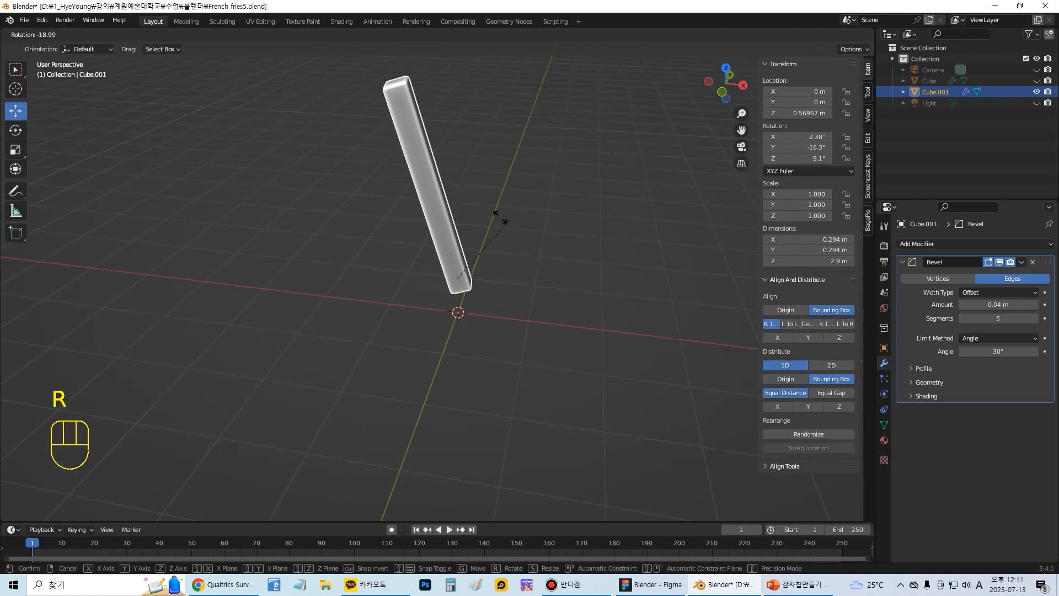
click(561, 227)
key(ctrl+z)
key(ctrl+z)
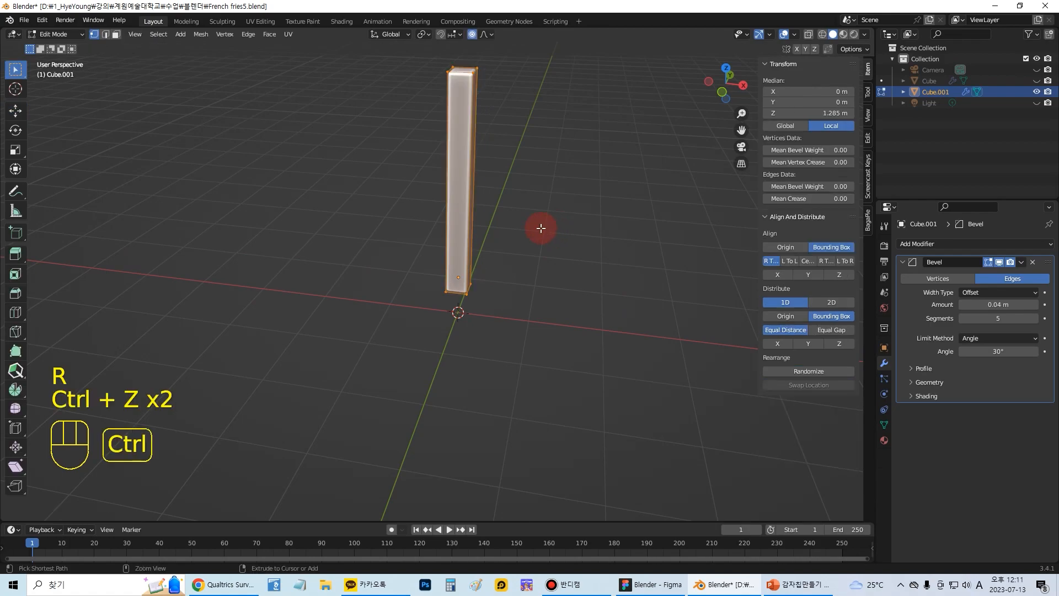
key(ctrl+z)
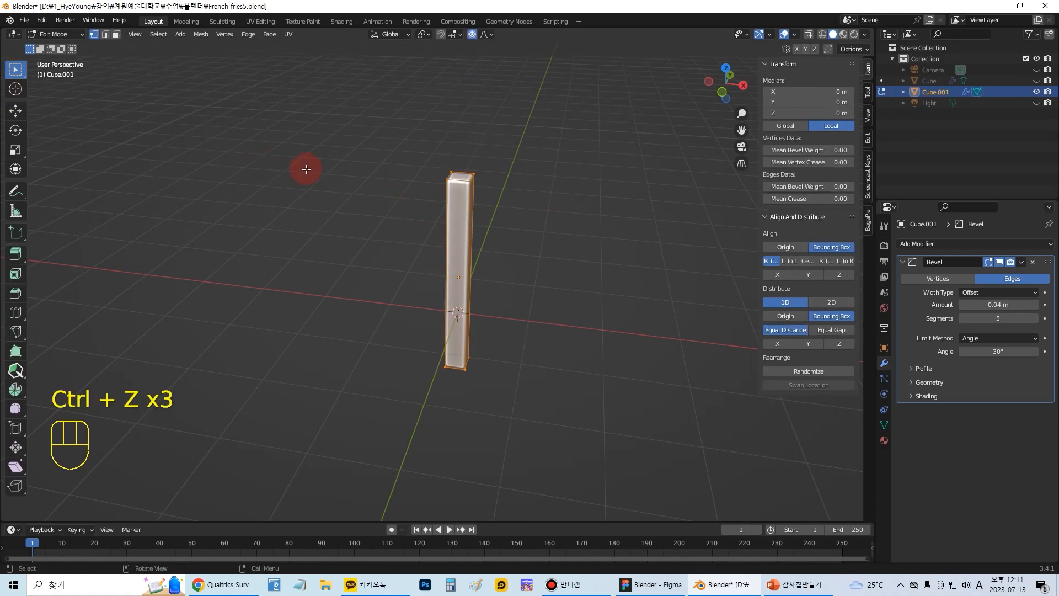
click(55, 34)
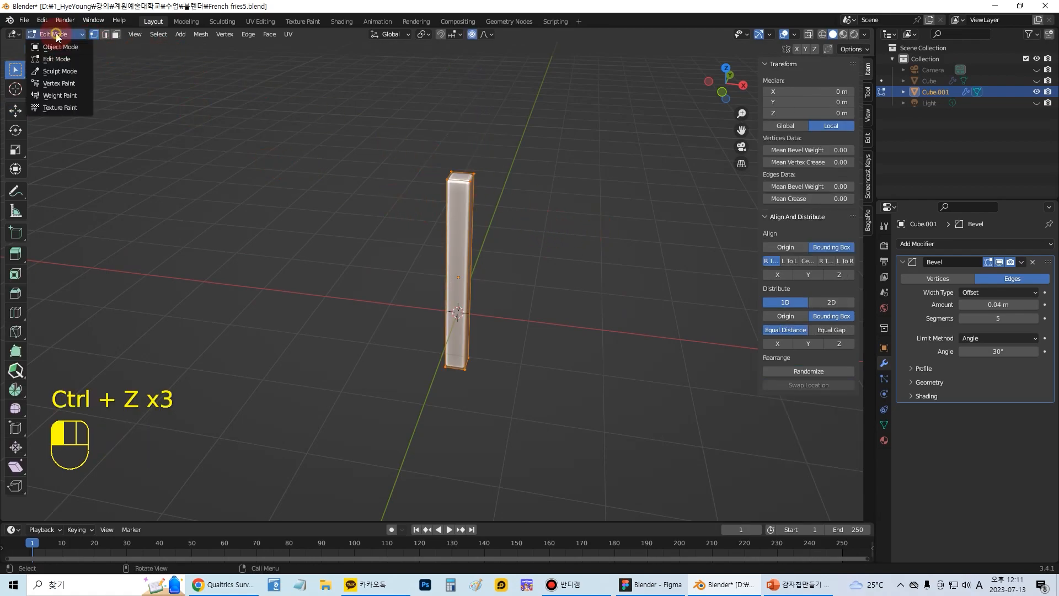
click(53, 45)
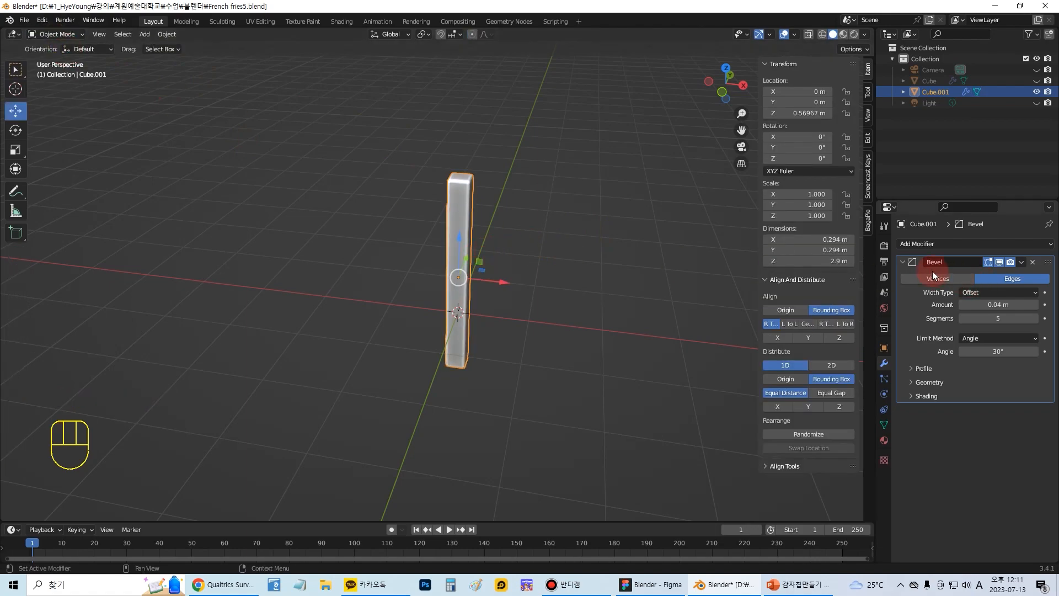
Using the origins-only transform option, lower the fry stick's origin near its base, to about Z -0.776 m, and turn the option off
click(885, 227)
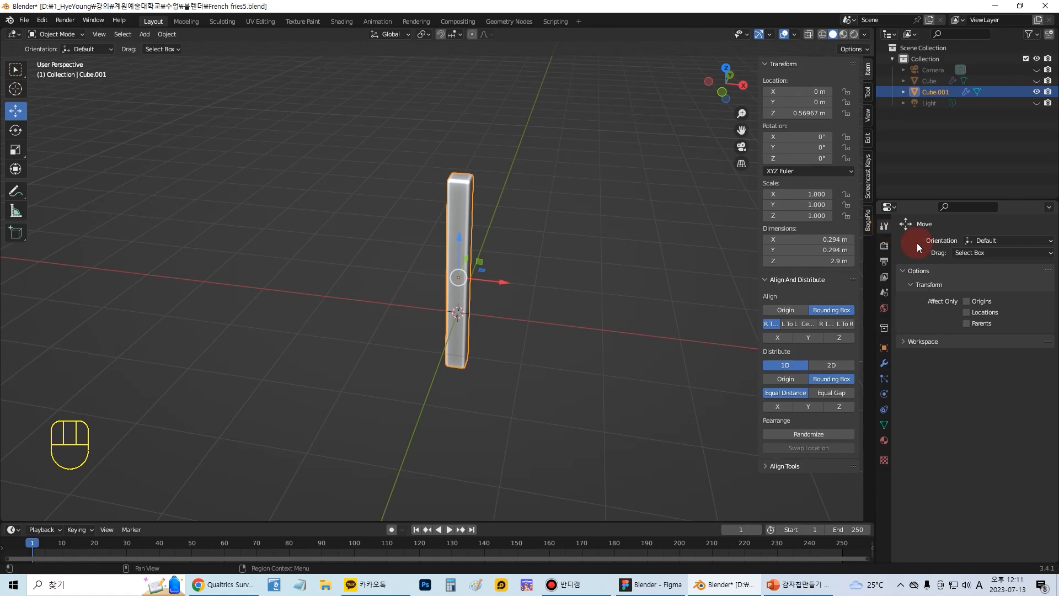
click(966, 301)
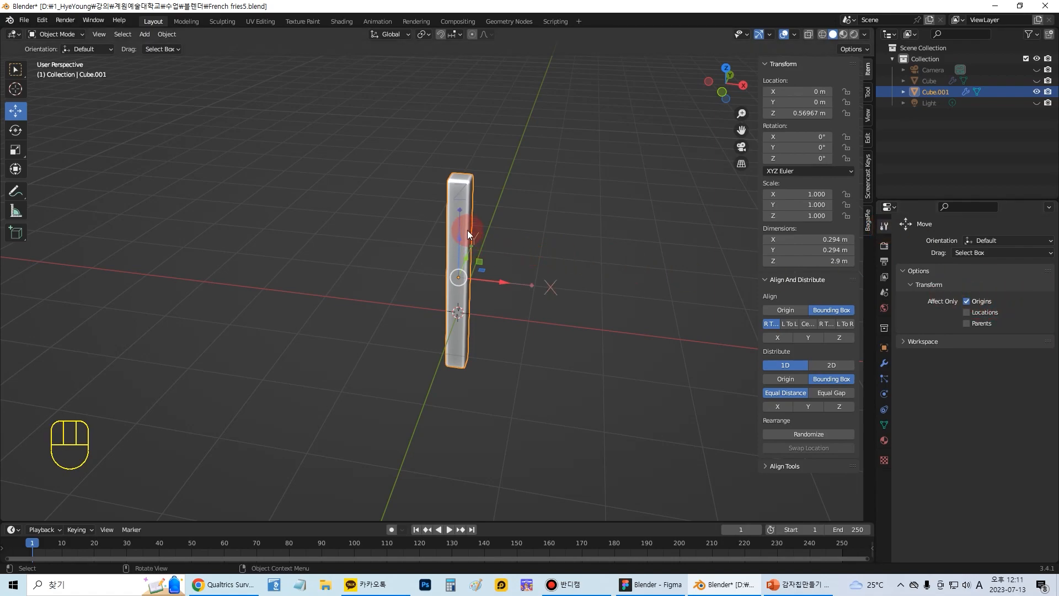
drag(460, 236, 469, 317)
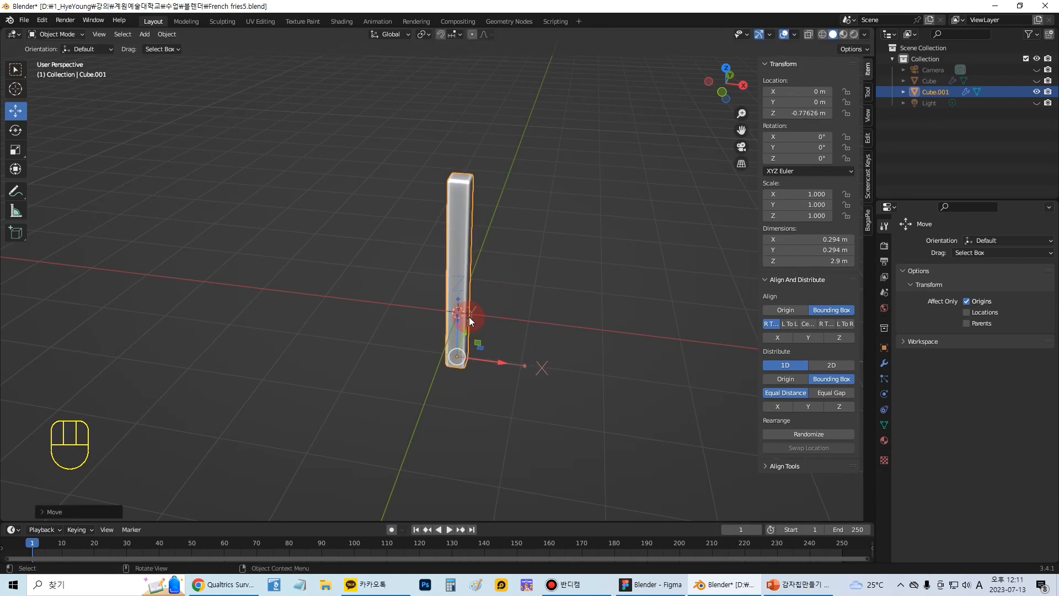
click(546, 313)
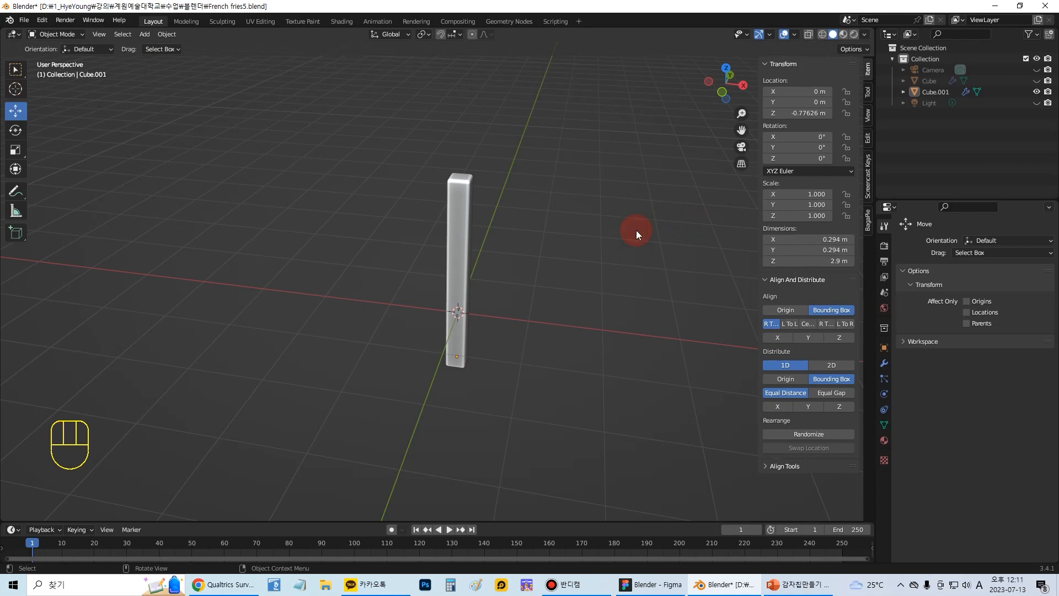
Unhide the other objects and reselect only the fry stick
click(453, 185)
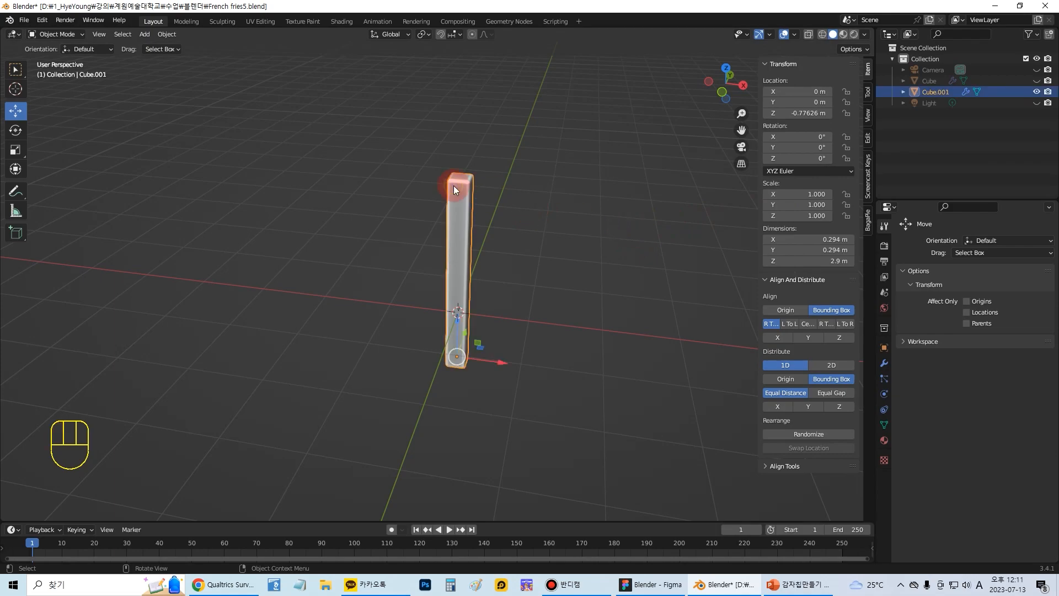
key(alt+h)
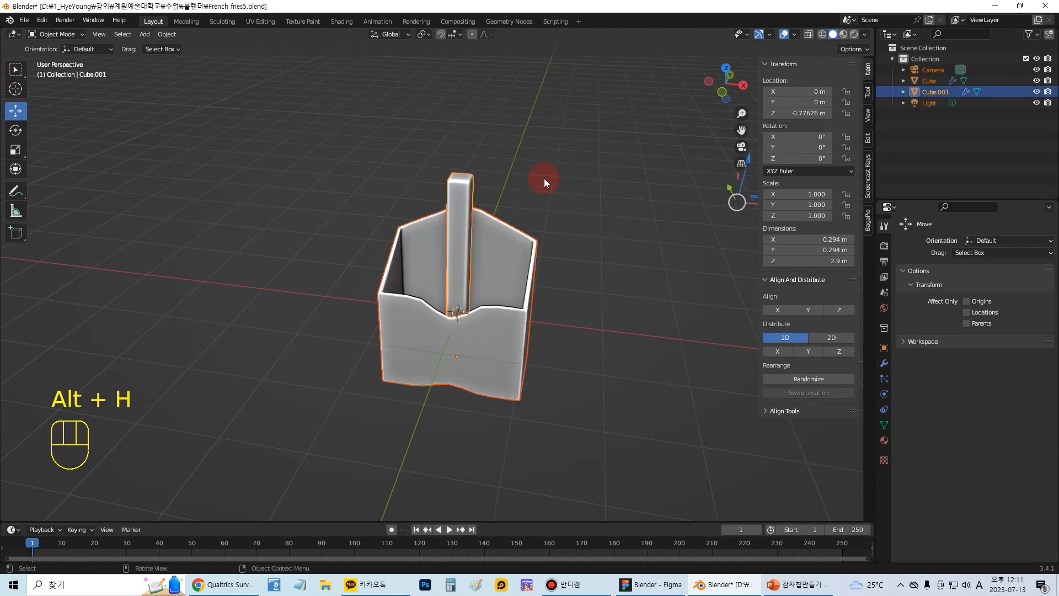
click(451, 189)
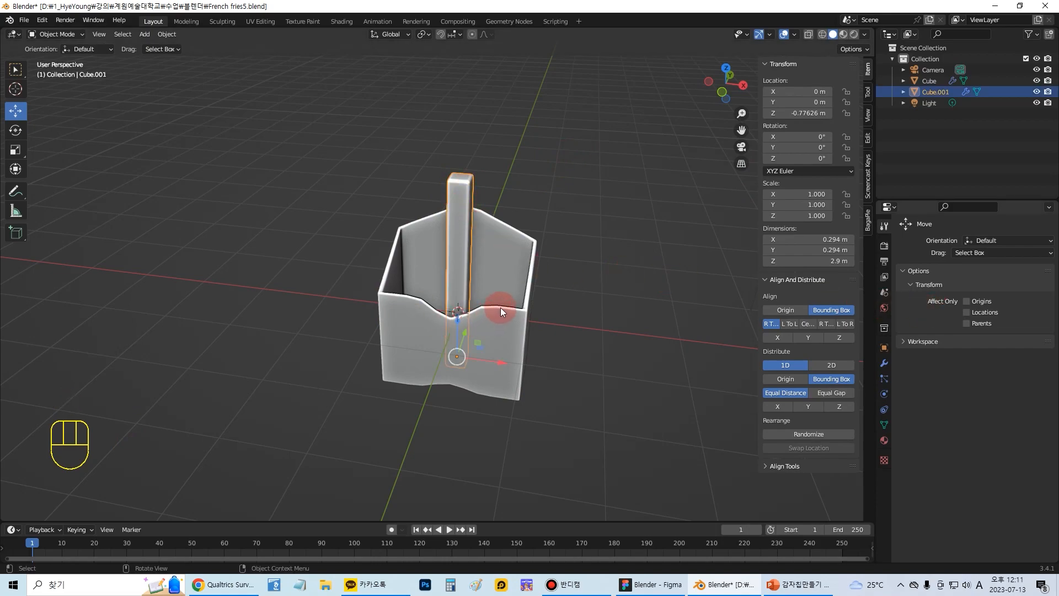
In top view, move the fry stick into the box's front-left corner, at about X -0.732 m and Y -0.26 m
key(KP_1)
key(KP_2)
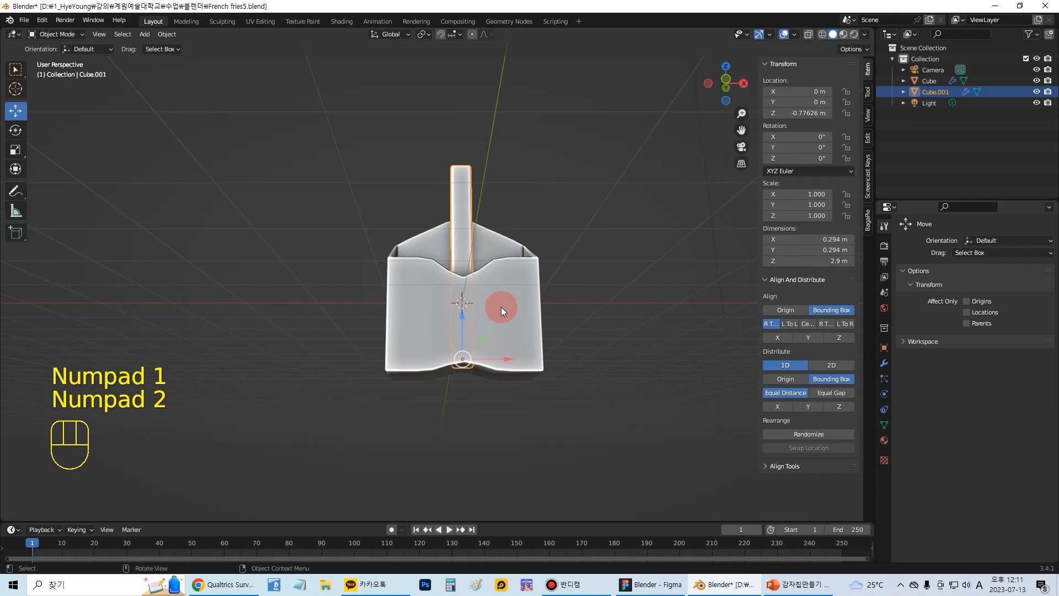
key(KP_3)
key(KP_4)
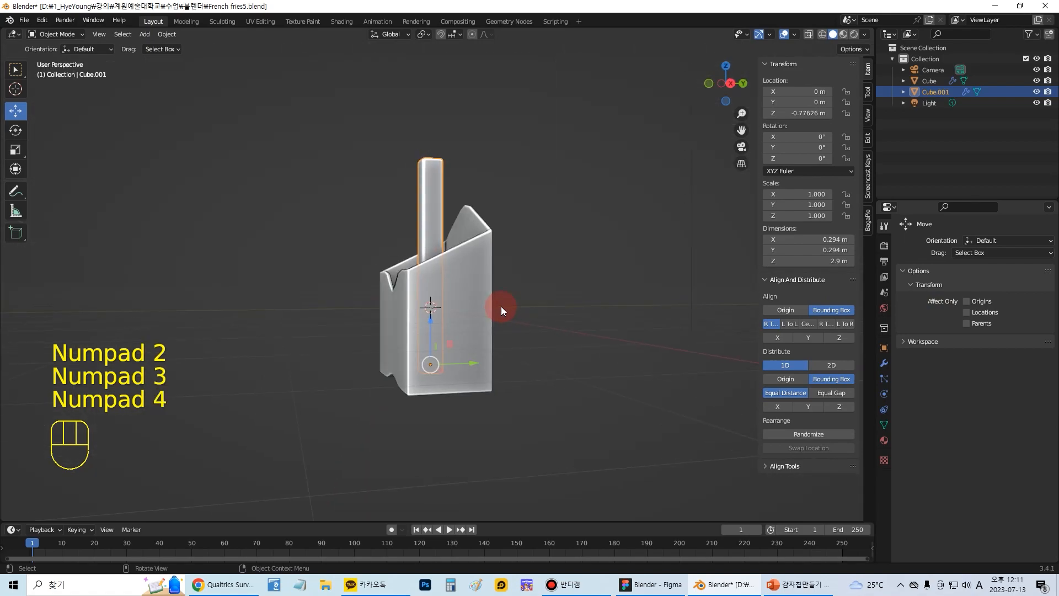
key(KP_5)
key(KP_6)
key(KP_7)
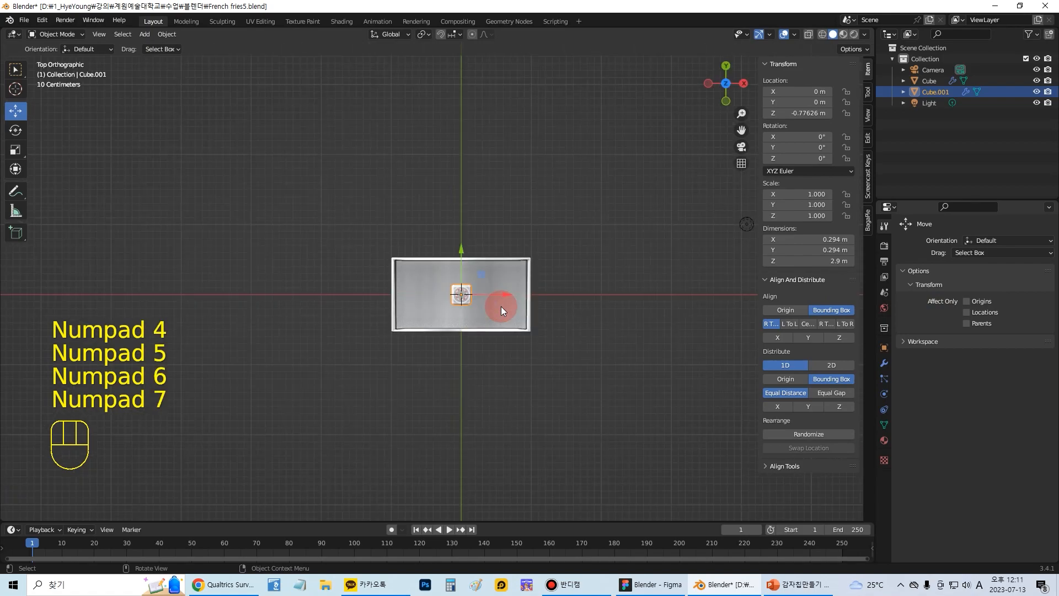
click(637, 320)
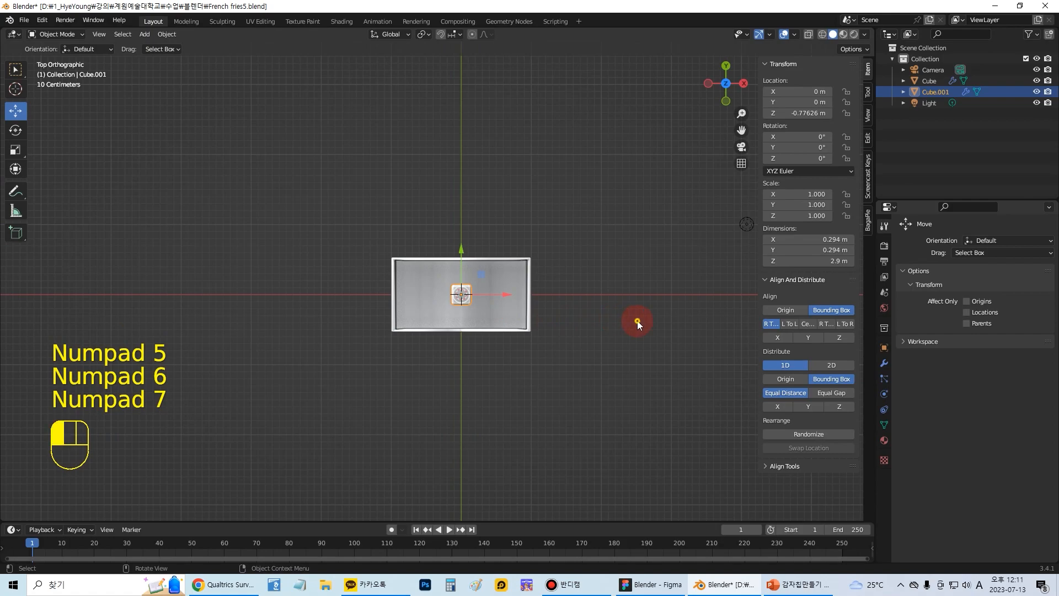
click(453, 304)
drag(498, 299, 450, 295)
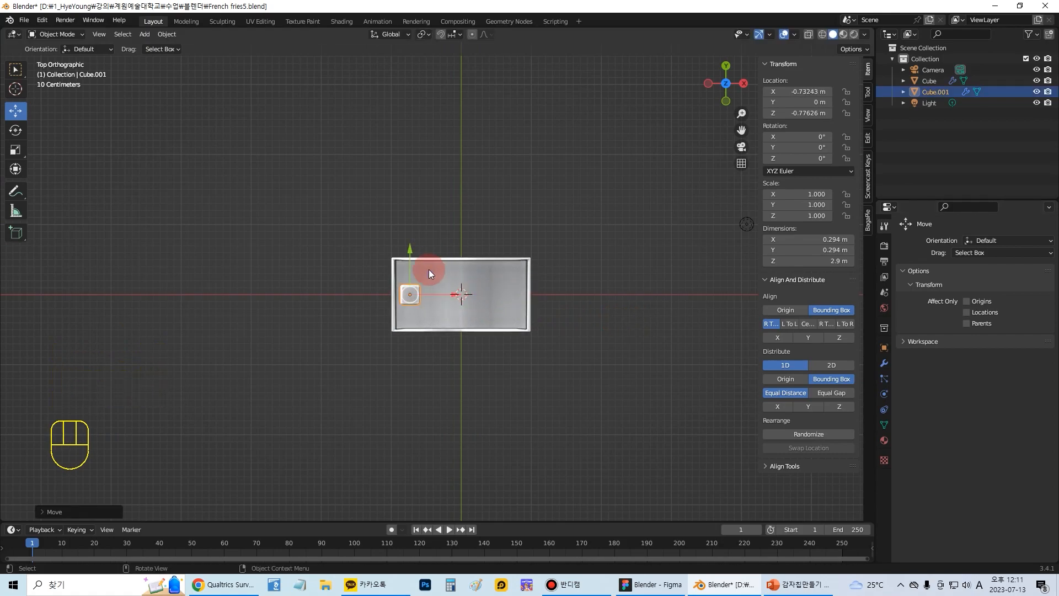
drag(409, 252, 411, 270)
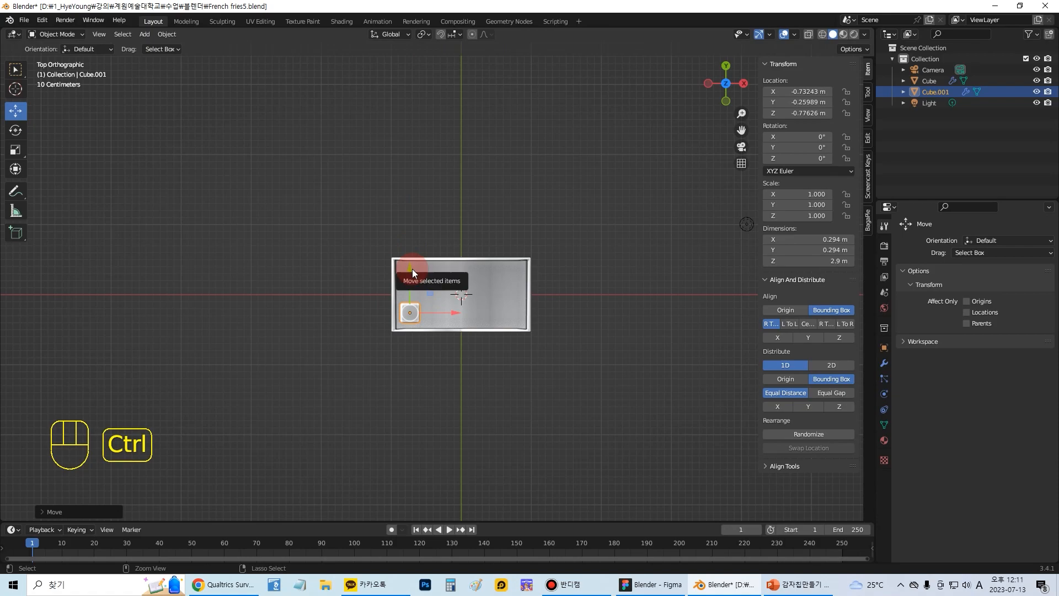
Duplicate the fry stick and place the copy at the box's right side, at about X 0.886 m and Z -0.296 m
middle_drag(607, 332, 574, 209)
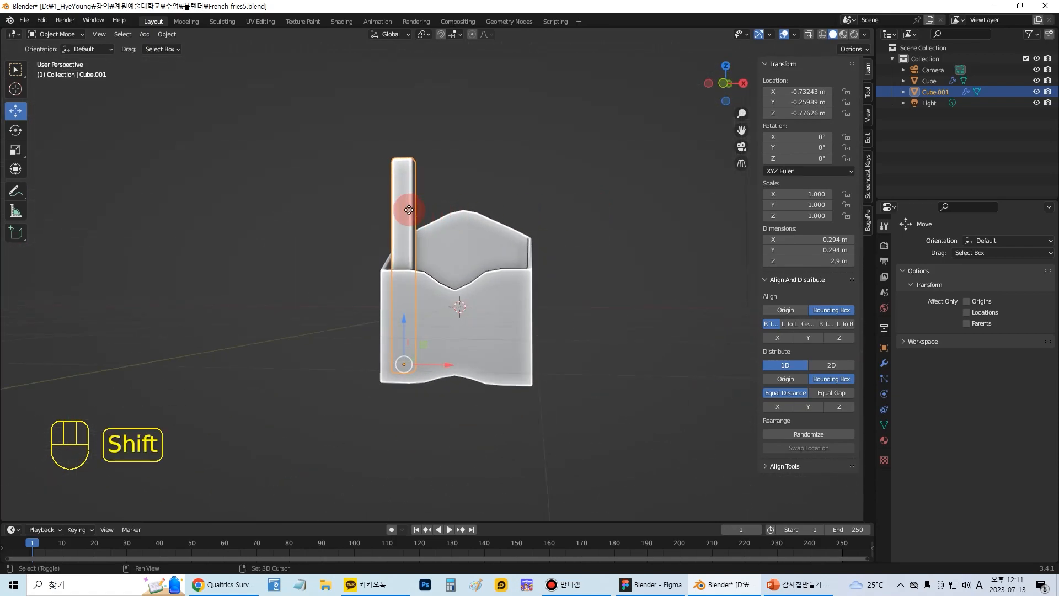
key(shift+d)
click(530, 179)
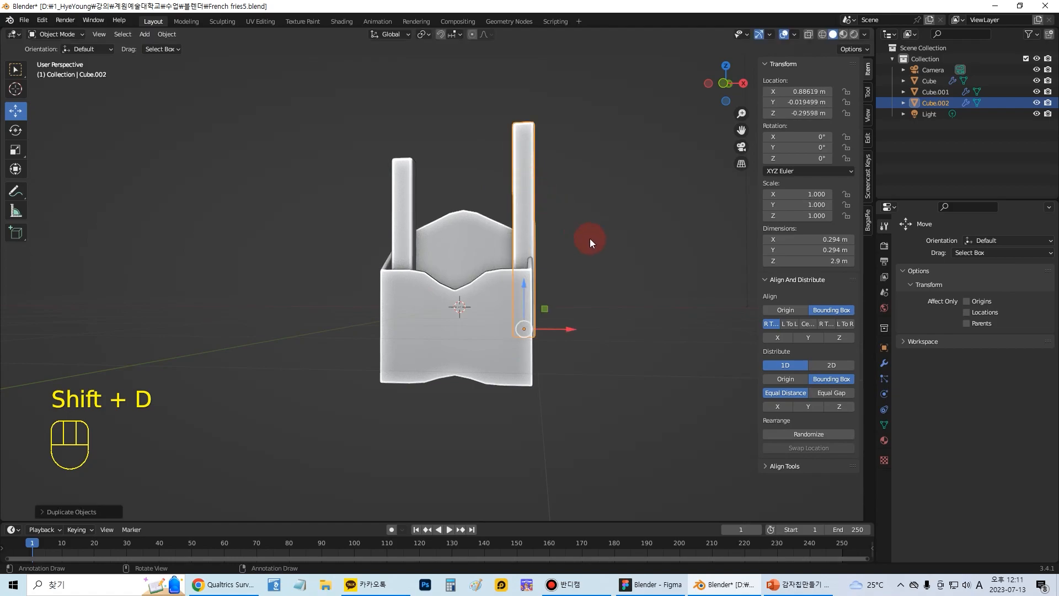
click(574, 194)
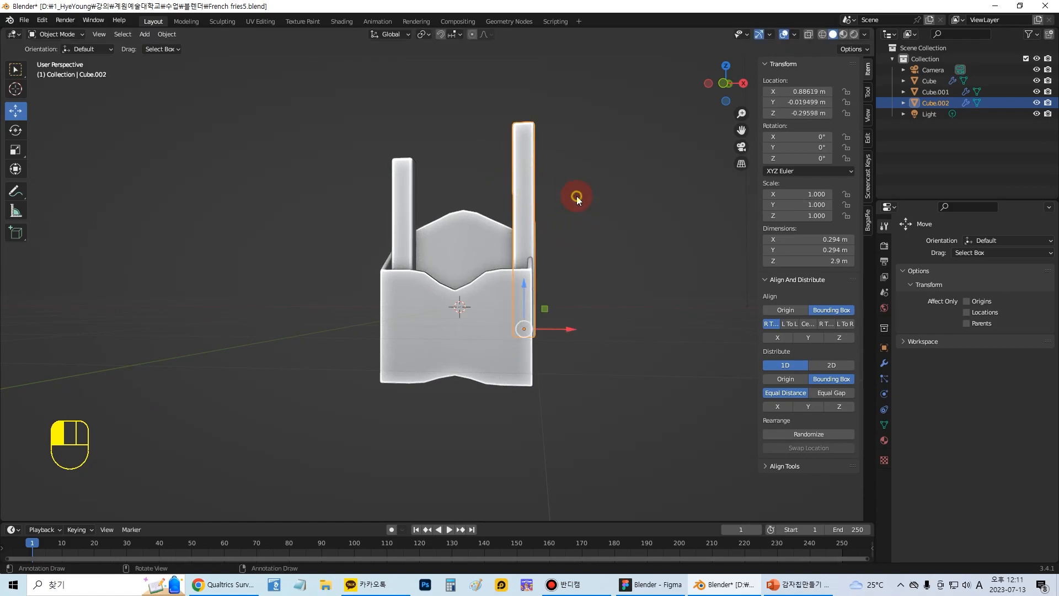
Try pulling a top corner vertex of the original fry stick outward in Edit Mode
click(394, 173)
click(55, 34)
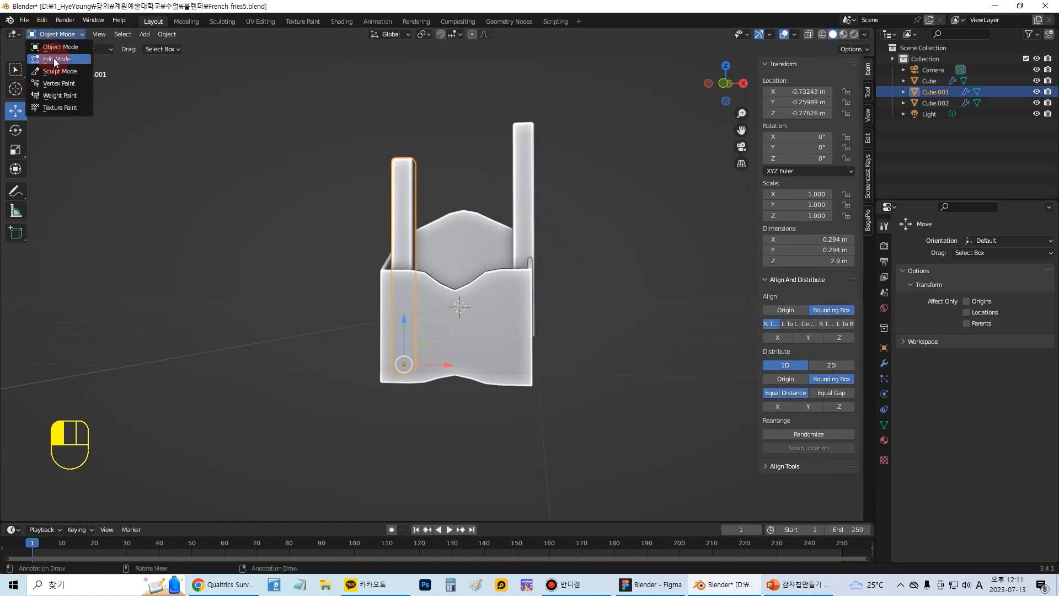
click(54, 58)
click(420, 163)
click(382, 153)
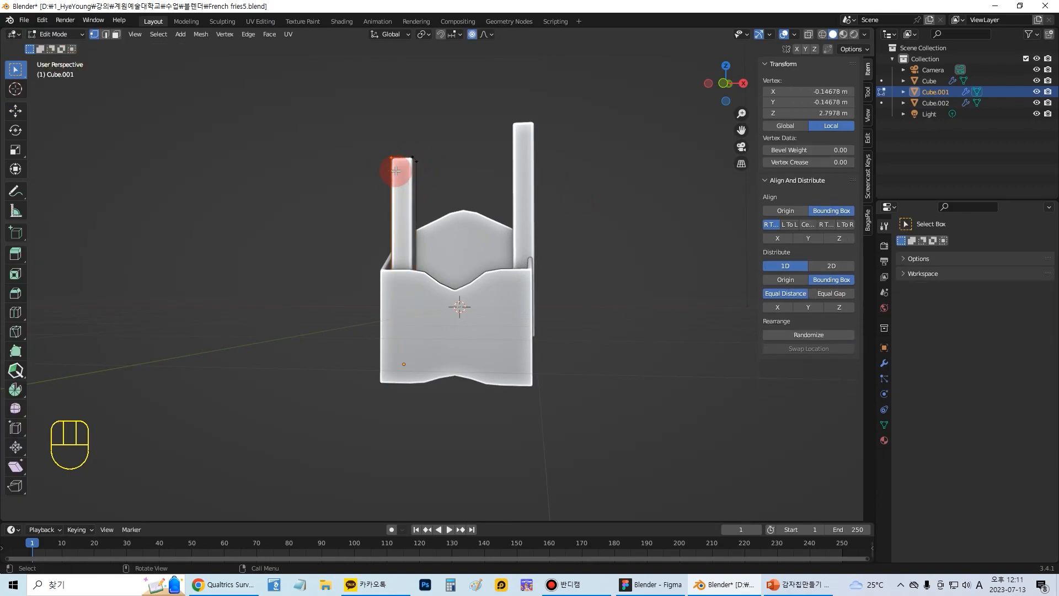
key(g)
click(328, 165)
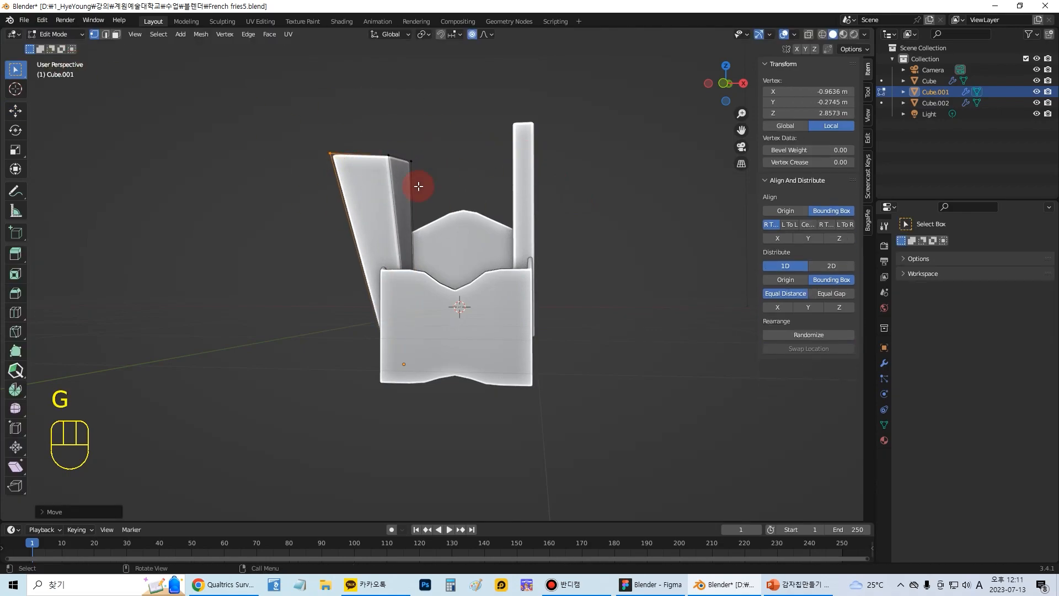
Undo the vertex move and delete the duplicated fry stick in Object Mode
key(ctrl+z)
click(55, 34)
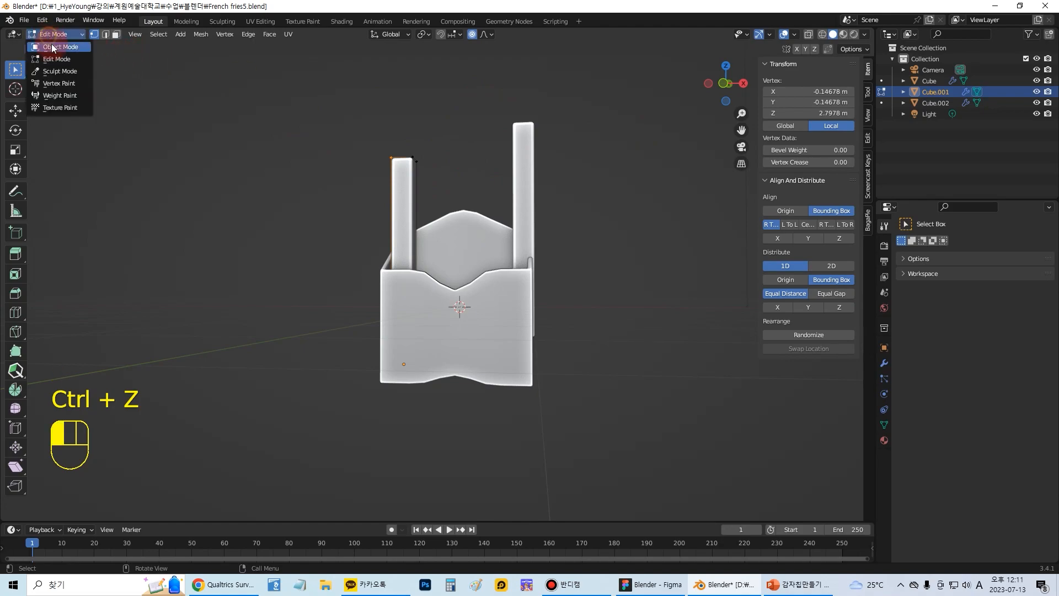
click(51, 46)
click(519, 148)
key(Delete)
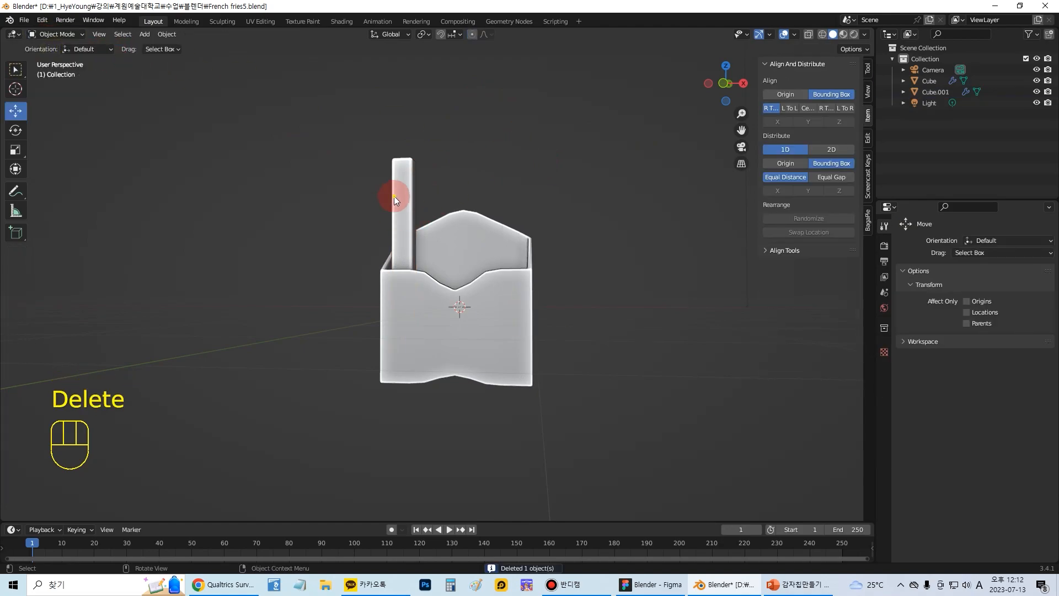
Make a linked duplicate of the fry stick and place it near the middle of the box
click(395, 194)
key(alt+d)
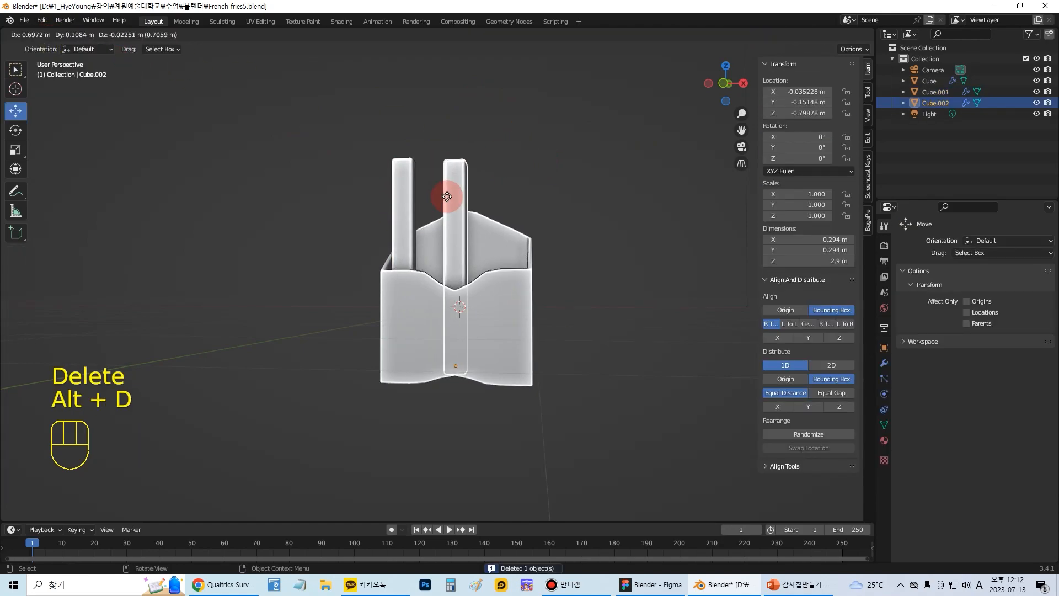
click(462, 193)
Try pulling a top corner vertex of the original stick outward in Edit Mode, to about local X -1.29 m, with its linked duplicate present
click(406, 174)
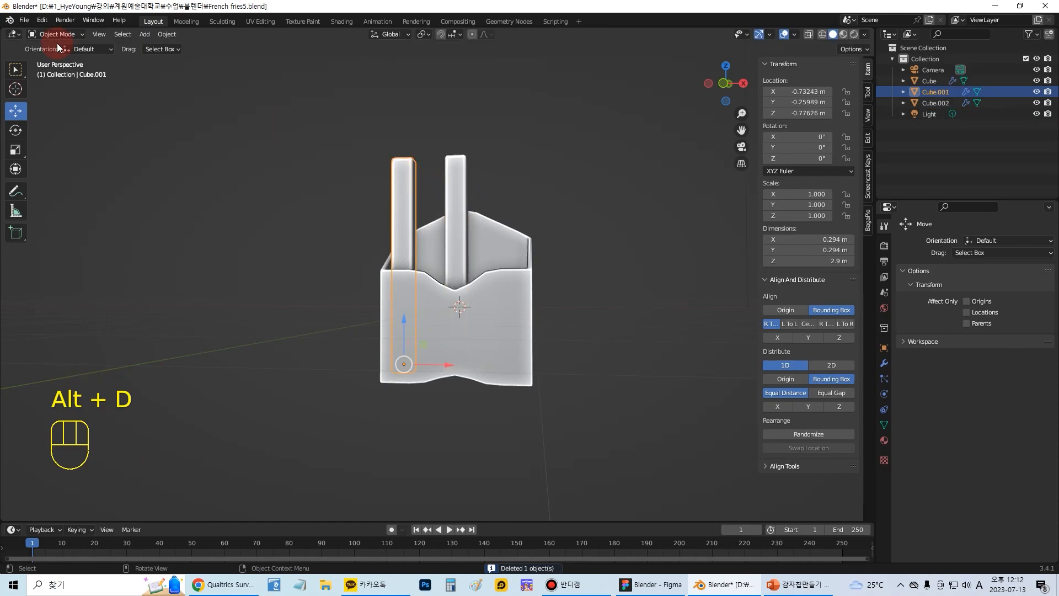
click(55, 35)
click(56, 59)
click(389, 158)
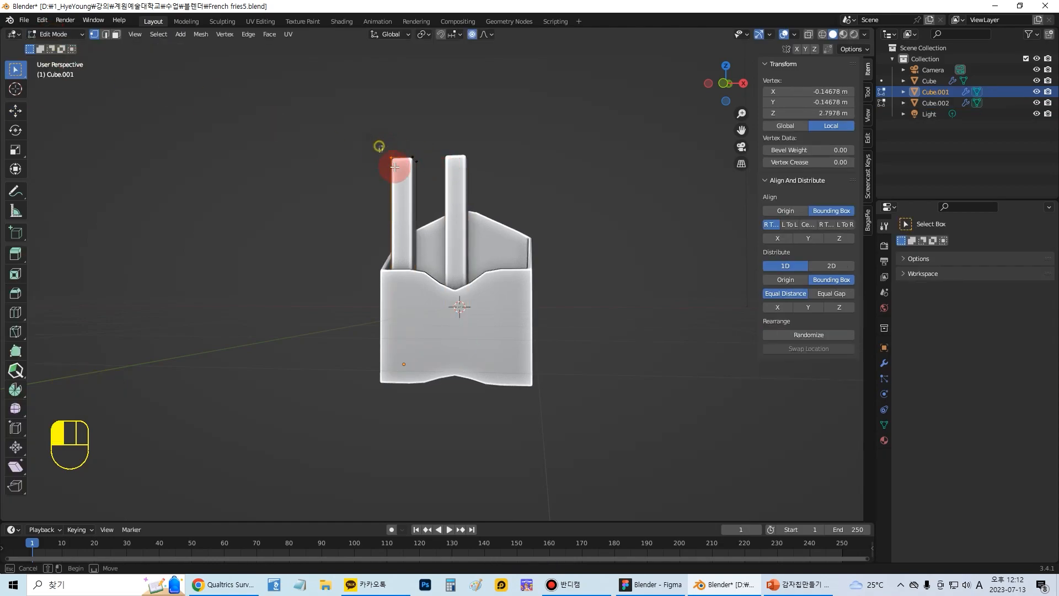
key(g)
click(307, 165)
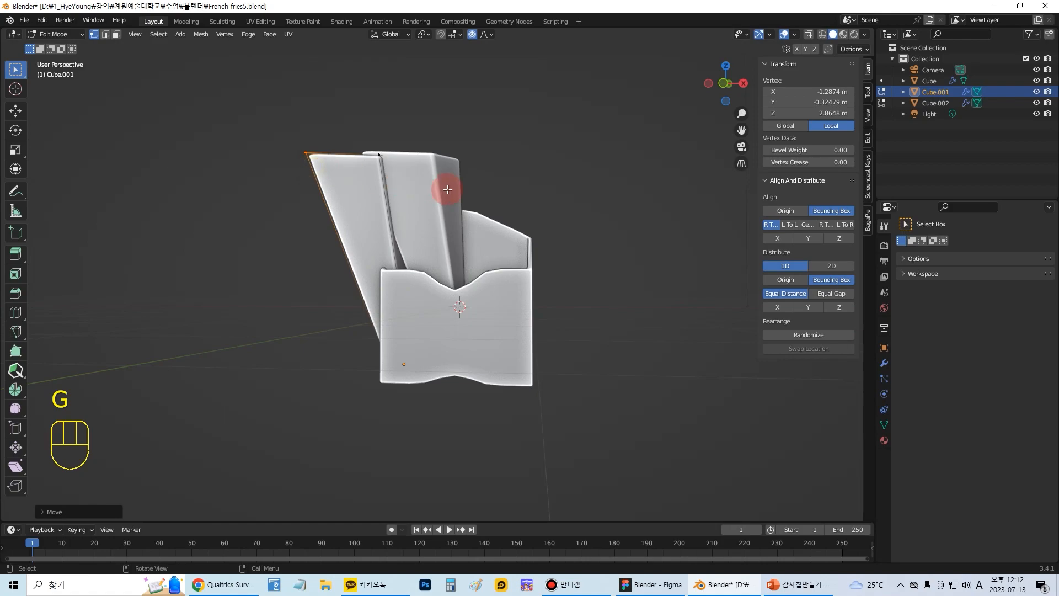
Undo the vertex move, return to Object Mode and delete the linked duplicate in the middle of the box
key(ctrl+z)
click(63, 37)
click(55, 46)
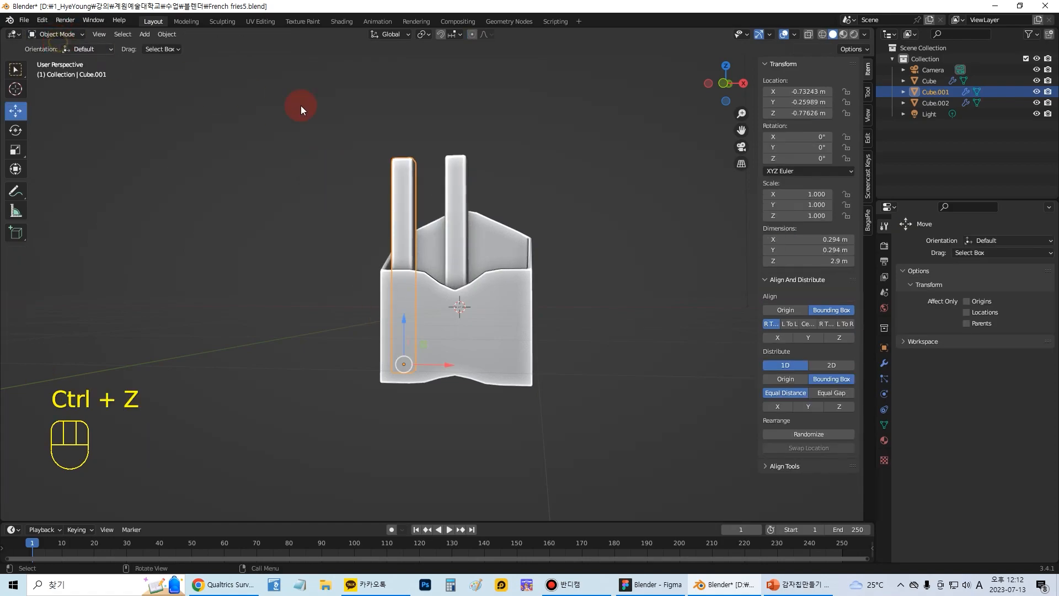
click(409, 96)
click(465, 165)
key(Delete)
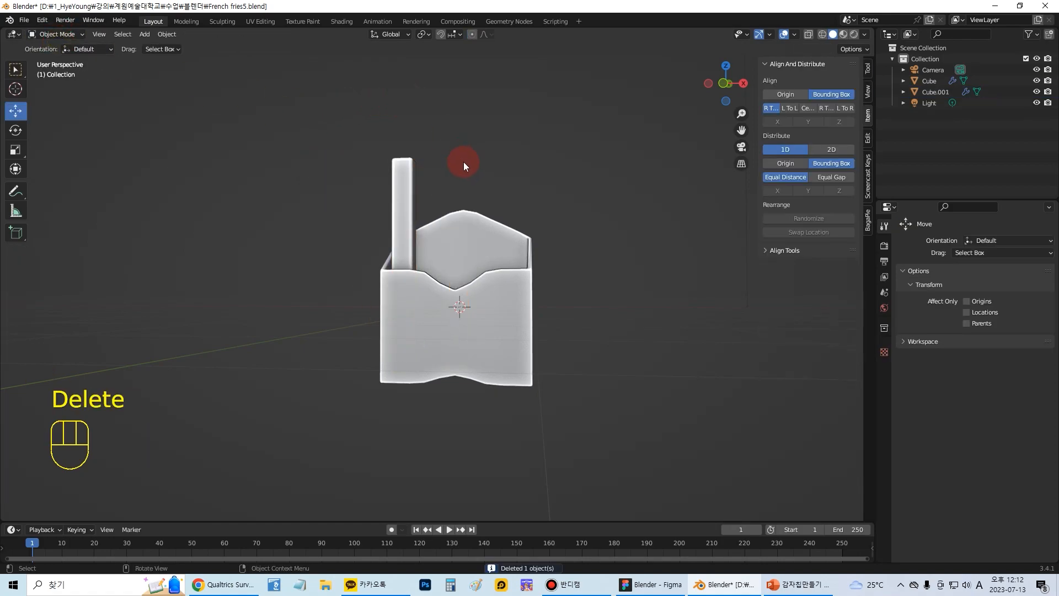
In top view, place one linked duplicate of the fry stick in the back-left corner and another beside it at about X -0.34 m, Y 0.22 m
middle_drag(463, 161, 488, 174)
key(KP_7)
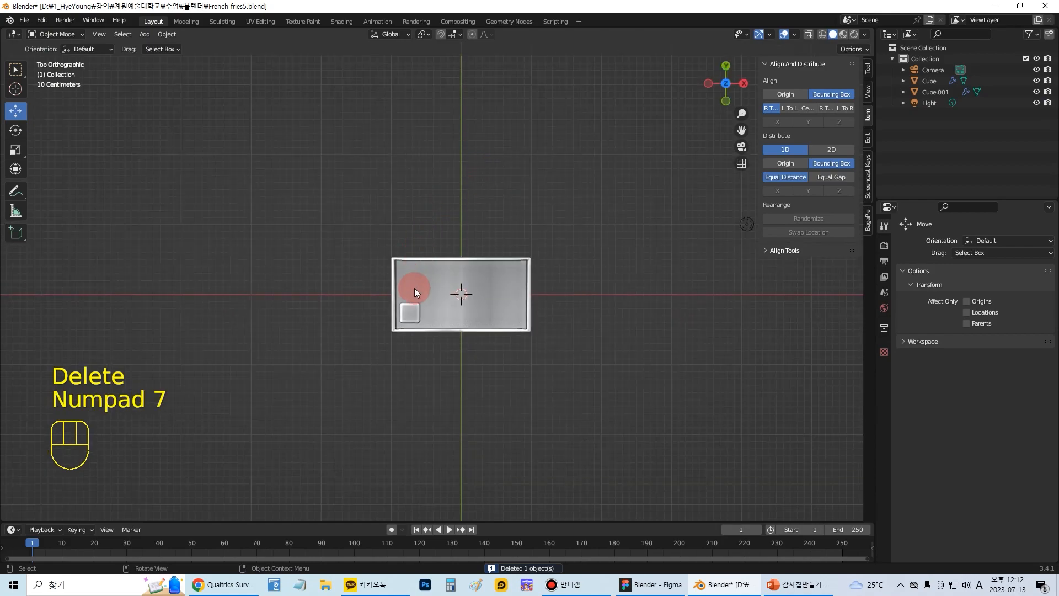
click(416, 307)
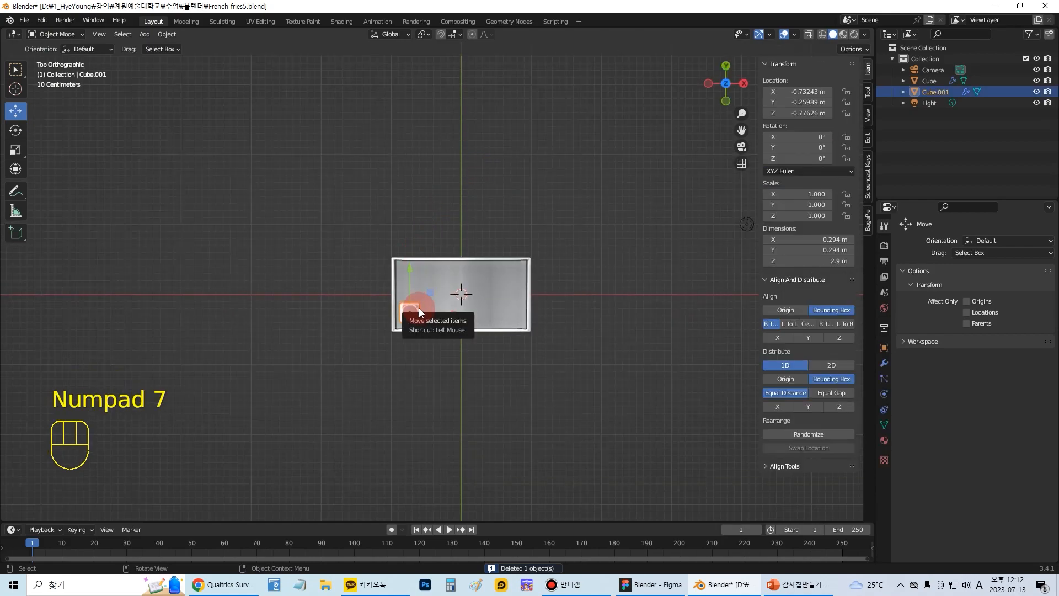
key(alt+d)
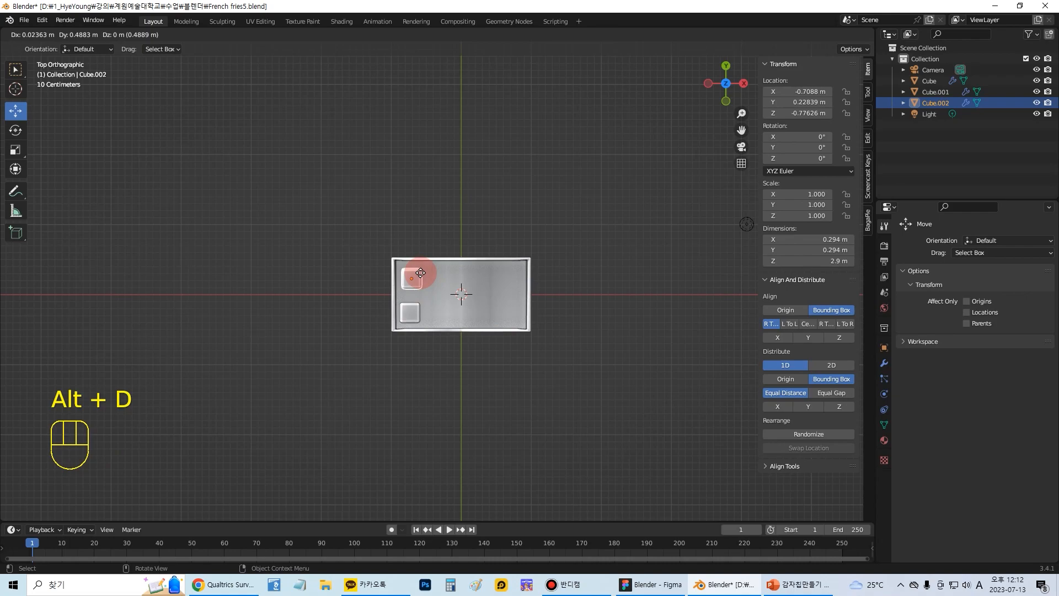
click(420, 272)
key(alt+d)
click(446, 273)
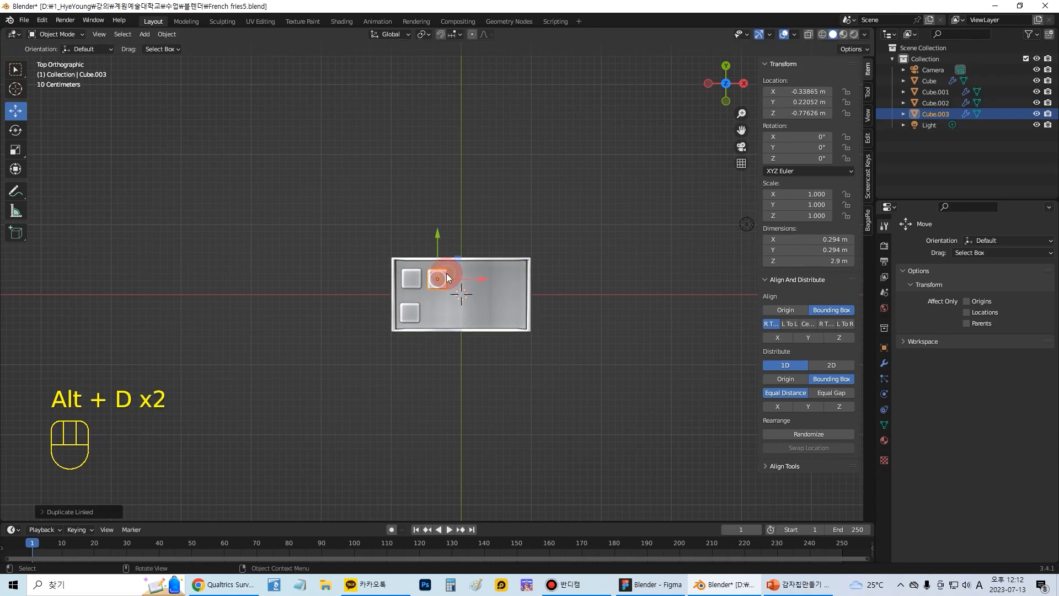
Add three linked duplicates along the box's front row, from about X -0.28 m to X 0.52 m, at about Y -0.26 m
key(alt+d)
click(453, 310)
key(alt+d)
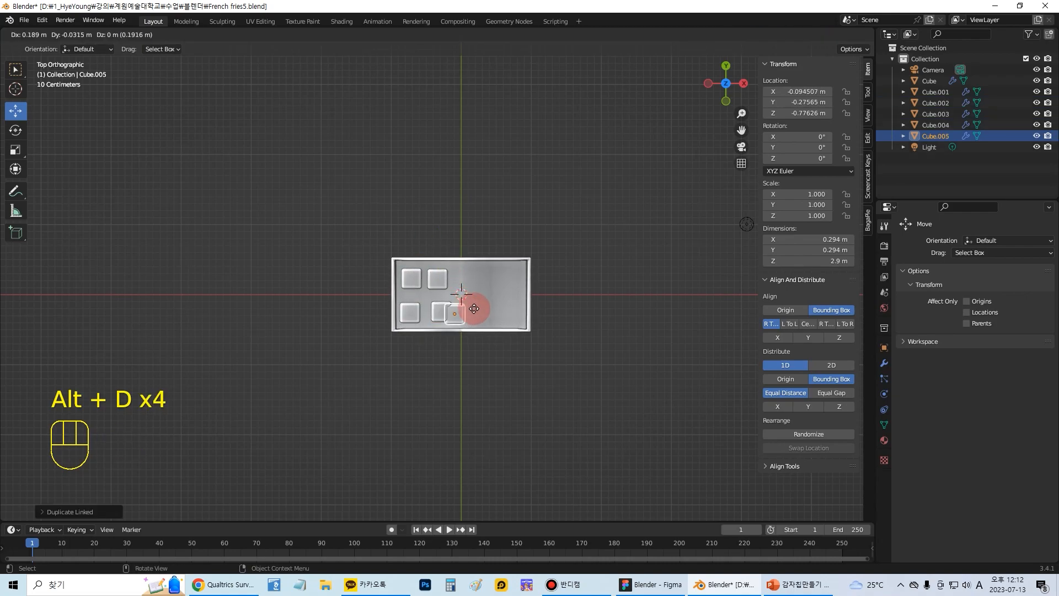
click(488, 307)
key(alt+d)
click(518, 307)
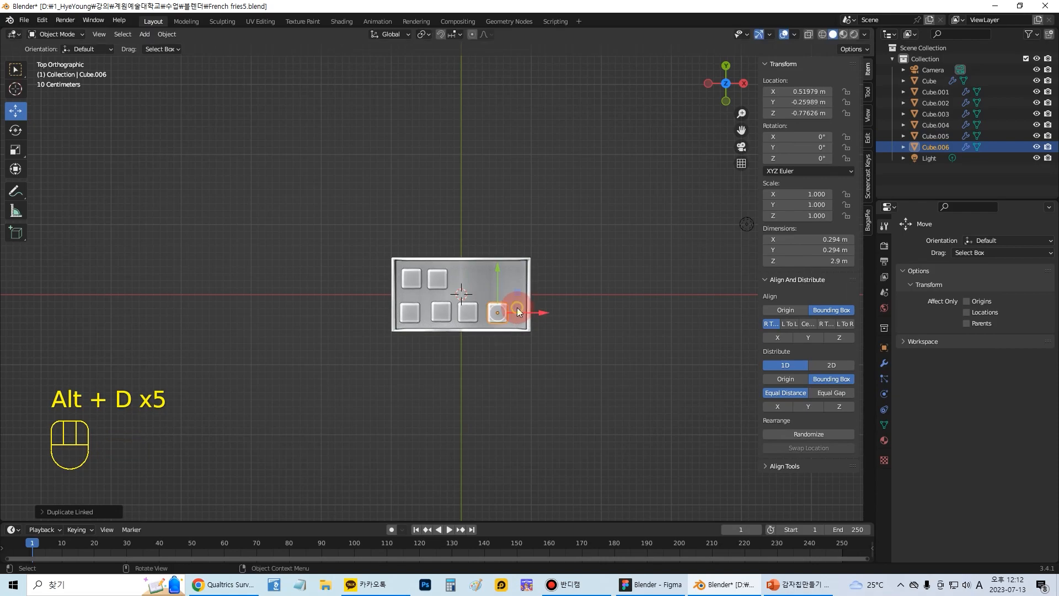
Add three linked duplicates across the right half of the back row, from about X 0.7 m to X 0.04 m
key(alt+d)
click(529, 283)
key(alt+d)
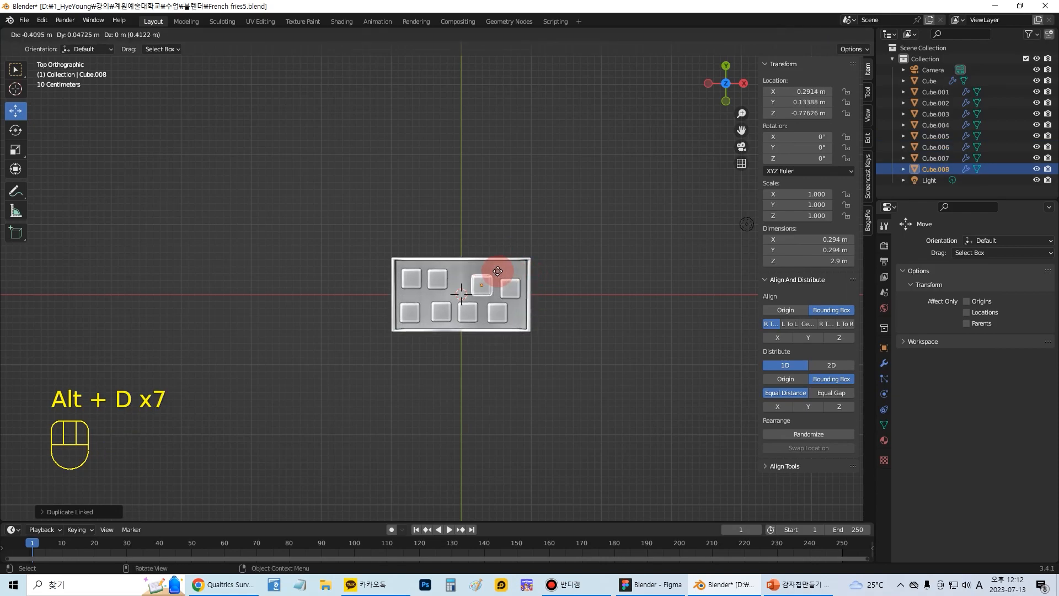
click(477, 269)
key(alt+d)
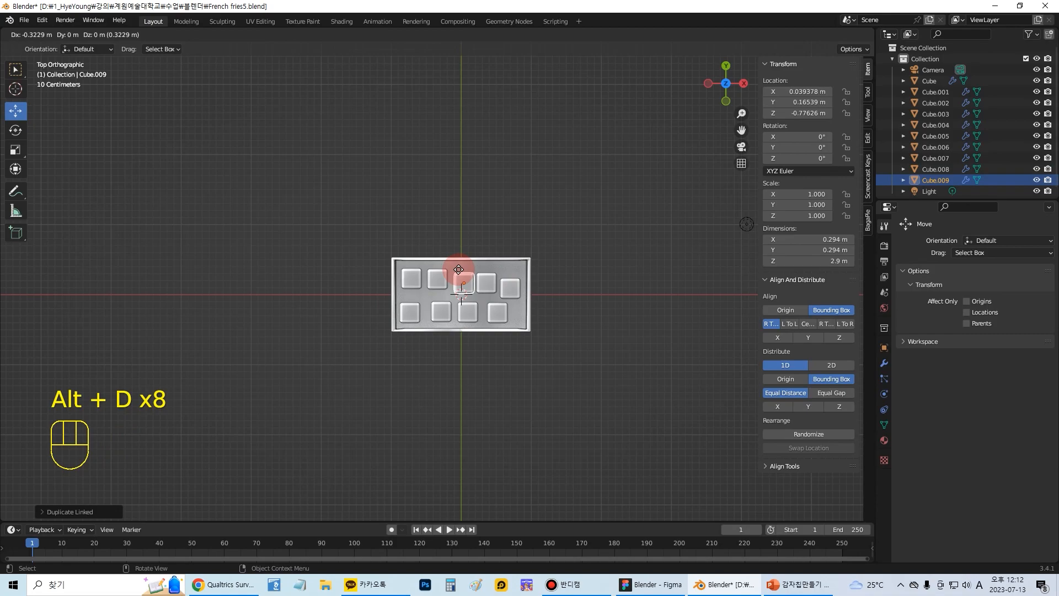
click(455, 276)
Nudge the fry sticks apart to even out both rows, with the back corner sticks at about X -0.72 m and X 0.72 m
click(438, 280)
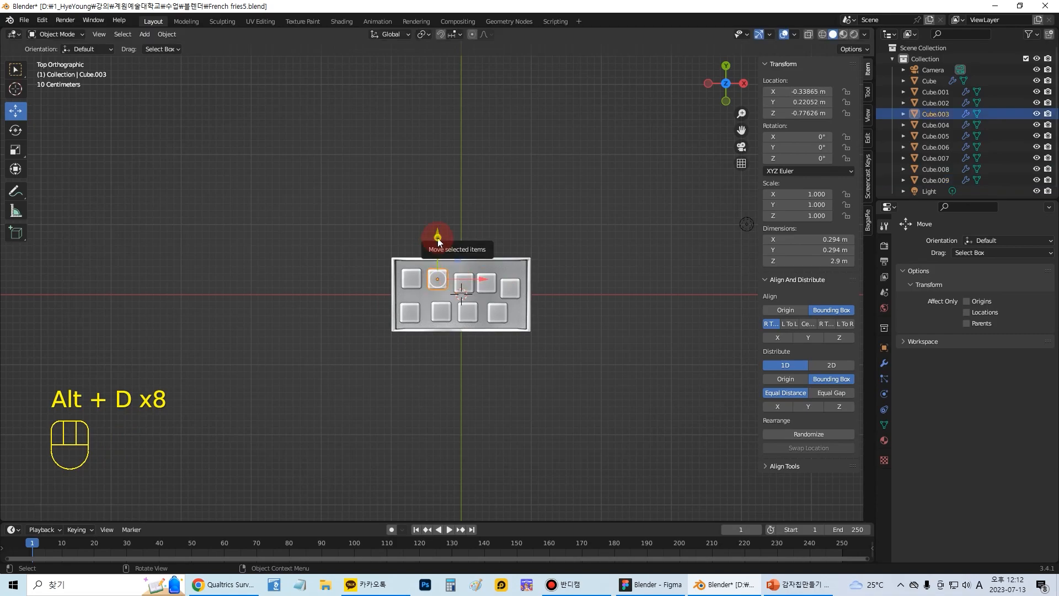
drag(436, 241, 411, 231)
click(416, 274)
click(510, 288)
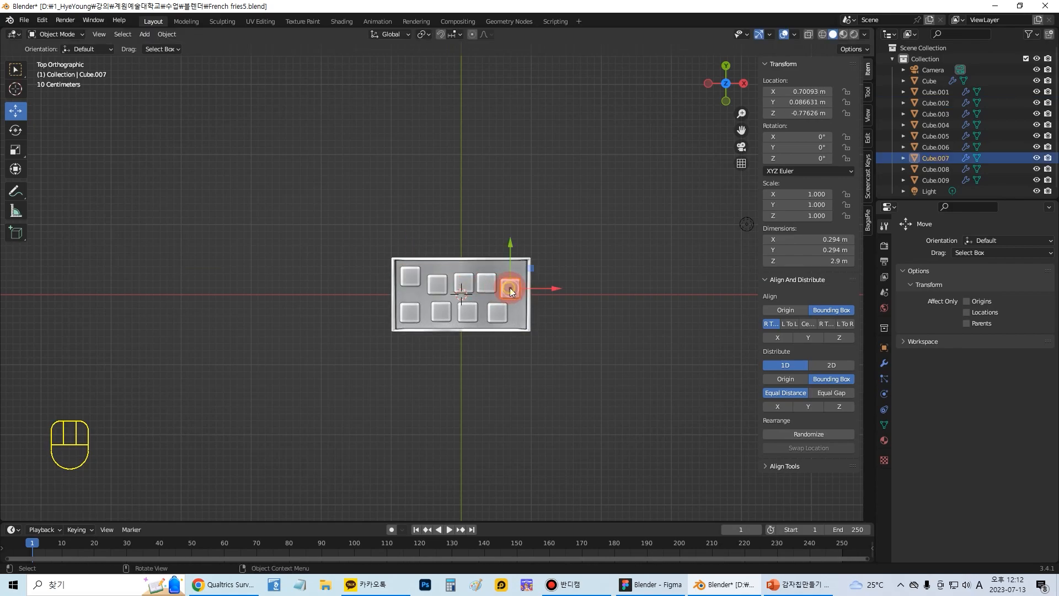
drag(554, 287, 521, 310)
click(497, 313)
click(477, 310)
click(443, 314)
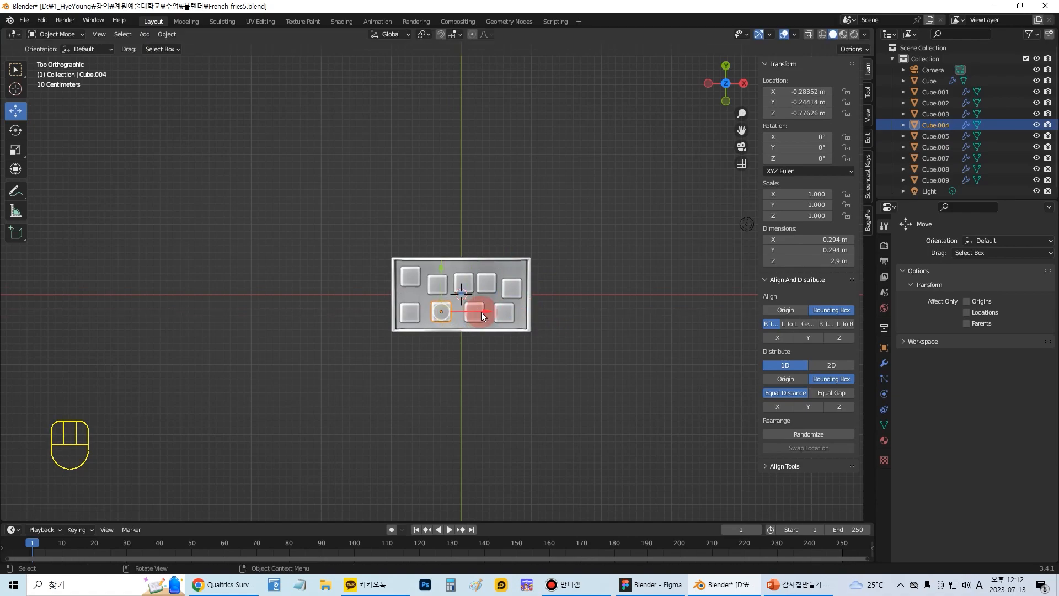
Shorten the second front-row fry stick and the front-left corner stick along Z, scaling the corner one to about 0.885
middle_drag(512, 322, 541, 218)
key(s)
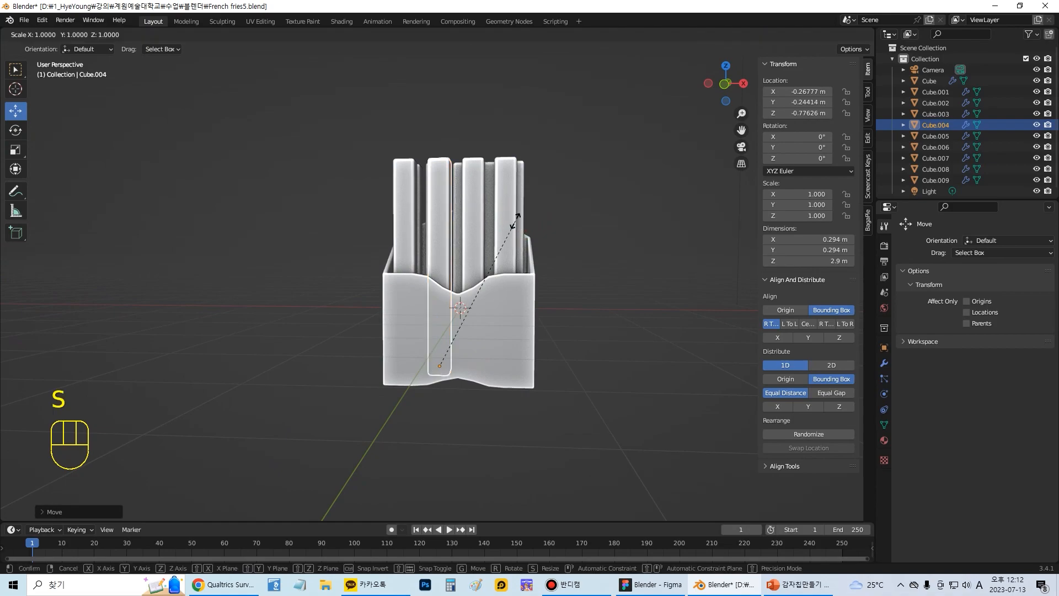
click(503, 250)
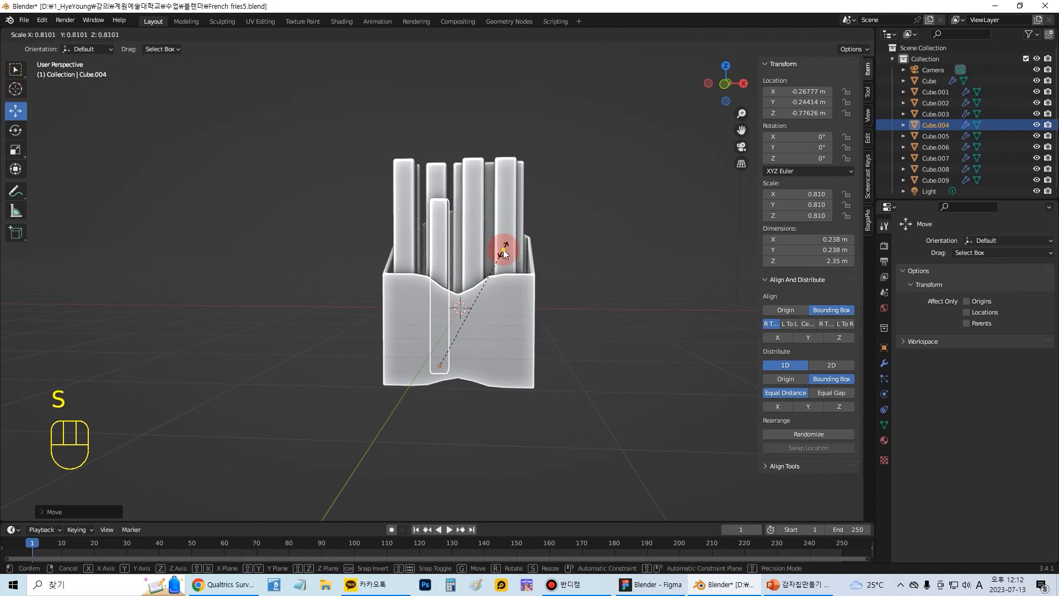
key(ctrl+z)
click(403, 206)
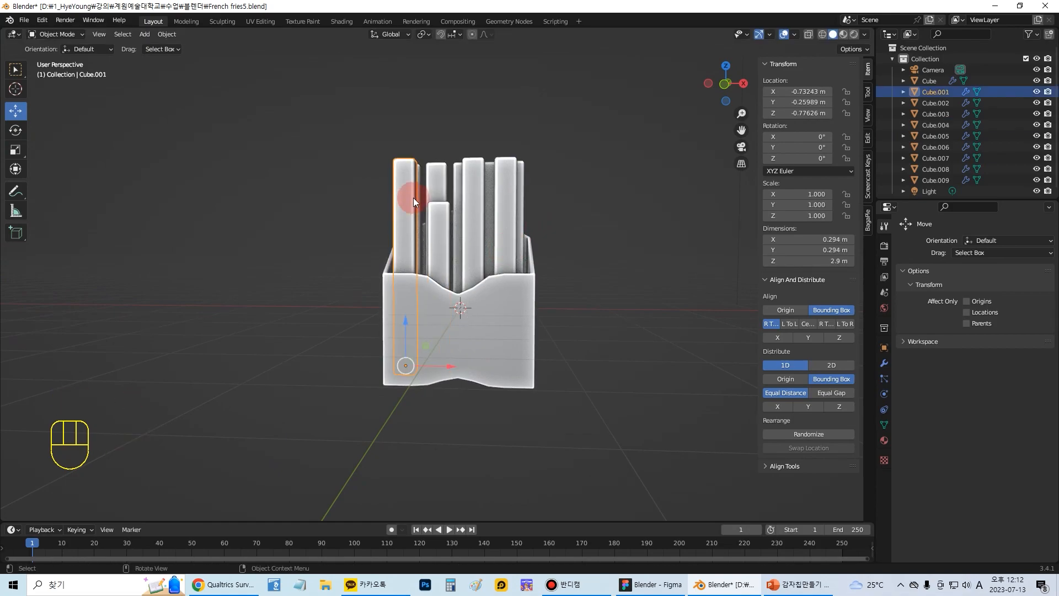
key(s)
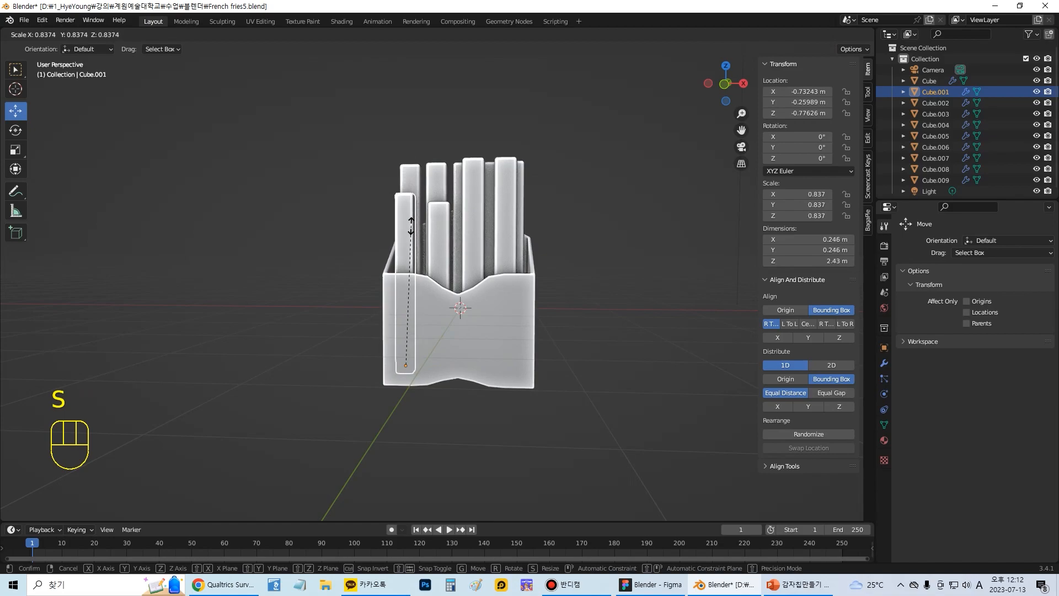
key(z)
click(472, 190)
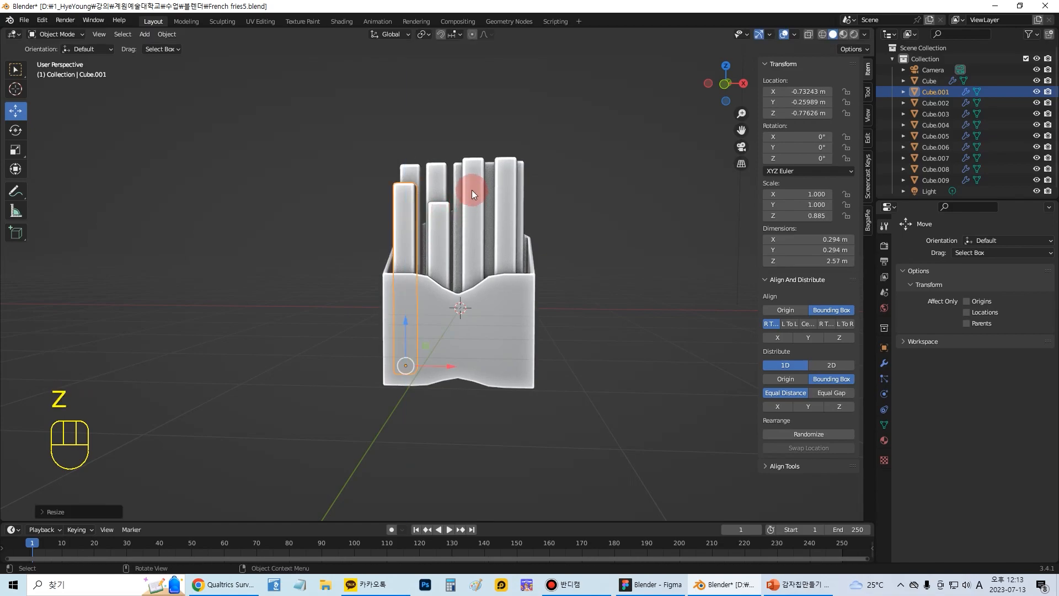
Scale the third front-row fry stick along Z to about 0.9 and shorten the front-right stick much further
click(472, 189)
key(s)
key(z)
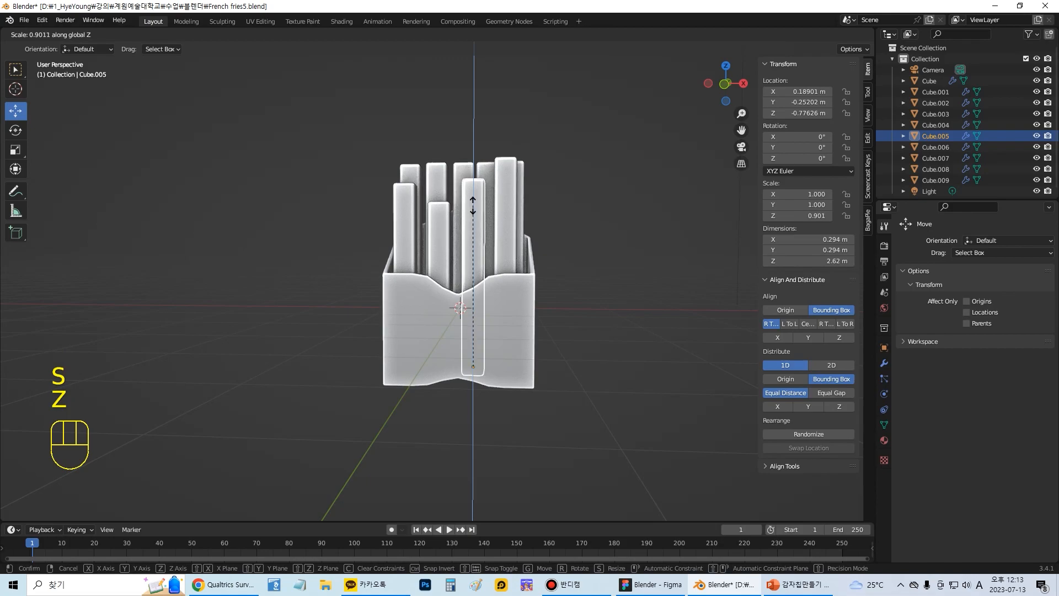
click(501, 193)
click(501, 194)
key(s)
key(z)
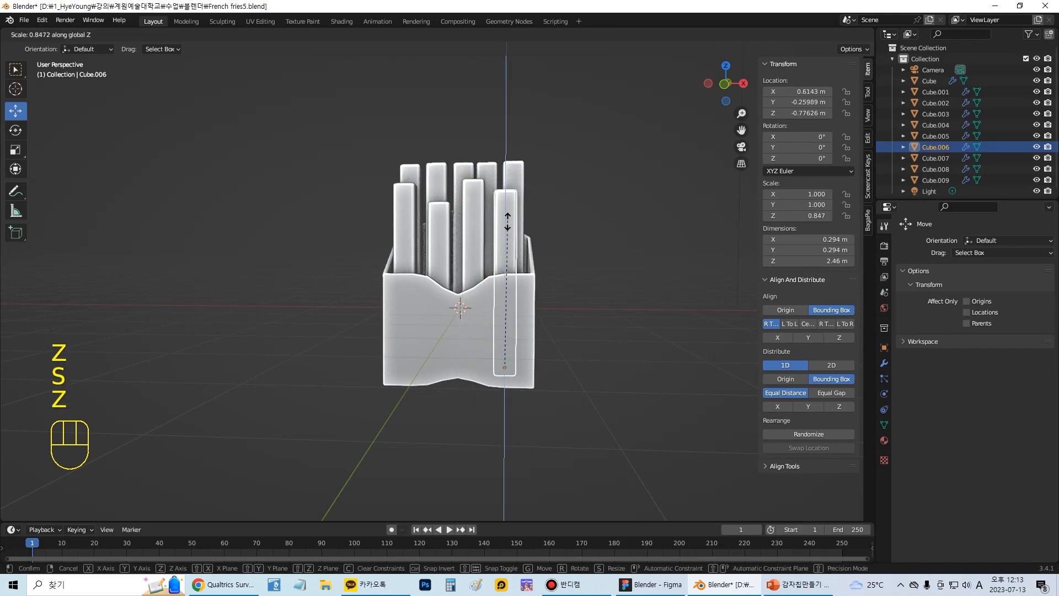
click(517, 194)
Shorten the back-right fry stick along Z and scale the back-left corner stick along Z to about 0.965
click(517, 194)
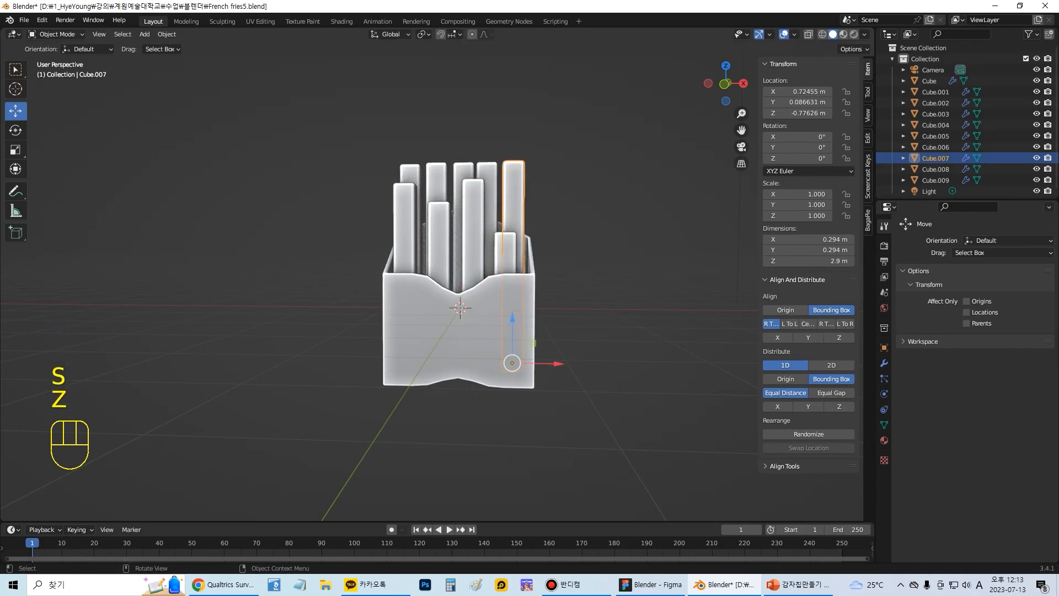
key(s)
key(z)
click(409, 166)
click(409, 167)
key(s)
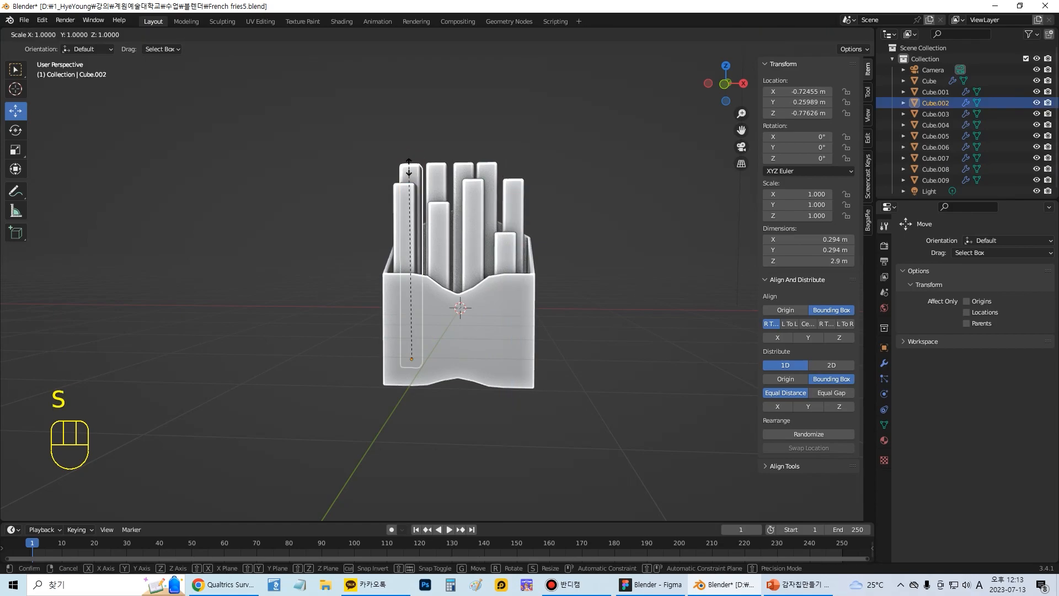
key(z)
click(434, 172)
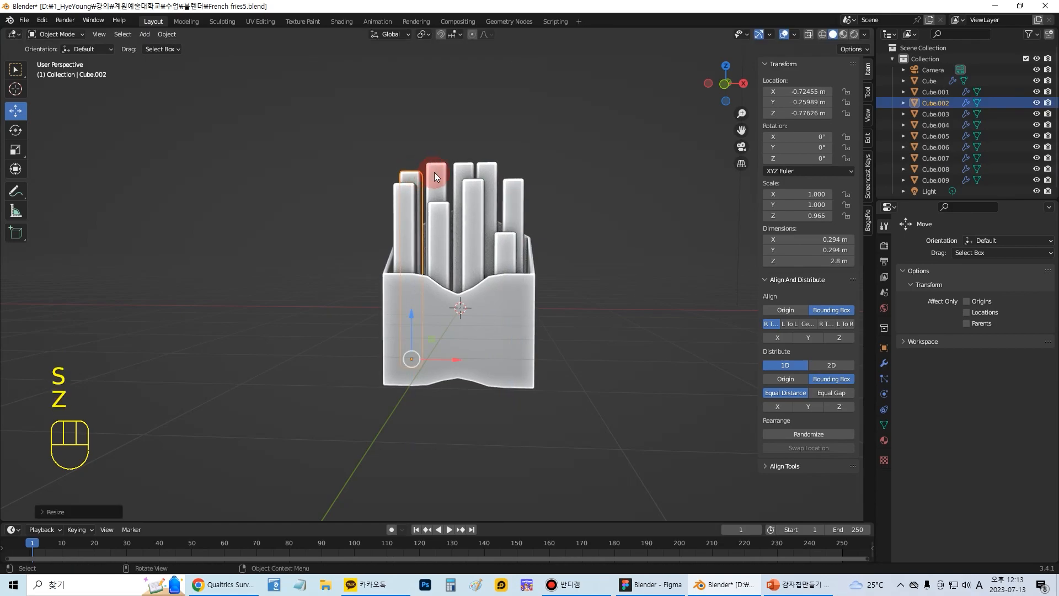
Rescale the front-left corner fry stick to vary its height
click(406, 188)
key(s)
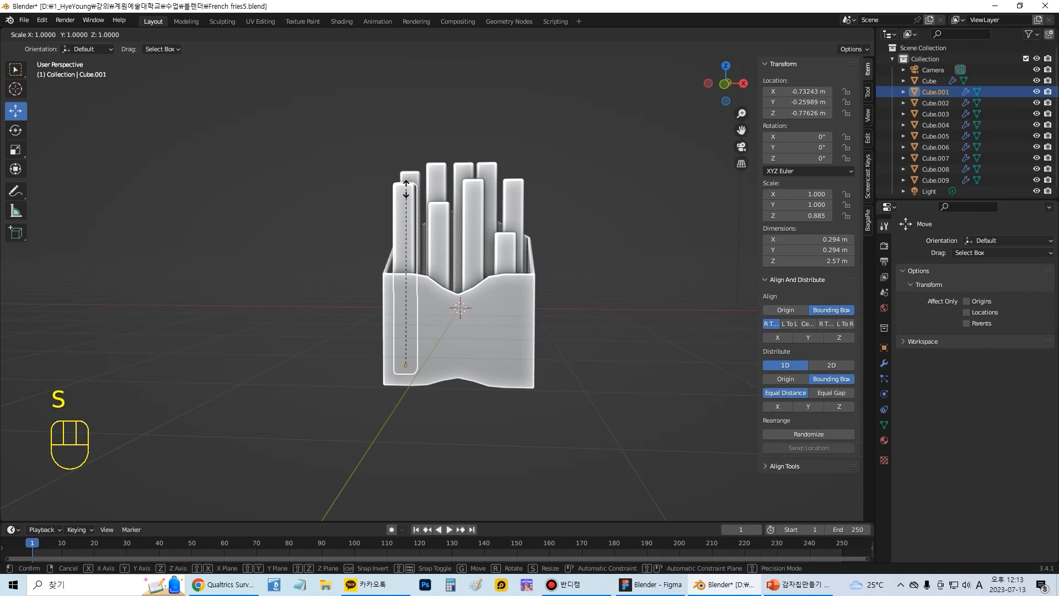
Shorten the front-left fry to a Z scale of about 0.75 and the rear fry Cube.003 to about 0.89
key(z)
click(435, 191)
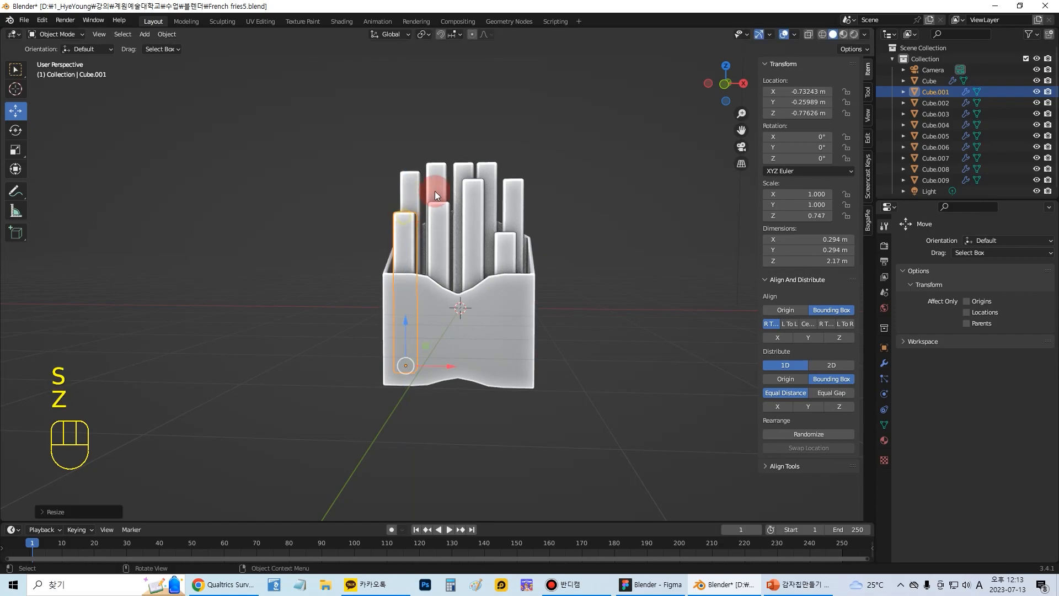
click(442, 171)
click(461, 170)
click(445, 170)
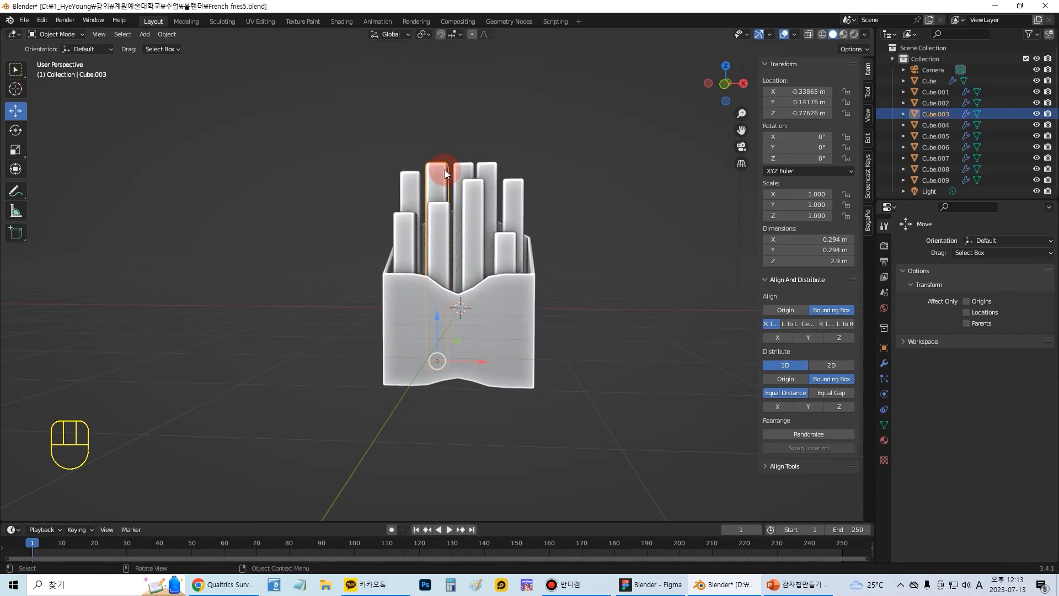
key(s)
key(z)
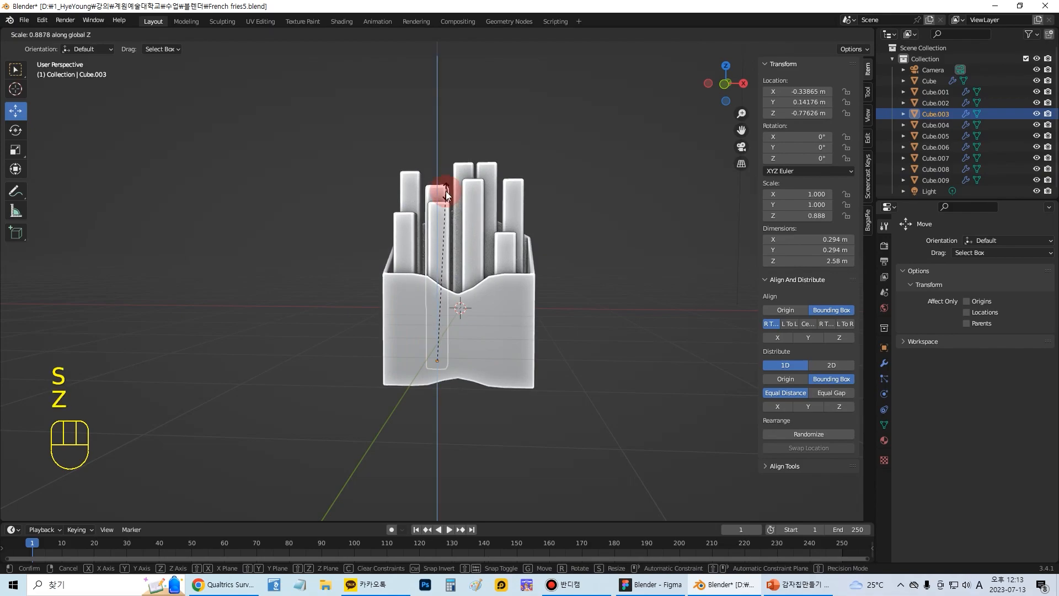
click(447, 193)
Shorten the rear fry Cube.008 to a Z scale of about 0.84
click(489, 170)
key(s)
key(z)
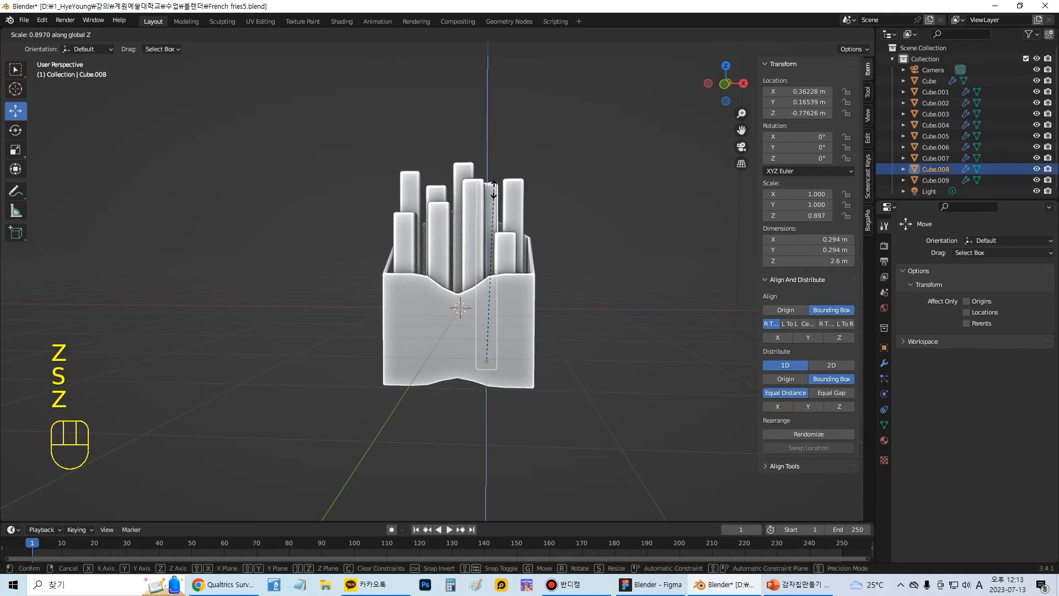
click(531, 197)
click(570, 230)
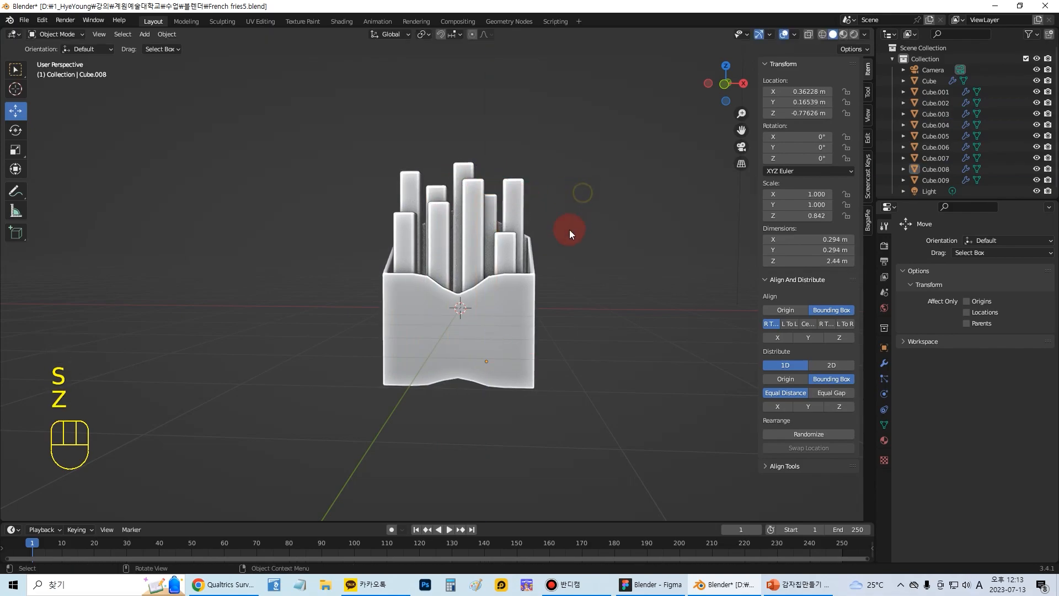
Tilt the tall rear fries at both outer corners, Cube.007 and Cube.002, slightly outward
middle_drag(569, 230, 567, 259)
click(522, 224)
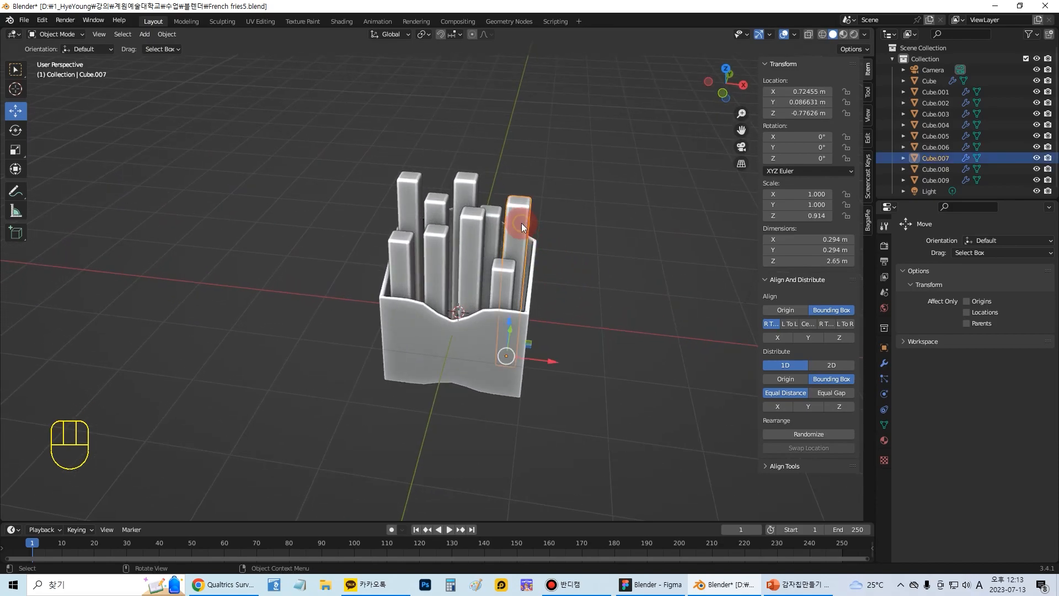
key(r)
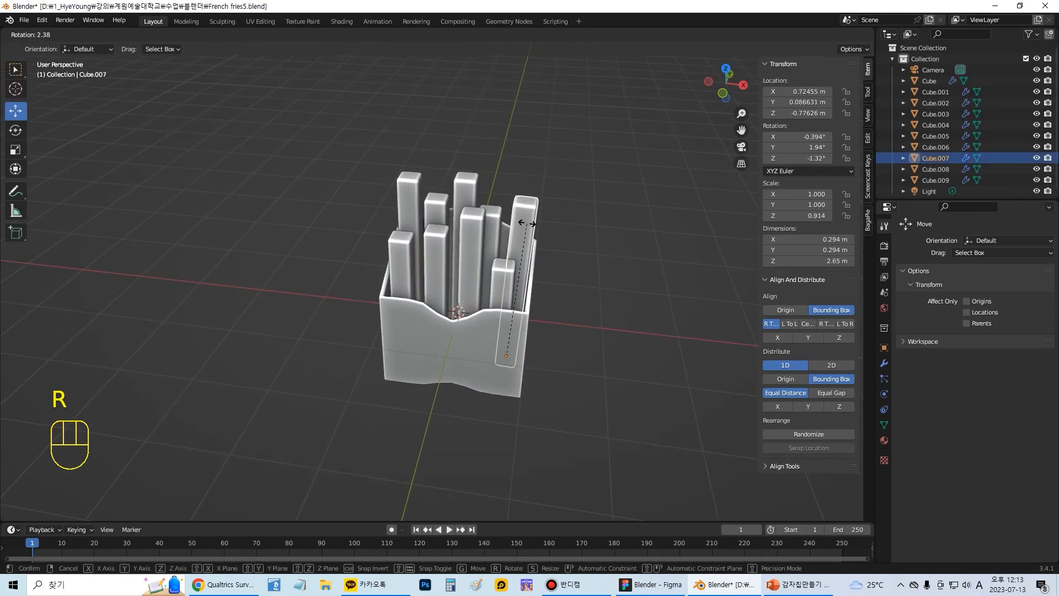
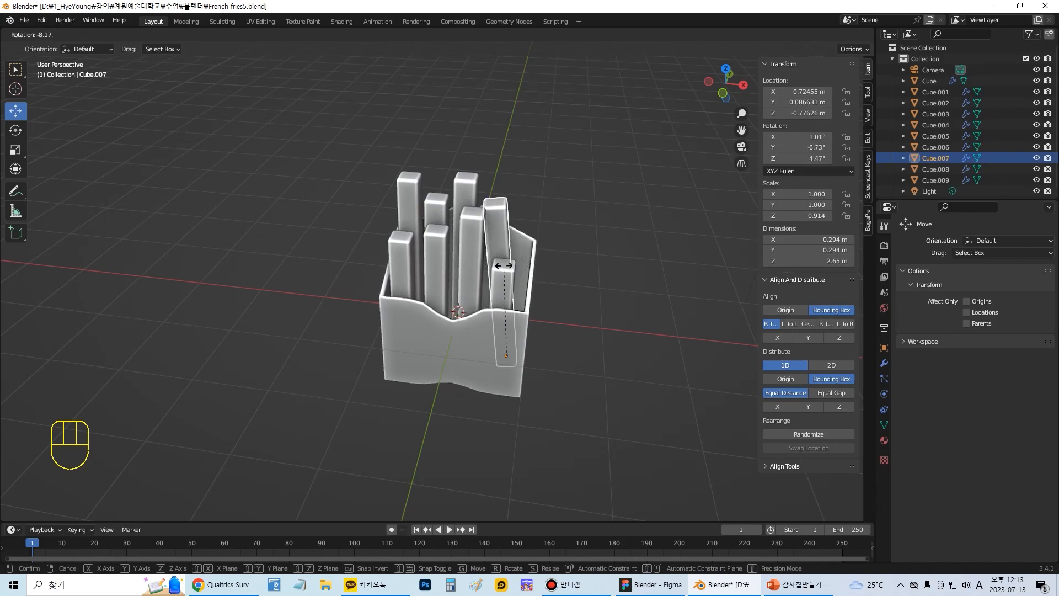
click(525, 255)
click(412, 201)
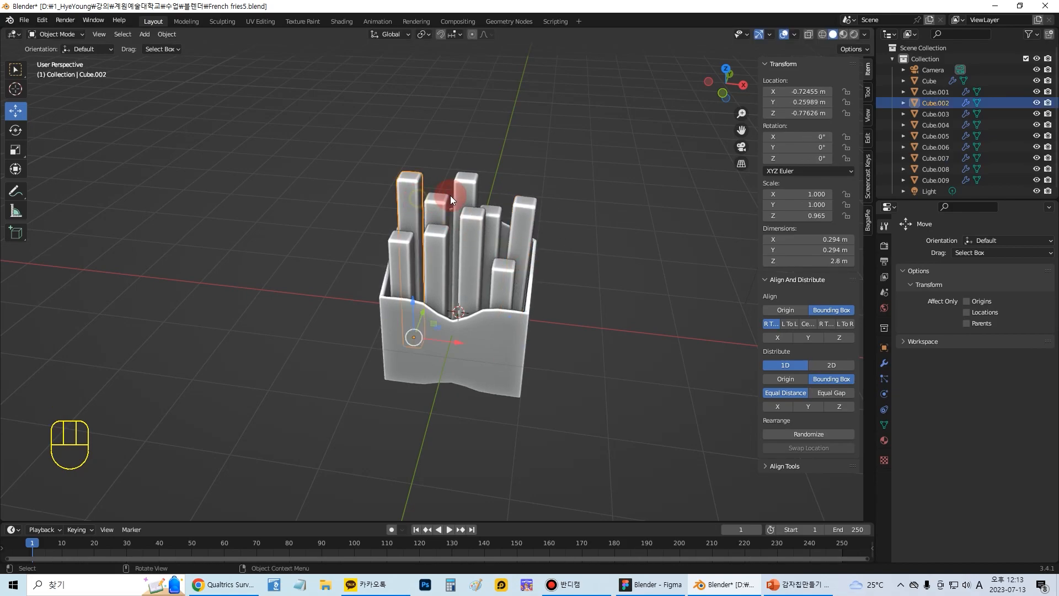
middle_drag(450, 195, 488, 210)
key(r)
click(497, 205)
Tilt rear fry Cube.008 about 4° toward the box's right side and the middle rear fry Cube.009 very slightly left
click(488, 211)
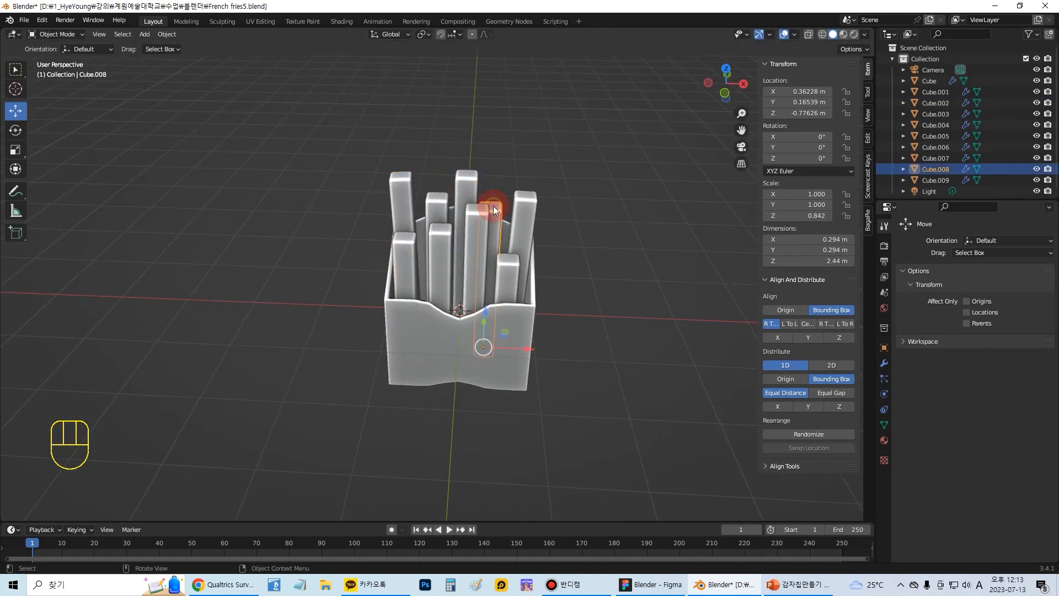
key(r)
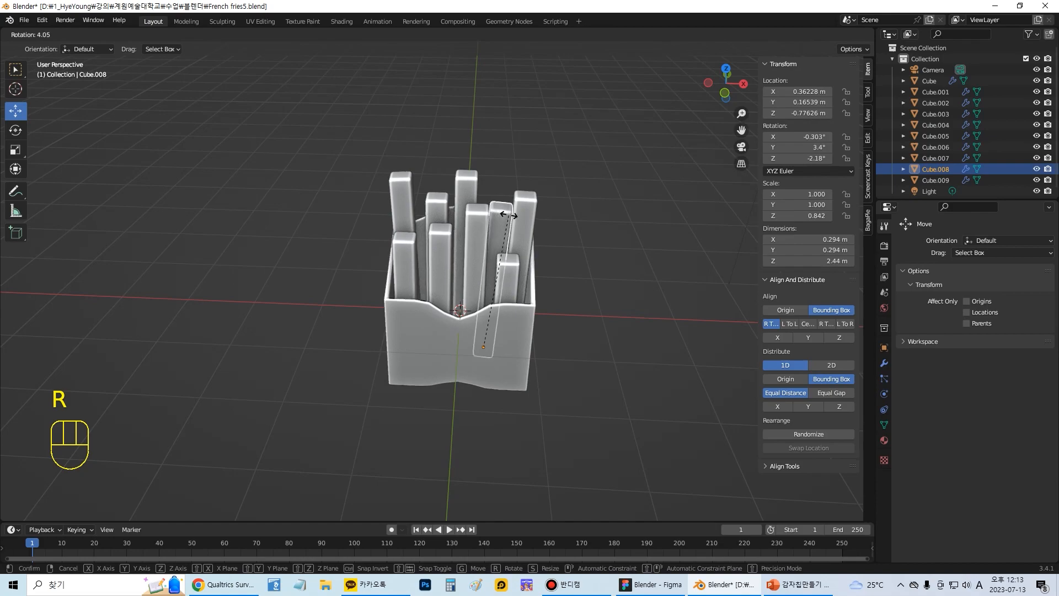
click(468, 186)
click(469, 187)
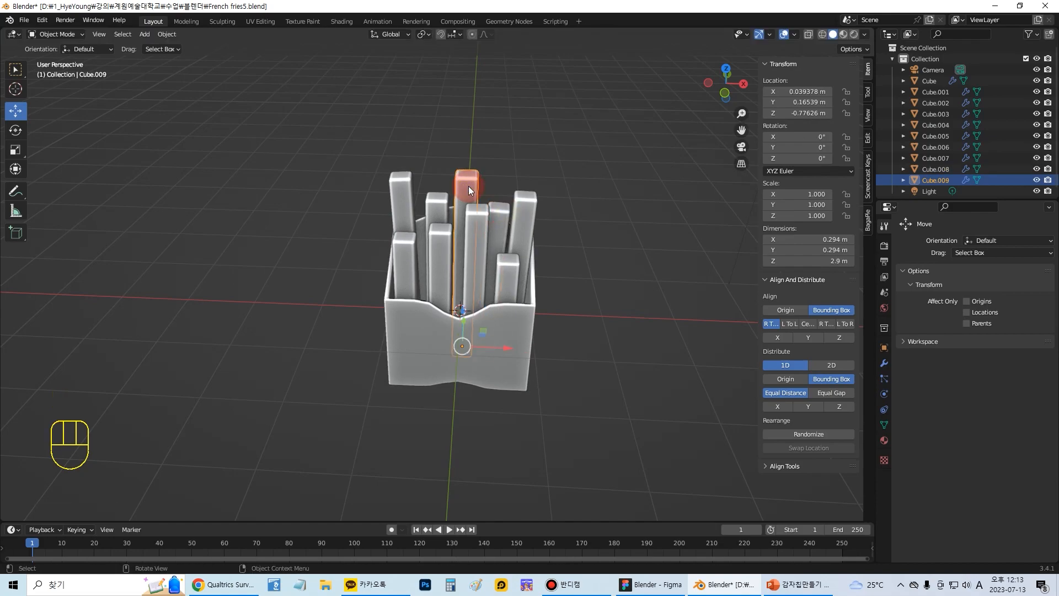
key(r)
click(467, 191)
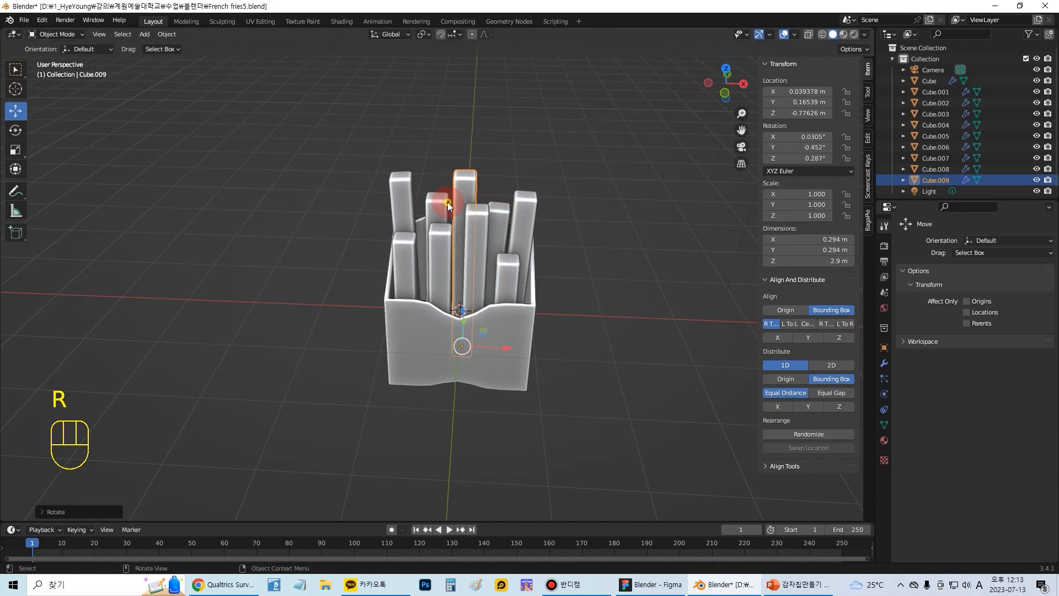
Tilt the rear fry Cube.003 and the front-left fry Cube.001 slightly toward the left side of the box
click(448, 202)
key(r)
click(413, 249)
click(412, 248)
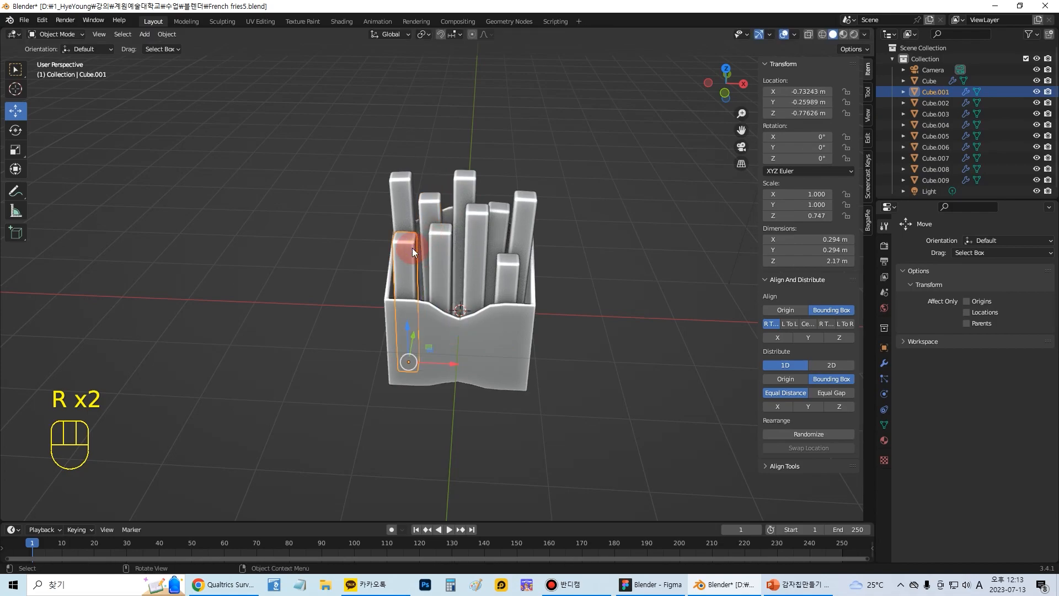
key(r)
click(409, 245)
Tilt front fry Cube.004 slightly left and front fry Cube.005 about 3° to the right
click(437, 245)
key(r)
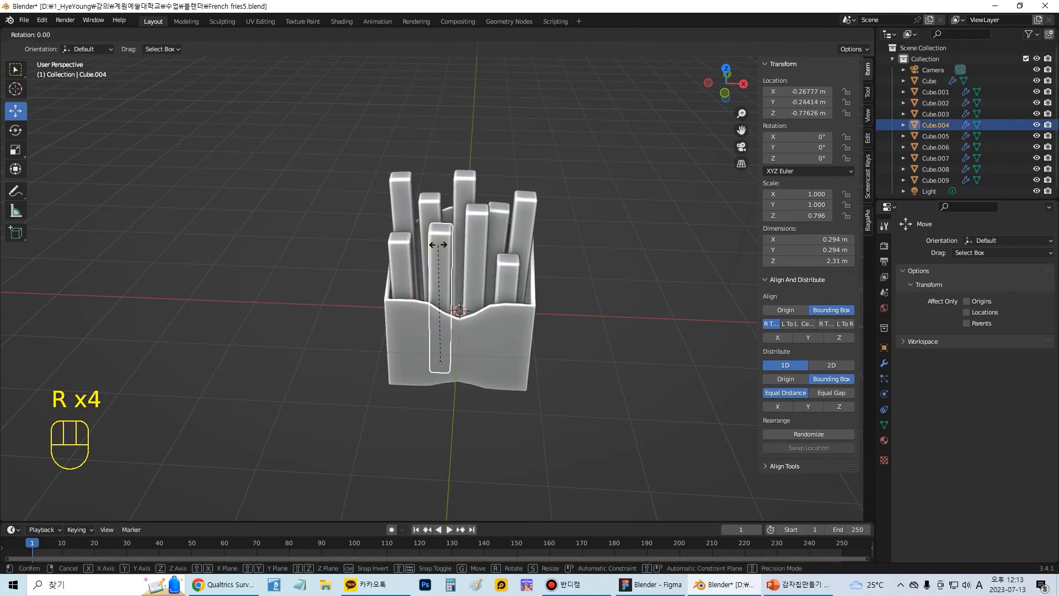
click(432, 246)
click(475, 246)
key(r)
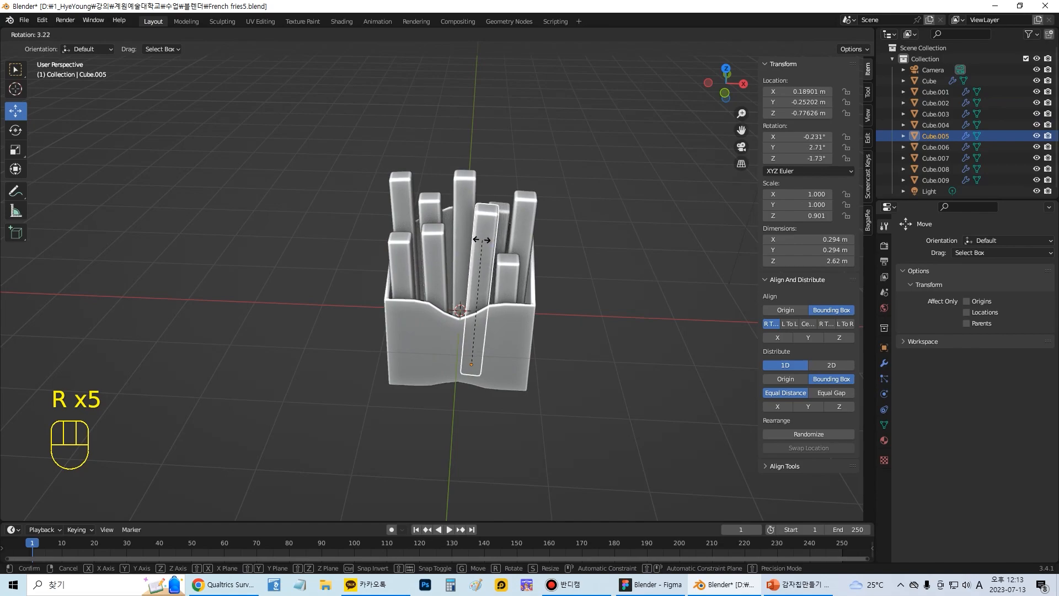
click(507, 255)
Tilt the short front-right fry Cube.006 outward to a Y rotation of about 4.6°
click(511, 257)
key(r)
click(523, 260)
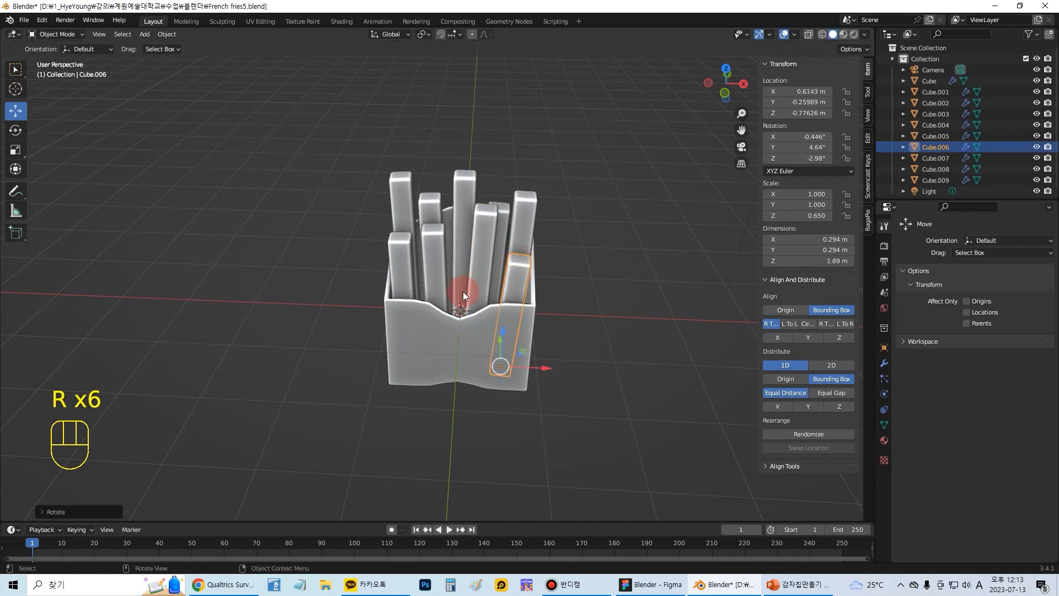
Move the front-left fry Cube.001 inward to about X -0.66 m and tilt it further outward
click(405, 277)
drag(451, 362, 458, 358)
key(r)
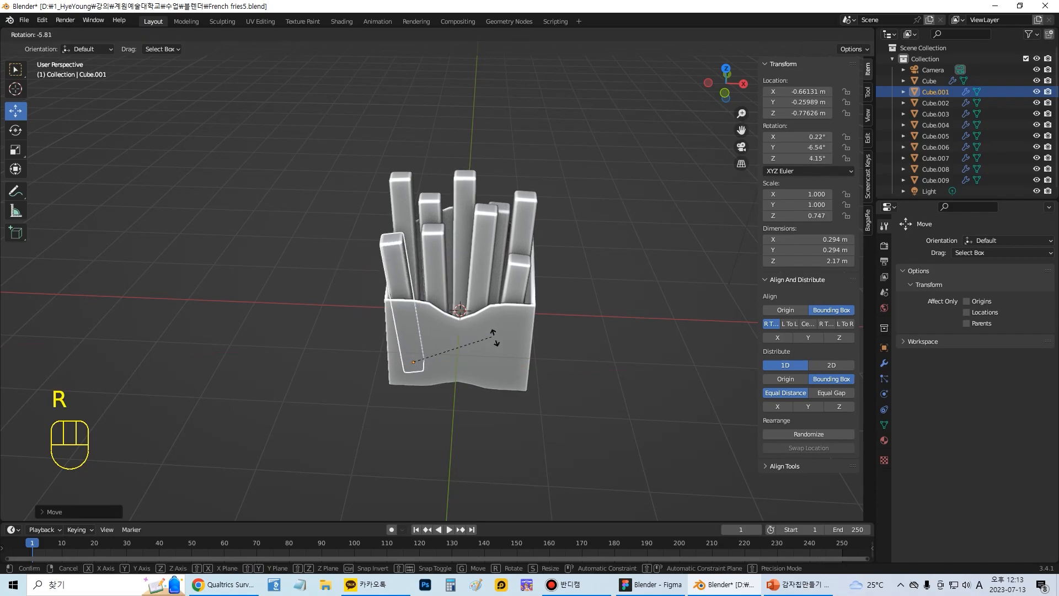
click(524, 312)
Tilt front fry Cube.005 to a Y rotation of about 4.3° and move it along X to about 0.076 m
click(521, 281)
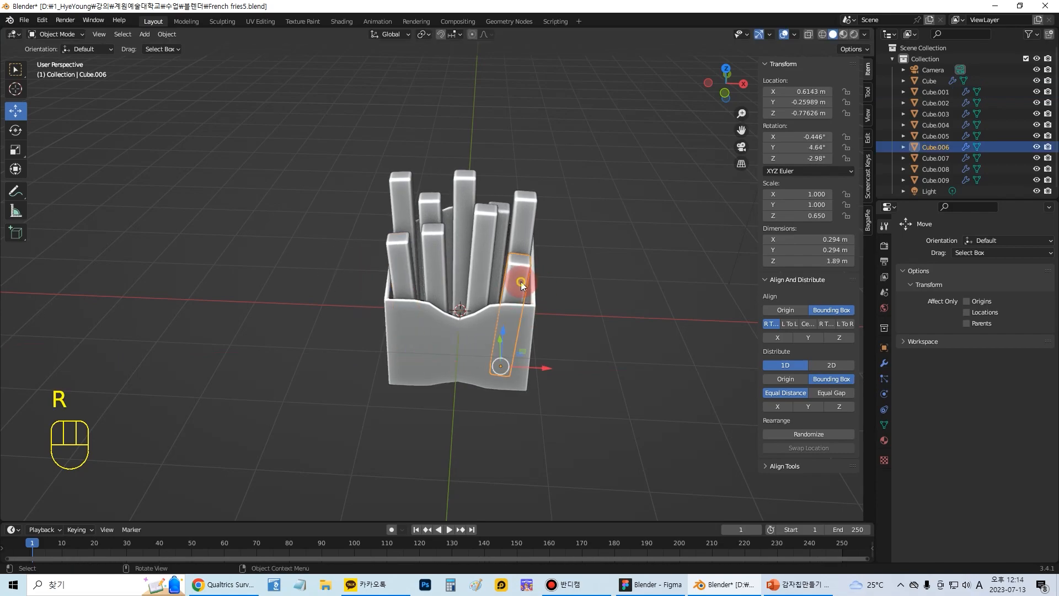
click(488, 271)
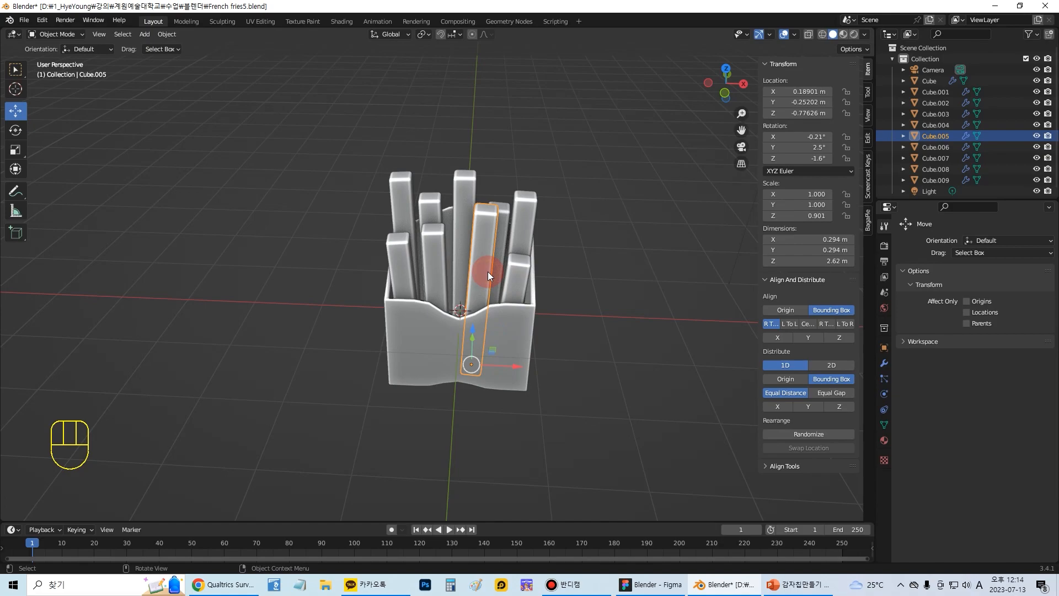
key(r)
click(514, 365)
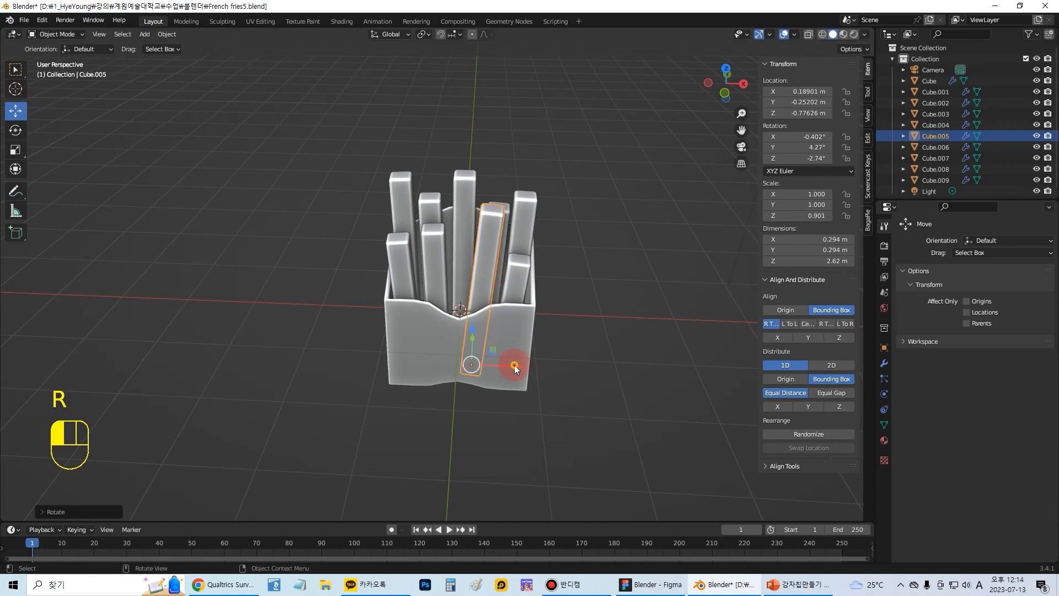
drag(514, 365, 504, 363)
middle_drag(612, 309, 610, 276)
click(623, 261)
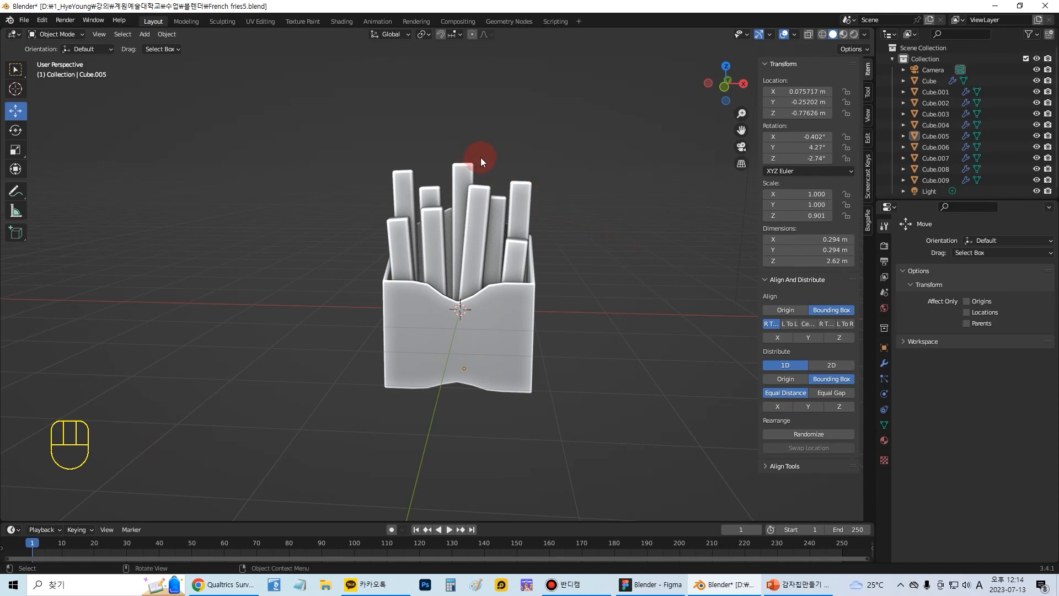
Save the French fries5.blend file
key(ctrl+s)
click(436, 125)
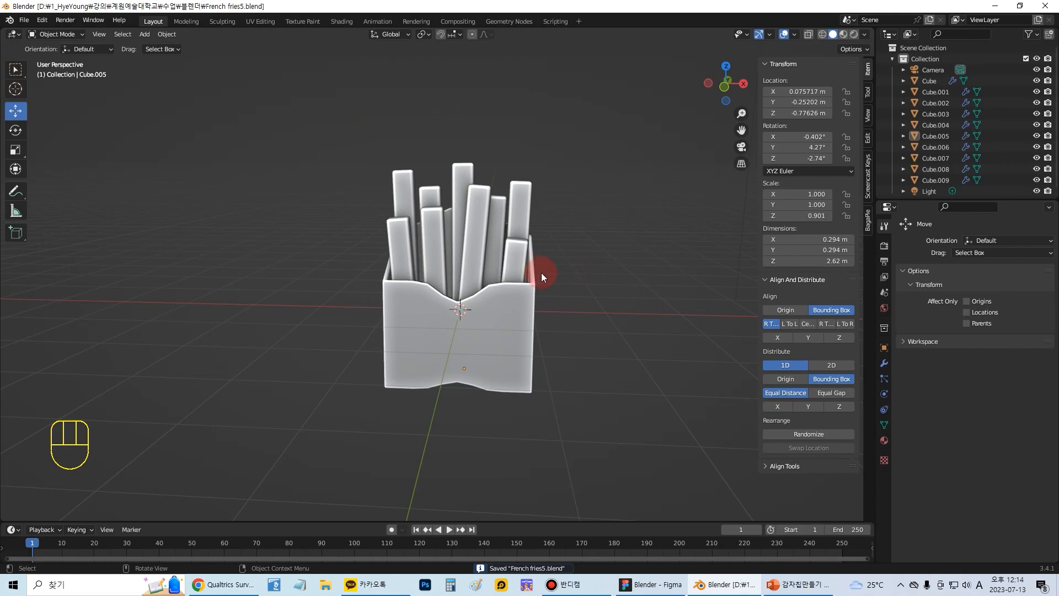
scroll(542, 272, up, 4)
middle_drag(542, 273, 597, 260)
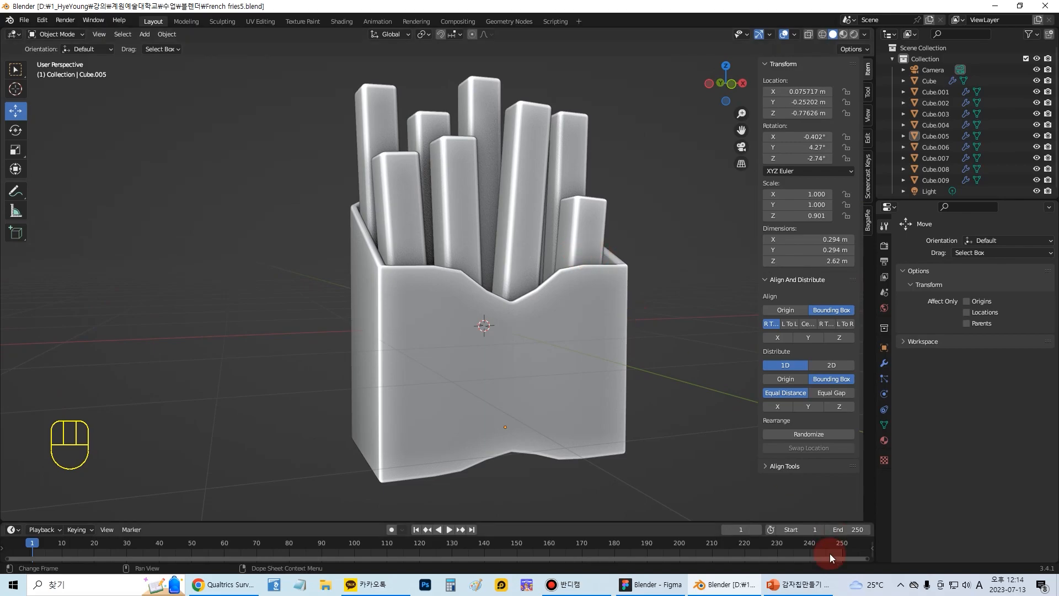
Switch to Figma to view the French fries character reference images, and return to Blender
click(651, 584)
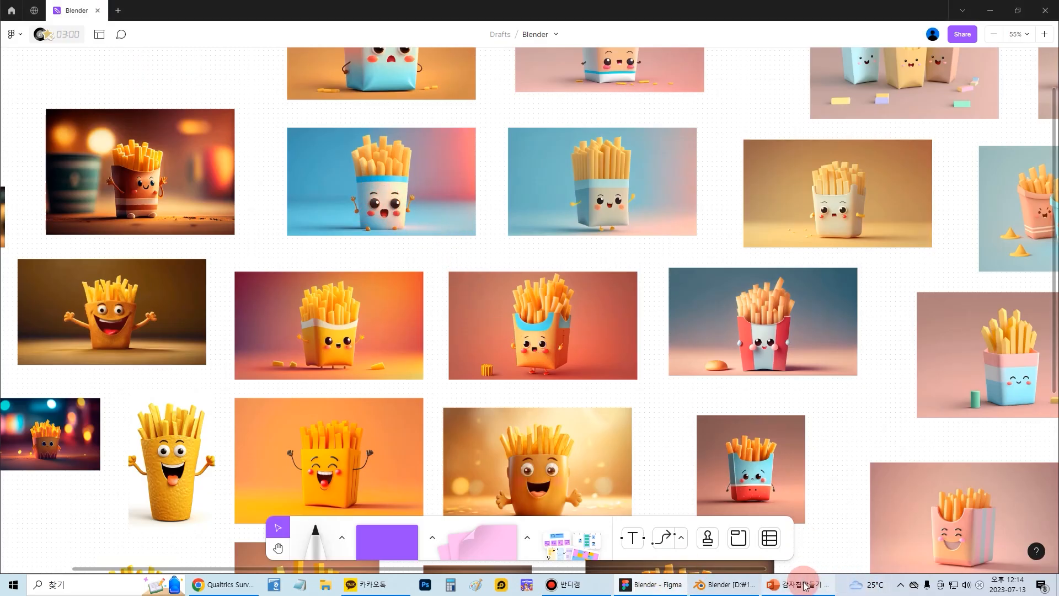
click(710, 589)
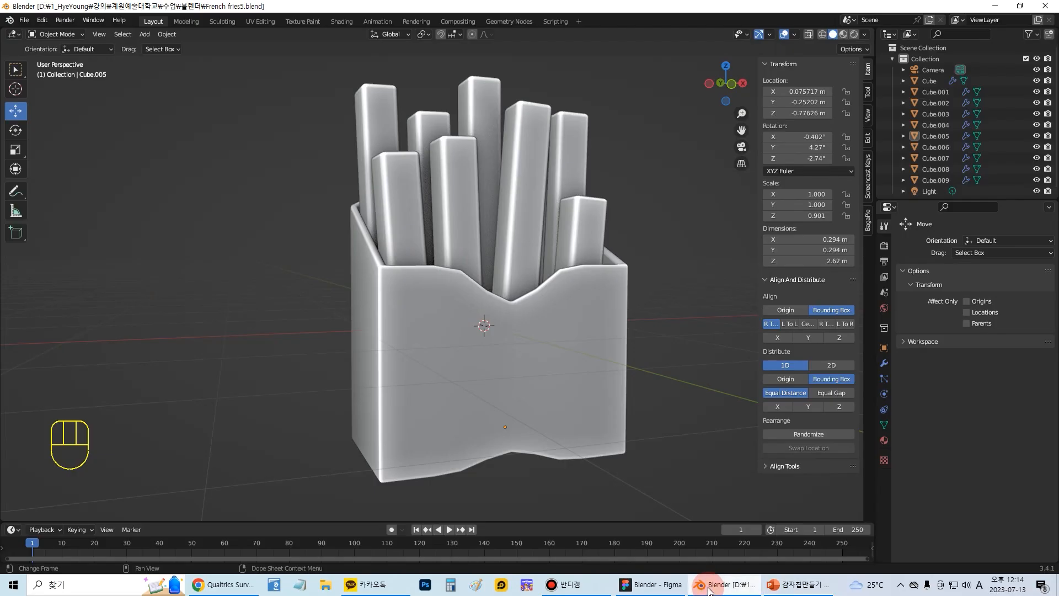
middle_drag(505, 300, 465, 297)
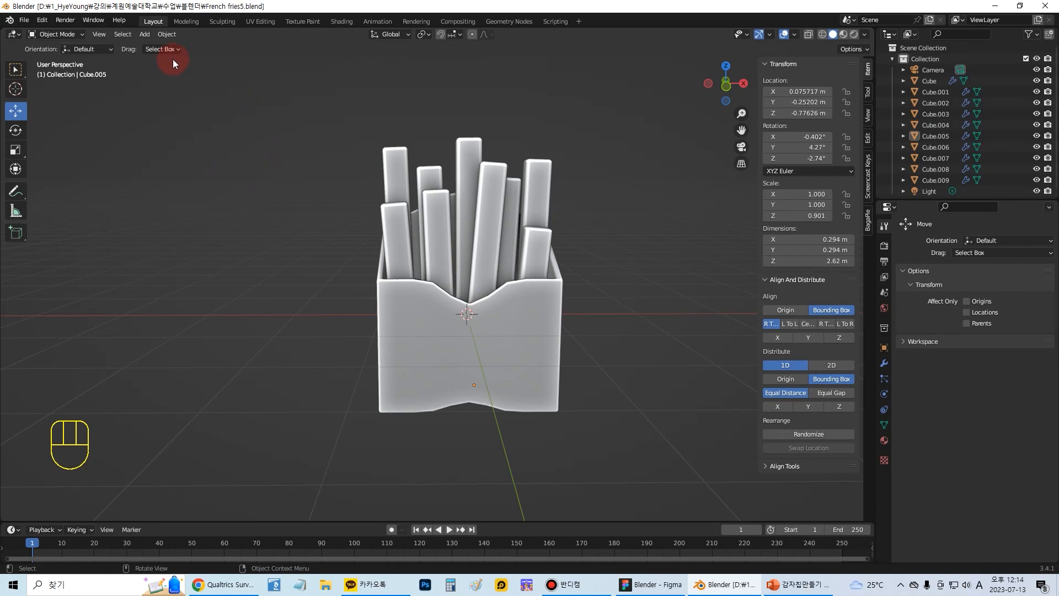
Add a single-vertex mesh object at the 3D cursor
click(146, 35)
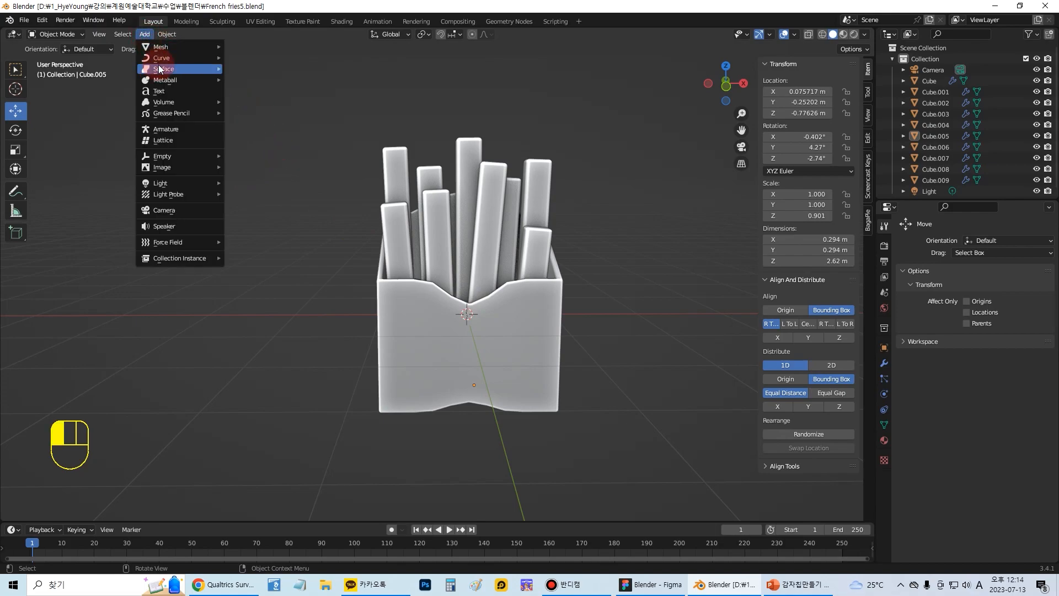
mouse_move(164, 47)
mouse_move(276, 196)
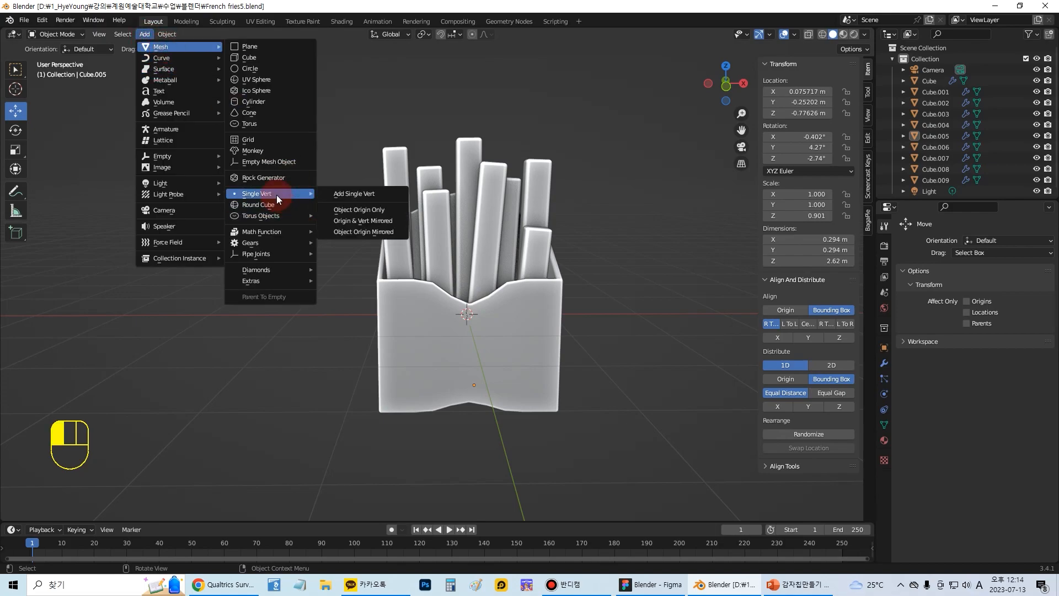
click(340, 196)
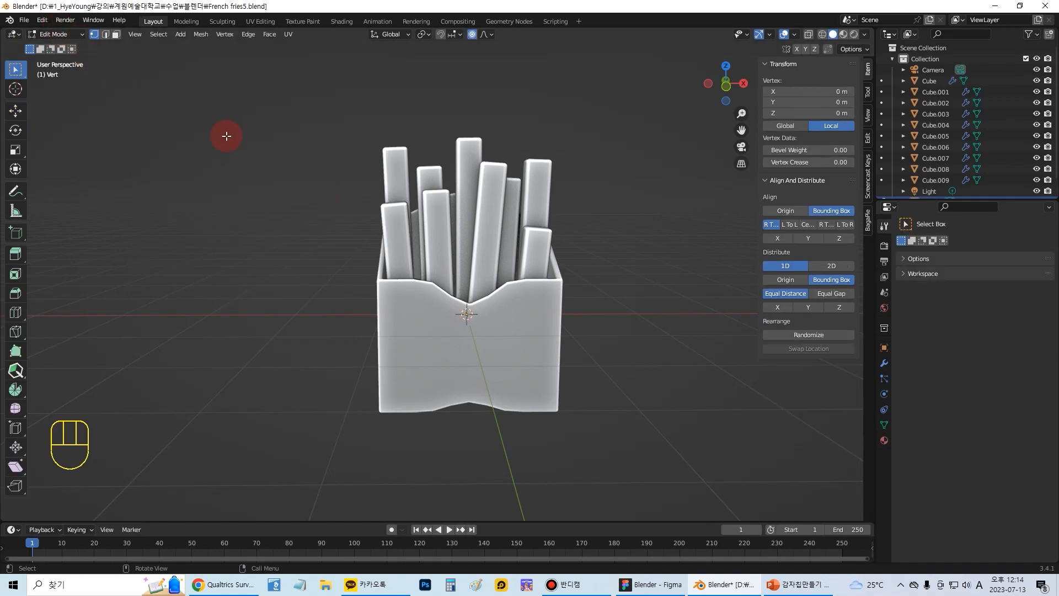
Extrude the vertex about 0.58 m along the positive X axis to form an edge
scroll(541, 338, up, 5)
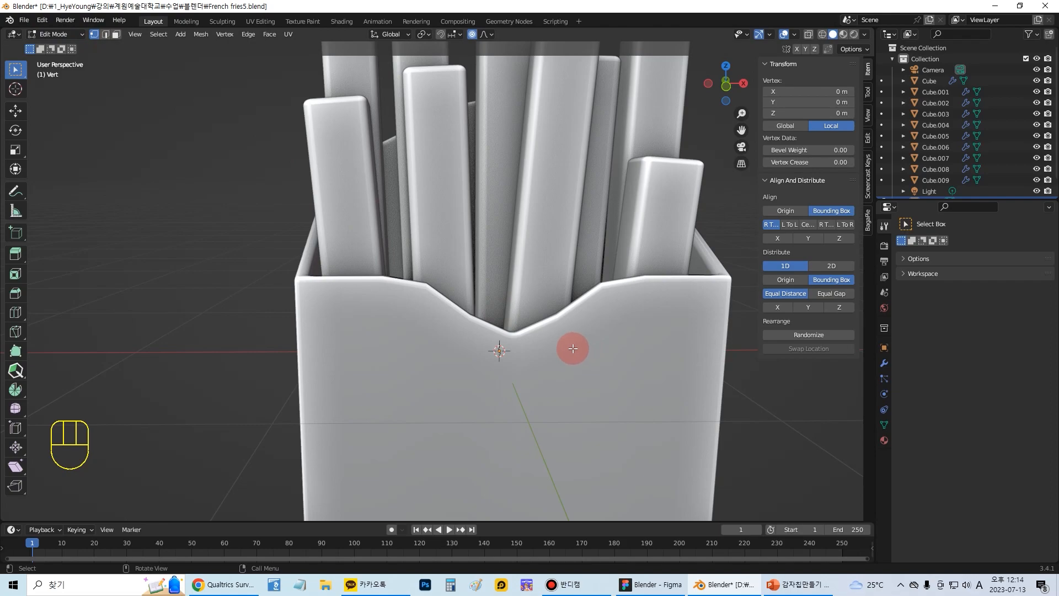
key(e)
key(x)
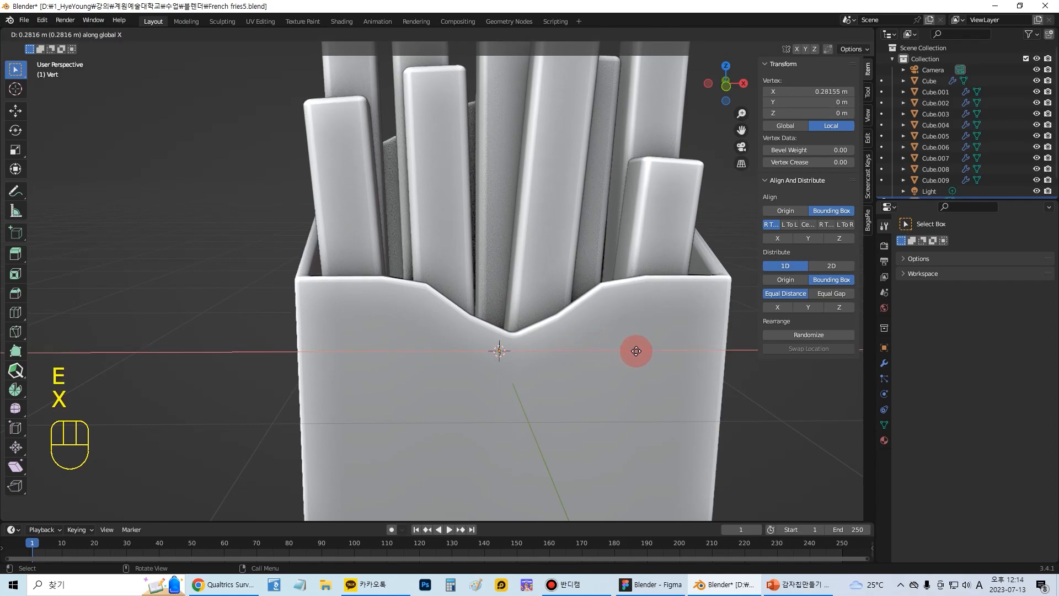
click(678, 373)
Return to Object Mode and move the edge object along Y to about -1.08 m, in front of the box
middle_drag(676, 371, 665, 426)
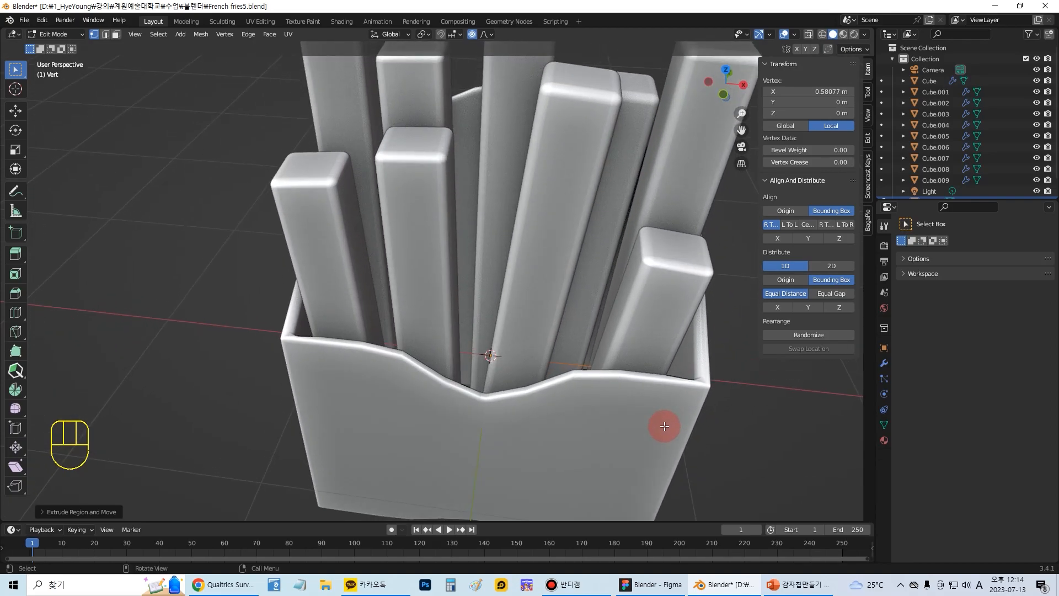
click(64, 37)
click(61, 49)
middle_drag(601, 333, 726, 337)
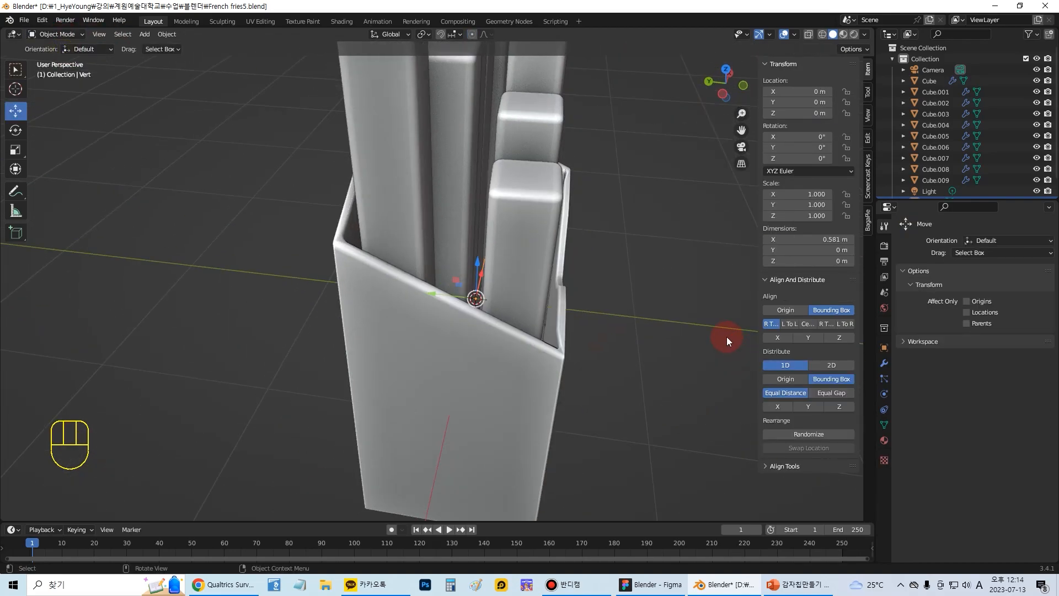
drag(421, 296, 610, 309)
middle_drag(610, 309, 525, 346)
scroll(680, 432, down, 5)
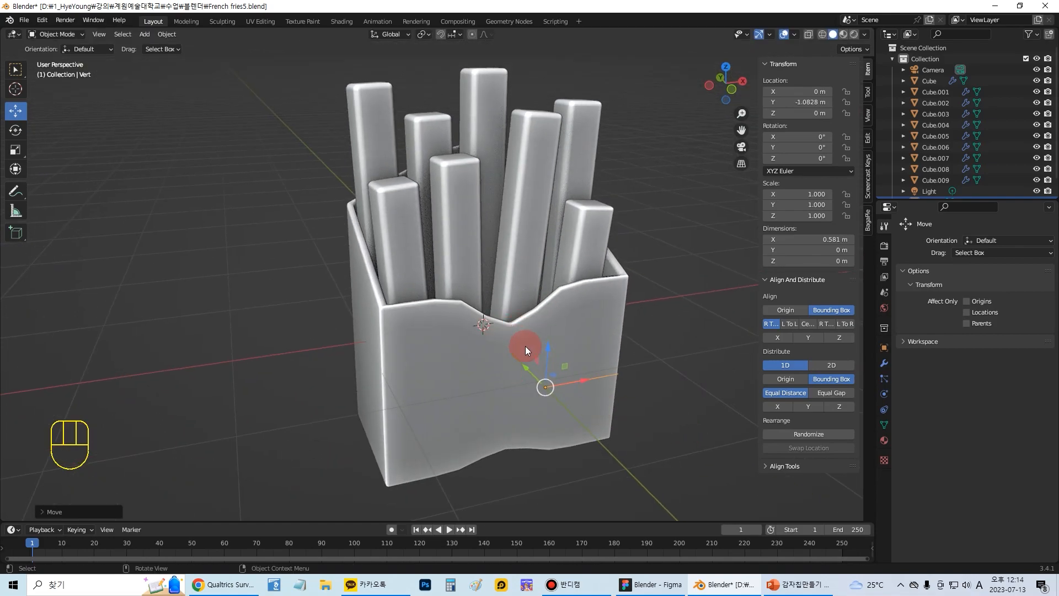
Delete the edge object and place the 3D cursor on the front face of the box, near its middle
click(672, 405)
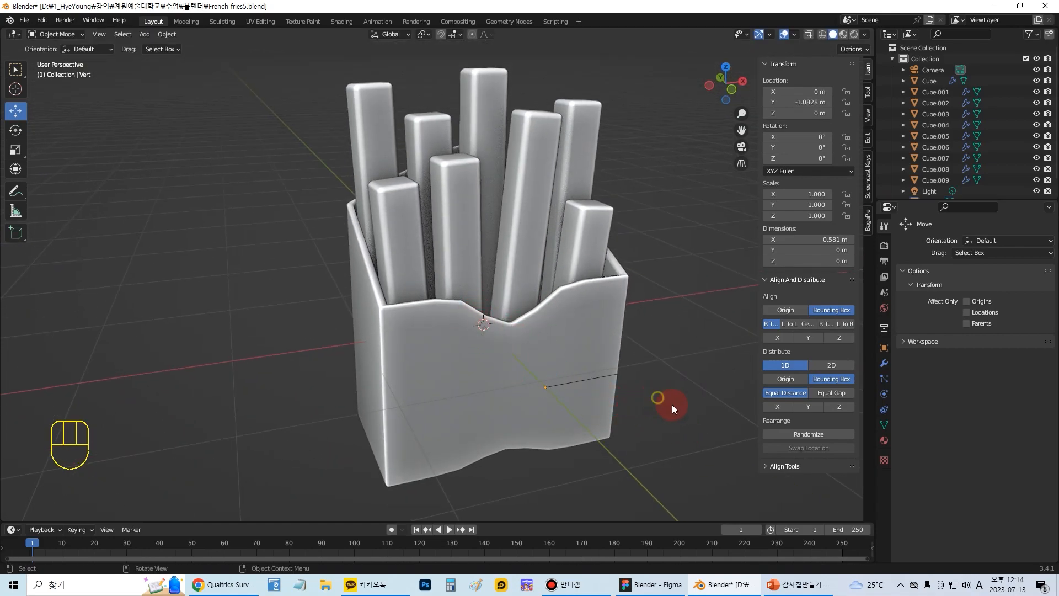
key(Delete)
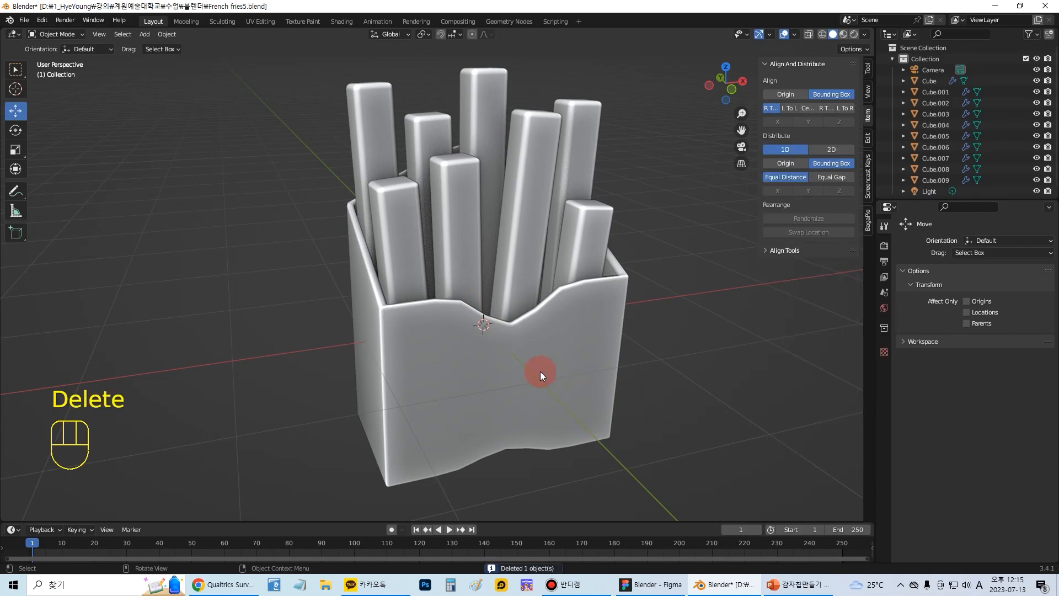
click(15, 91)
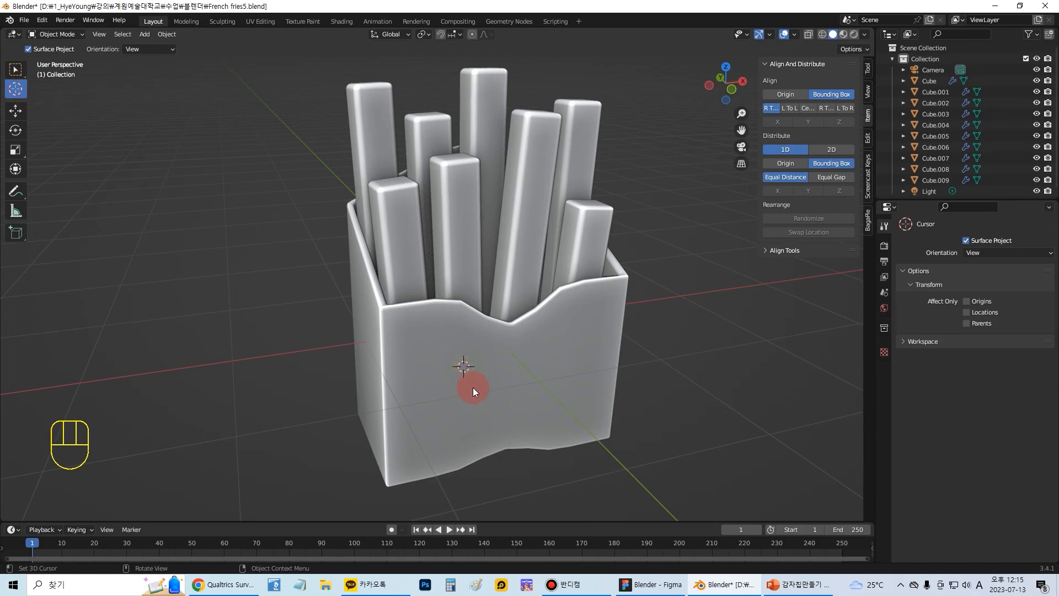
drag(498, 399, 532, 399)
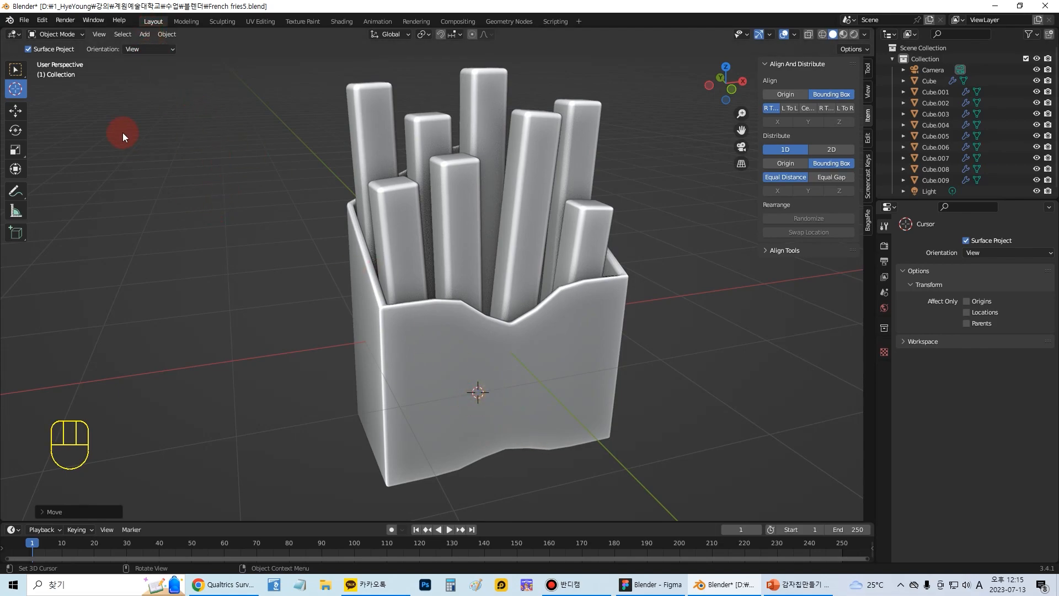
click(514, 398)
Add a new single-vertex mesh object at the 3D cursor on the box's front face
click(15, 69)
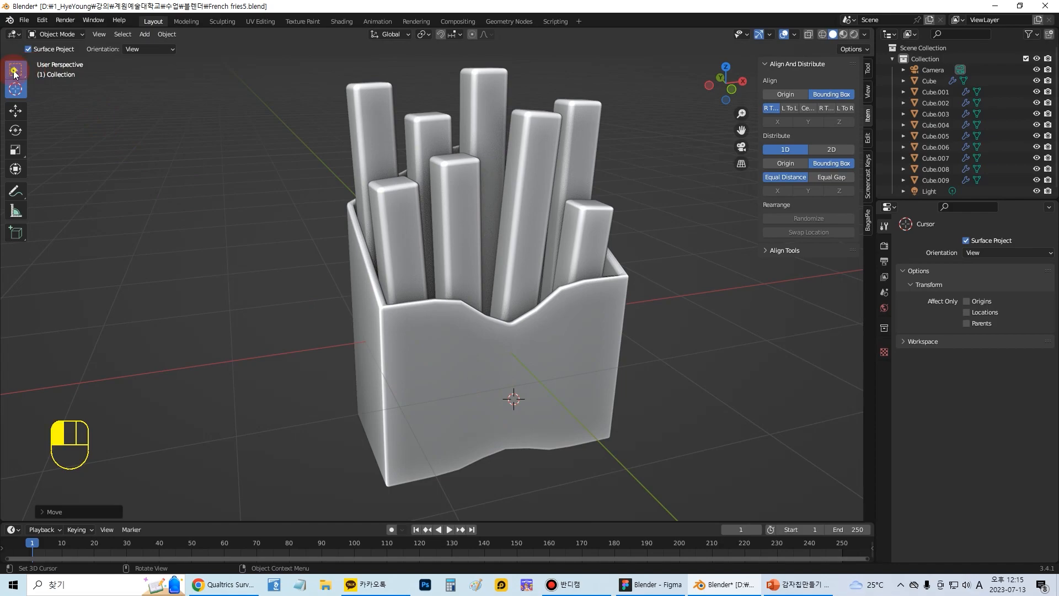
click(166, 34)
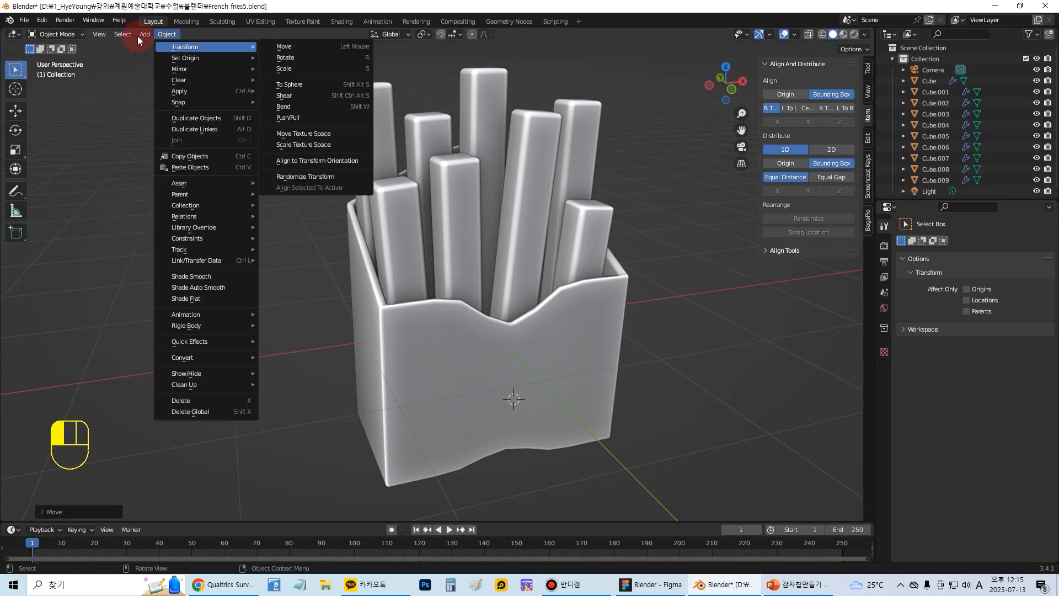
mouse_move(141, 35)
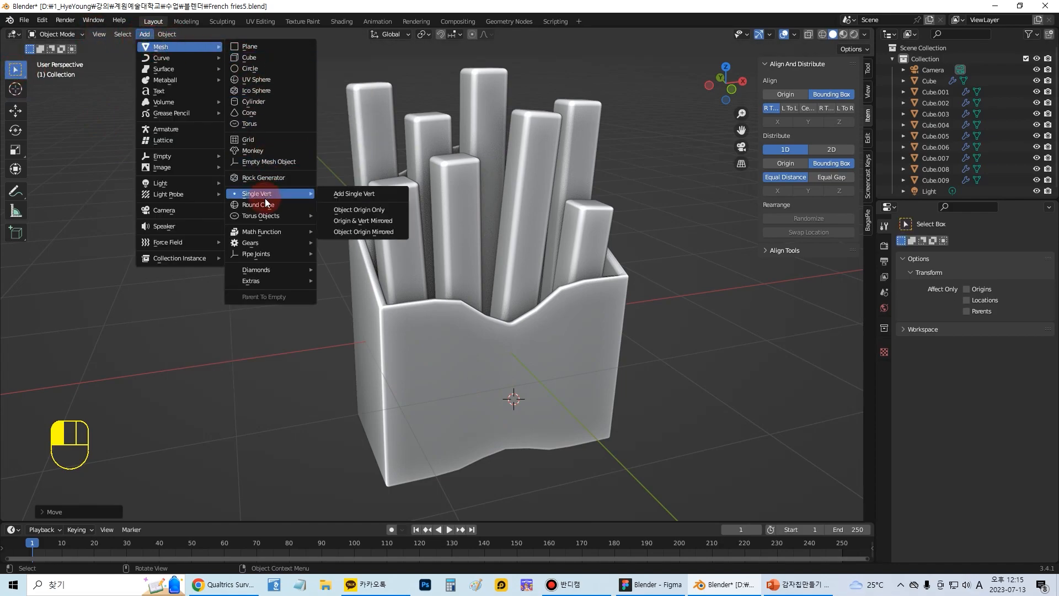
click(345, 194)
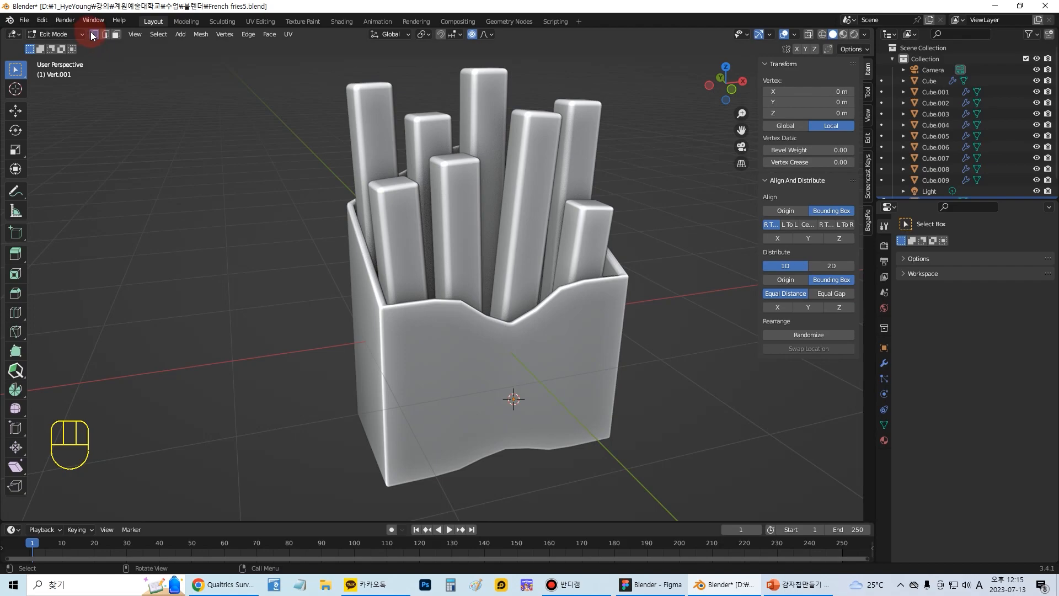
Extrude the new vertex about 0.58 m along the positive X axis
key(e)
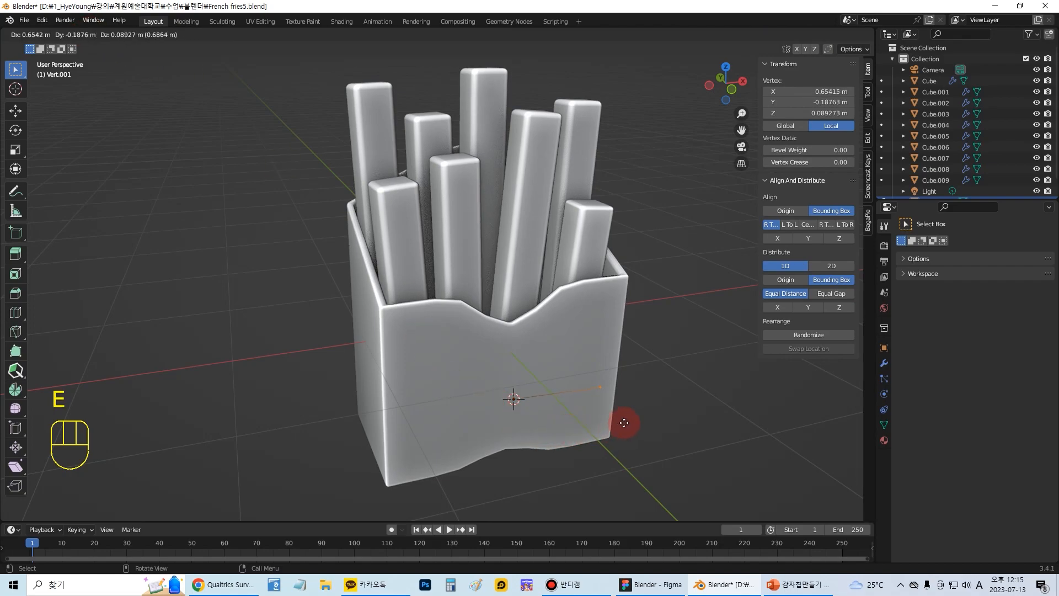
key(x)
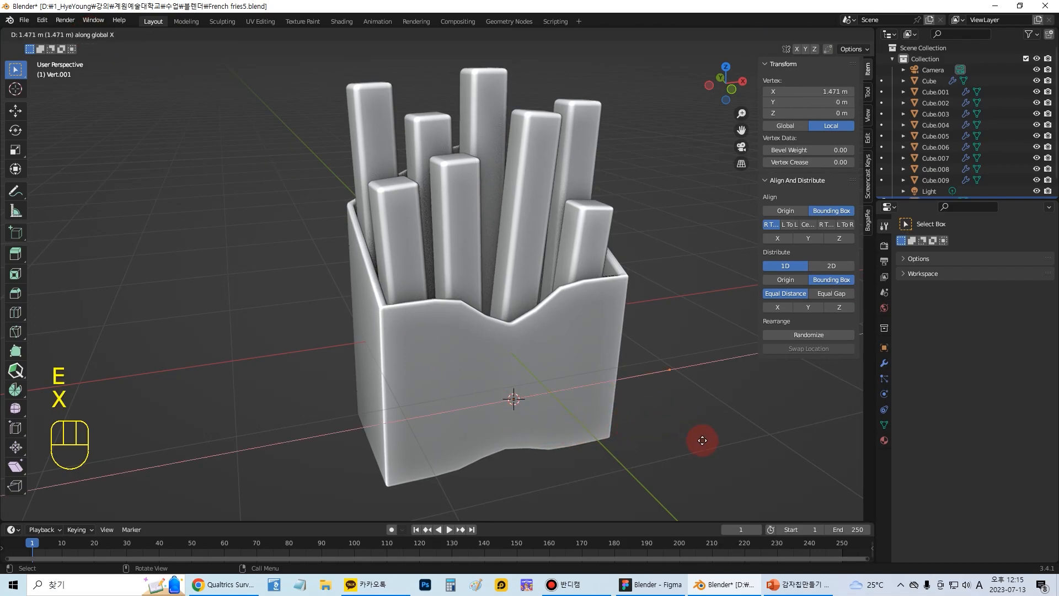
click(598, 442)
Select the whole edge on the box's front and subdivide it once
scroll(585, 421, up, 3)
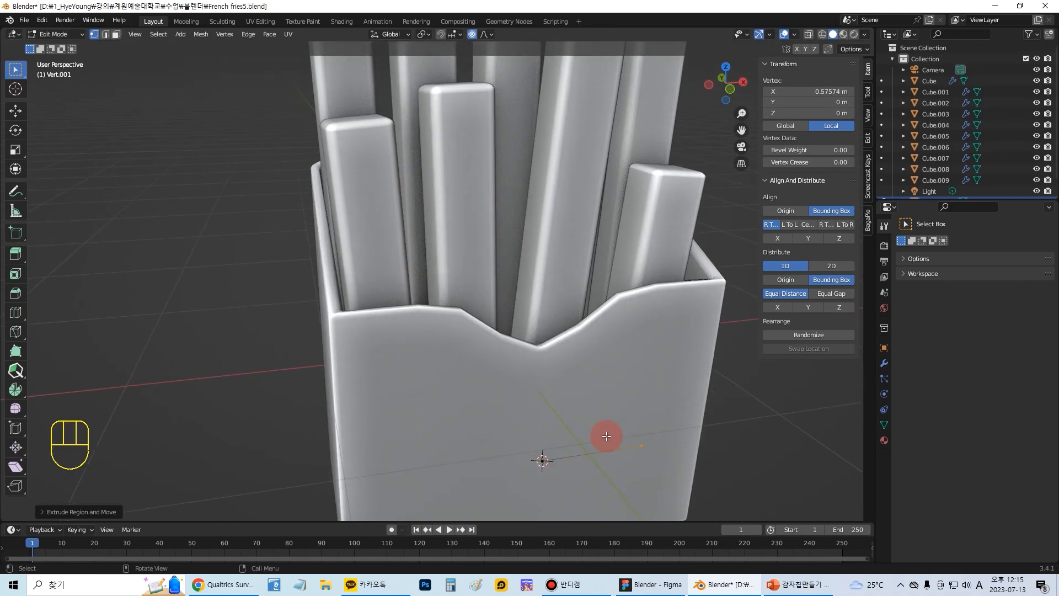
shift+middle_drag(607, 435, 523, 317)
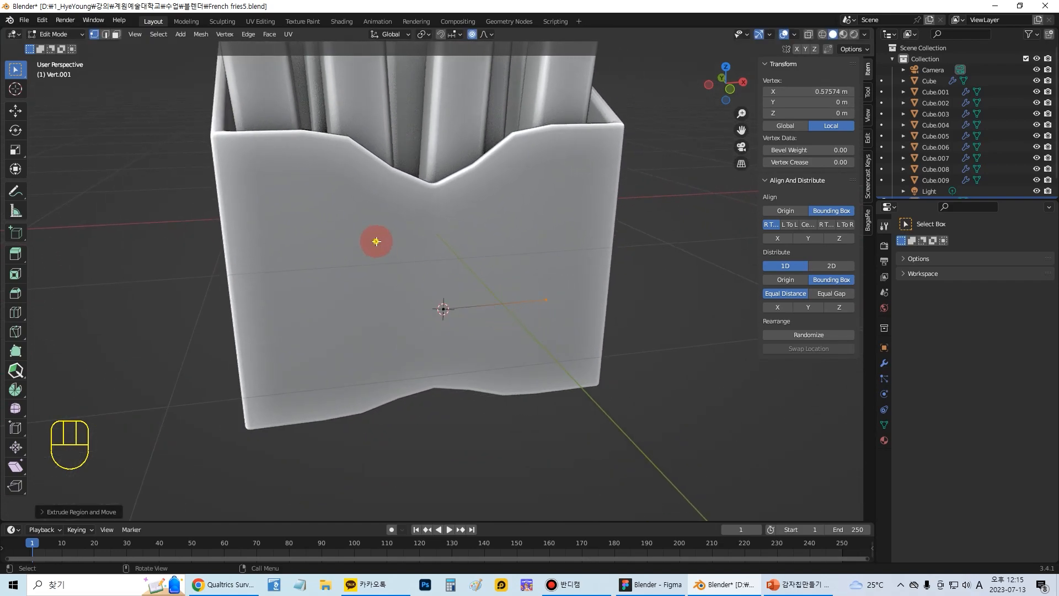
drag(373, 238, 614, 369)
right_click(503, 303)
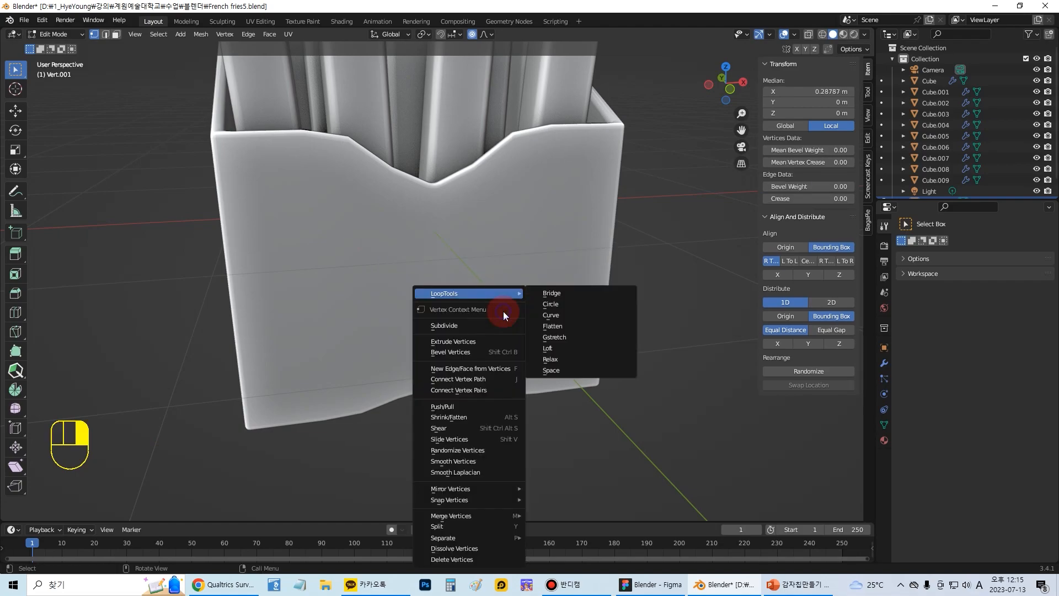
click(448, 327)
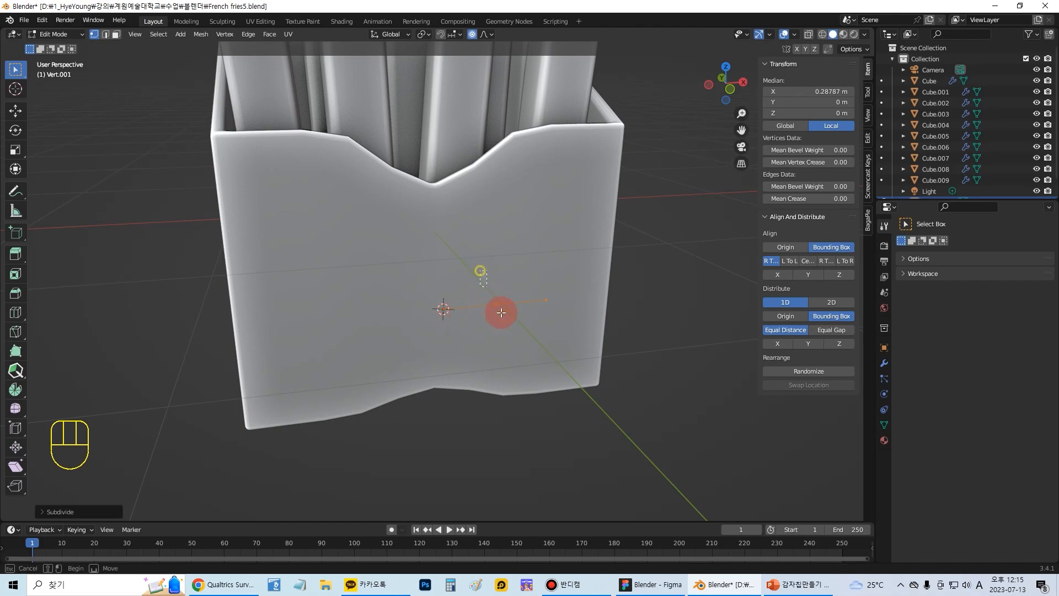
Try moving the edge's middle vertex with proportional editing on, and undo the move
click(515, 339)
key(g)
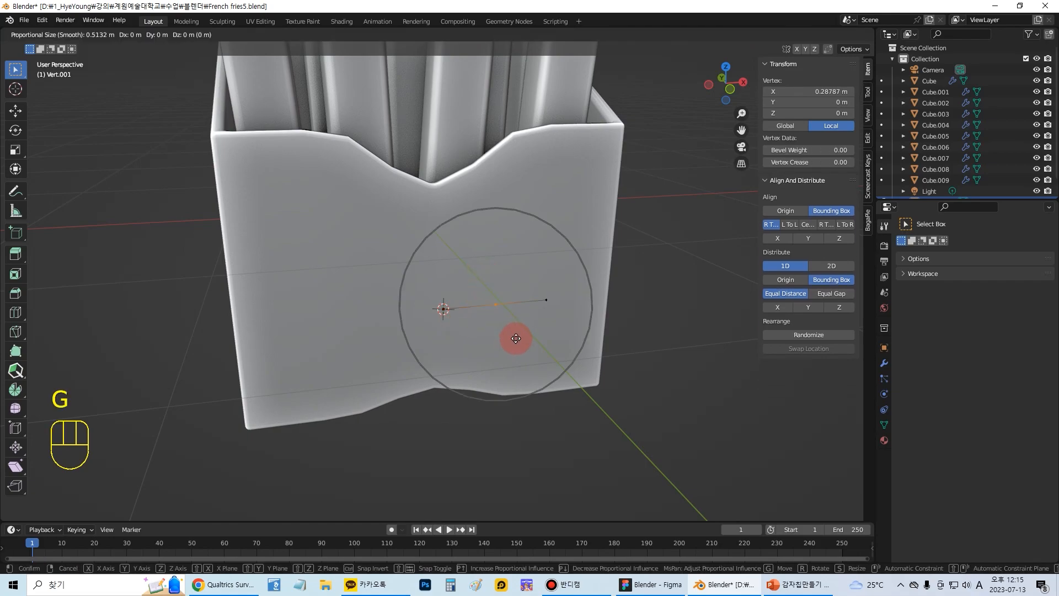
click(598, 126)
key(ctrl+z)
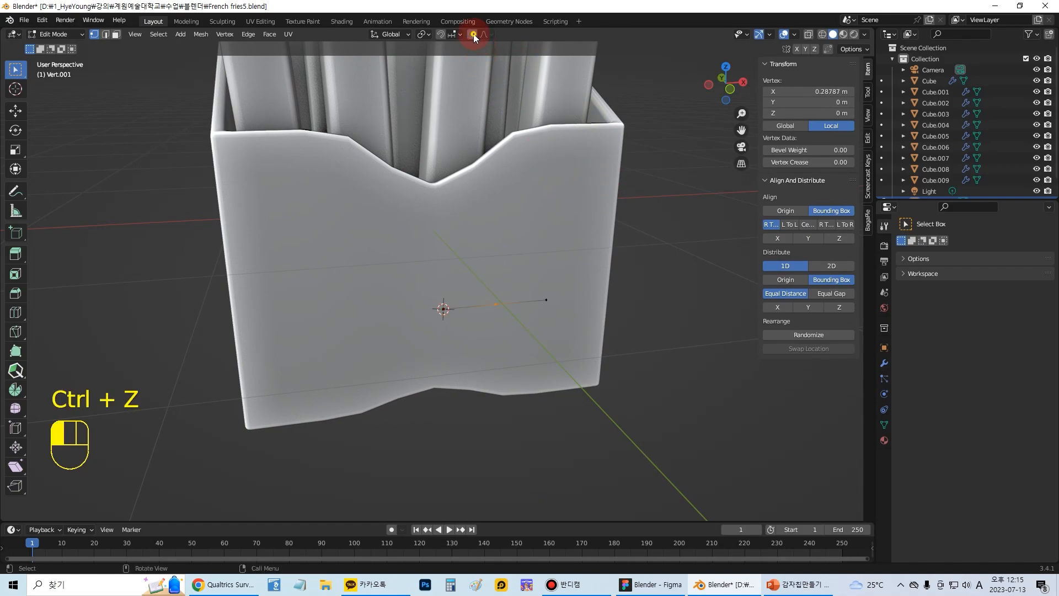
Turn off proportional editing and raise the middle vertex about 0.21 m along Z to form a peak
click(474, 35)
key(g)
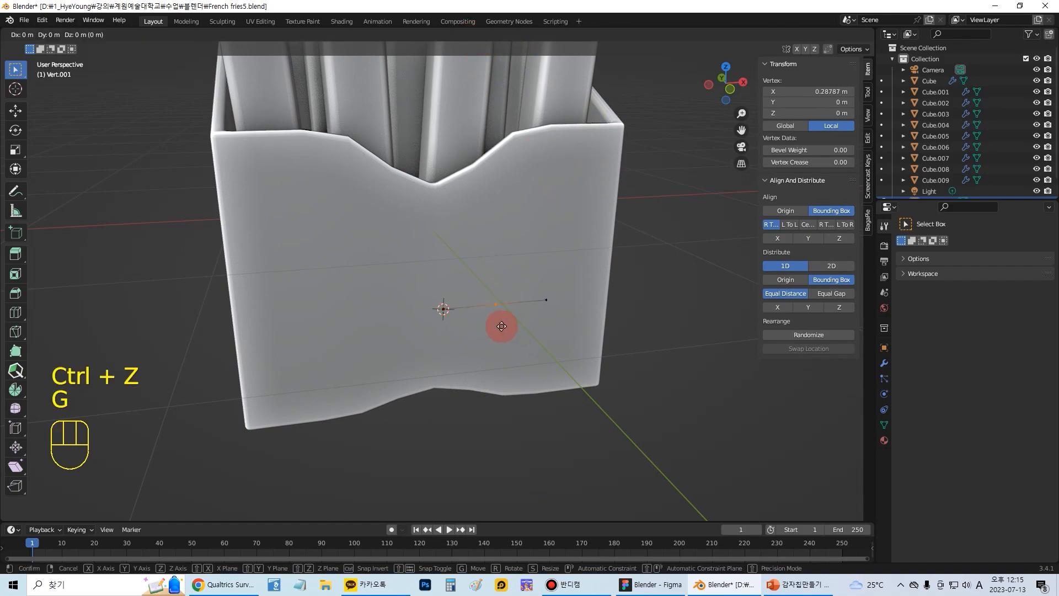
key(z)
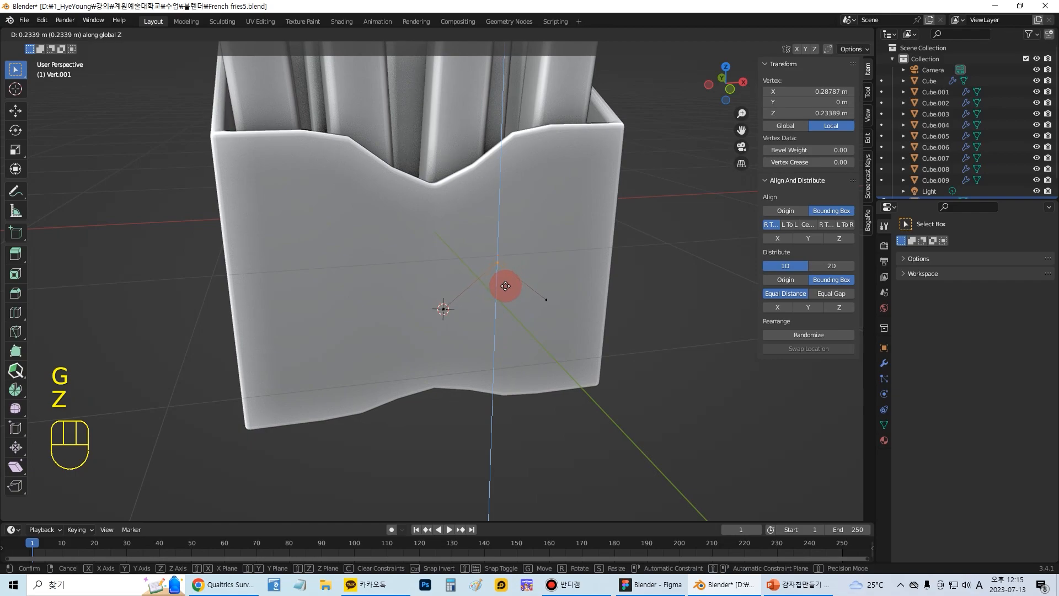
click(505, 288)
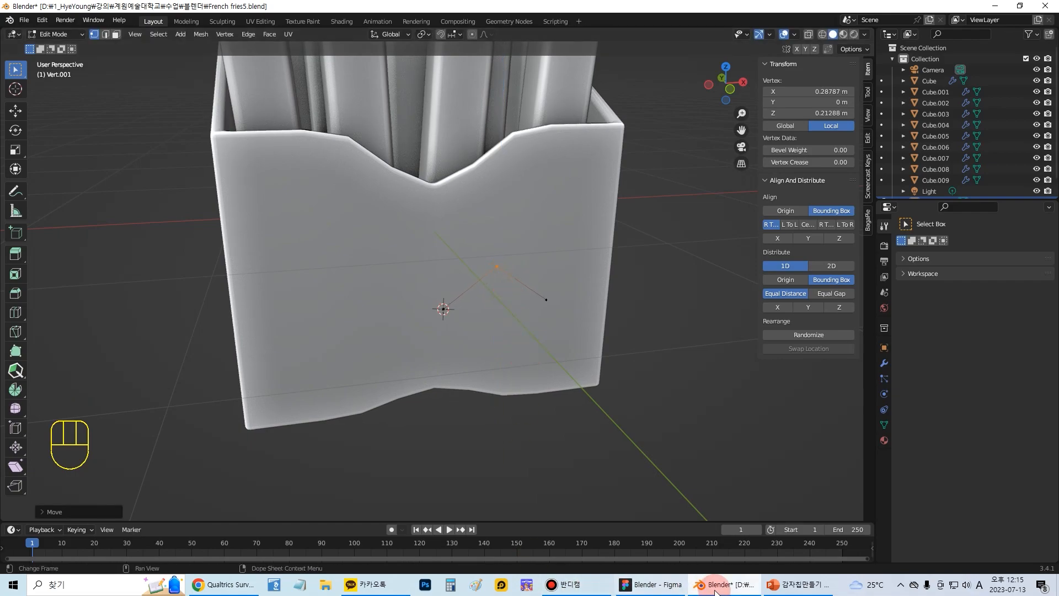
Switch to Figma to view the French fries character reference images, and return to Blender
click(651, 584)
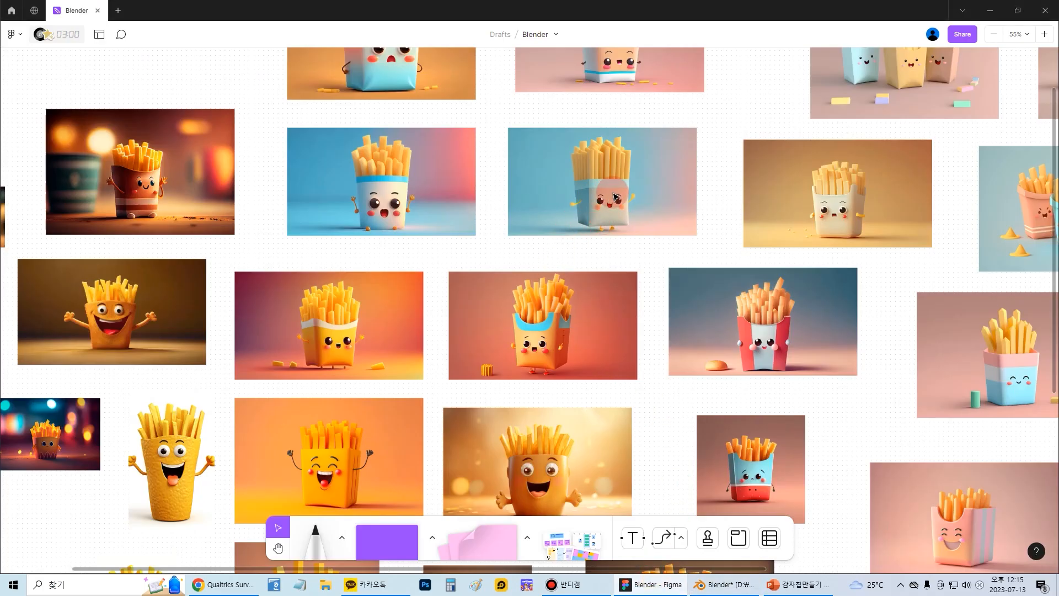
click(792, 589)
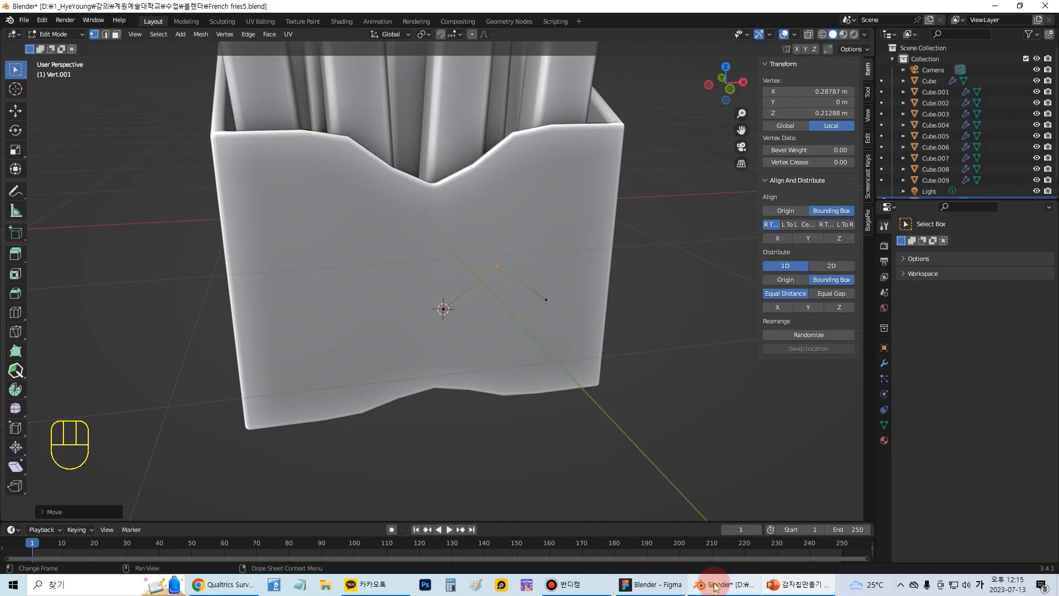
click(709, 585)
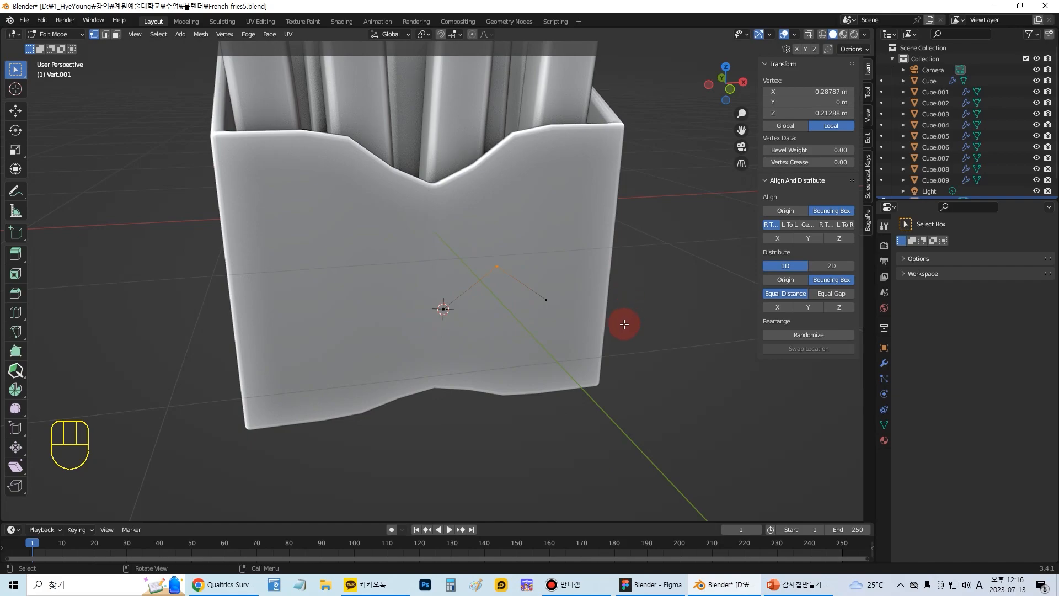
Return to Object Mode and leave all objects deselected
drag(460, 227, 511, 284)
scroll(548, 279, down, 4)
middle_drag(549, 275, 180, 83)
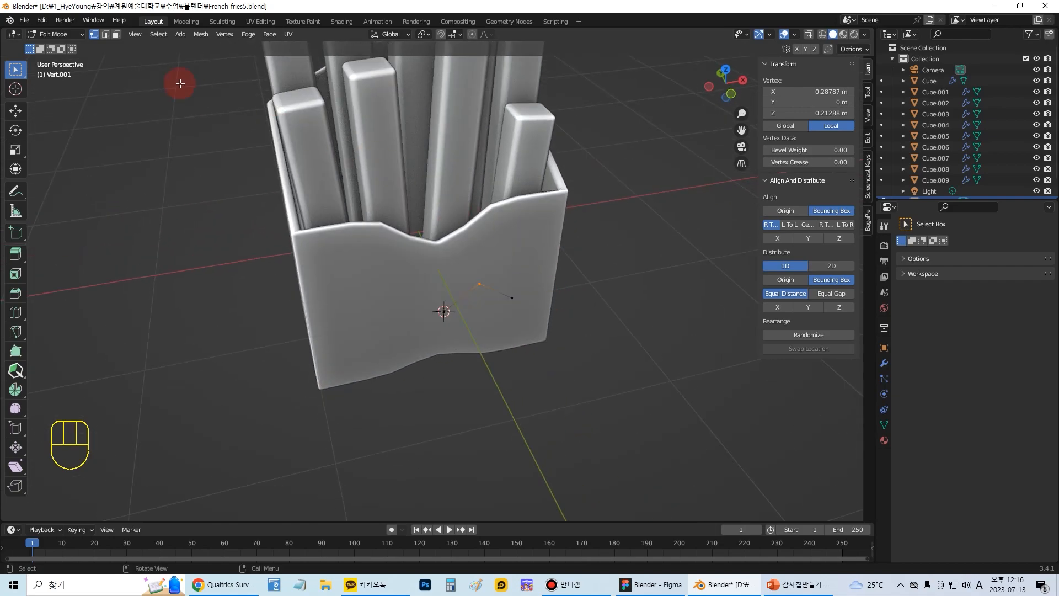
click(38, 35)
click(56, 49)
click(359, 257)
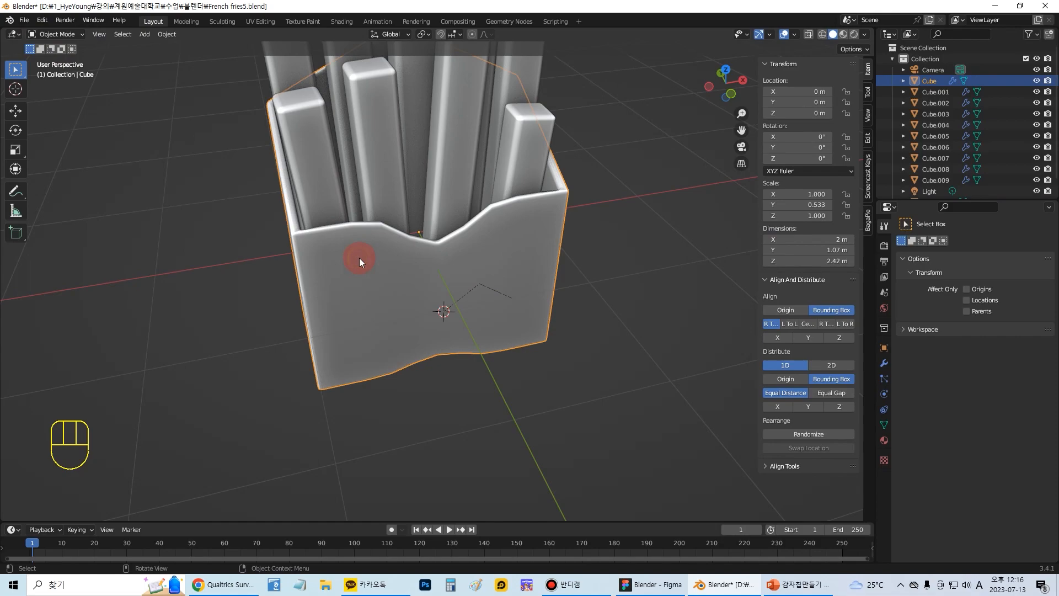
scroll(362, 251, down, 2)
click(190, 81)
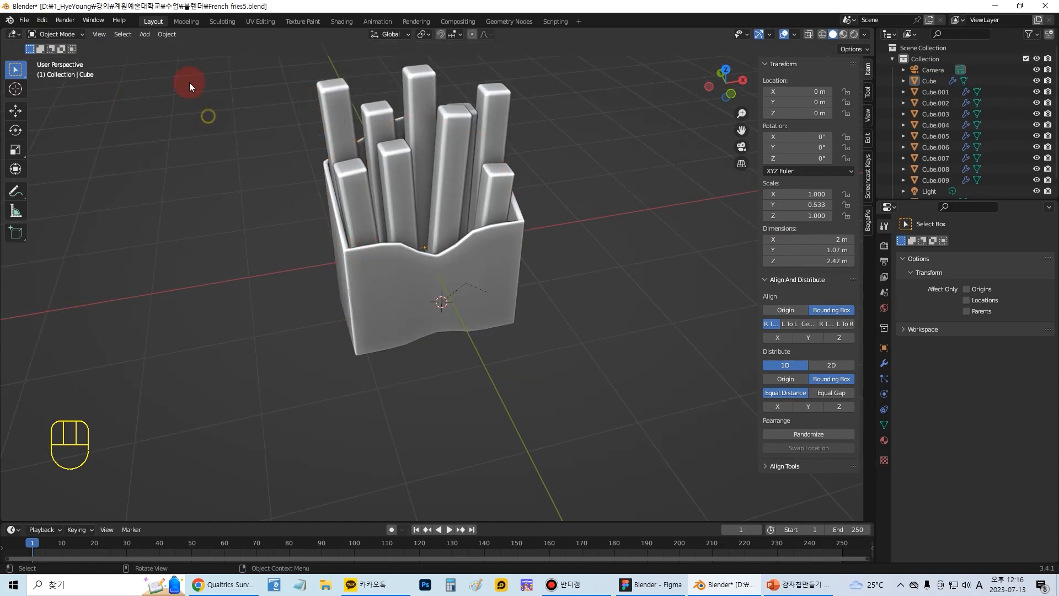
Add a cube at the 3D cursor and move it along X to about -2.62 m, beside the fries box
click(166, 34)
click(169, 47)
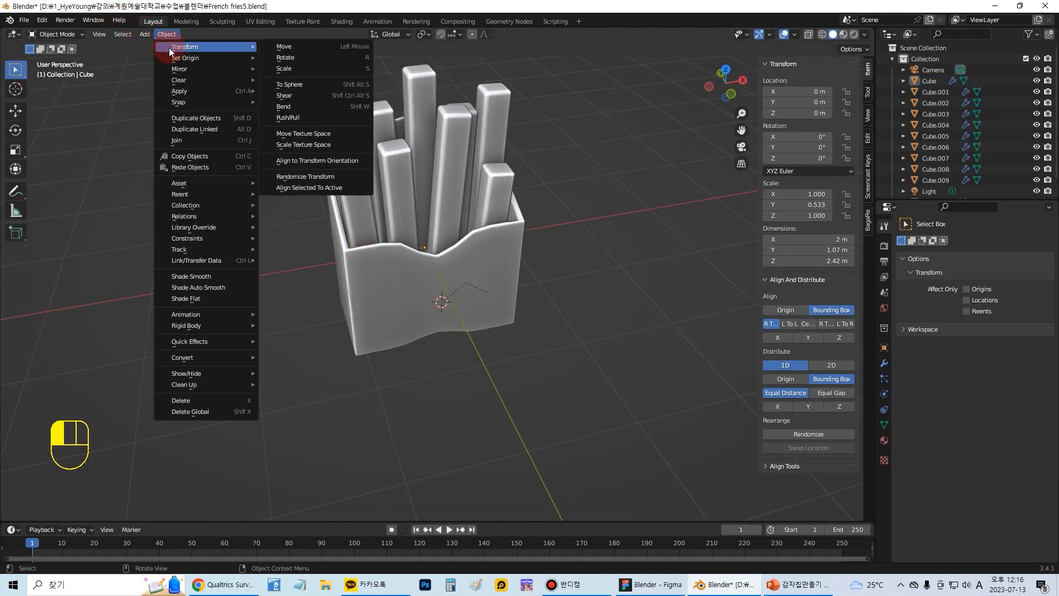
click(144, 34)
mouse_move(150, 46)
click(293, 58)
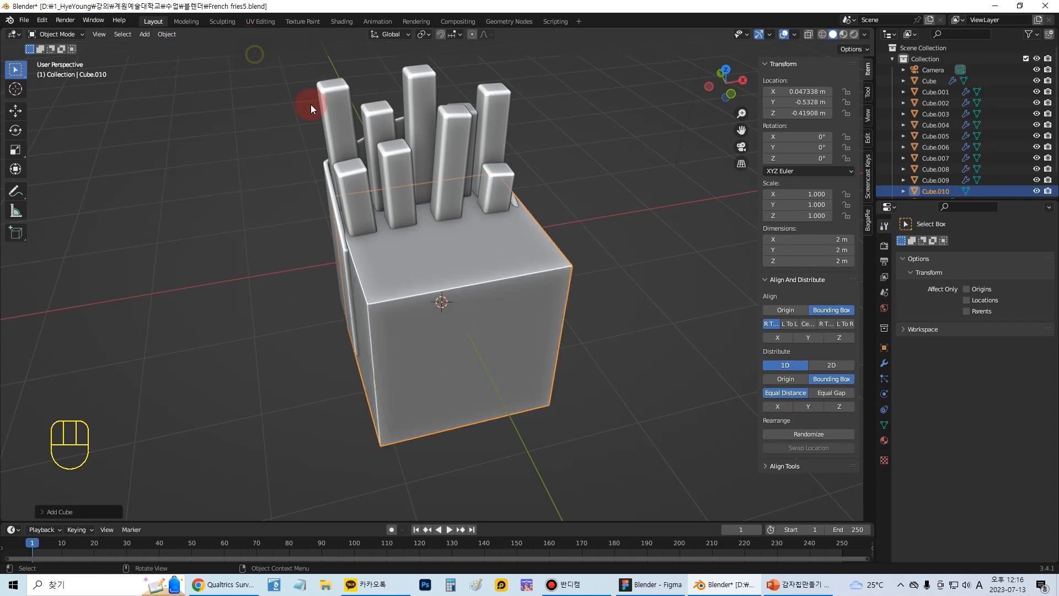
click(16, 111)
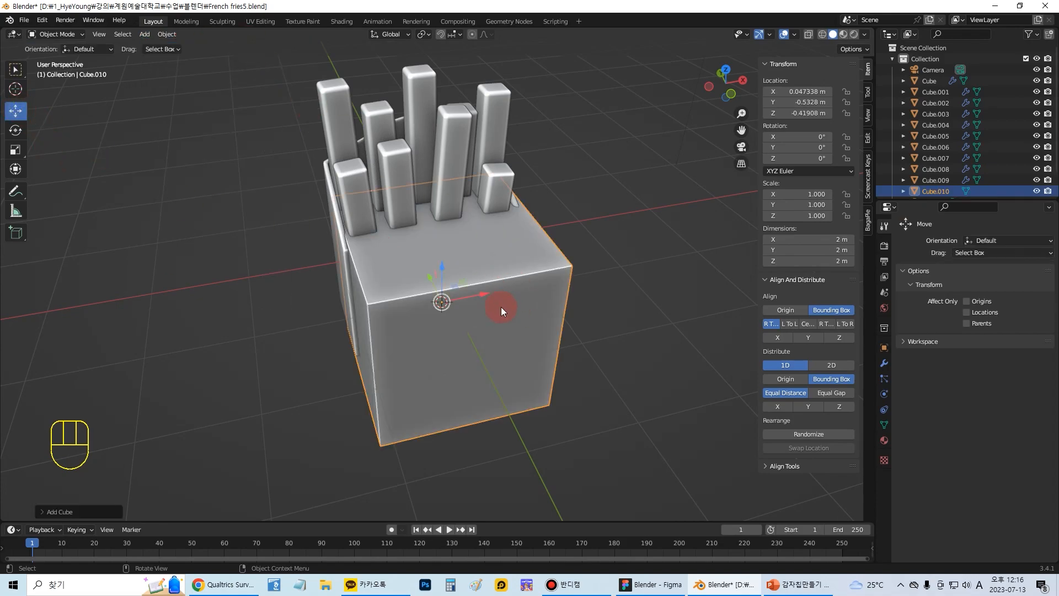
drag(435, 298, 268, 297)
scroll(268, 297, down, 4)
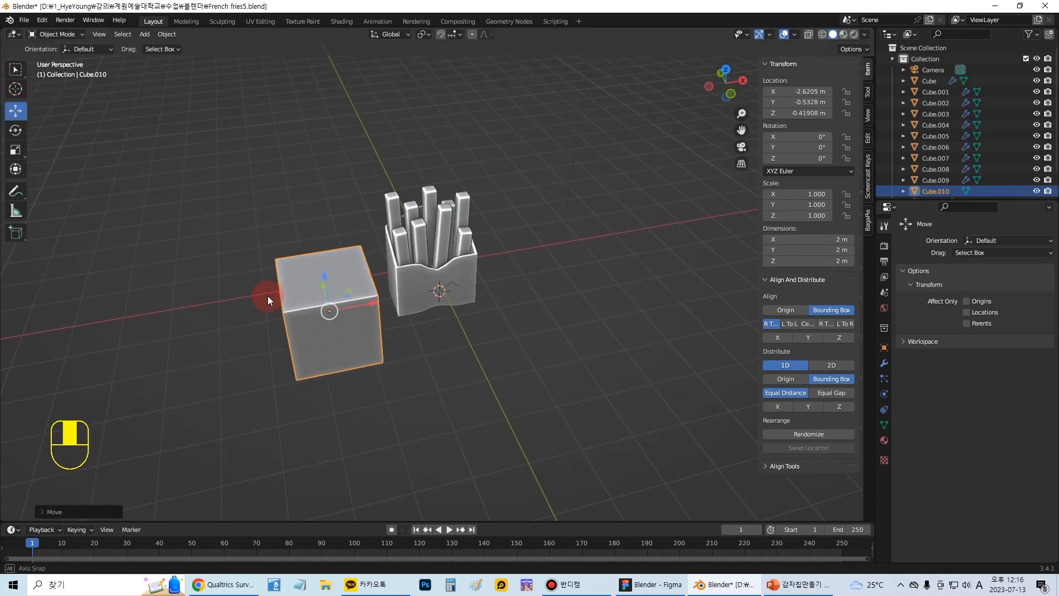
Enter Edit Mode on the cube and select its top edge on the negative X side
click(57, 34)
click(58, 59)
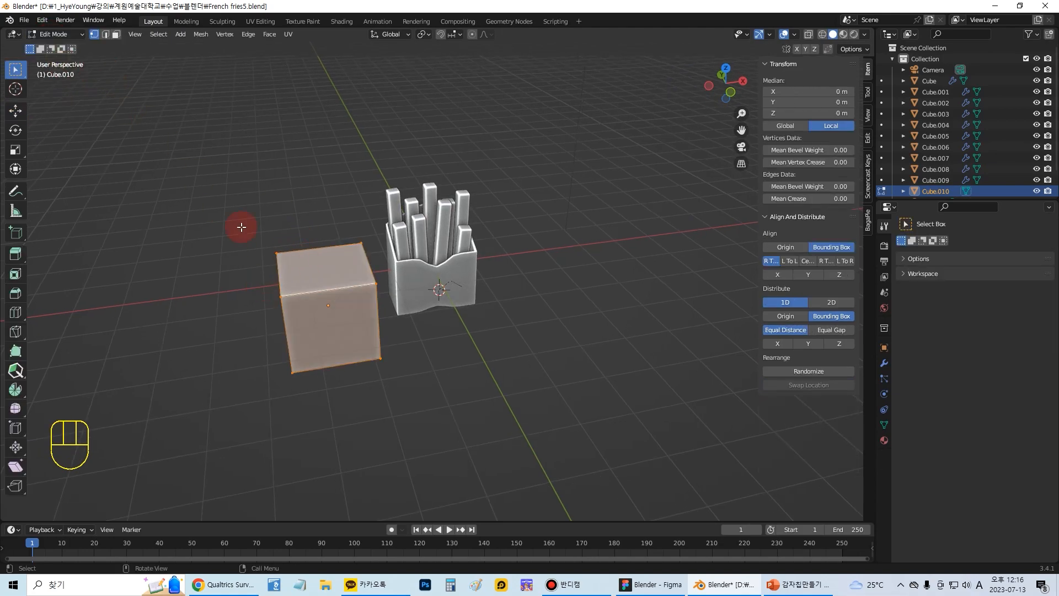
click(278, 272)
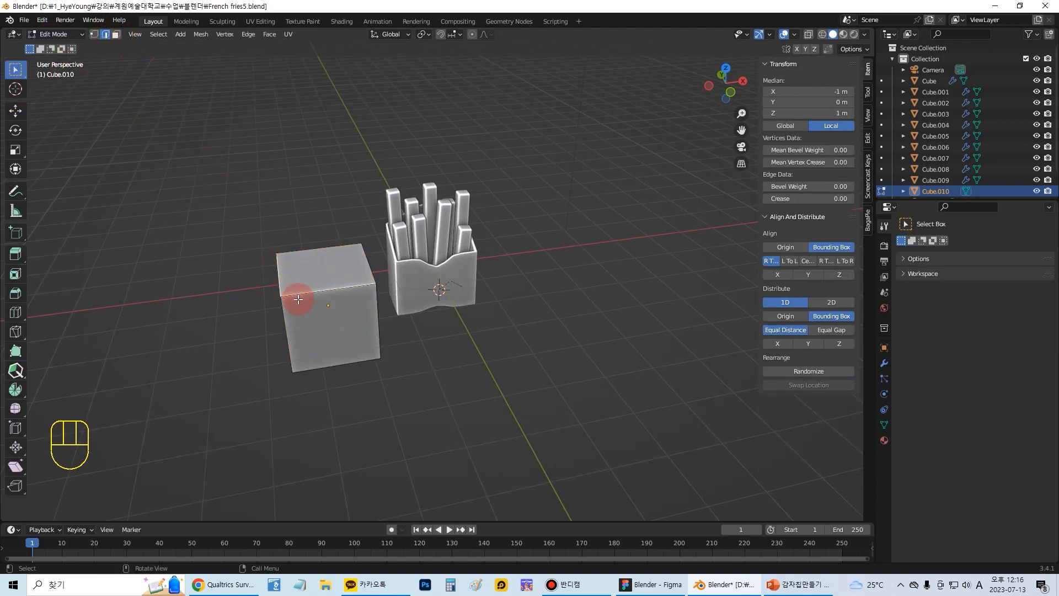
middle_drag(307, 293, 324, 312)
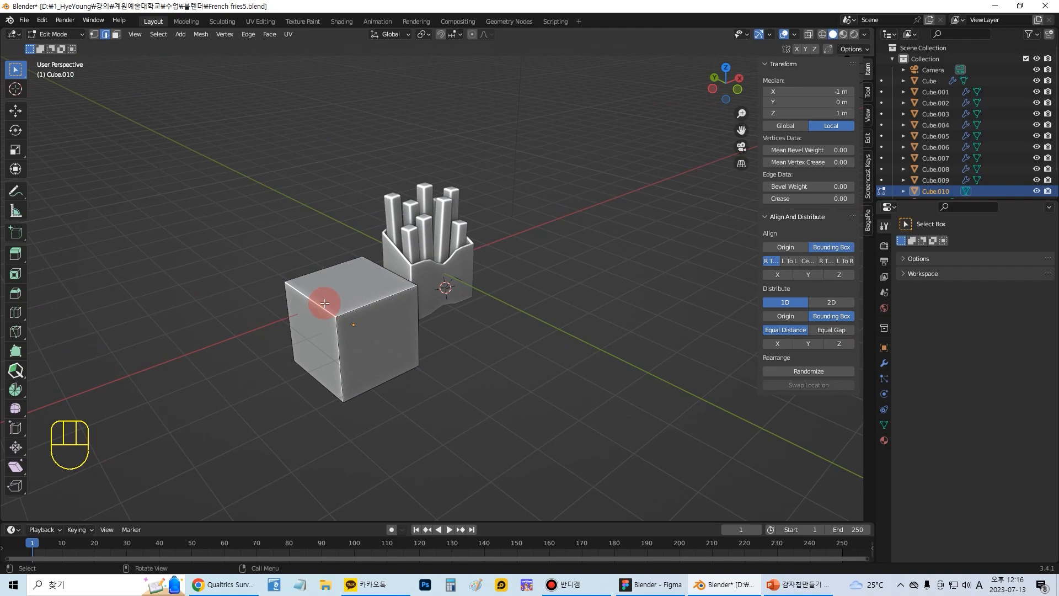
Try beveling the selected edge about 0.55 m wide with five segments, and undo the bevel
key(ctrl+b)
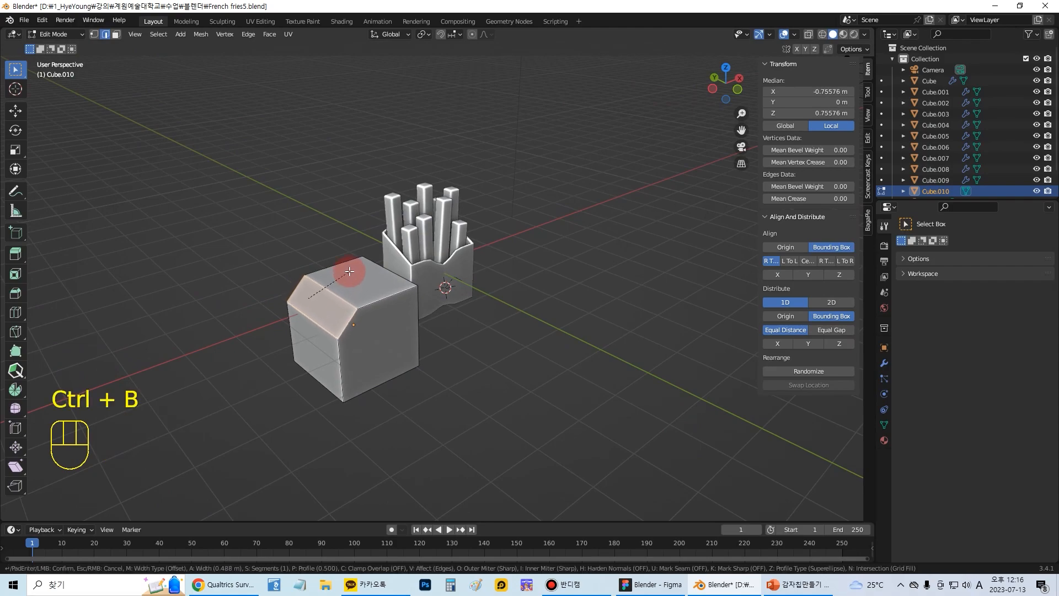
scroll(353, 269, up, 4)
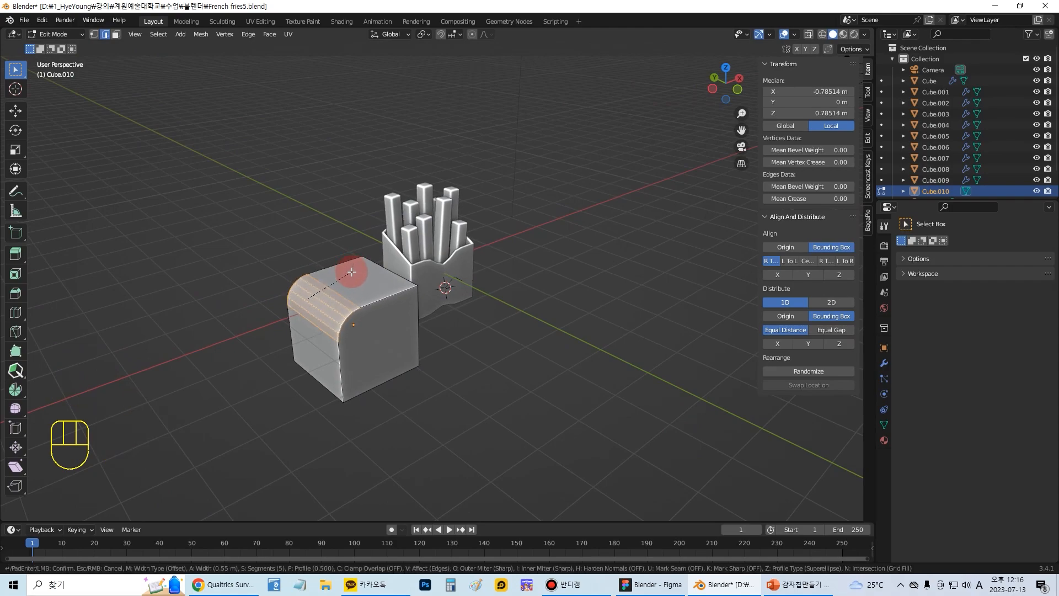
click(352, 272)
key(ctrl+z)
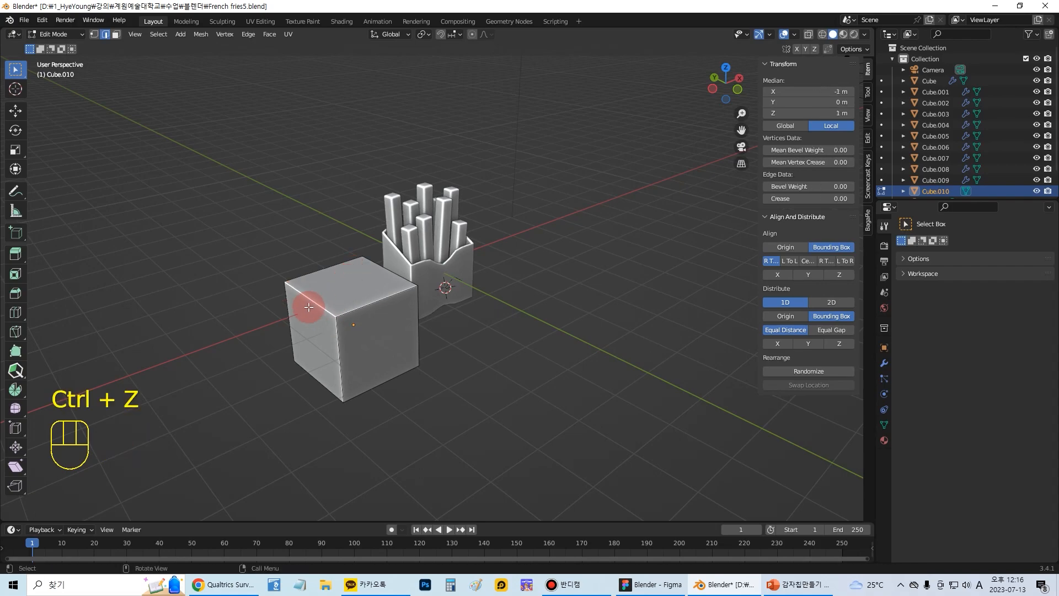
Bevel the practice cube's selected top edge about 1.03 m wide with 11 segments to form a smooth rounded corner
key(ctrl+b)
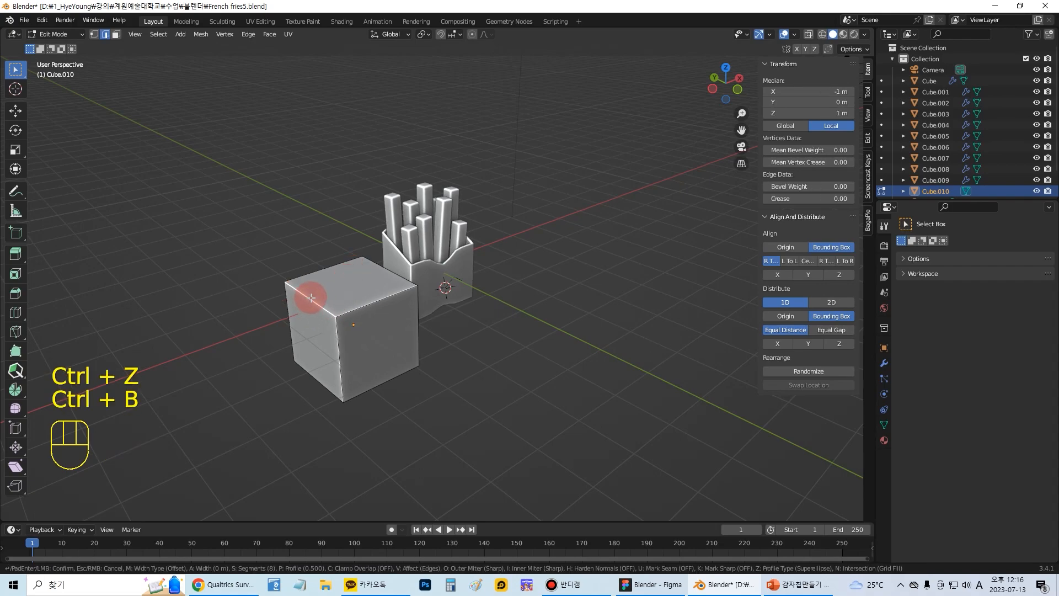
scroll(331, 276, down, 8)
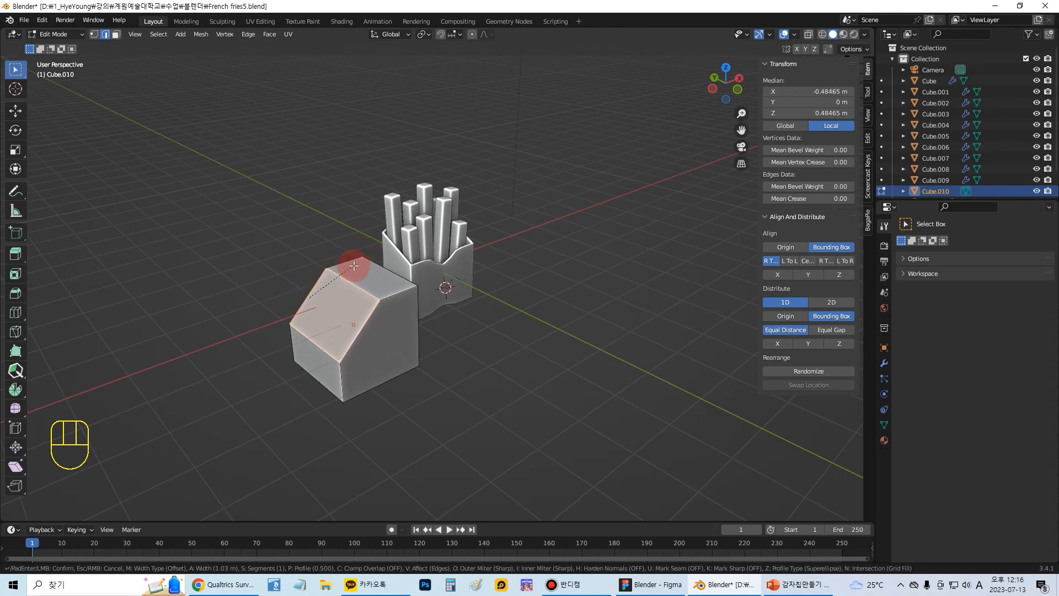
scroll(354, 267, up, 9)
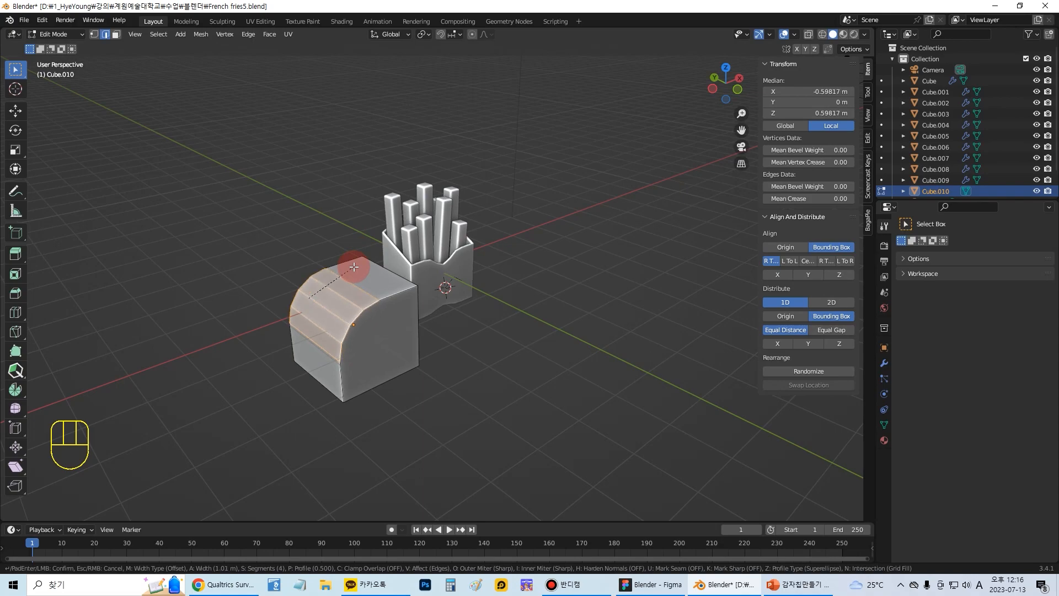
click(353, 267)
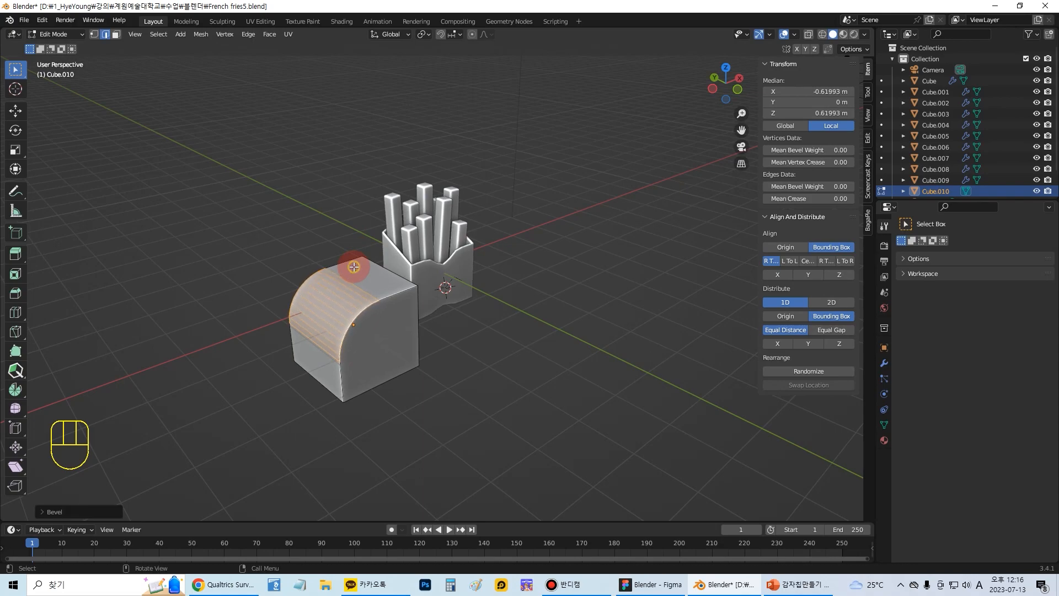
click(315, 234)
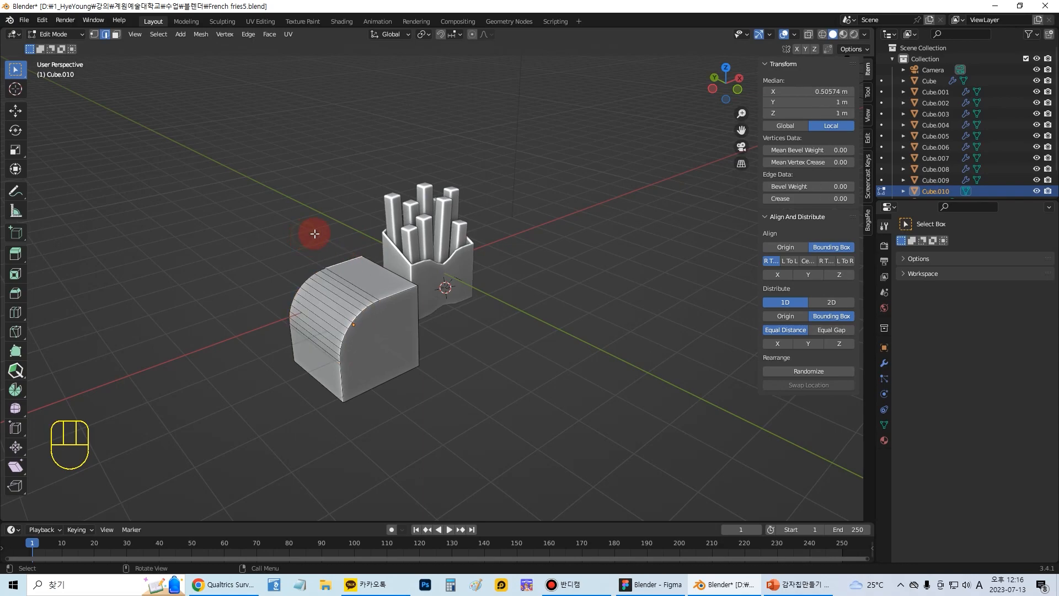
Return to Object Mode and delete the practice cube
click(75, 34)
click(59, 46)
key(Delete)
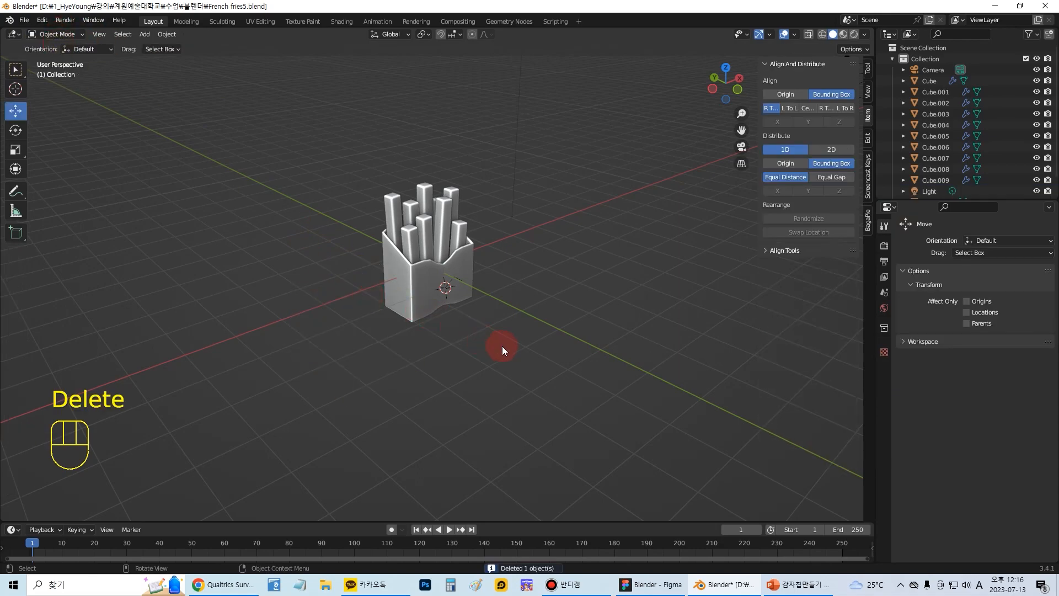
Select the Vert.001 object and move it along Y to about -0.97 m, out in front of the fries box
scroll(493, 323, up, 6)
middle_drag(498, 329, 464, 316)
click(469, 263)
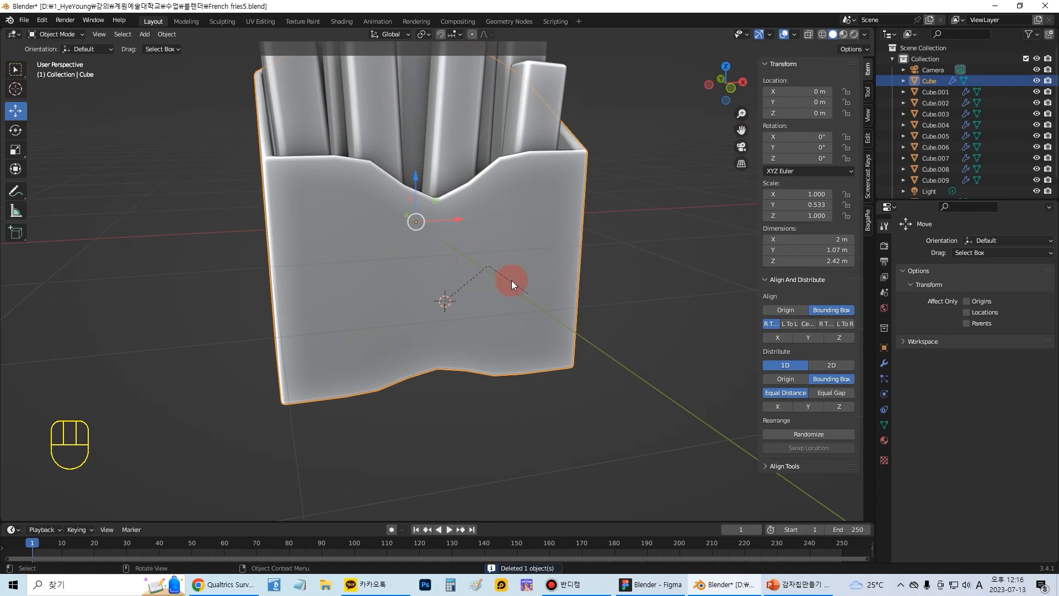
middle_drag(511, 280, 615, 355)
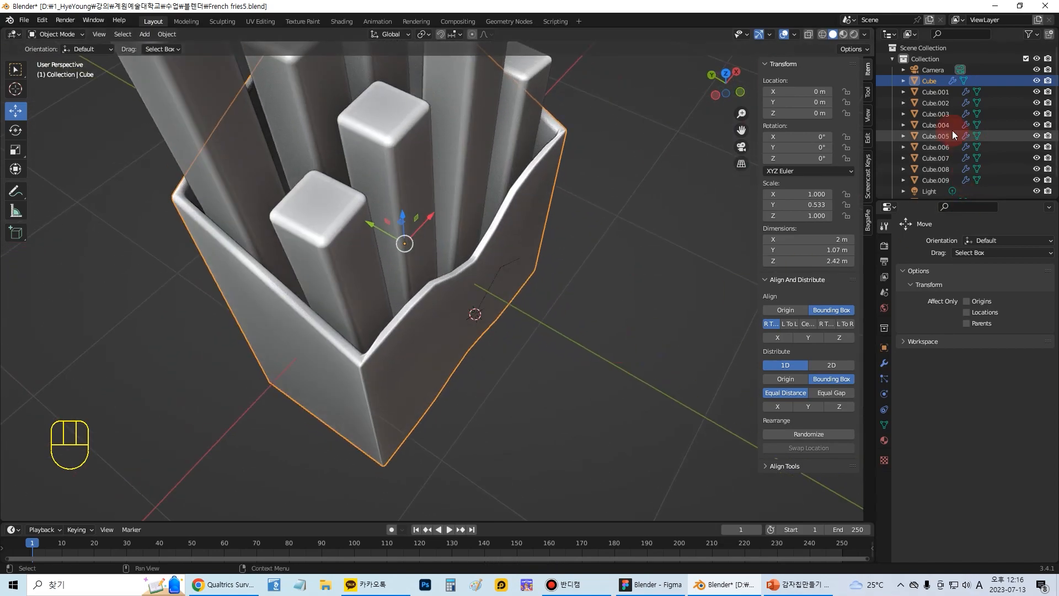
scroll(952, 130, down, 1)
click(938, 187)
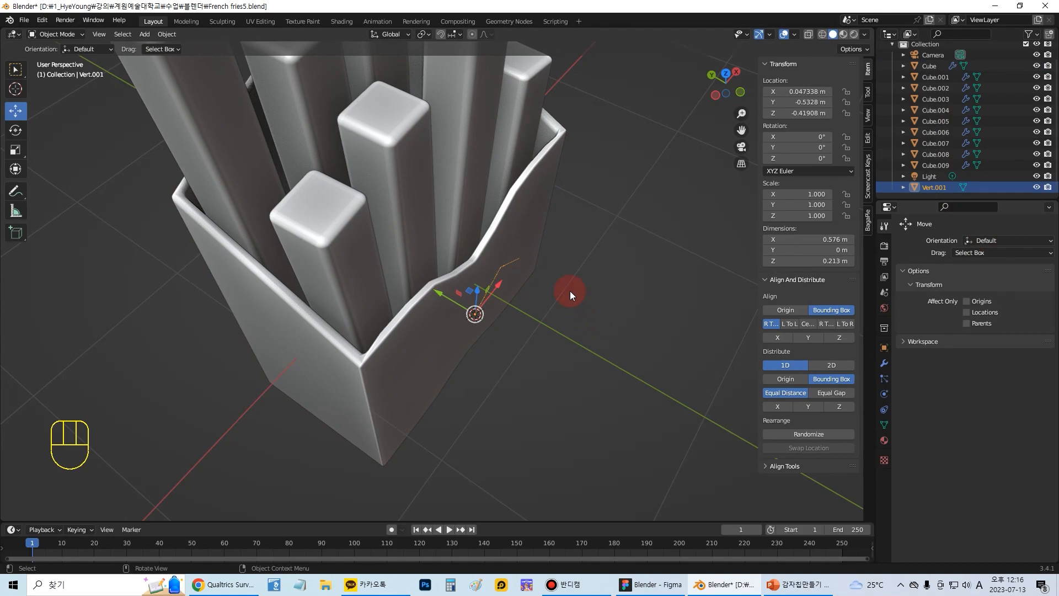
drag(438, 292, 514, 322)
middle_drag(515, 322, 471, 249)
In Edit Mode, bevel the peak vertex of the Vert.001 line about 0.275 m with 11 segments, using vertex bevel
click(50, 35)
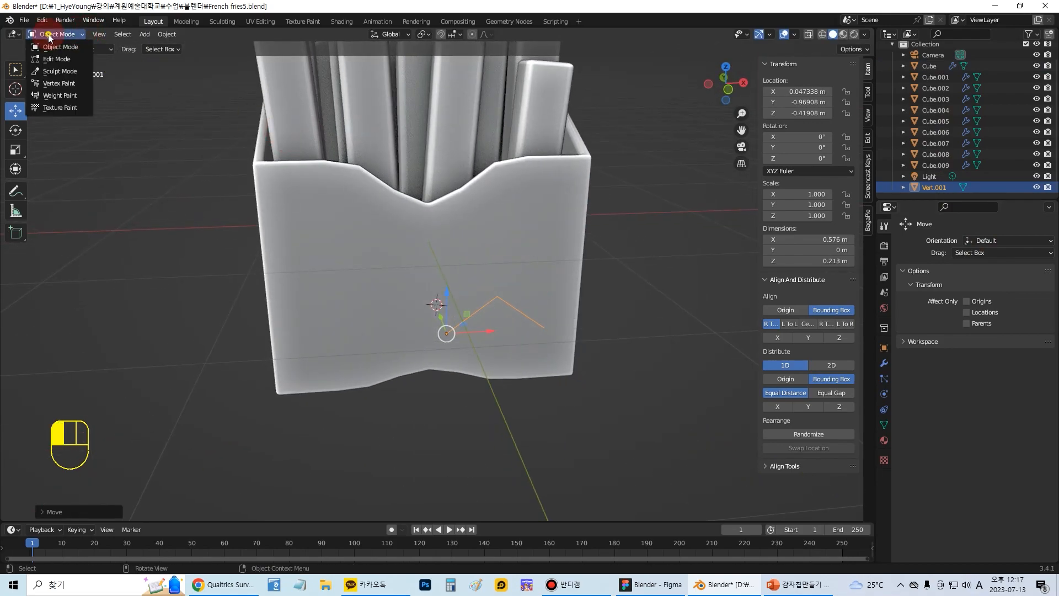
click(55, 59)
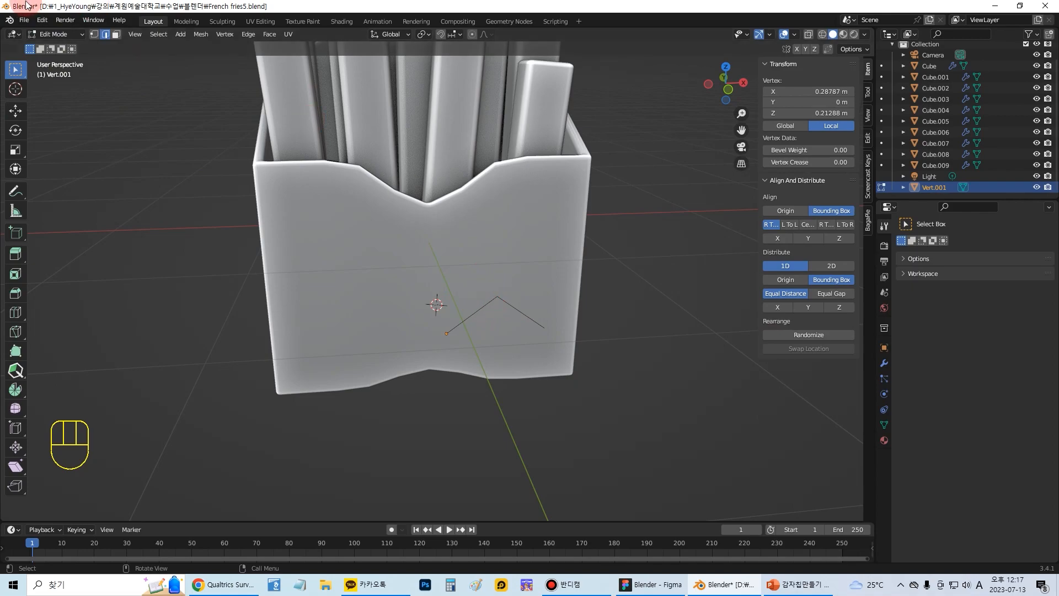
click(94, 35)
drag(479, 267, 517, 319)
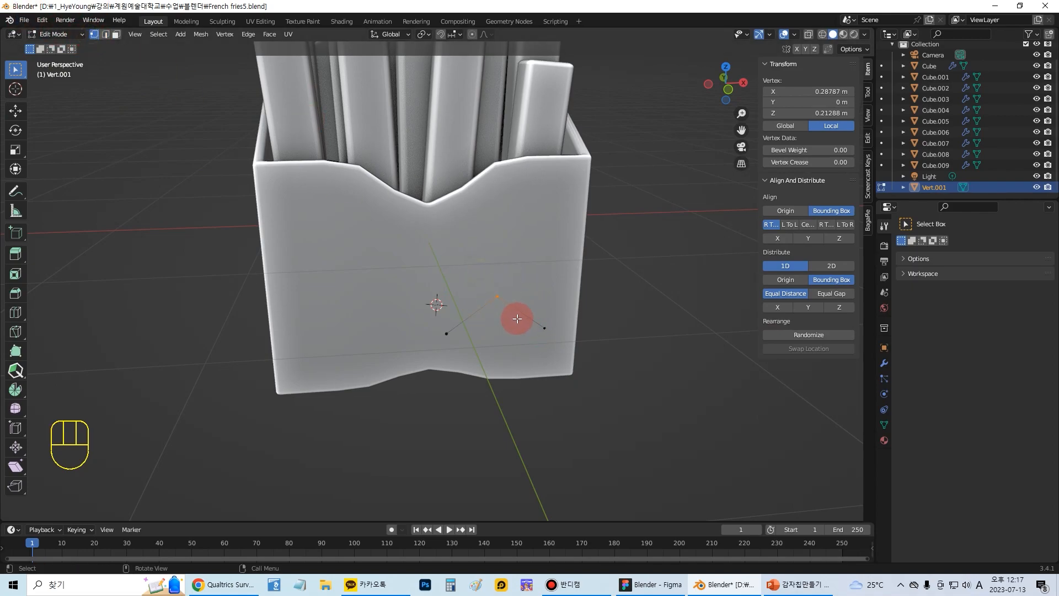
key(ctrl+b)
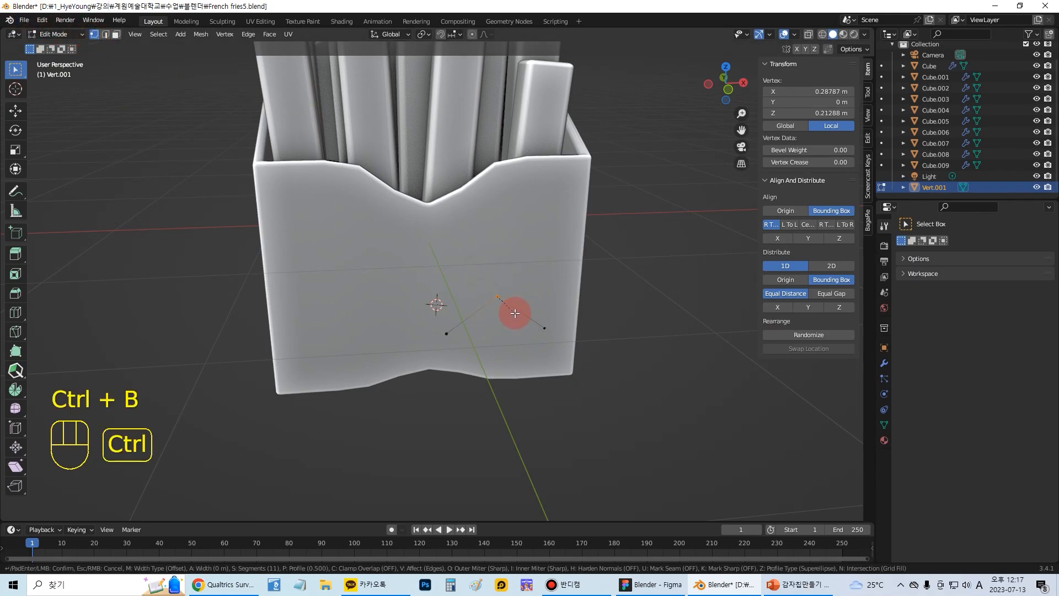
key(ctrl+z)
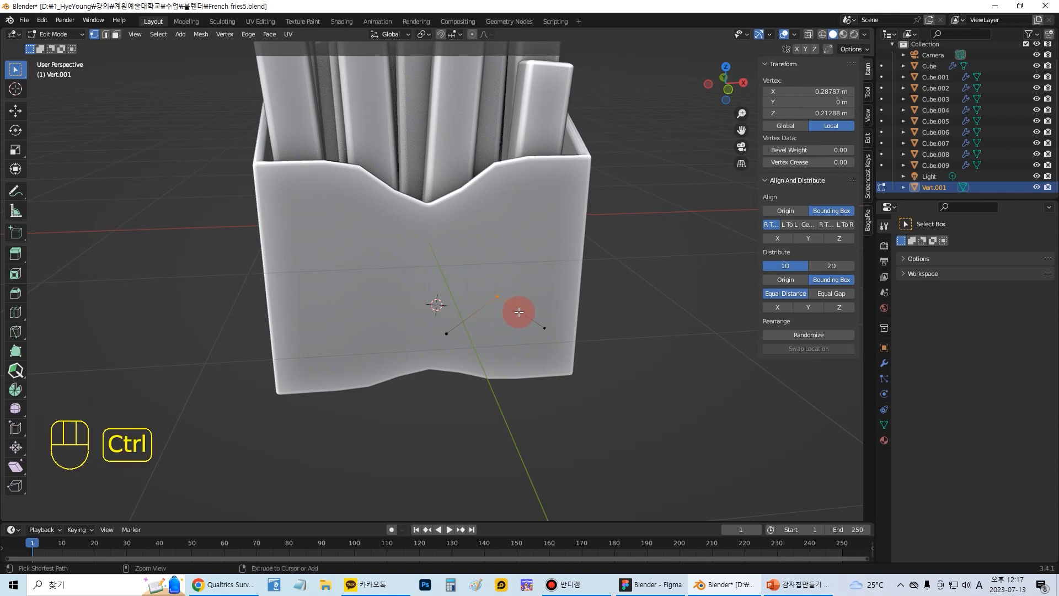
key(ctrl+b)
key(v)
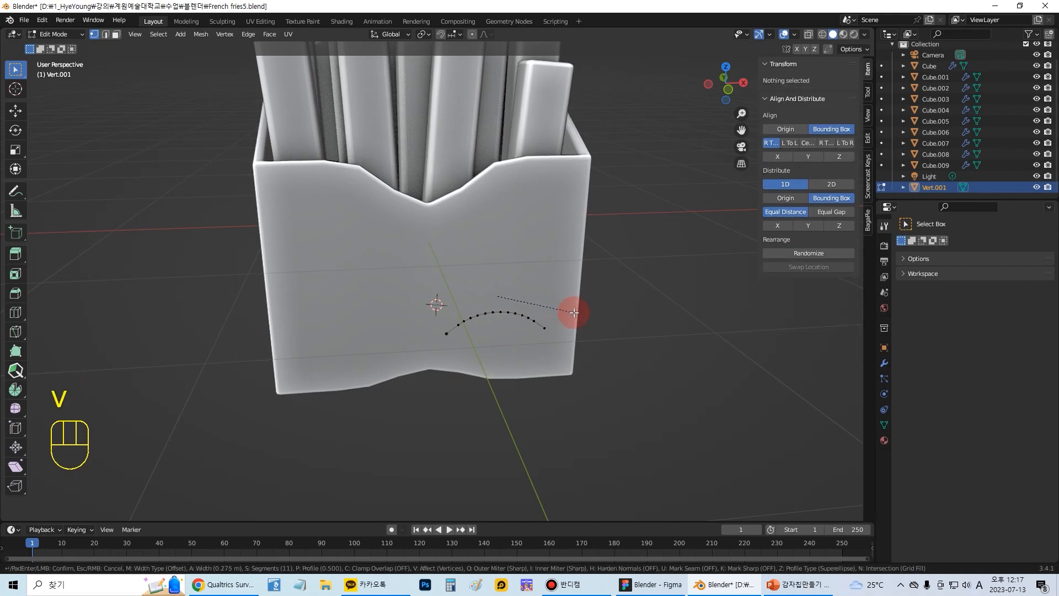
click(575, 313)
middle_drag(597, 337, 577, 314)
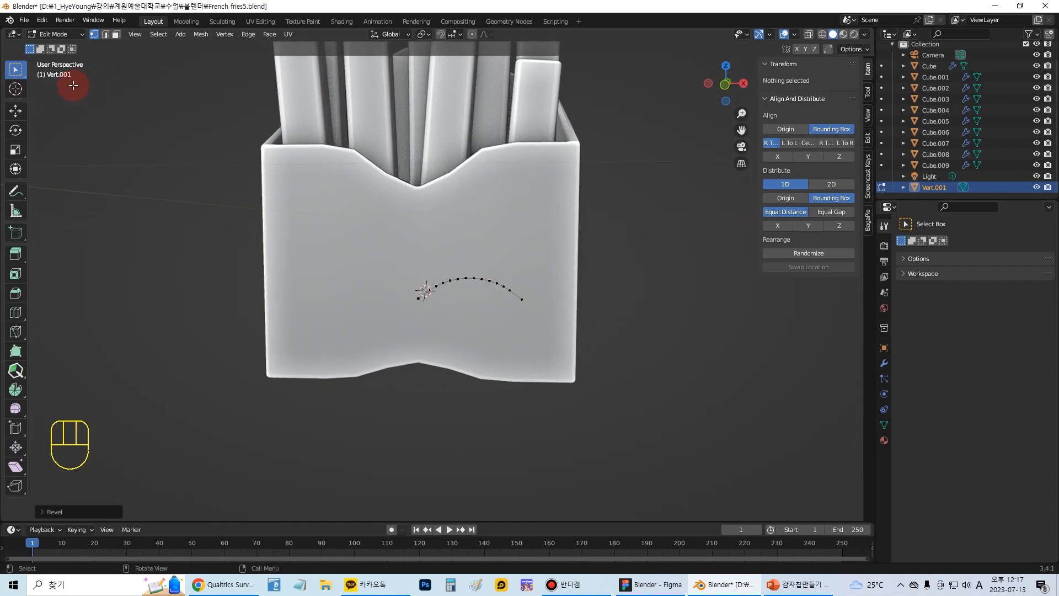
Return to Object Mode and set the curved line's origin to its geometry
click(53, 33)
click(48, 42)
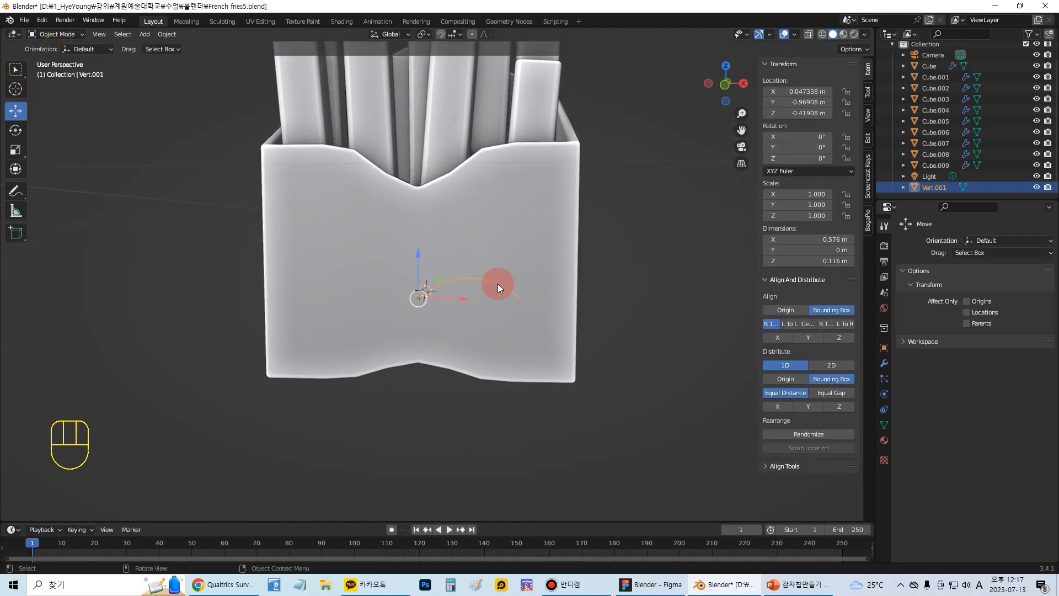
click(15, 150)
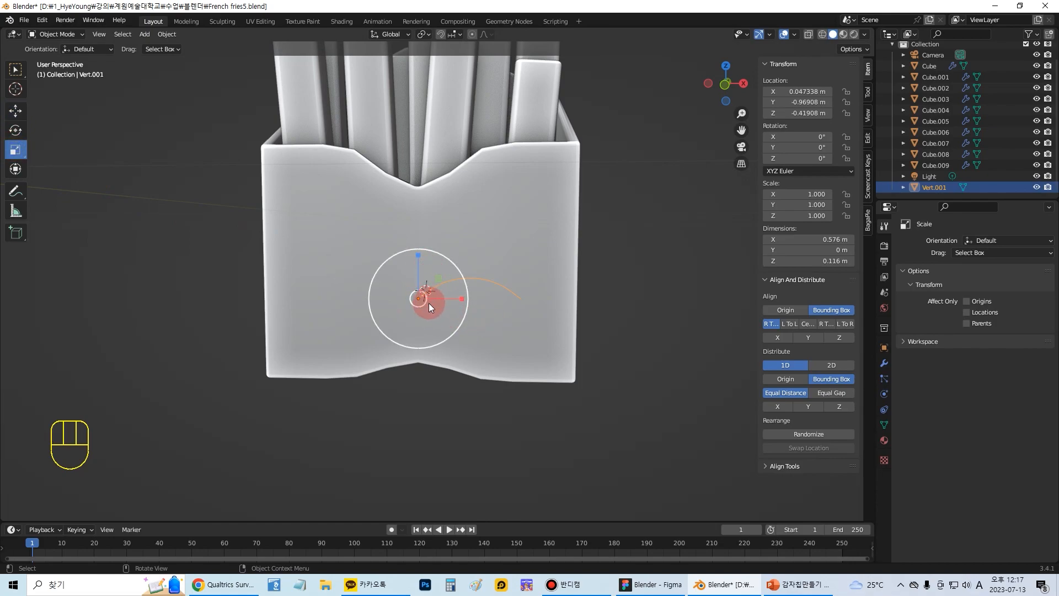
click(514, 315)
click(479, 276)
click(166, 36)
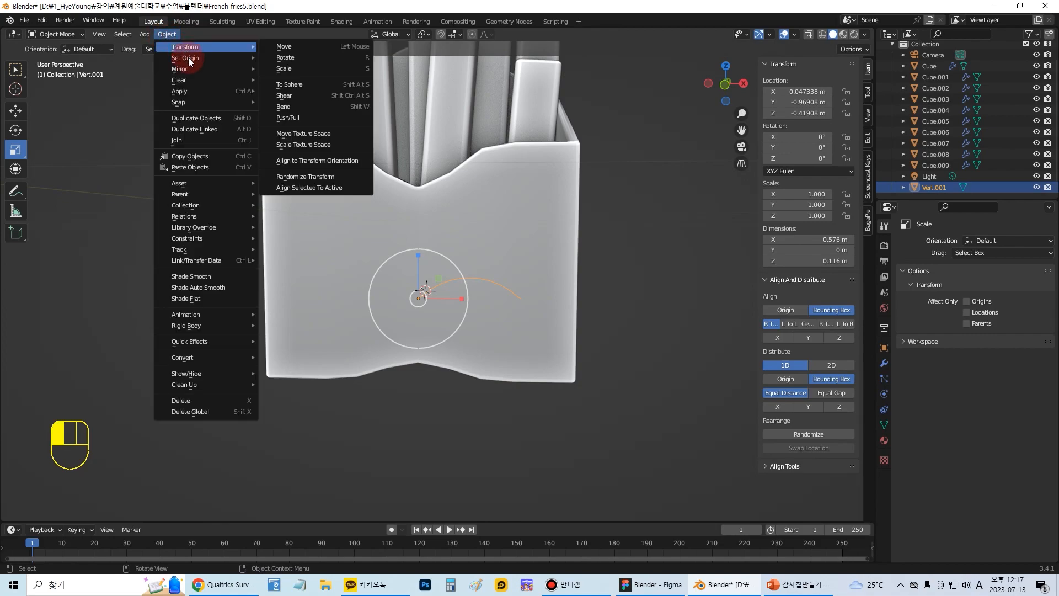
mouse_move(230, 58)
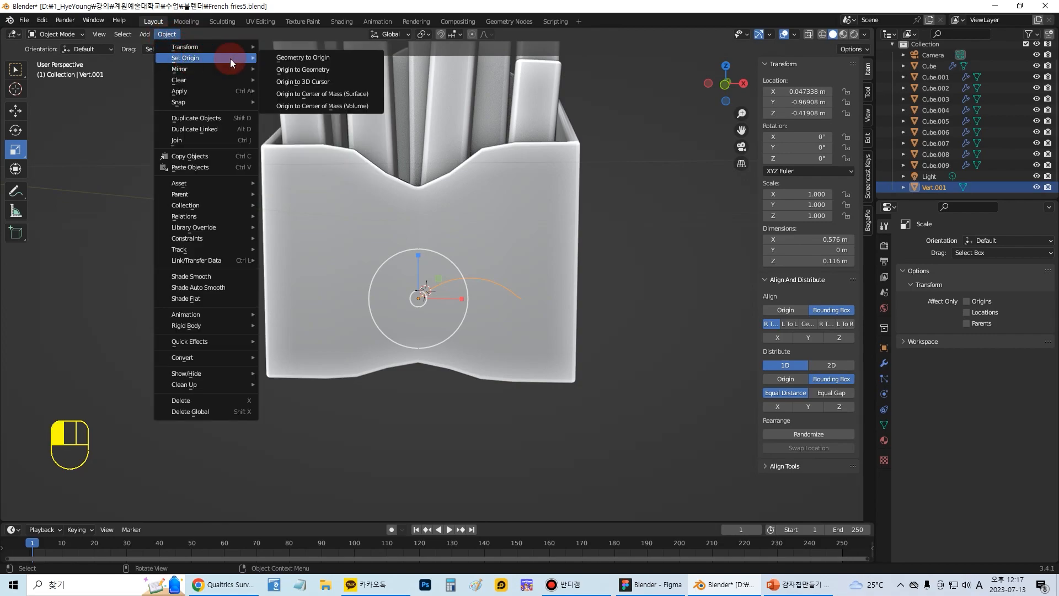
click(313, 71)
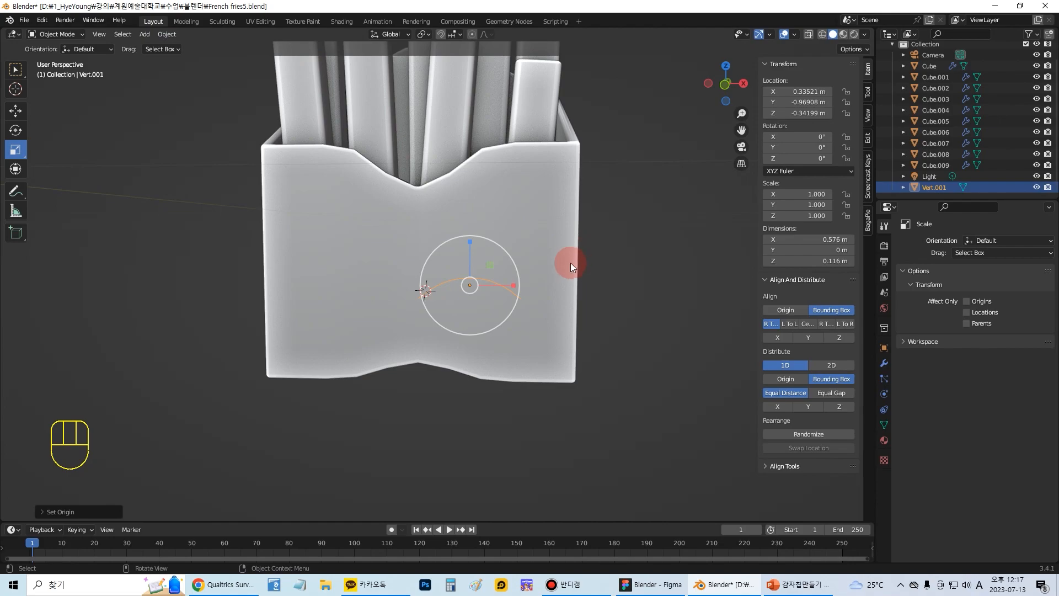
Scale the curved line along Z to about 1.4 to make the arc taller
middle_drag(571, 263, 575, 265)
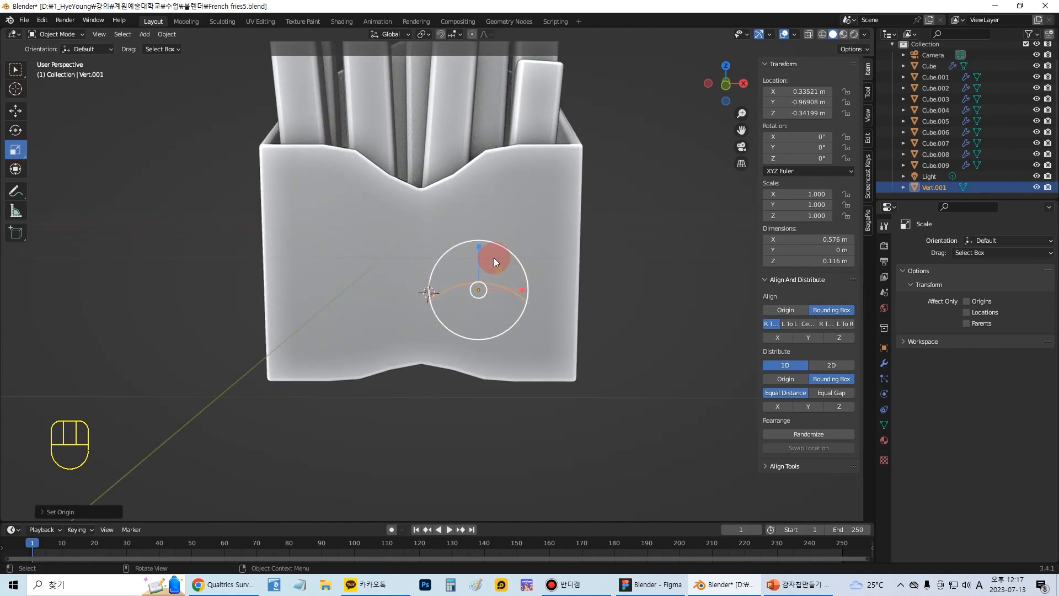
mouse_move(478, 246)
mouse_down()
mouse_move(470, 192)
mouse_move(472, 226)
mouse_up()
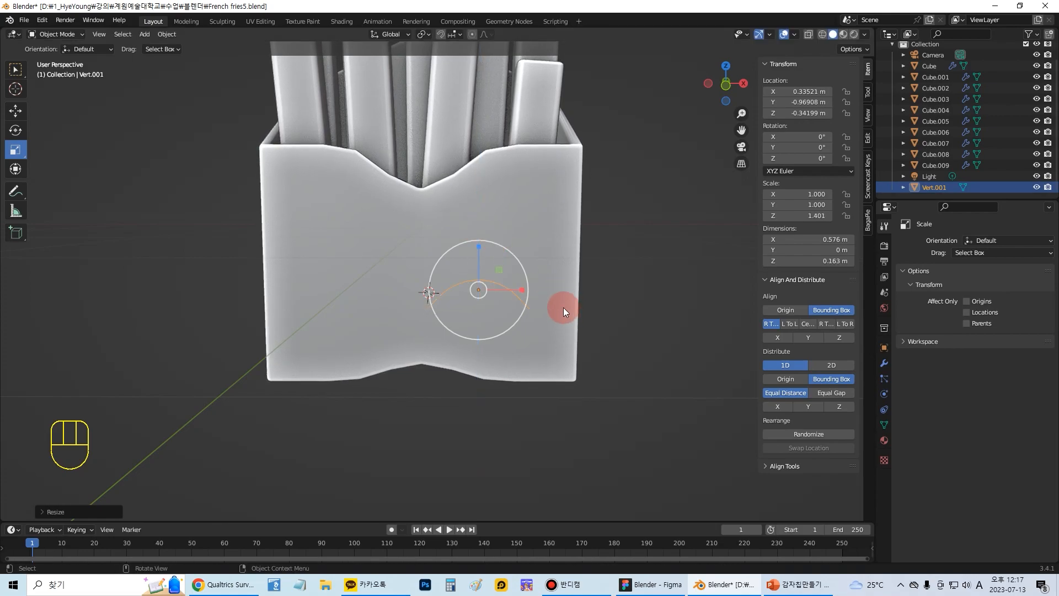
click(17, 72)
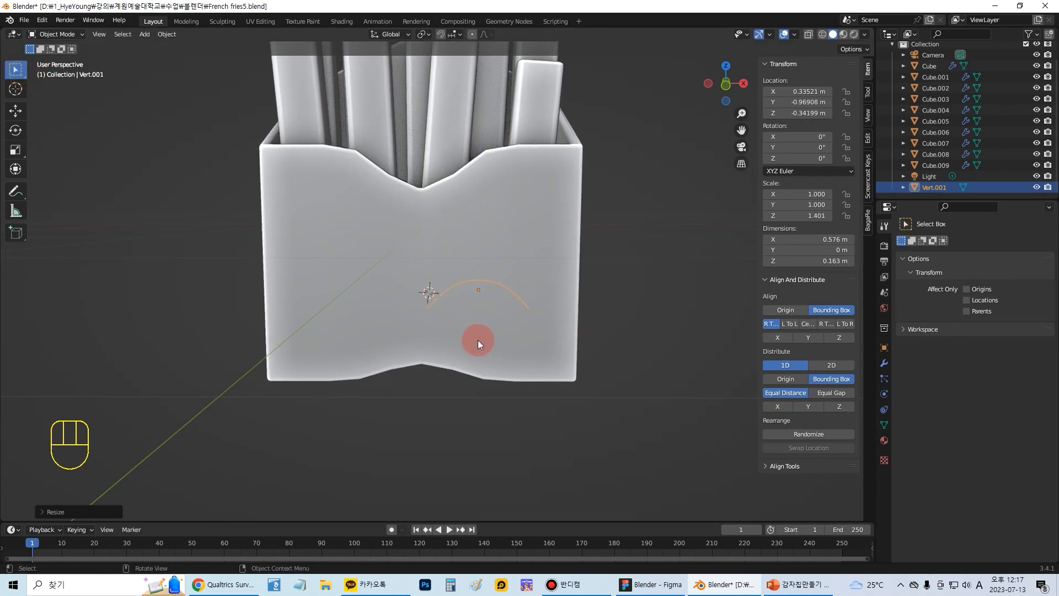
Add a Skin modifier to the curved line and scale the whole object down to about 0.73 of its size
middle_drag(477, 340, 512, 338)
click(606, 378)
click(515, 339)
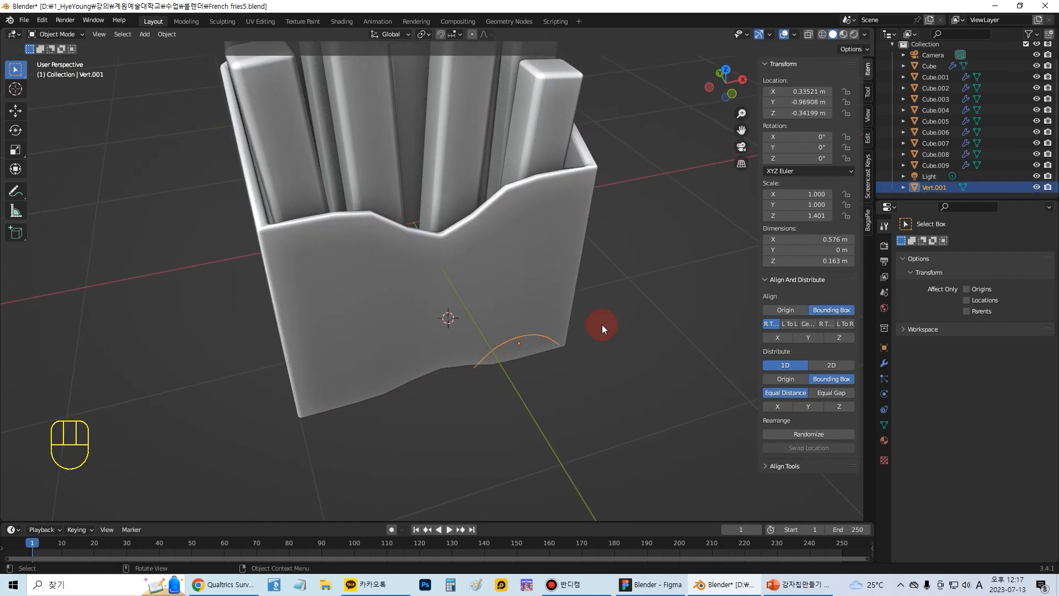
click(884, 363)
click(926, 245)
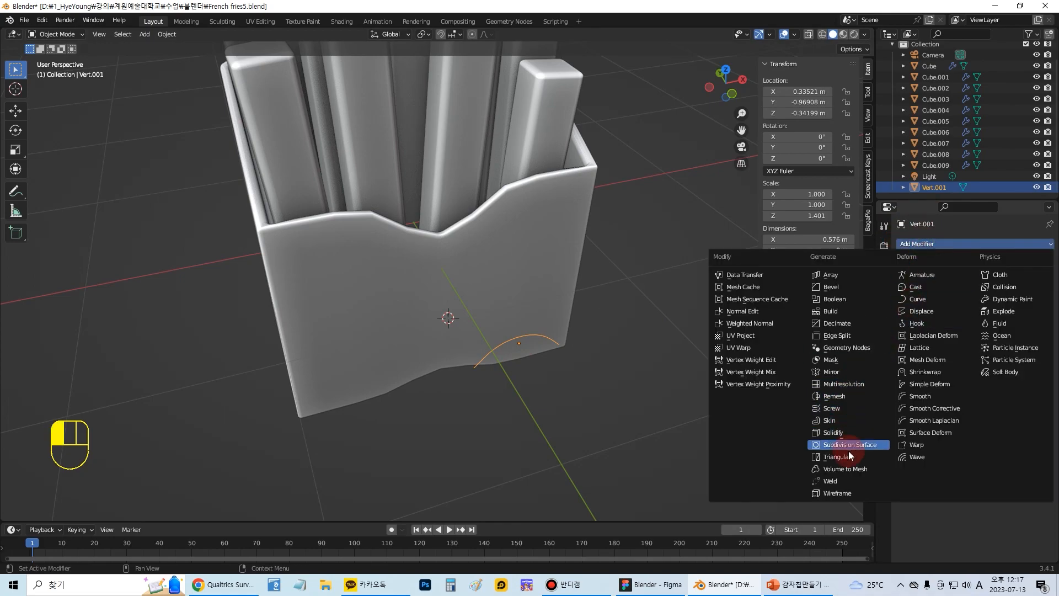
click(832, 420)
middle_drag(717, 359, 613, 296)
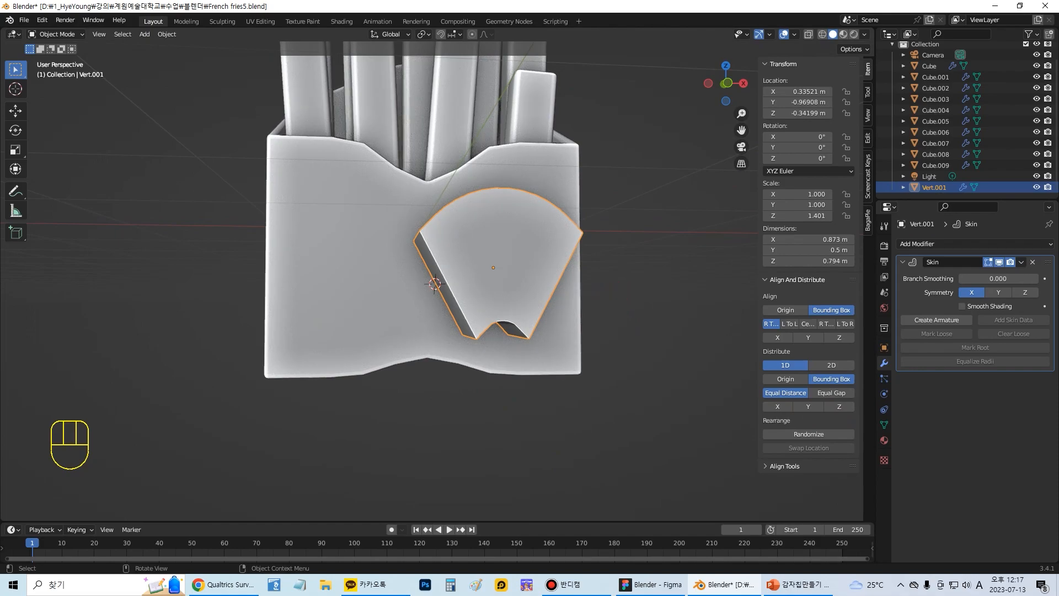
key(s)
click(580, 279)
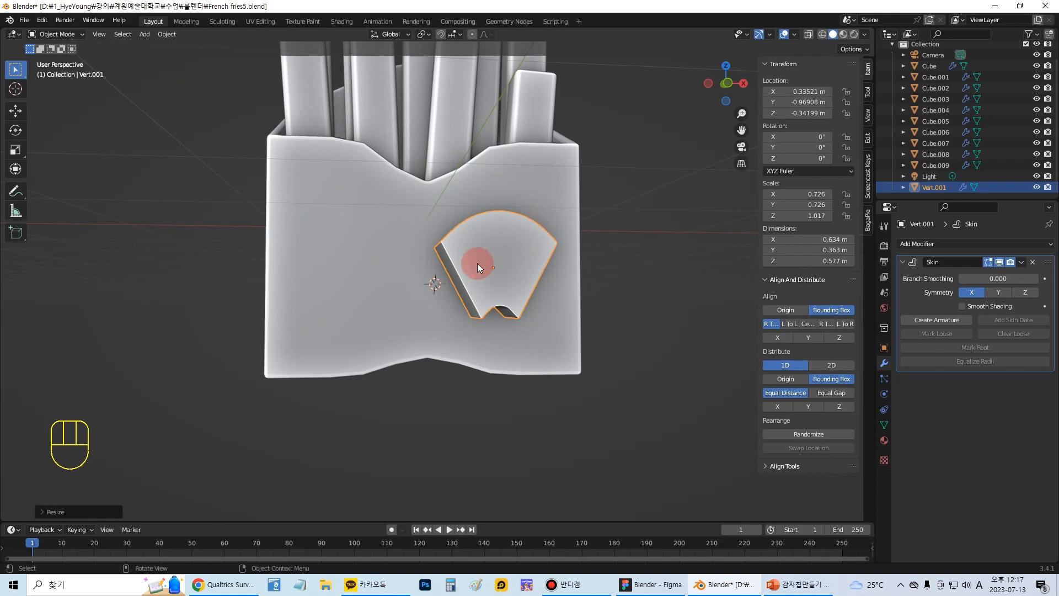
In Edit Mode with wireframe shading, select all vertices of the arc and scale them up to over 3.4 times their size
click(80, 34)
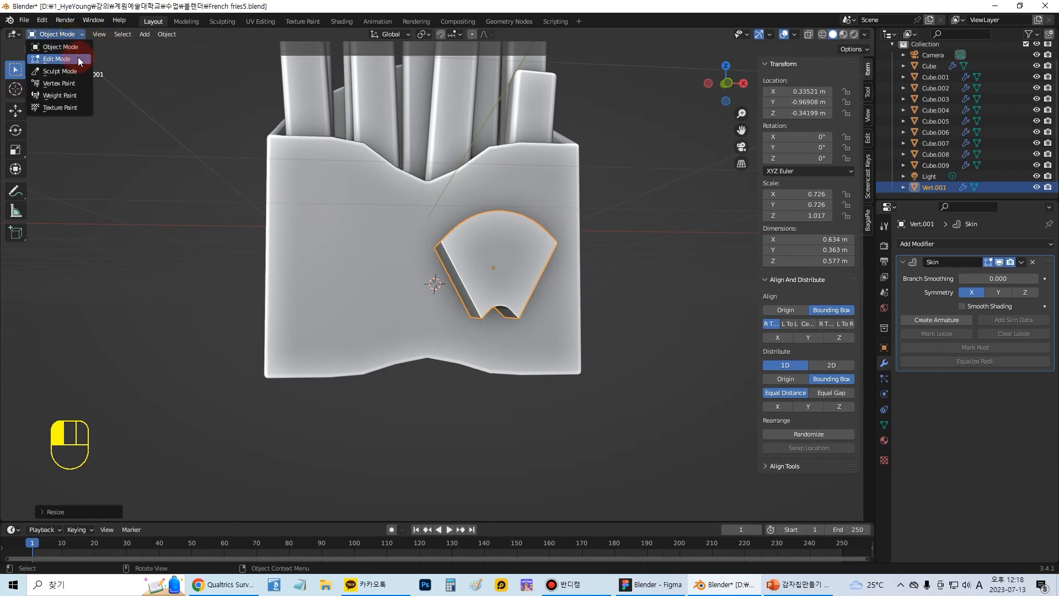
click(69, 65)
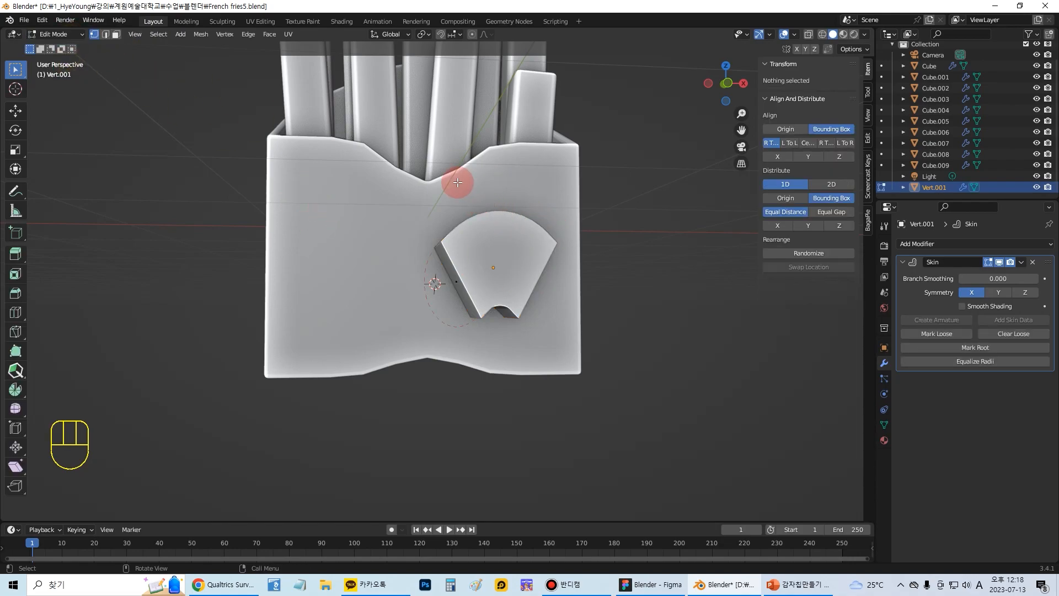
click(821, 35)
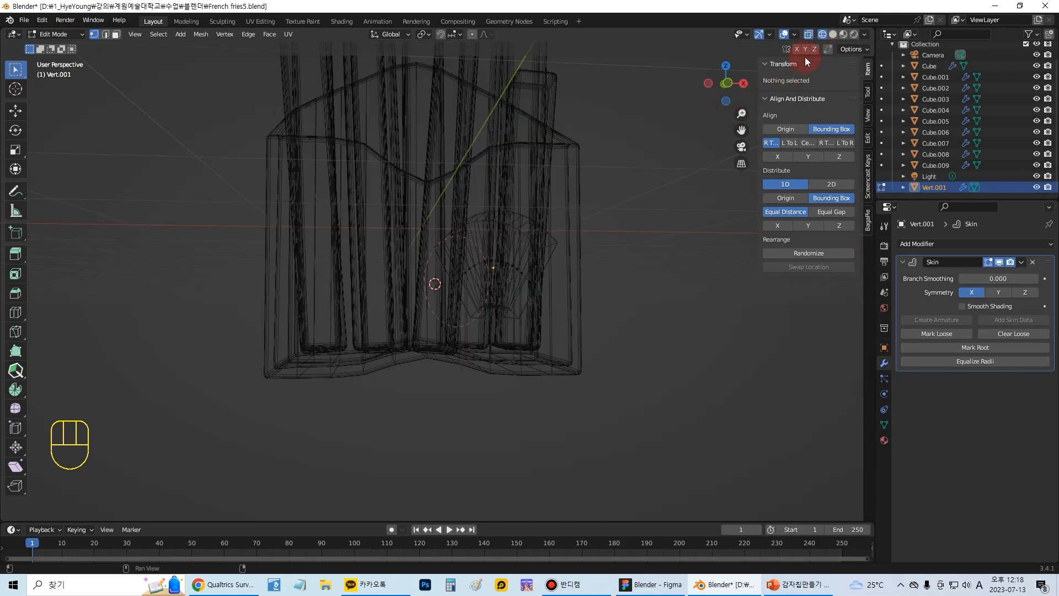
mouse_move(500, 238)
shift+middle_down()
mouse_move(518, 234)
mouse_move(506, 246)
shift+middle_up()
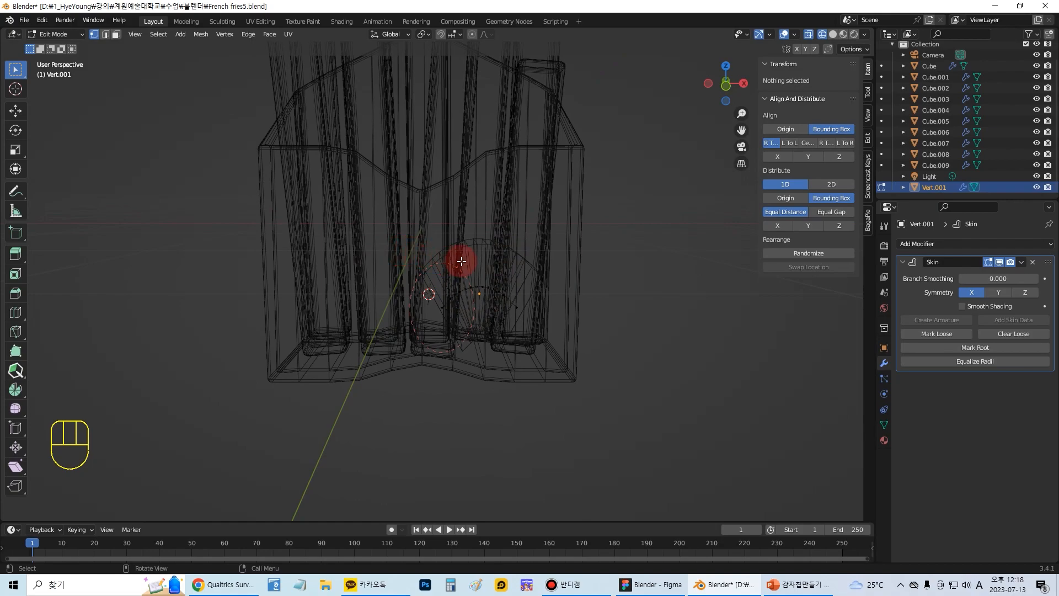
key(a)
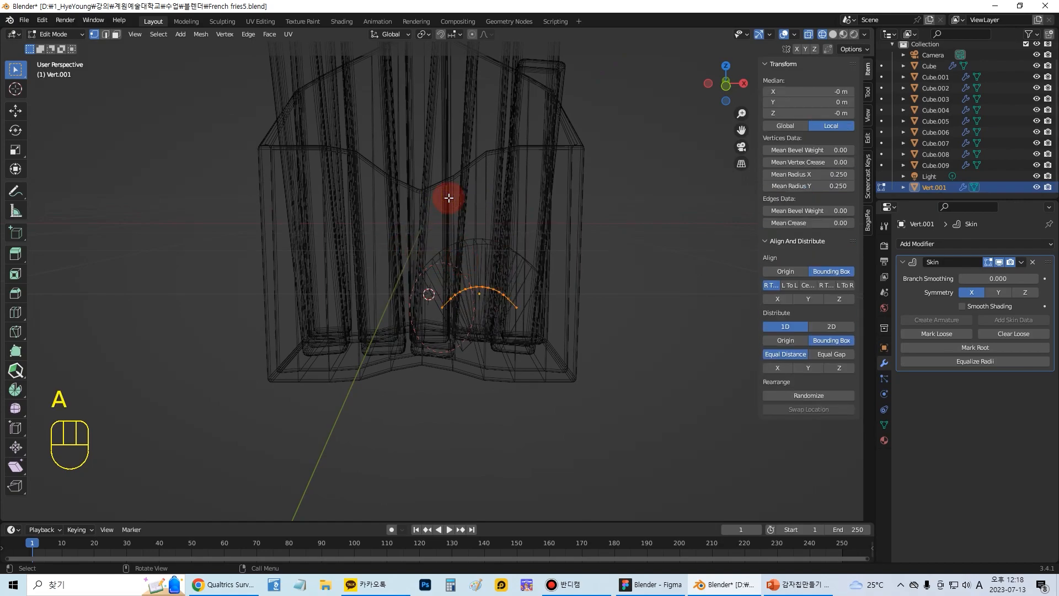
key(s)
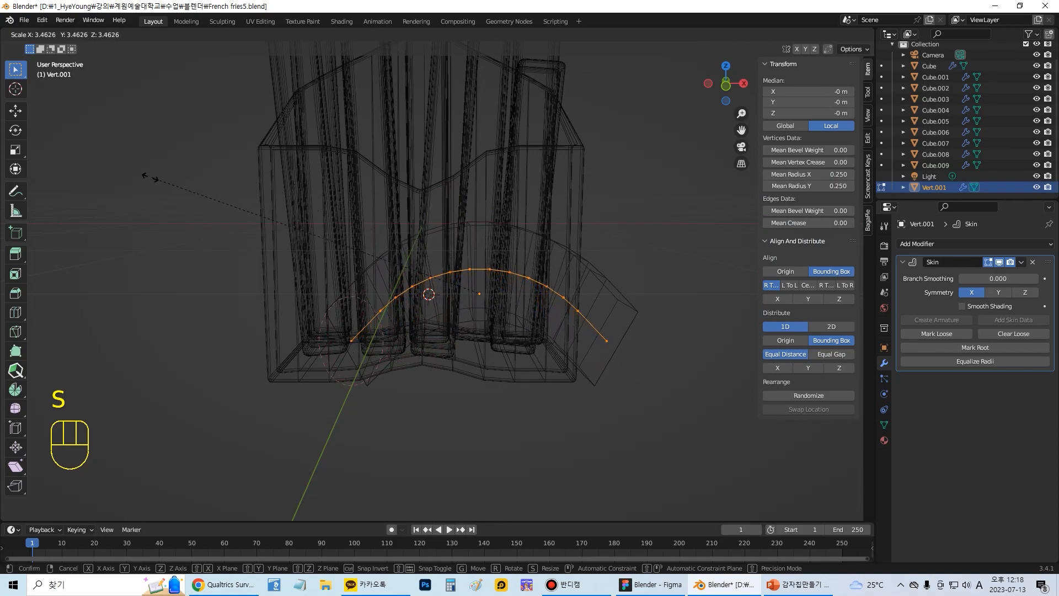
click(118, 181)
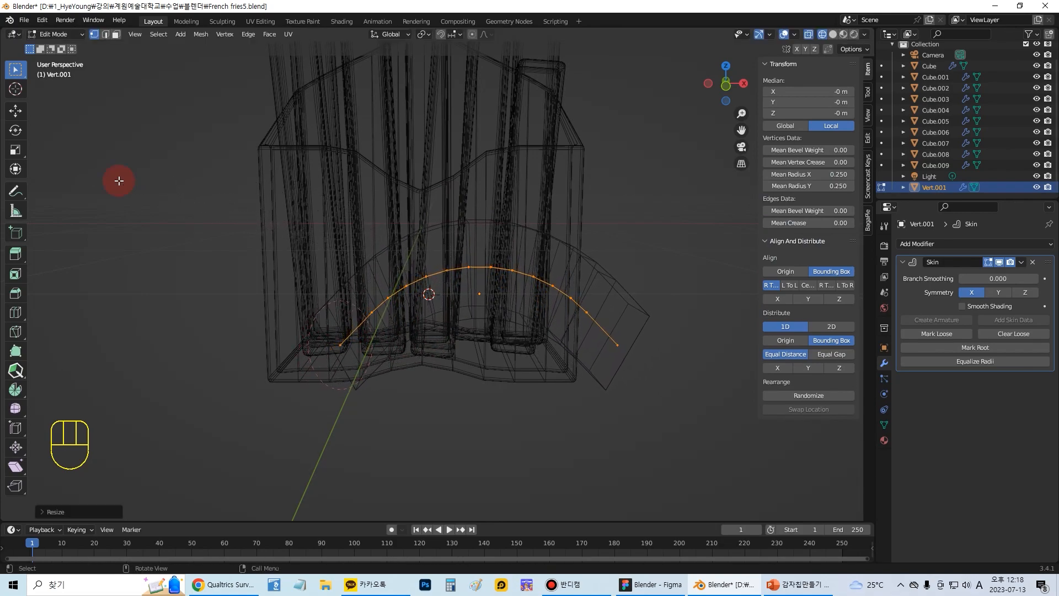
Return to solid shading and Object Mode, and scale the arc object down to about 0.336 on X and Y
click(833, 34)
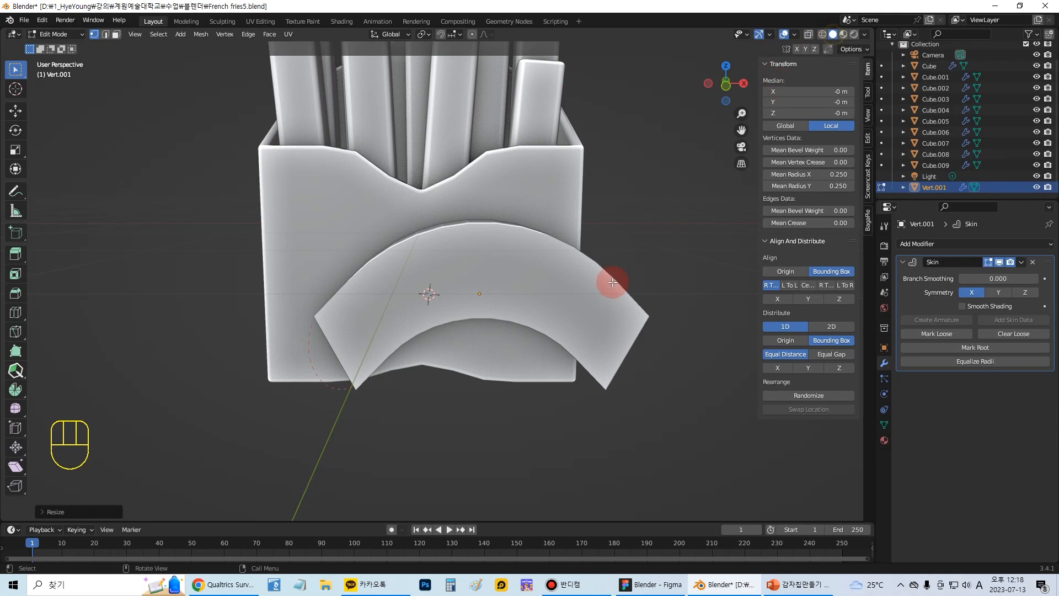
click(55, 34)
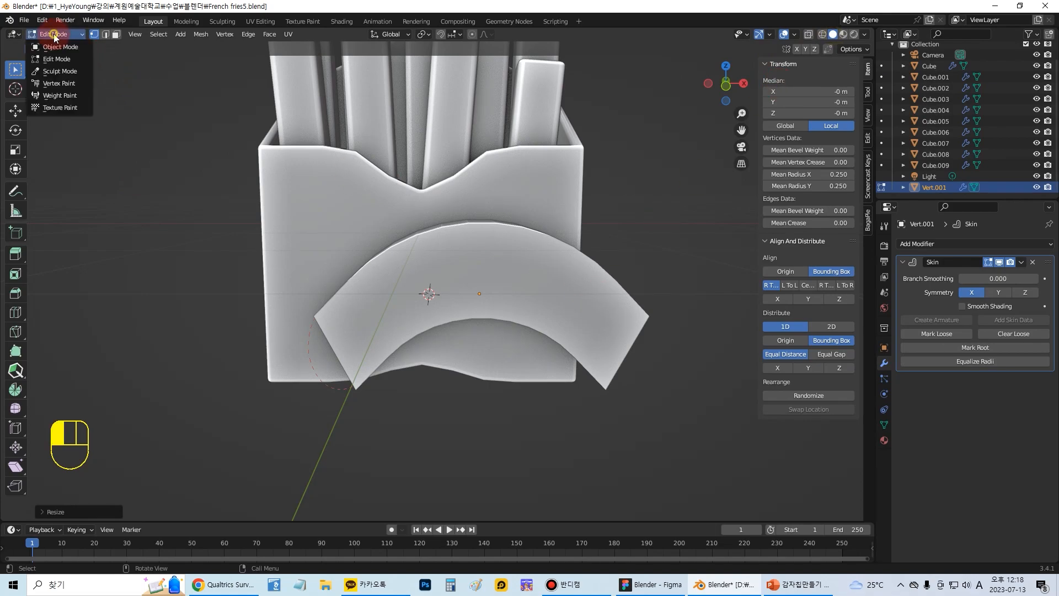
click(57, 47)
click(626, 338)
key(s)
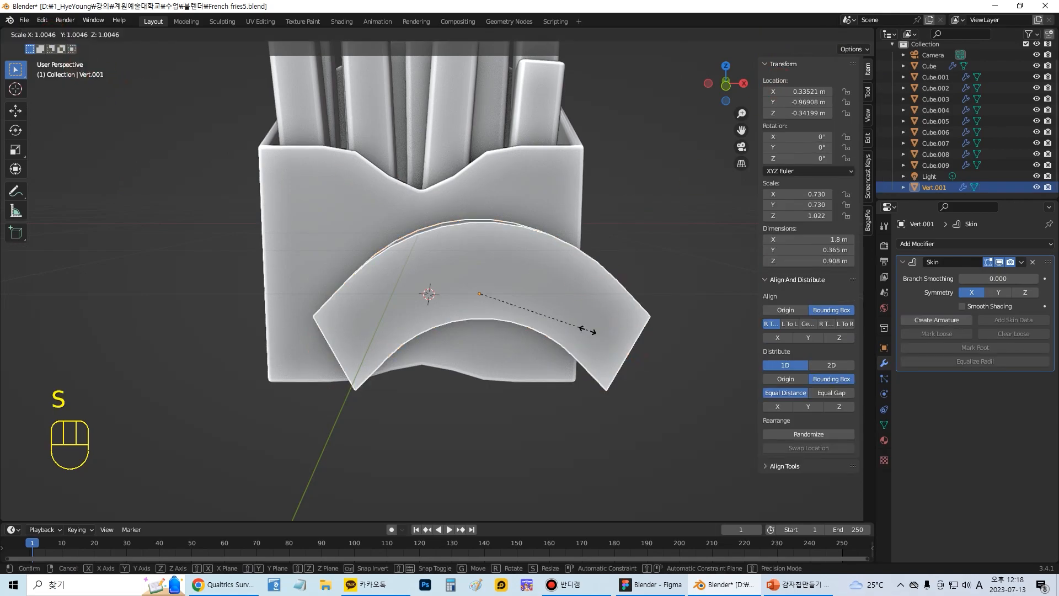
click(517, 298)
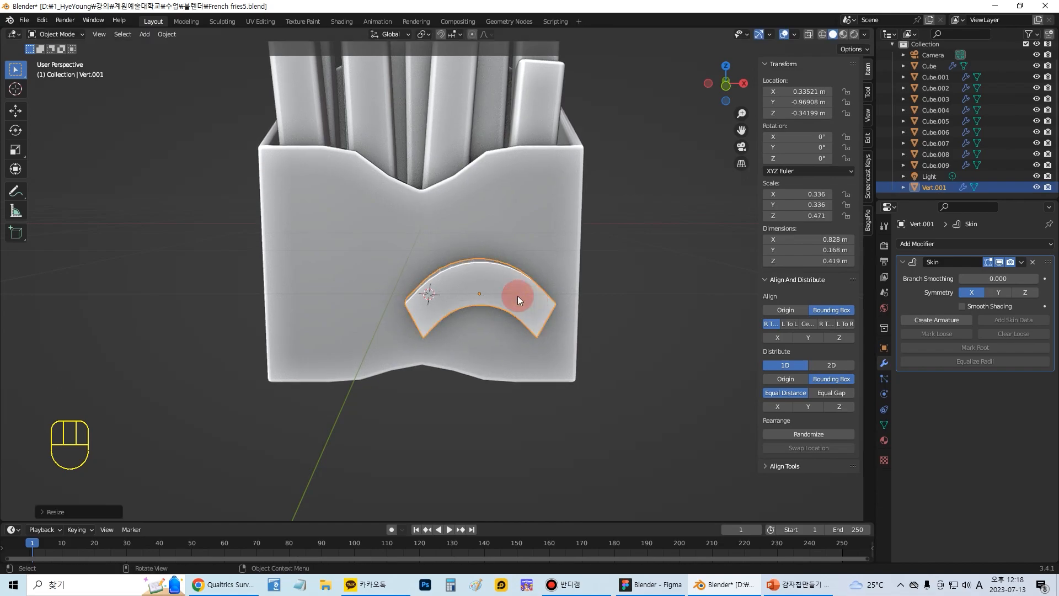
In Edit Mode, select all vertices of the arc and scale them up until the arc is about 1.75 m wide
click(57, 34)
click(64, 58)
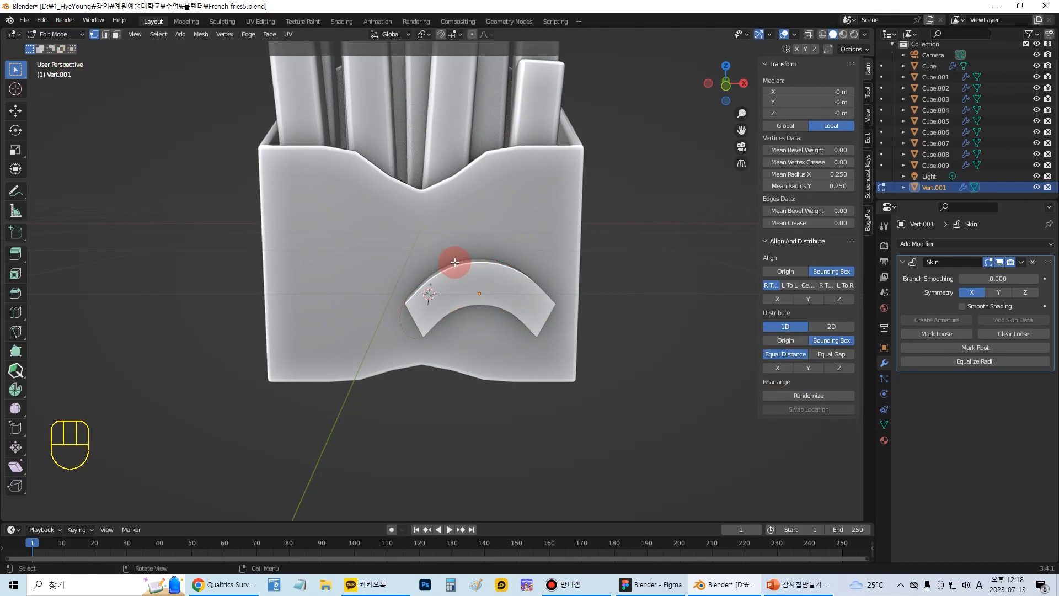
key(a)
click(444, 201)
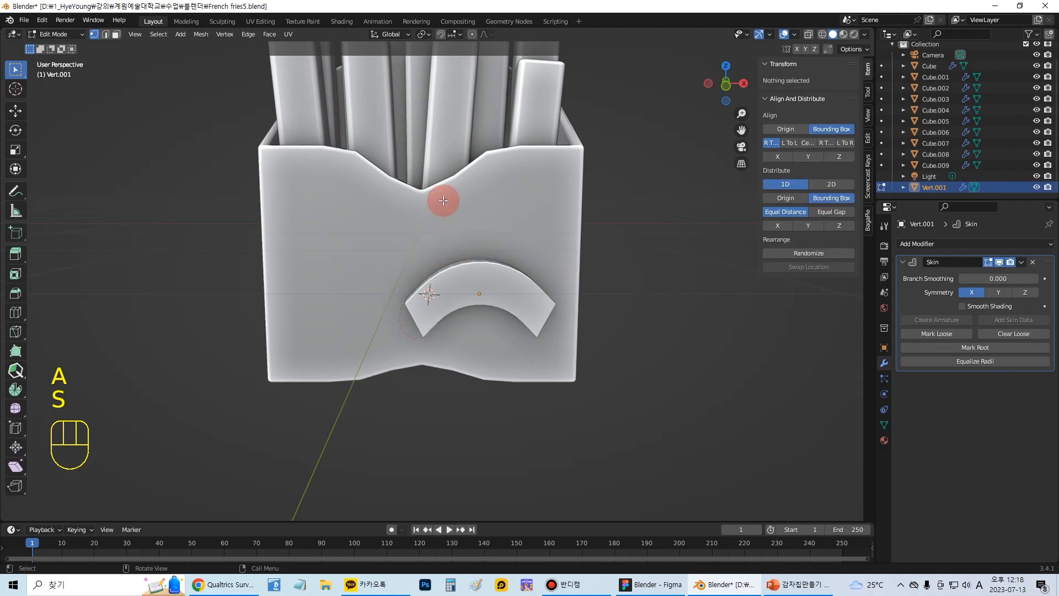
key(a)
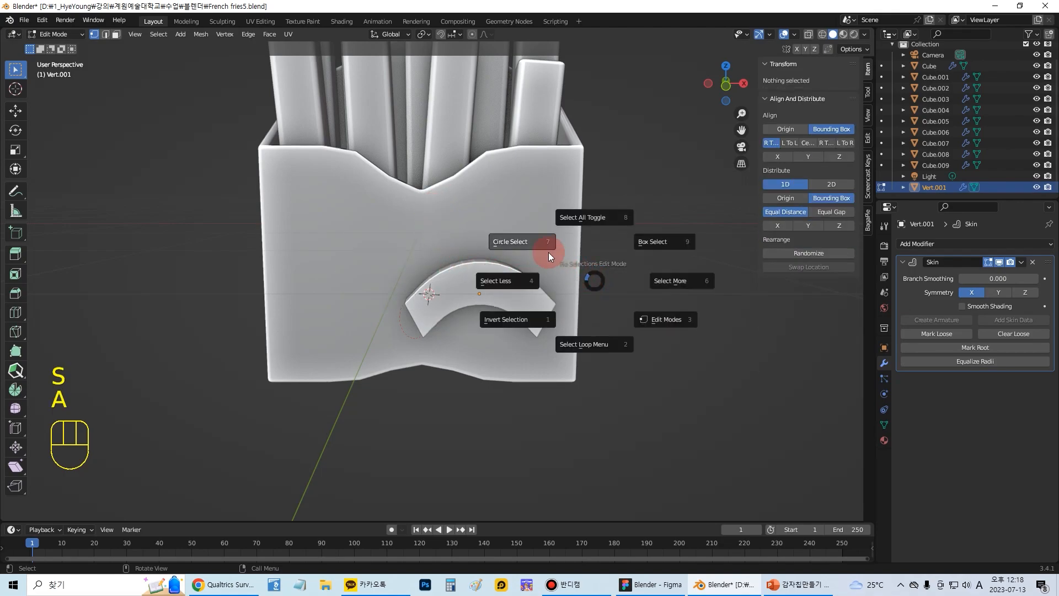
click(574, 219)
key(s)
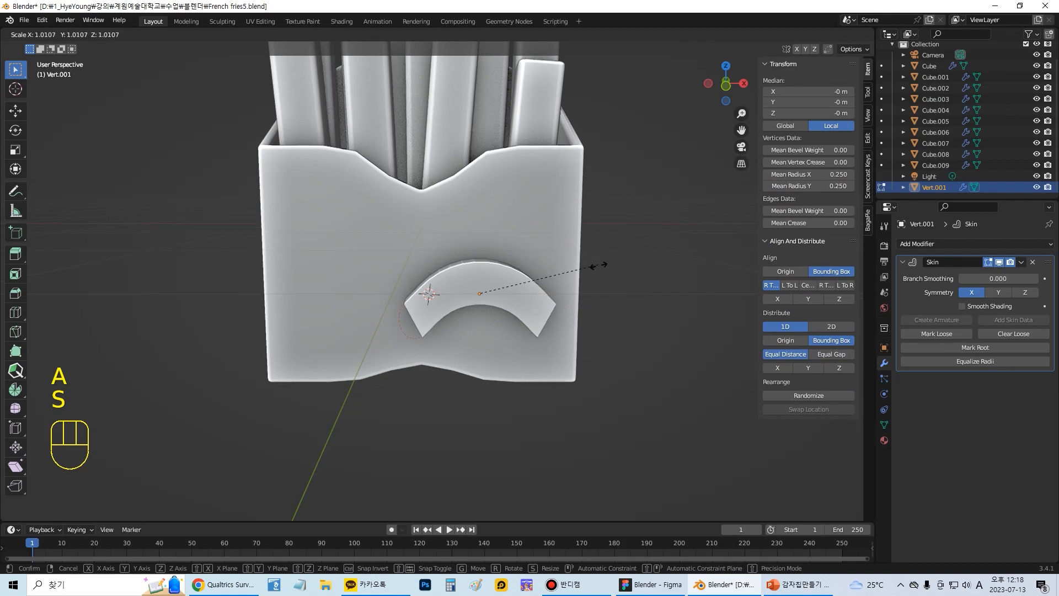
click(752, 315)
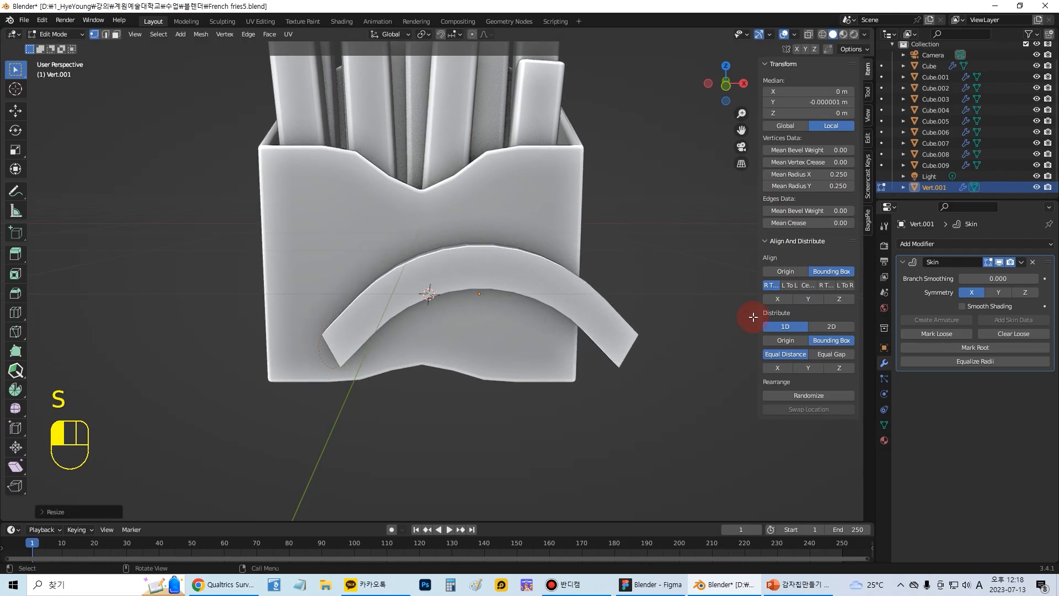
In Object Mode, scale the arc down to about 0.104 on X and Y, making it about 0.54 m wide
click(60, 36)
click(57, 48)
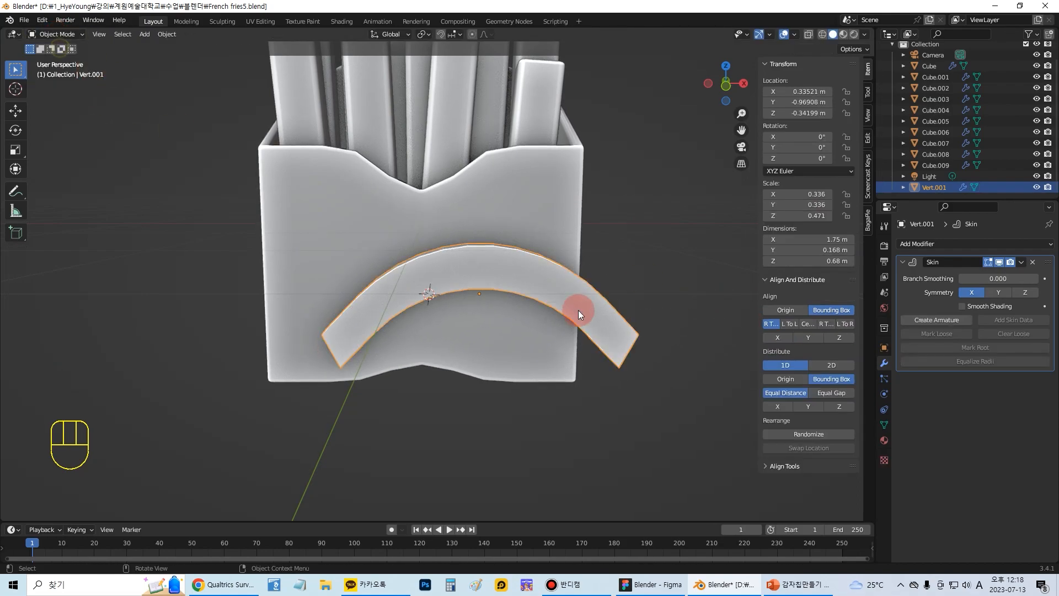
key(s)
click(521, 296)
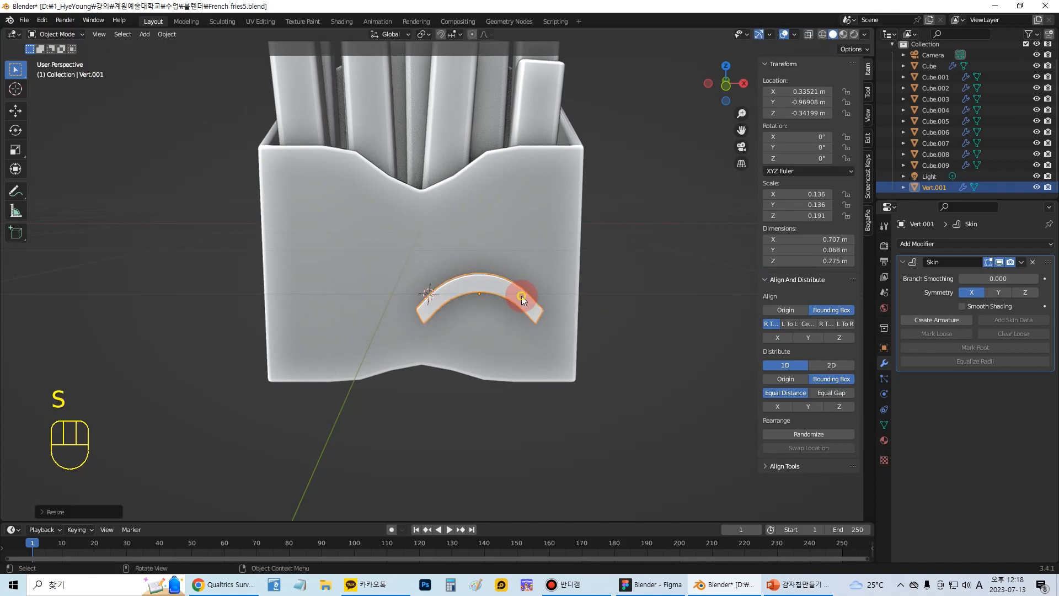
middle_drag(521, 296, 542, 340)
key(s)
click(563, 297)
scroll(577, 324, up, 3)
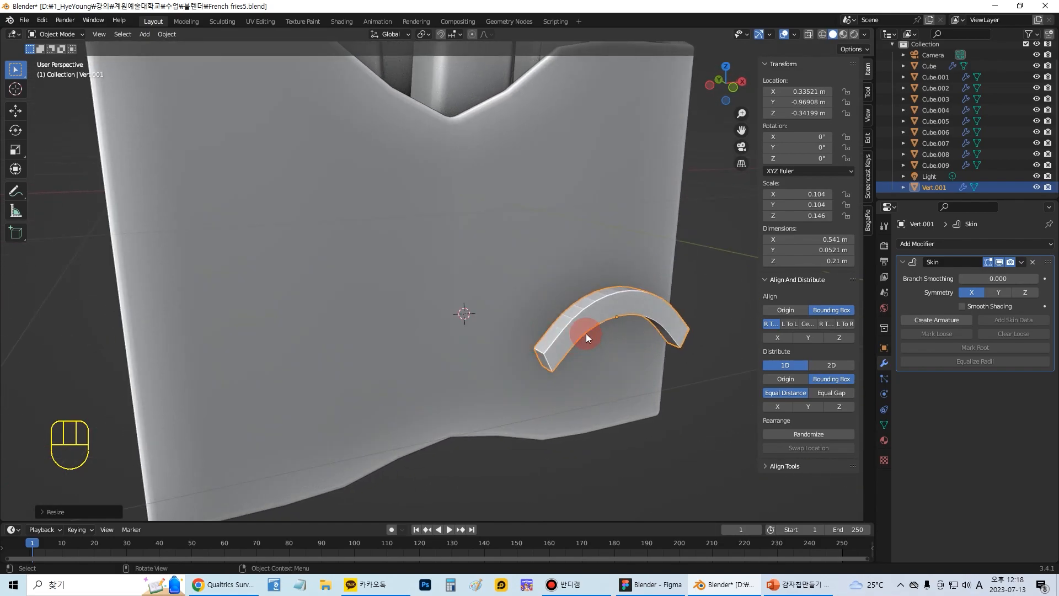
Enable Smooth Shading on the arc's Skin modifier and add a Subdivision Surface modifier with viewport level 2
click(961, 307)
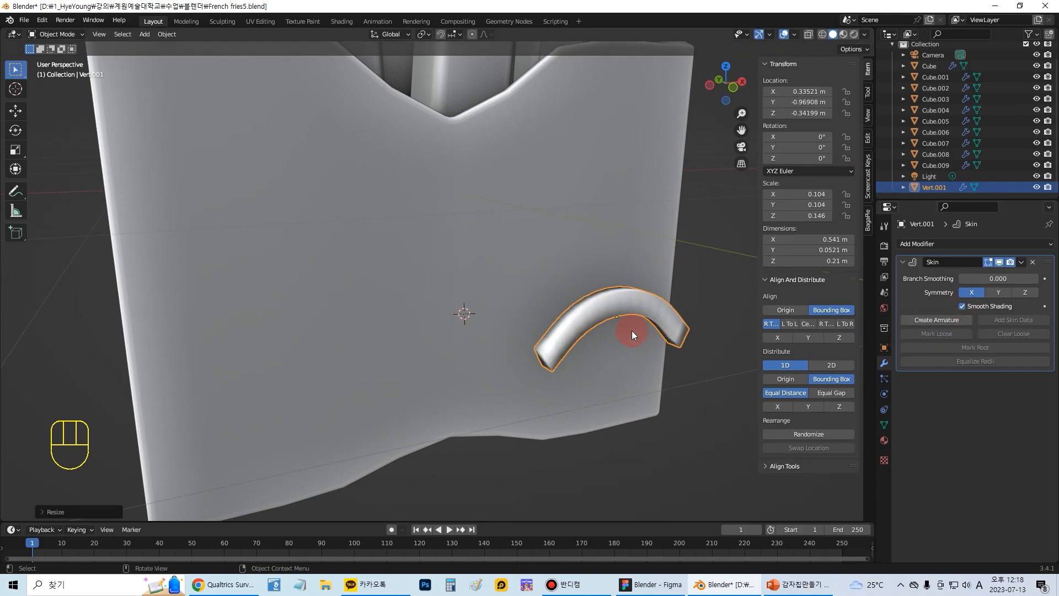
click(919, 247)
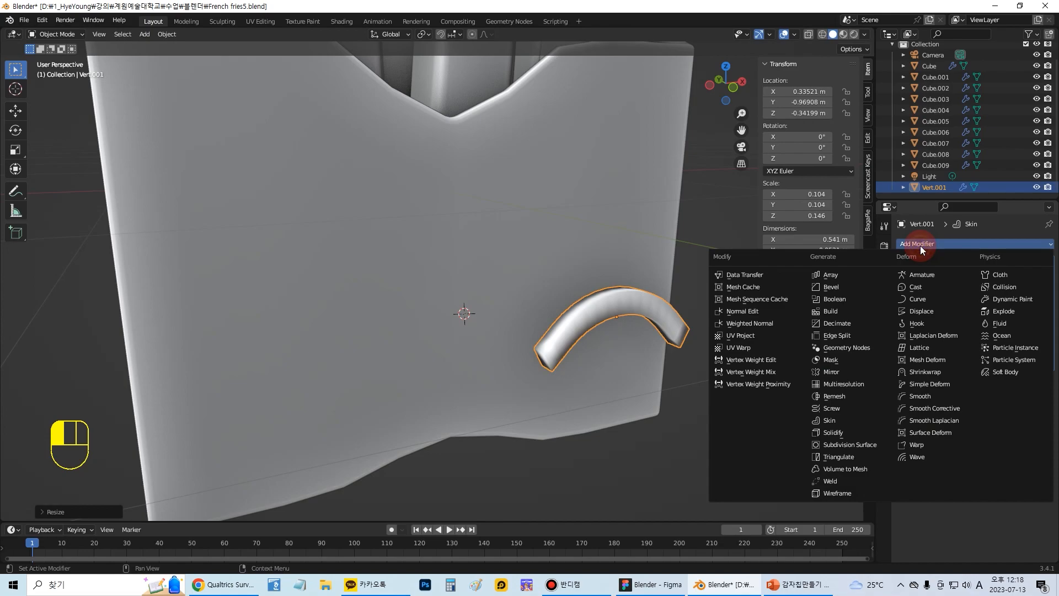
click(856, 446)
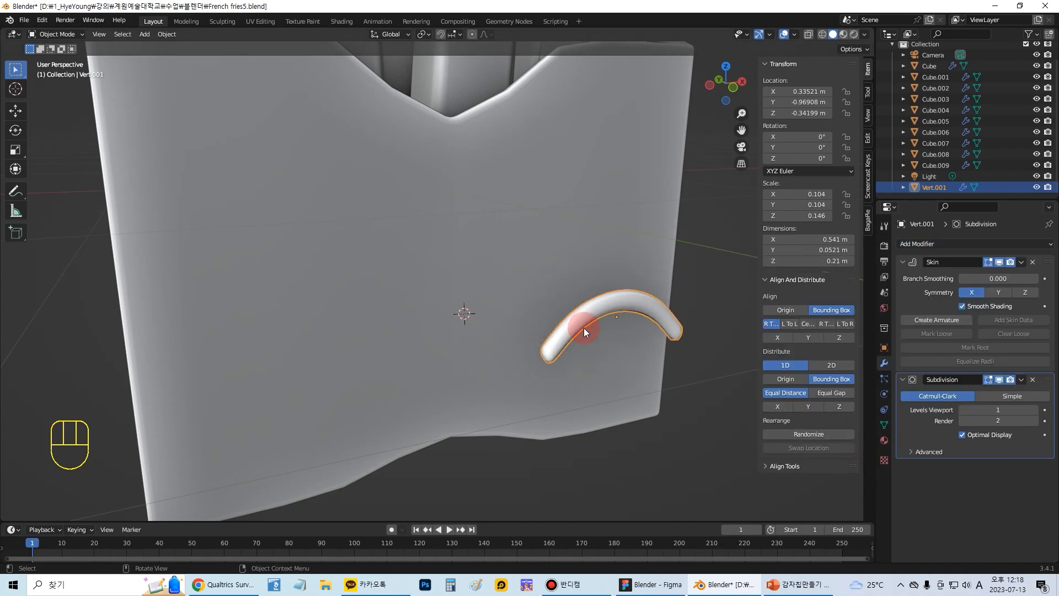
click(1034, 410)
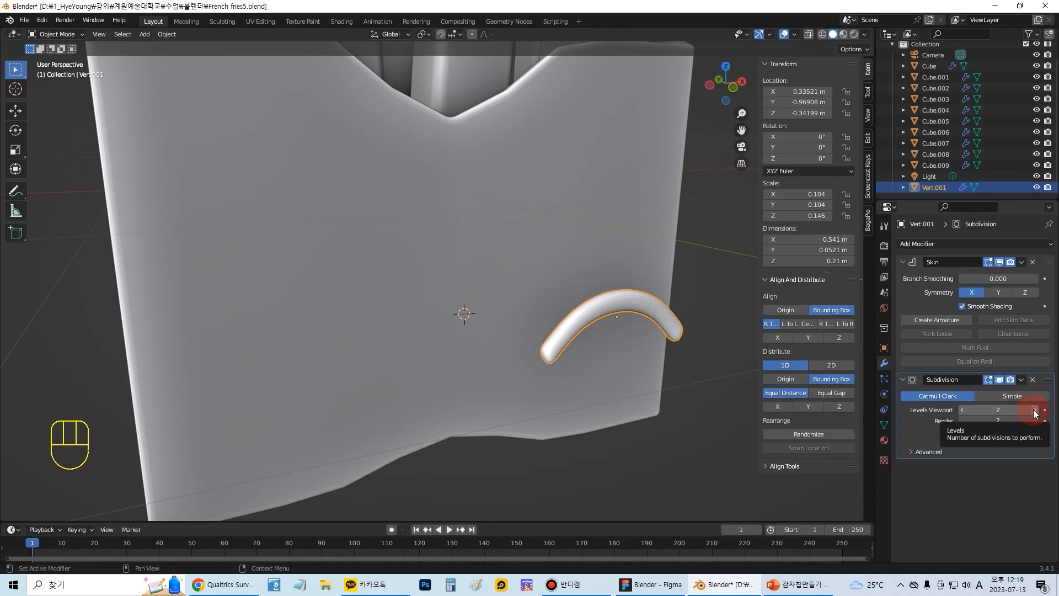
Move the arc along Y to about -0.543 m so it sits against the box front
middle_drag(620, 338, 682, 347)
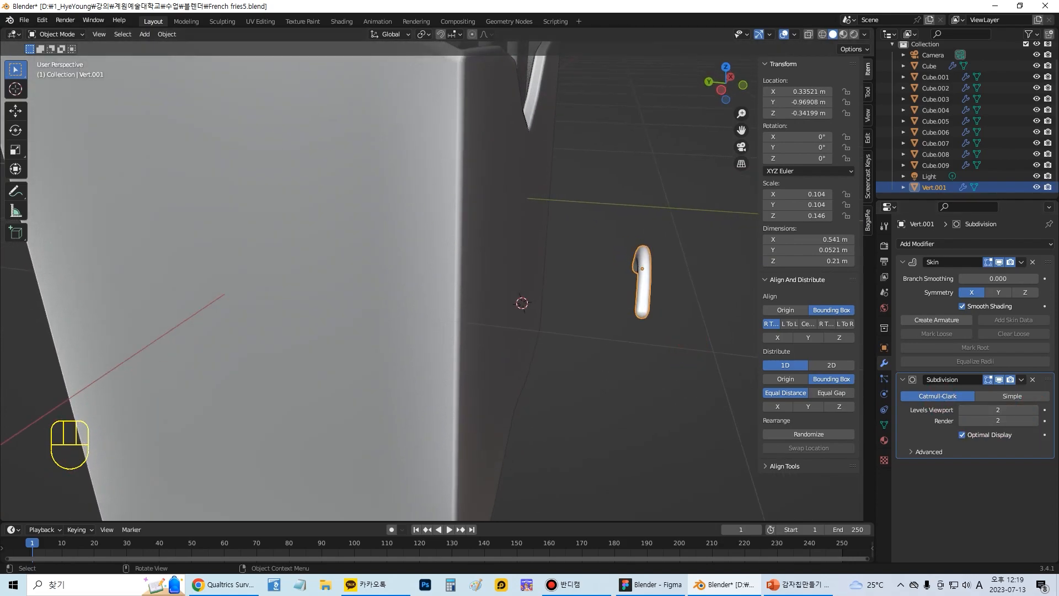
click(24, 113)
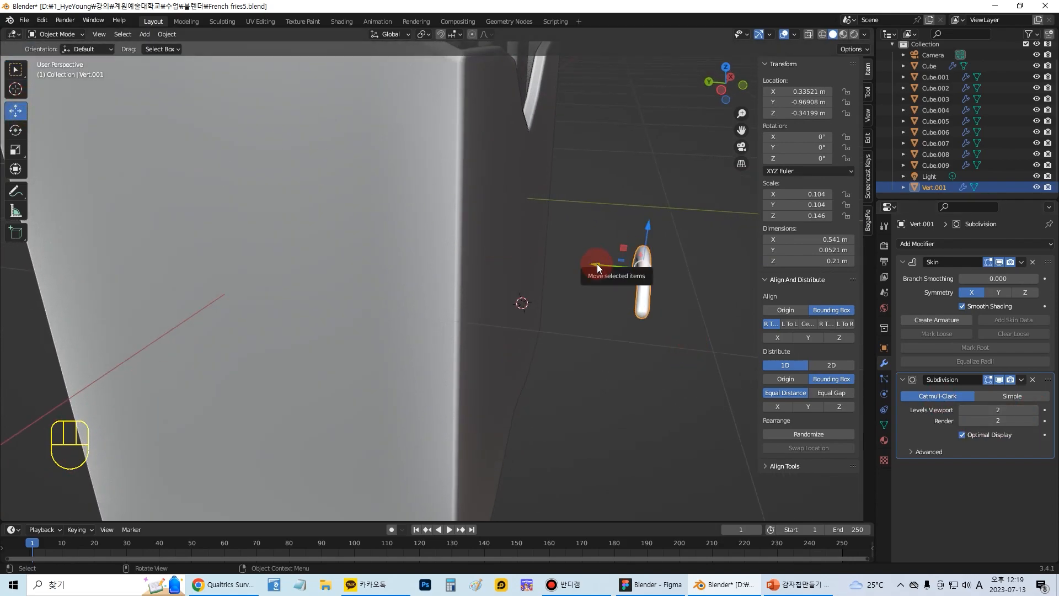
drag(597, 264, 487, 248)
middle_drag(487, 248, 530, 293)
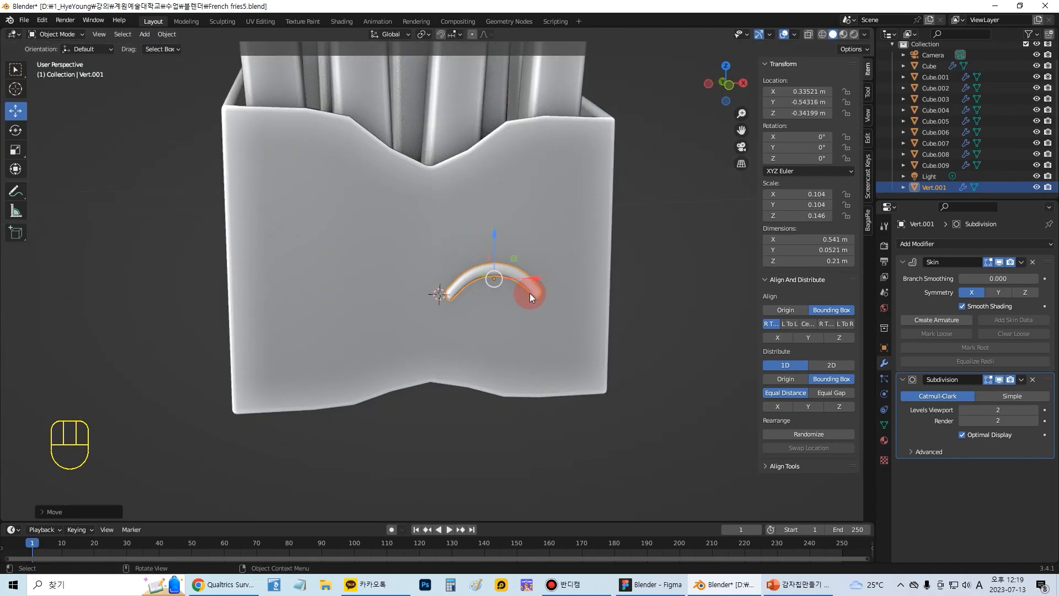
Place the arc at an eye position near X -0.485 m, Z 0.071 m and scale it down to about 0.078 on X and Y
drag(495, 234, 493, 167)
drag(542, 218, 383, 208)
key(s)
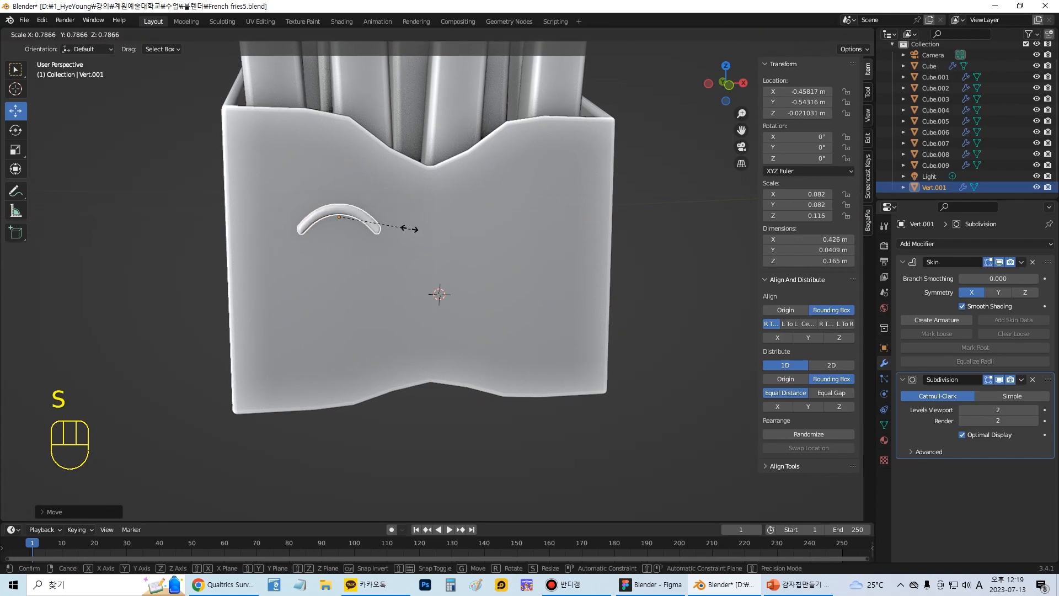
click(408, 226)
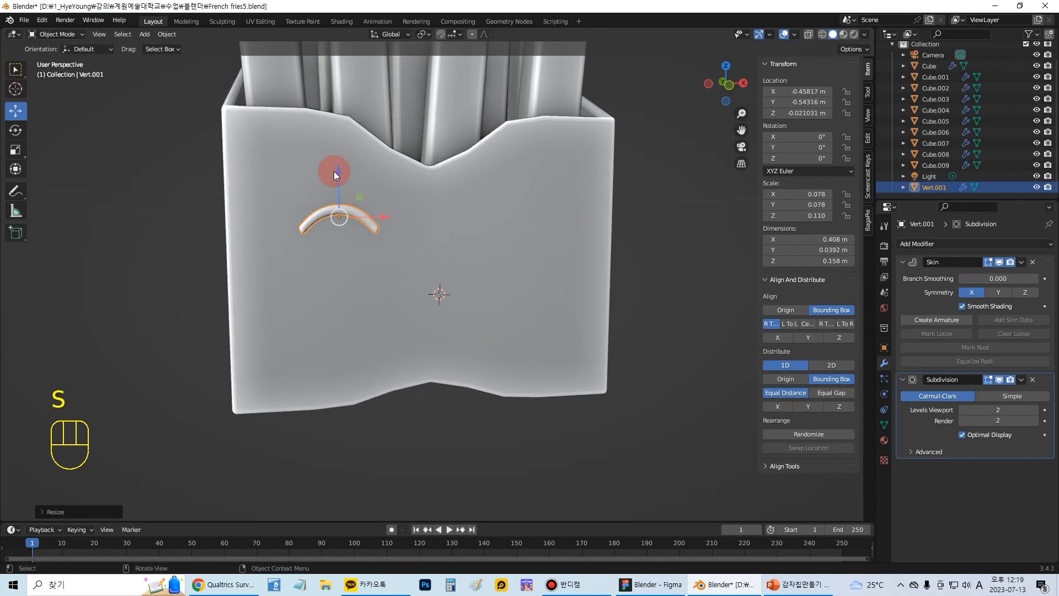
drag(335, 175, 334, 149)
drag(382, 198, 379, 198)
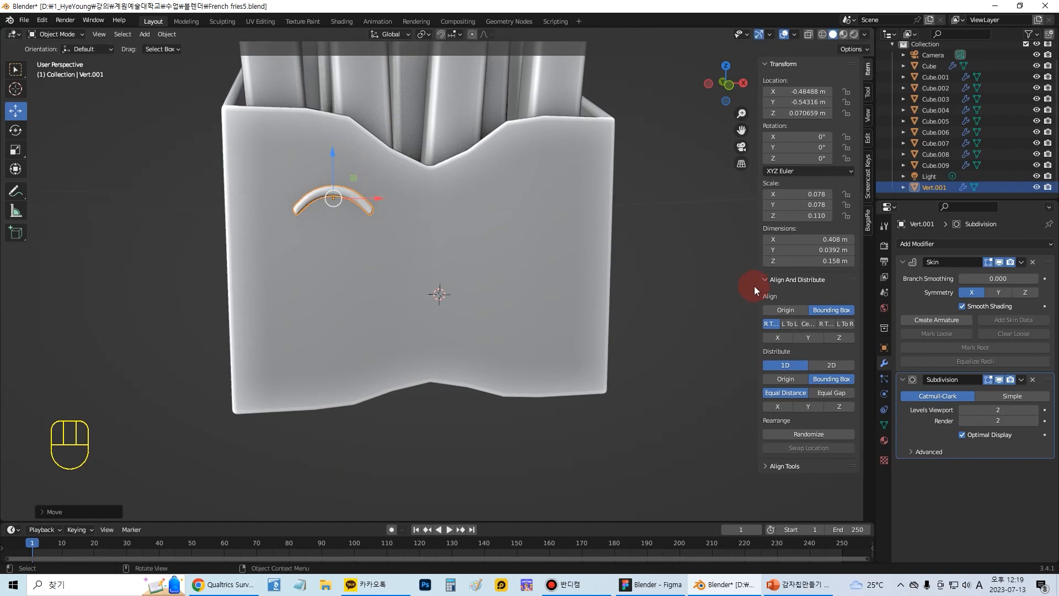
Add an X-axis Mirror modifier to the eye arc with Cube as mirror object, and shift the arc to about X -0.431 m
click(903, 263)
click(902, 275)
click(921, 244)
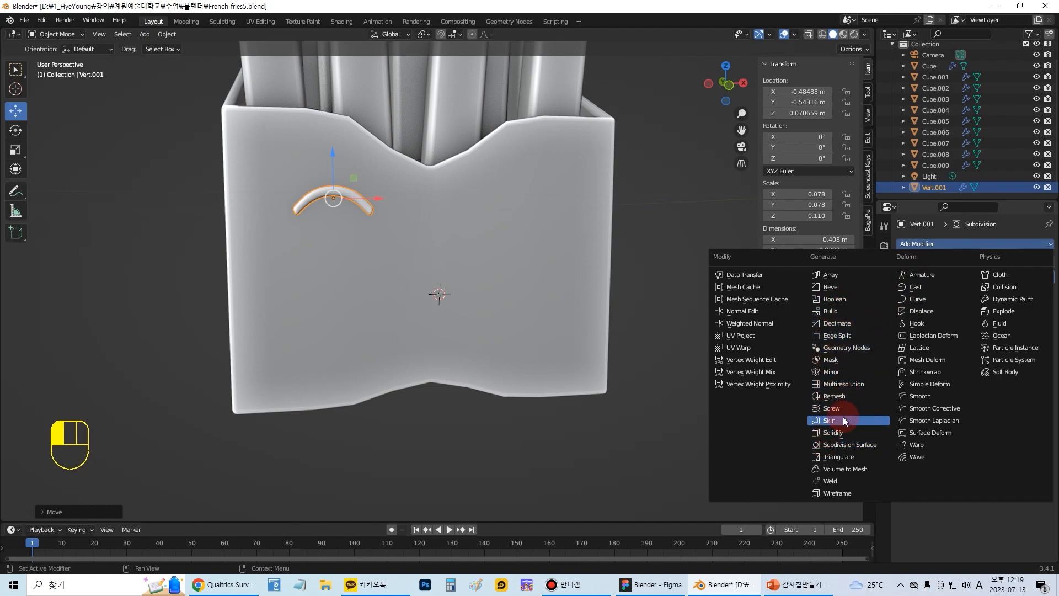
click(833, 368)
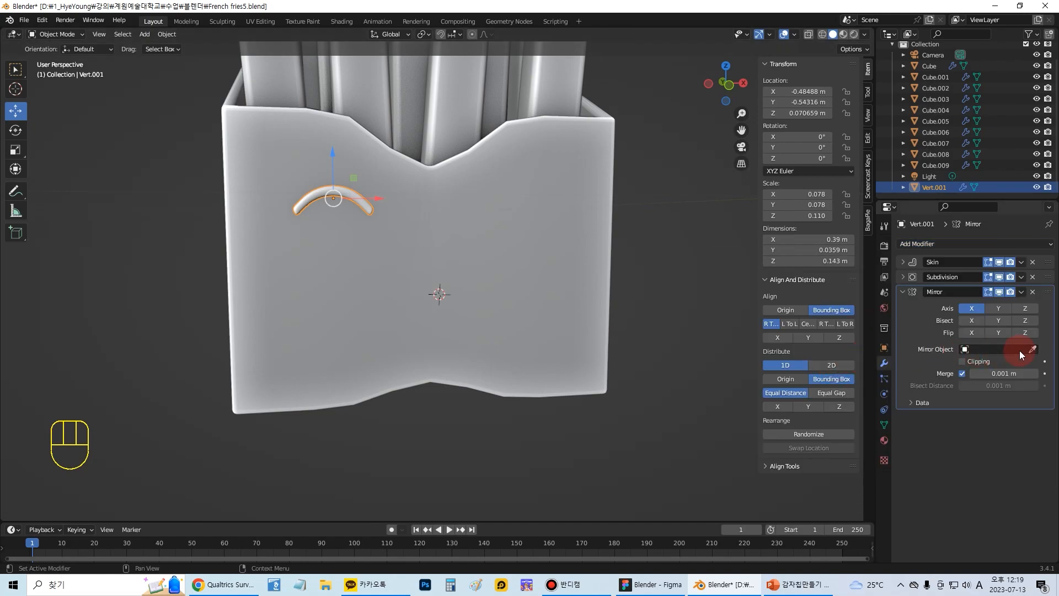
click(464, 258)
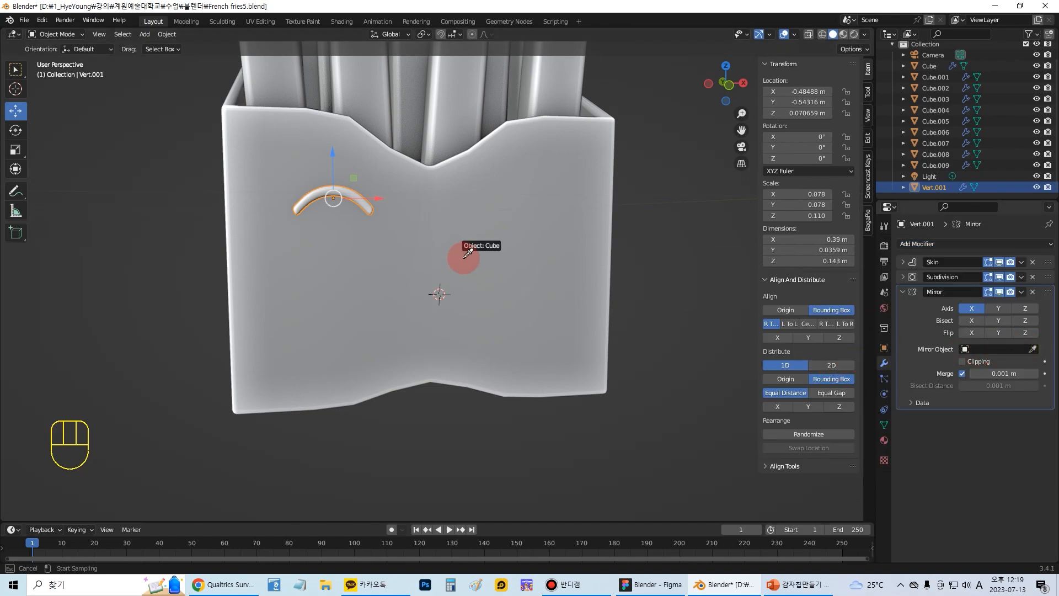
drag(388, 203, 399, 198)
click(395, 198)
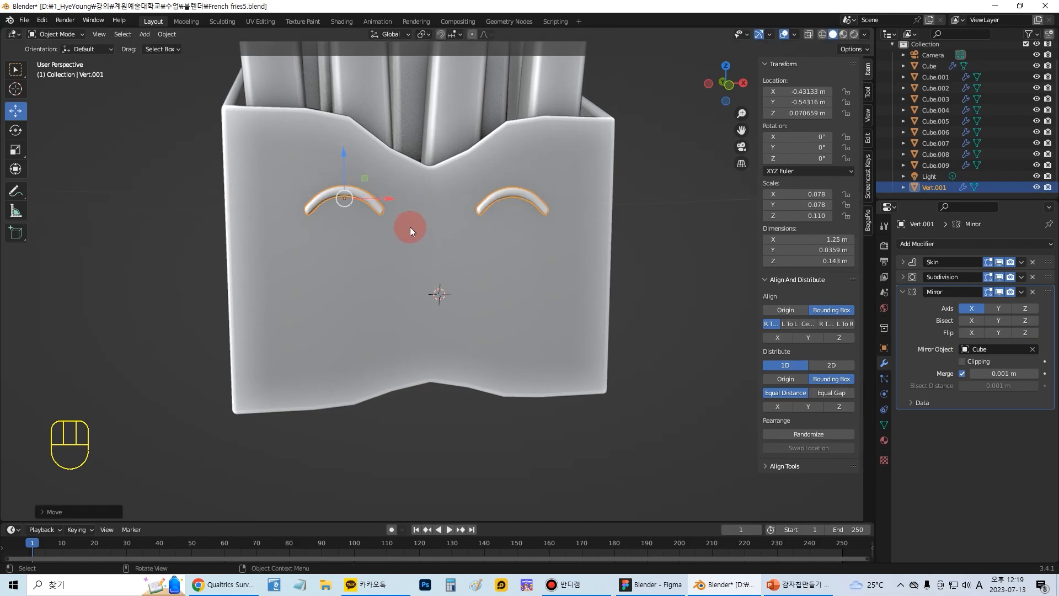
Rotate the eye arc about -15.7° around Y, move it to about X -0.498 m, Z 0.100 m, and deselect it
click(16, 130)
mouse_move(332, 156)
mouse_down()
mouse_move(304, 147)
mouse_move(325, 157)
mouse_move(338, 142)
mouse_up()
click(17, 108)
drag(392, 188, 371, 193)
click(704, 256)
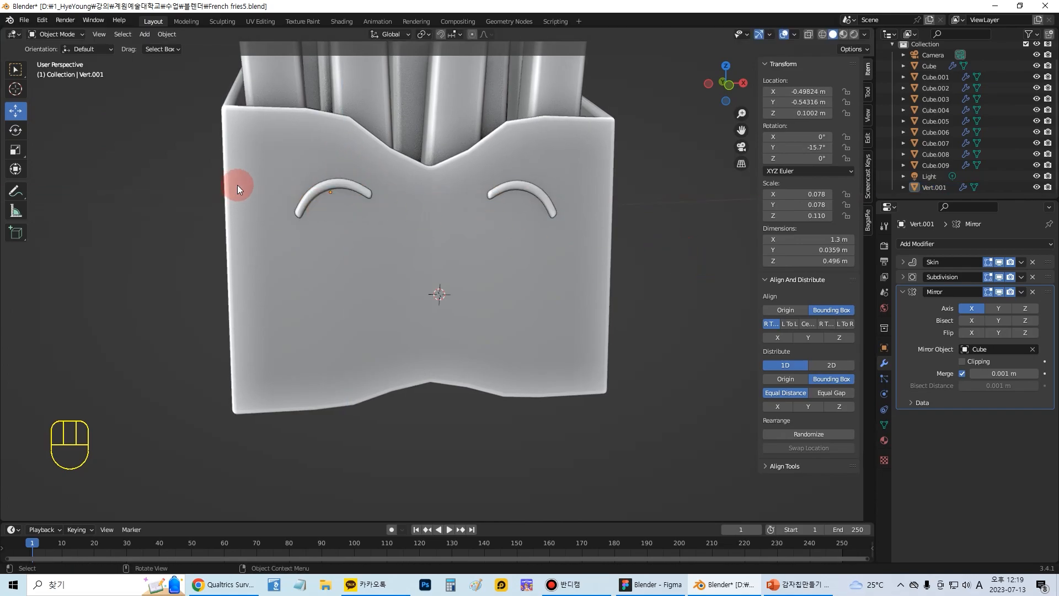
Save the file and check the French fries character reference images in Figma before returning to Blender
key(ctrl+s)
click(131, 134)
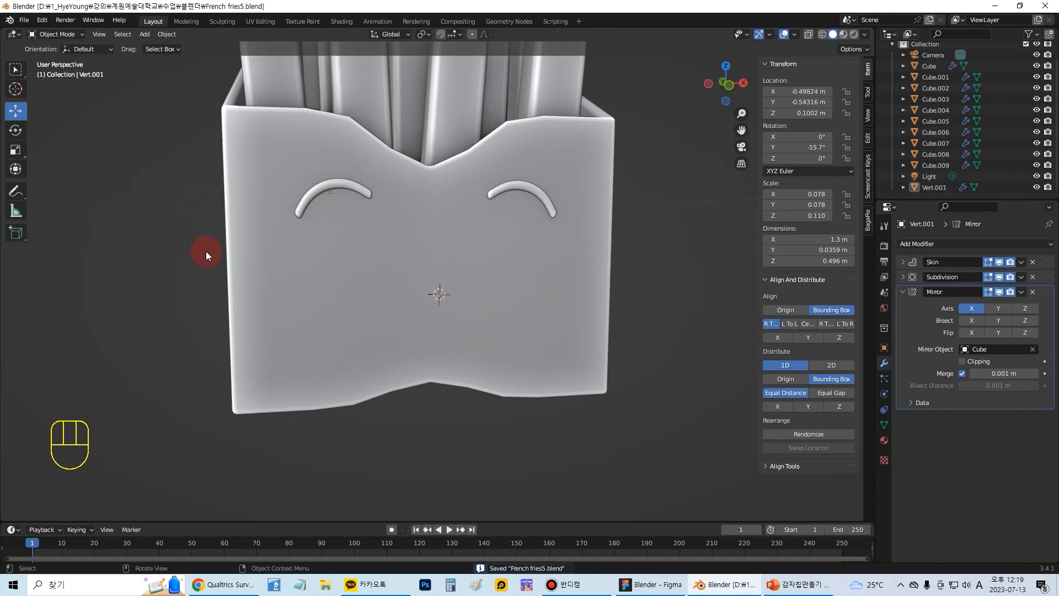
scroll(203, 249, down, 2)
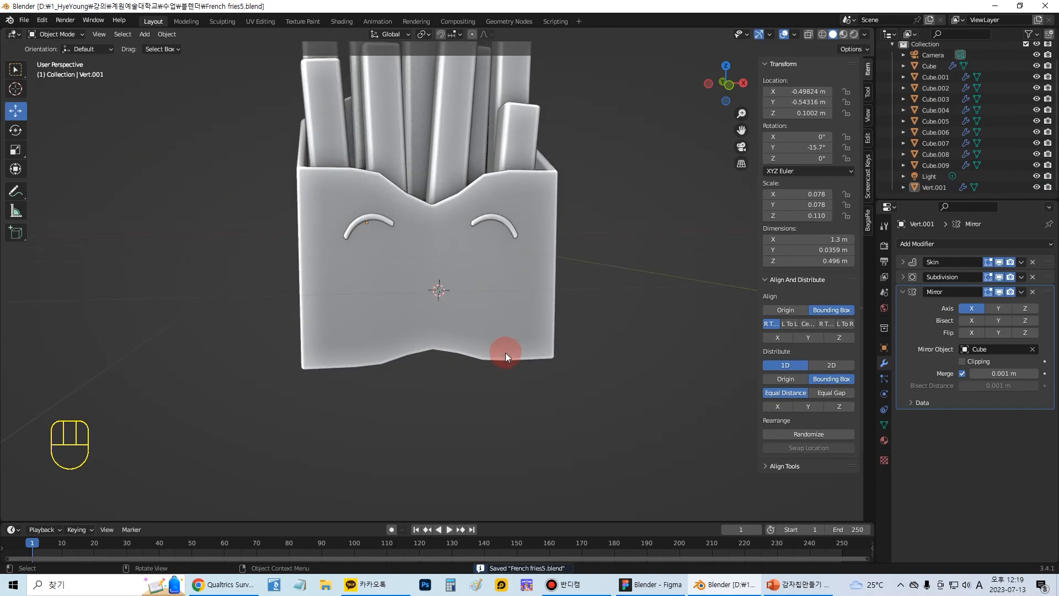
click(666, 590)
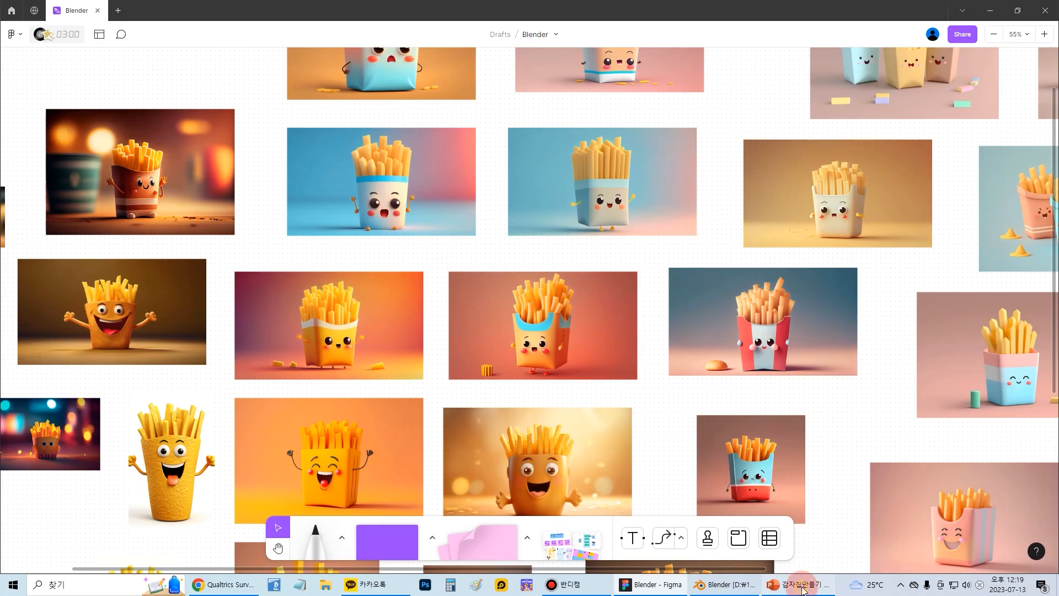
click(724, 584)
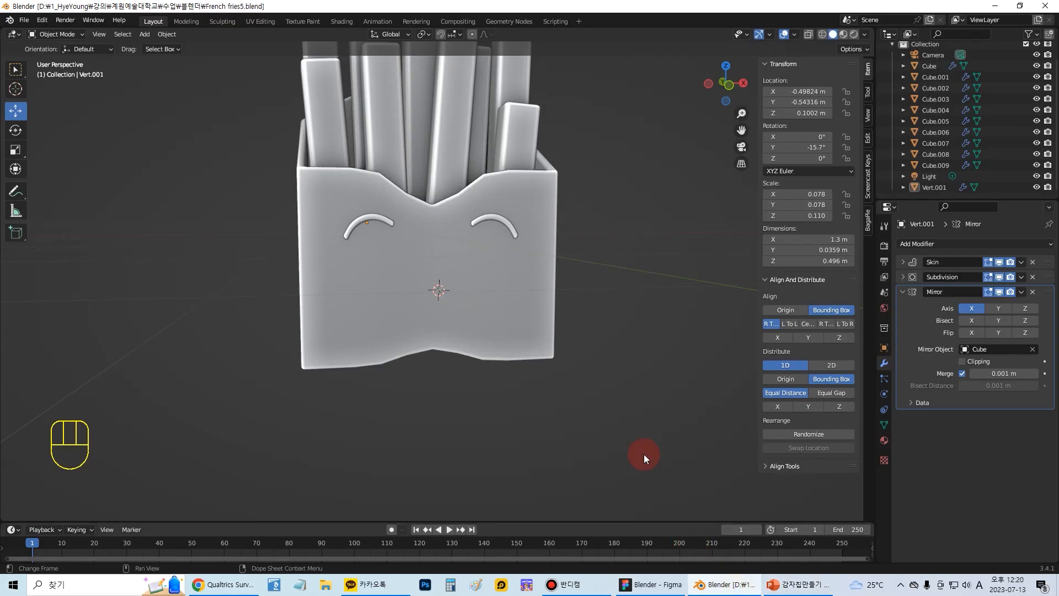
Add a UV Sphere and move it along X to about -2.96 m, beside the fries box
click(150, 34)
mouse_move(154, 45)
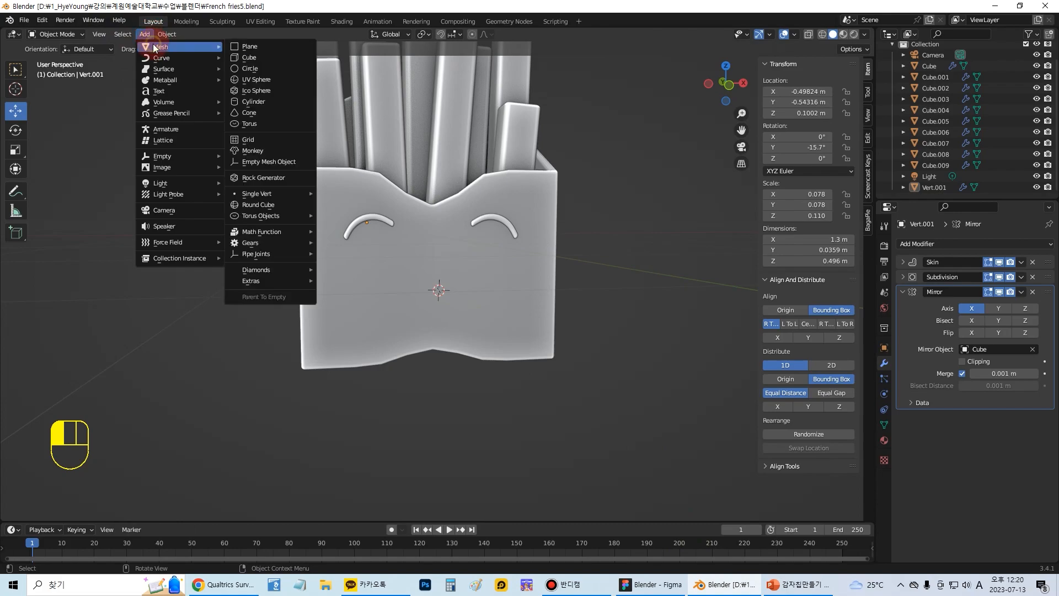
click(258, 82)
scroll(414, 217, down, 4)
drag(481, 285, 290, 269)
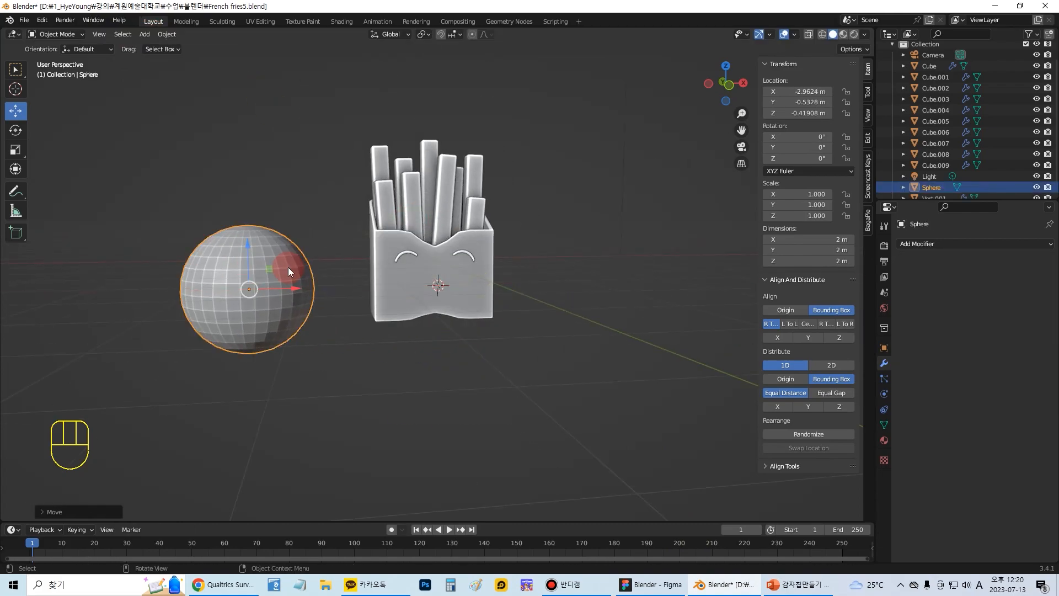
scroll(288, 267, down, 2)
middle_drag(295, 267, 402, 300)
scroll(406, 325, up, 4)
scroll(404, 315, up, 3)
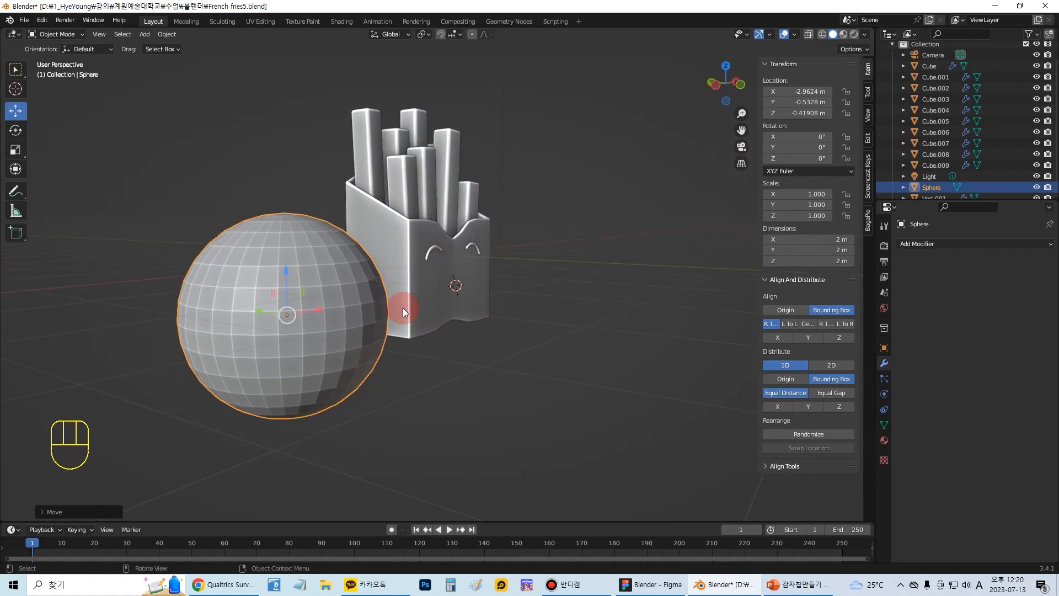
click(60, 34)
click(61, 59)
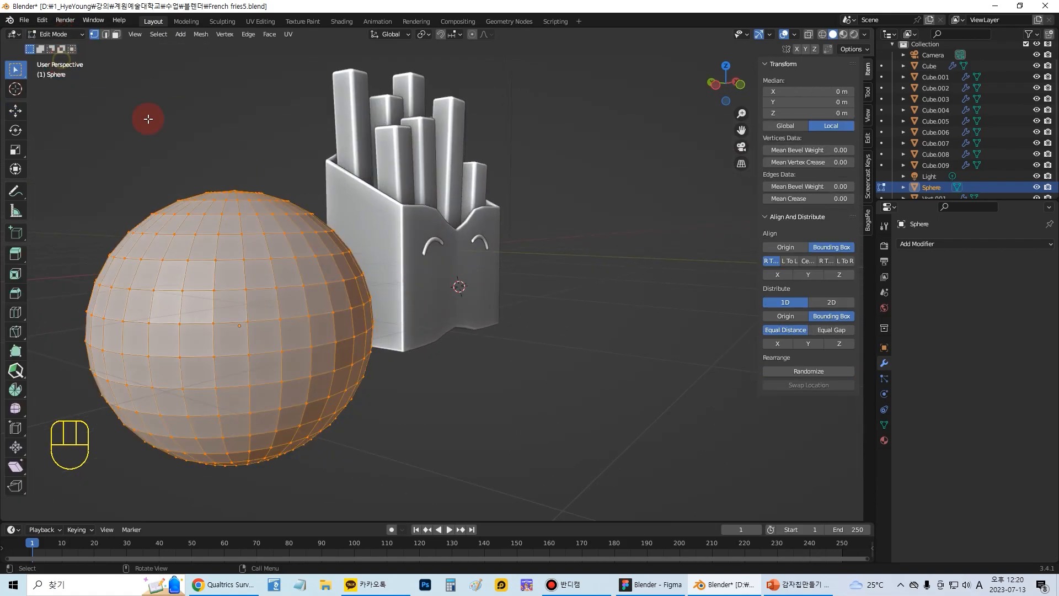
middle_drag(331, 261, 327, 283)
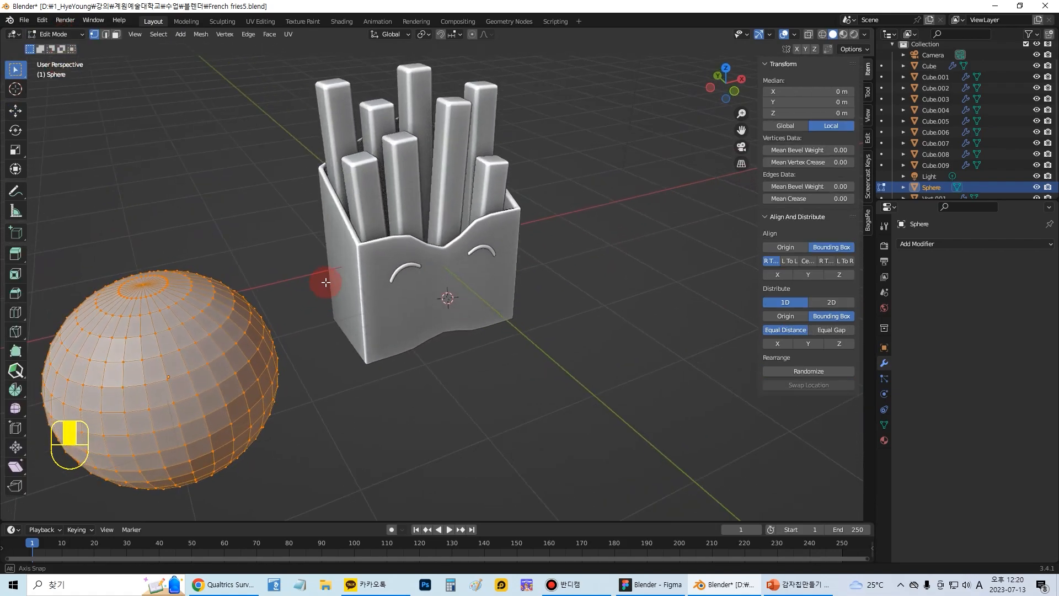
click(61, 35)
click(58, 46)
Move the sphere along X to about 0.107 m, in front of the fries box, and scale it down uniformly
click(187, 313)
drag(211, 374, 485, 296)
middle_drag(485, 295, 442, 258)
key(s)
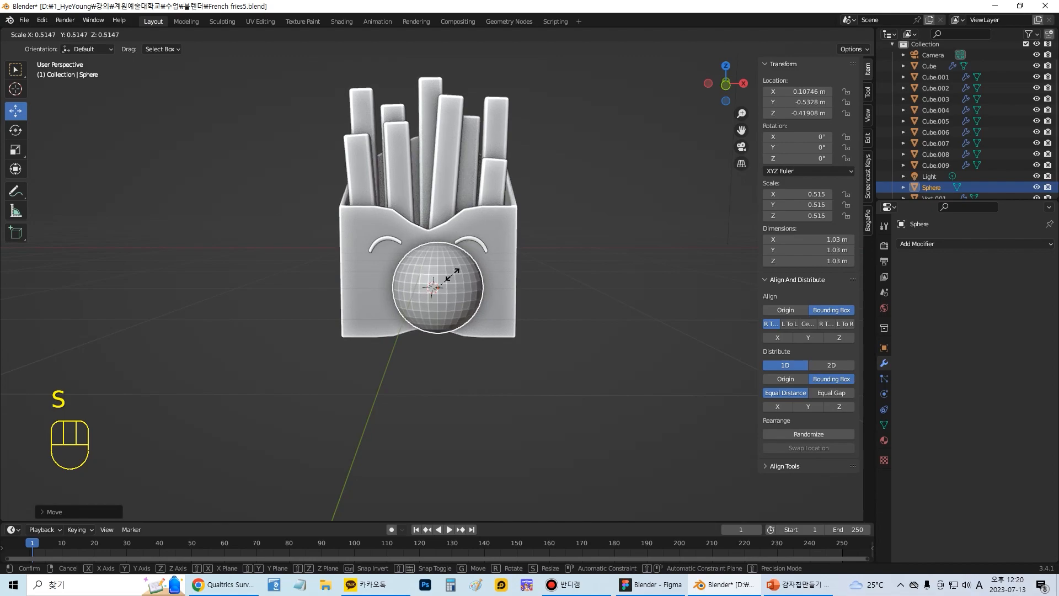
click(441, 278)
Move the sphere to about X -0.368 m, Z -0.306 m on the box front and resize it to a scale of about 0.262
drag(472, 288, 423, 285)
drag(396, 243, 393, 233)
key(s)
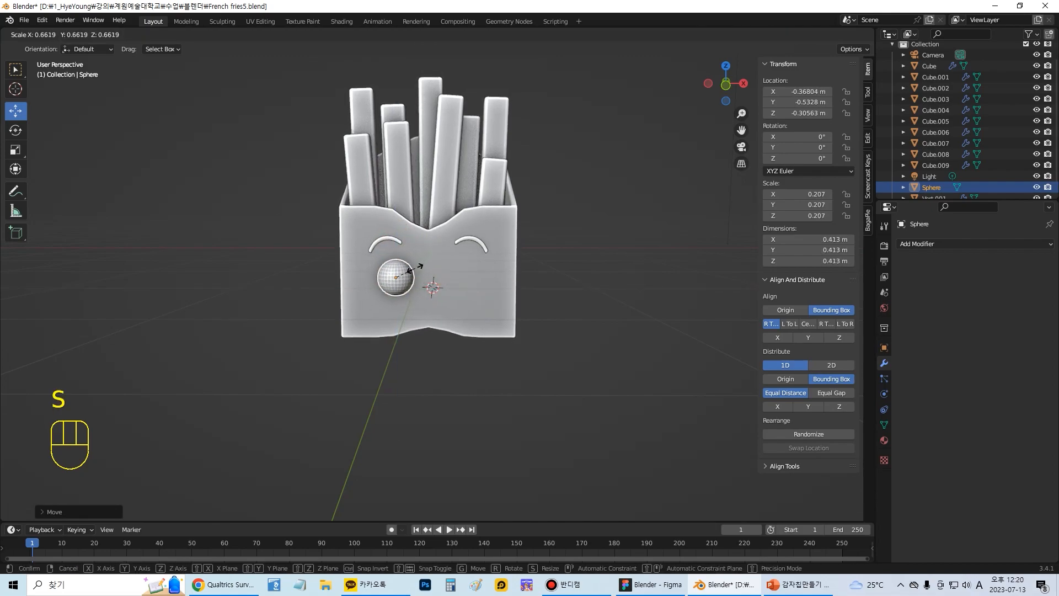
click(415, 268)
key(s)
click(410, 248)
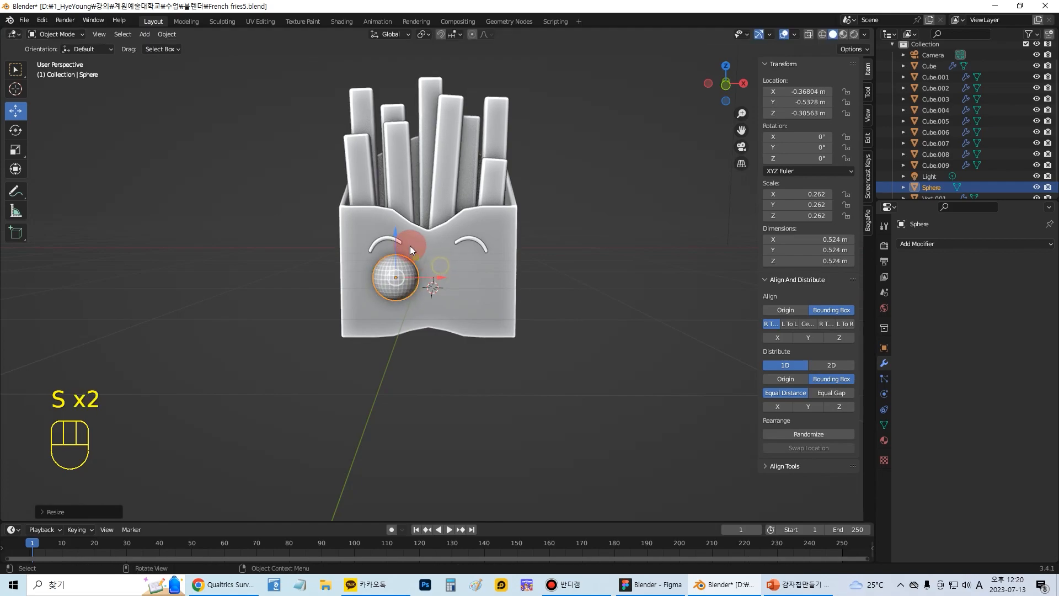
Shift the sphere to about X -0.399 m, Z -0.243 m, beneath the eye arc on the box front
drag(396, 233, 395, 226)
drag(442, 269, 438, 275)
middle_drag(438, 274, 473, 331)
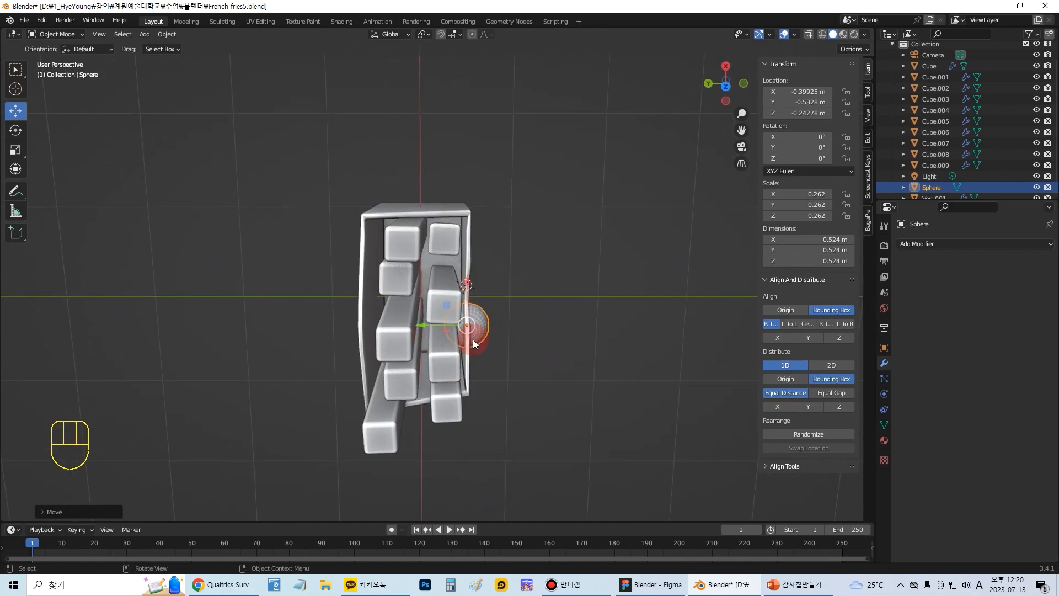
click(465, 332)
scroll(501, 335, up, 5)
middle_drag(518, 359, 369, 245)
Try moving the sphere along X to about -1.67 m, away from the box, and undo the move
click(369, 244)
drag(405, 264, 201, 243)
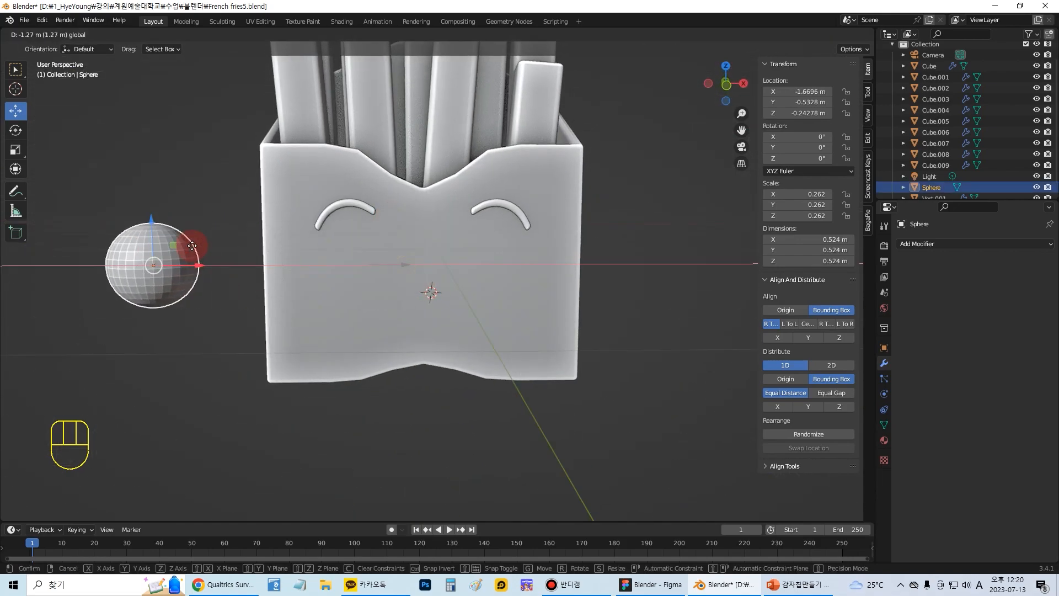
middle_drag(283, 244, 261, 243)
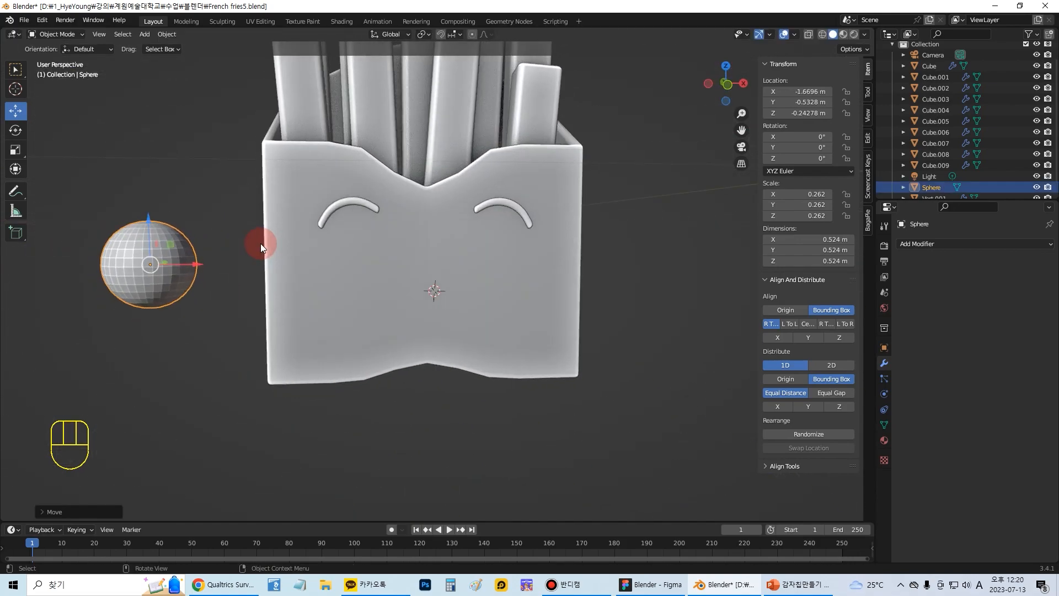
key(ctrl+z)
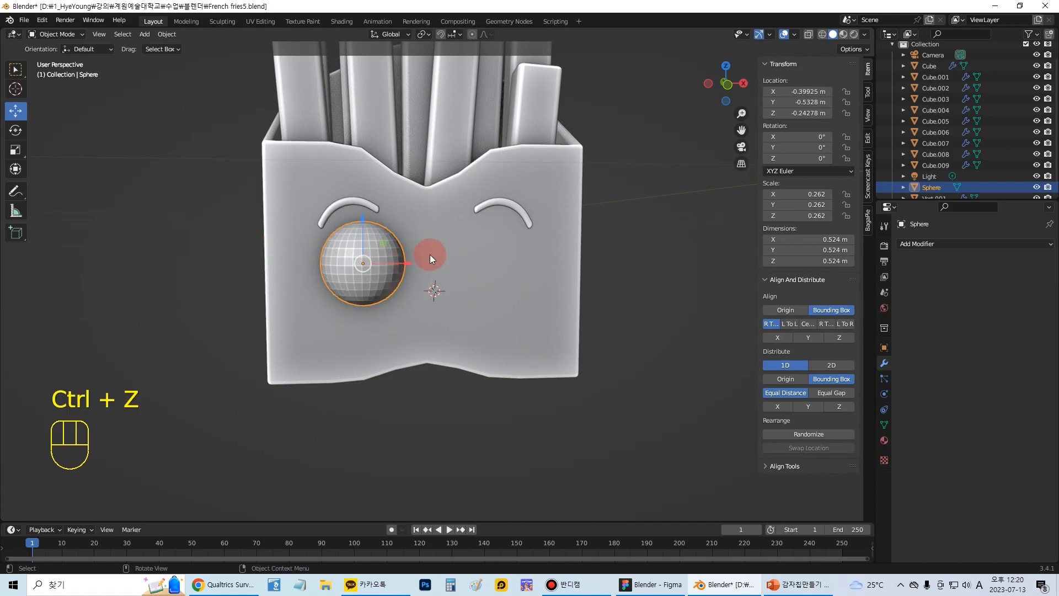
Hide every object except the sphere and enter Edit Mode on it
key(shift+h)
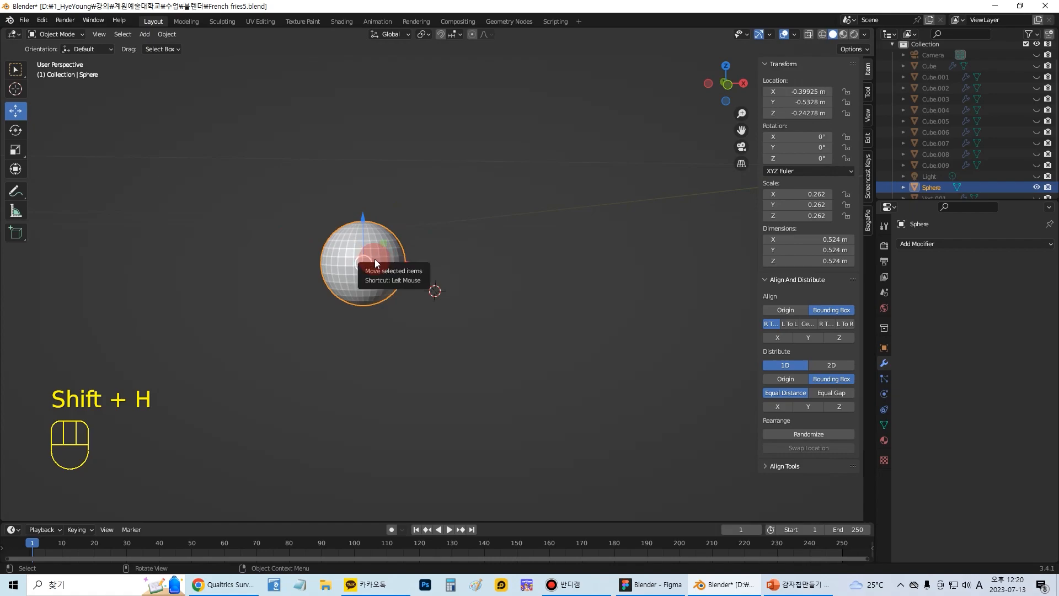
middle_drag(375, 259, 484, 273)
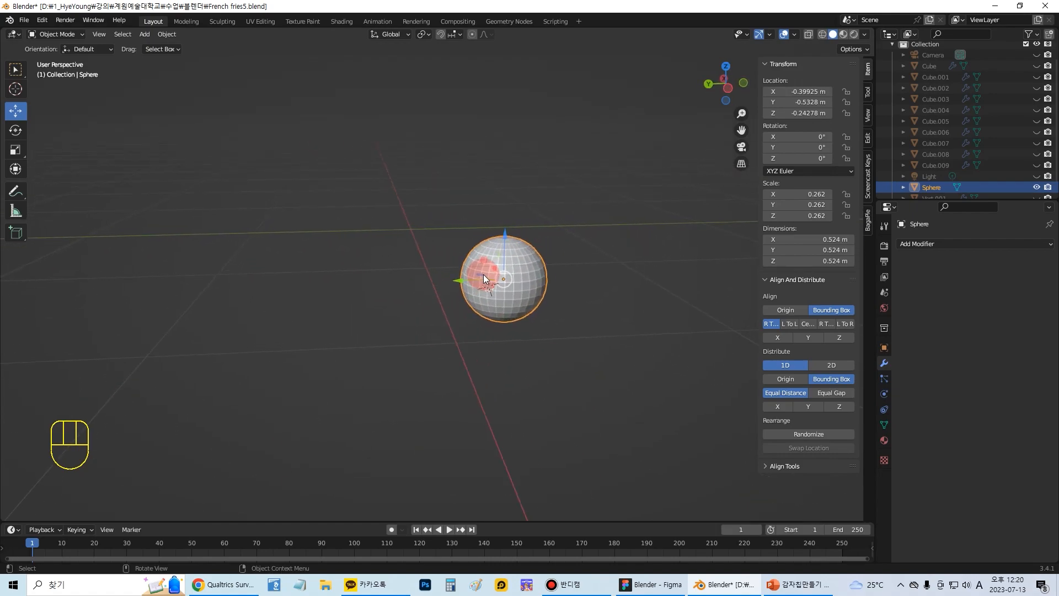
click(48, 34)
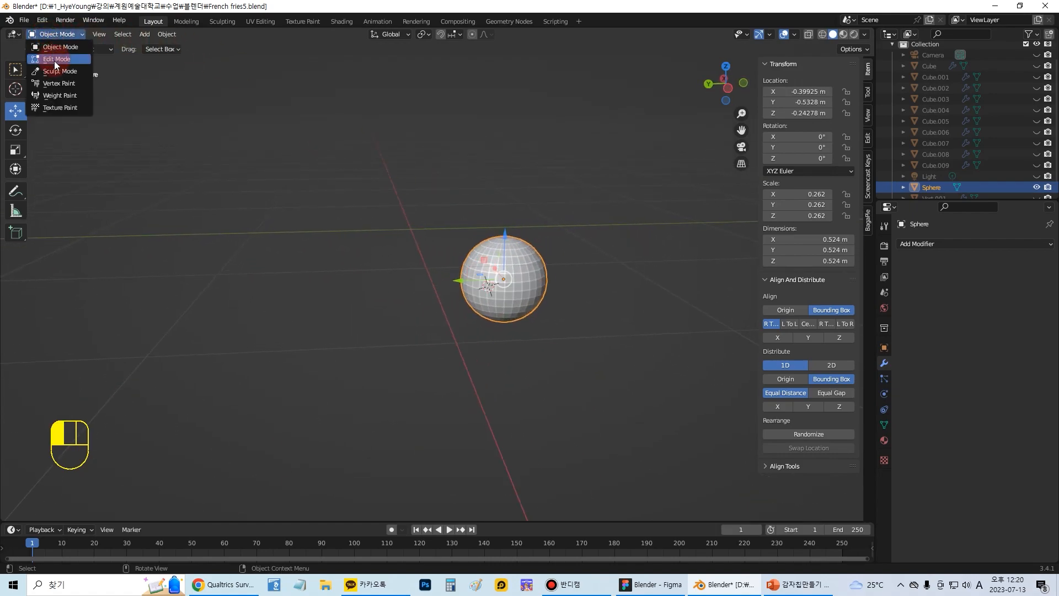
click(54, 59)
middle_drag(667, 277, 550, 260)
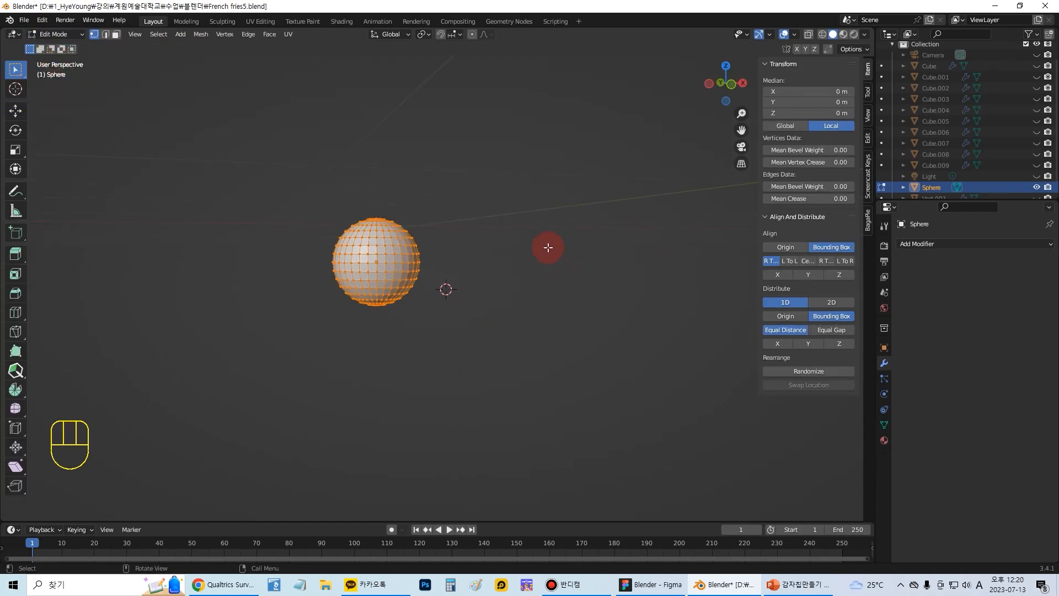
Box-select the sphere's half facing positive X from the right orthographic view and delete its faces
key(KP_1)
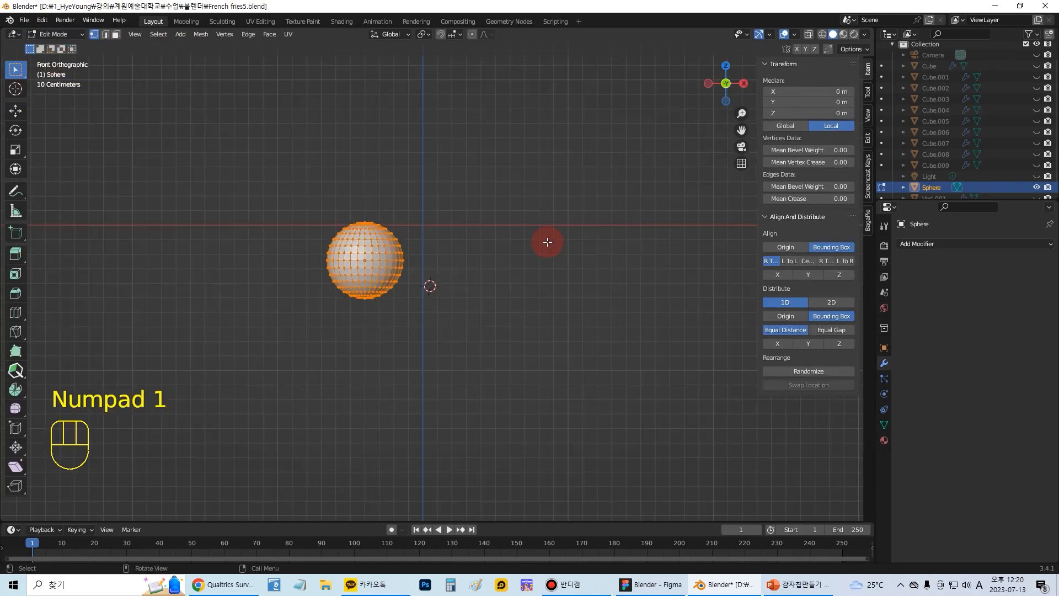
key(KP_2)
key(KP_3)
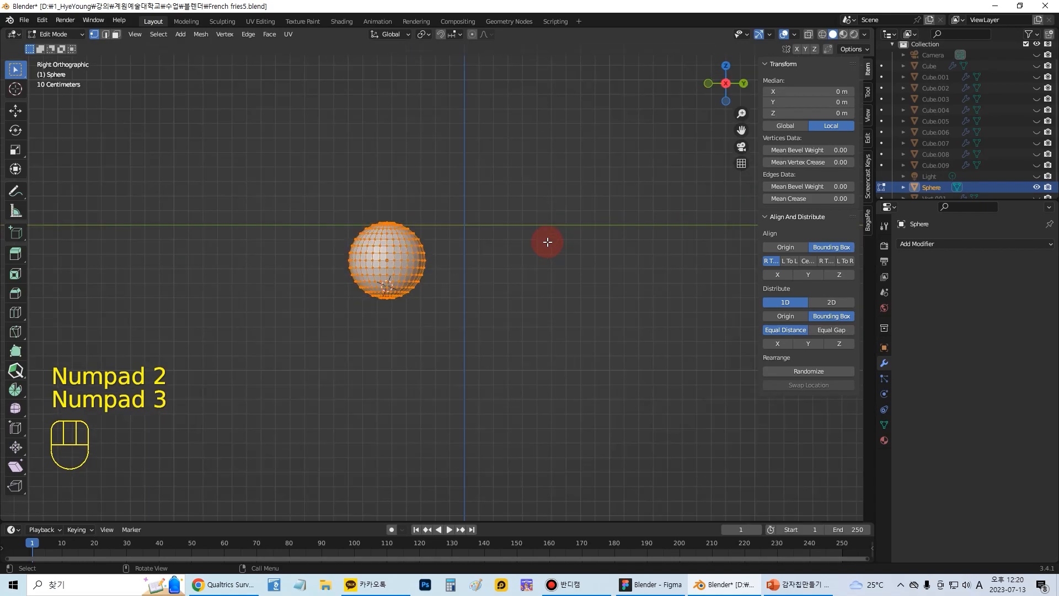
click(486, 239)
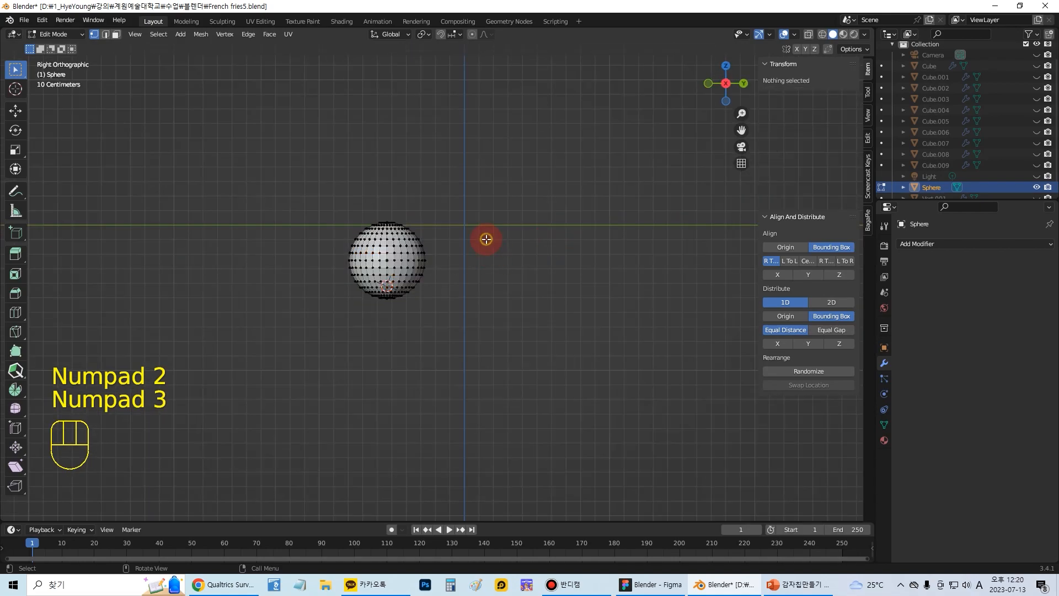
drag(249, 176, 482, 326)
middle_drag(556, 385, 475, 367)
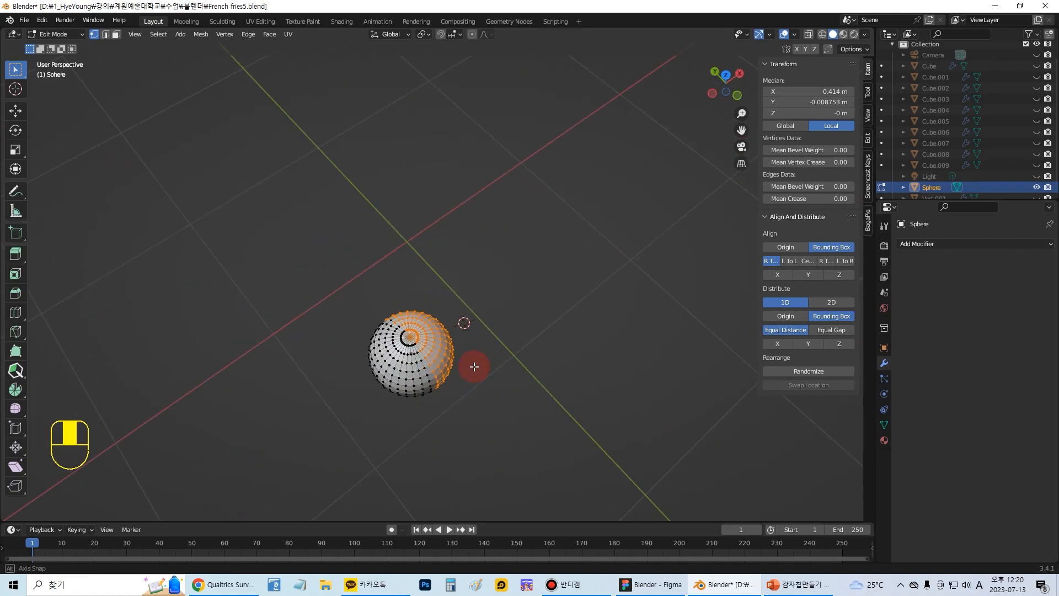
scroll(463, 380, up, 5)
middle_drag(435, 396, 362, 338)
scroll(428, 386, down, 3)
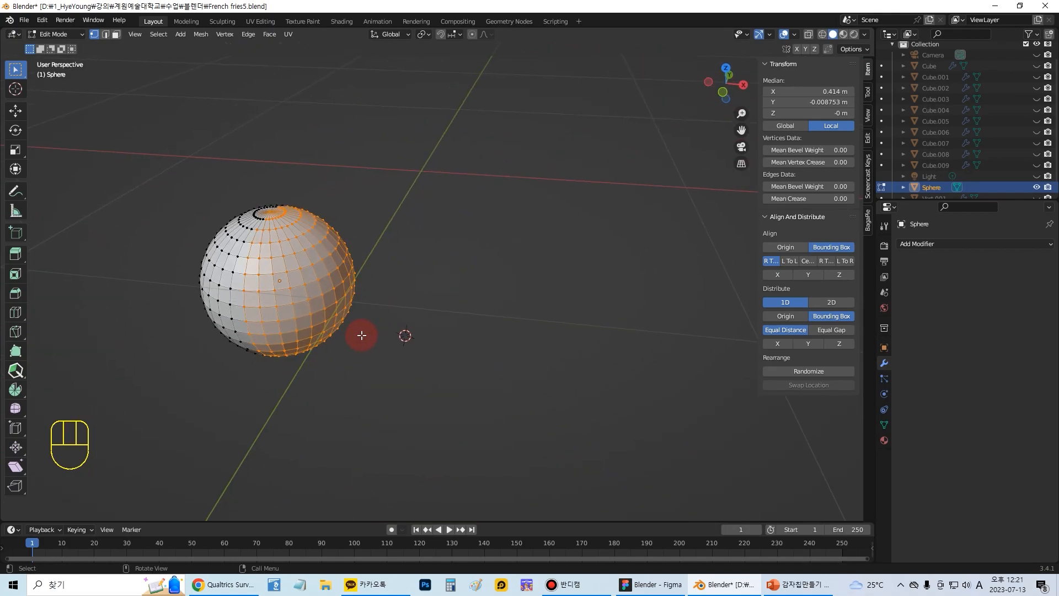
key(x)
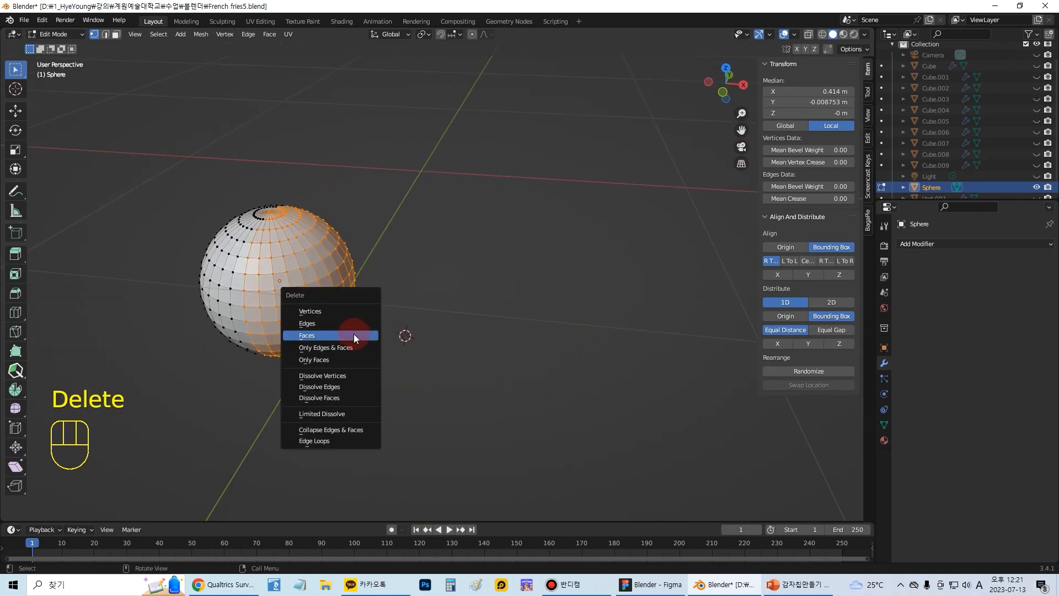
click(320, 336)
middle_drag(370, 339, 457, 338)
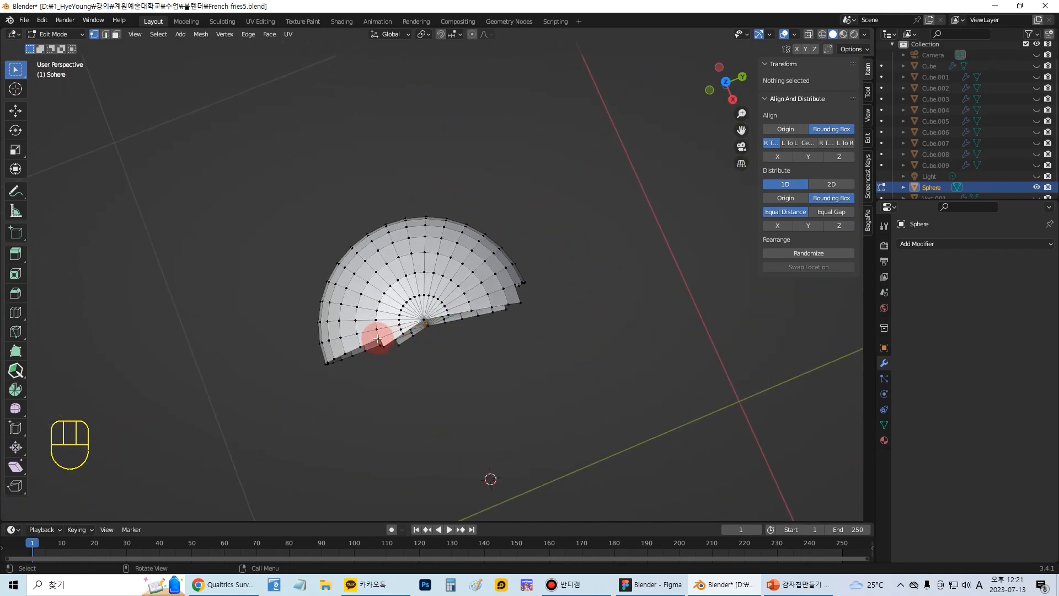
Delete the leftover faces protruding along the upper cut edge of the half-sphere, working in face selection mode
click(117, 35)
click(396, 346)
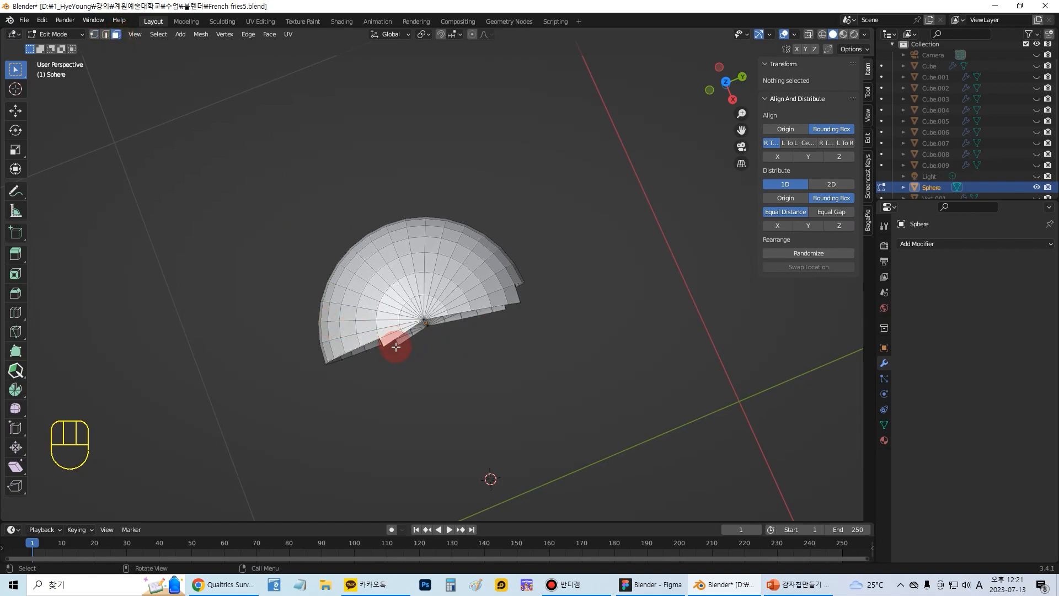
key(Delete)
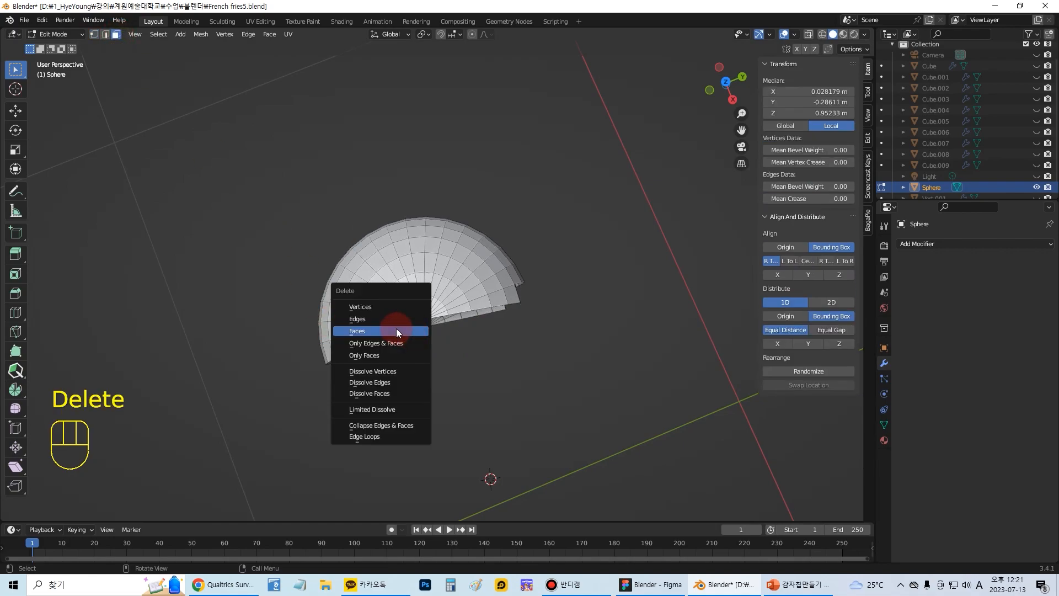
click(397, 331)
click(442, 314)
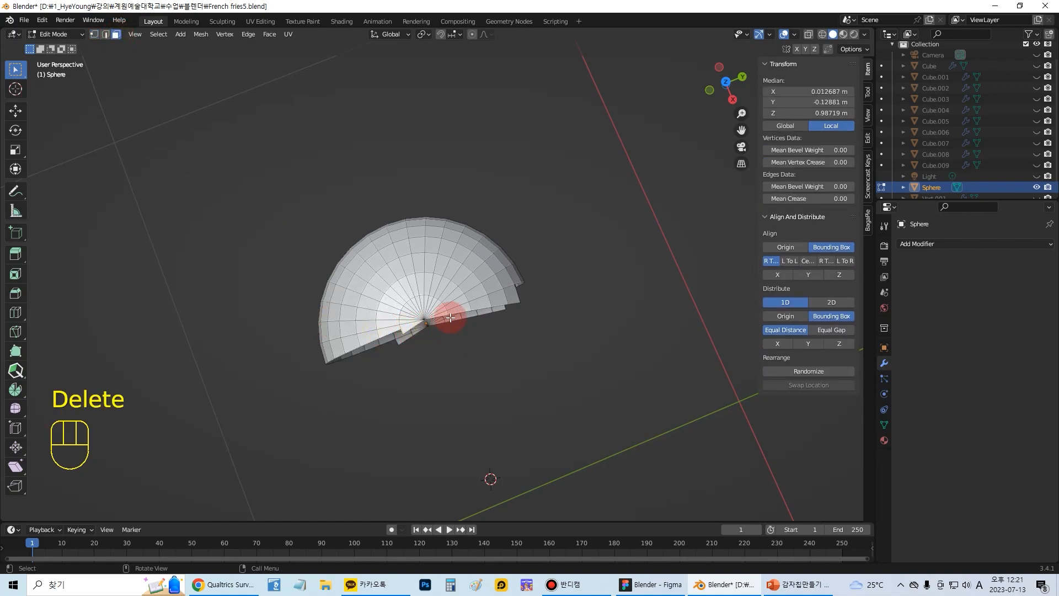
shift+click(458, 311)
shift+click(483, 304)
shift+click(498, 300)
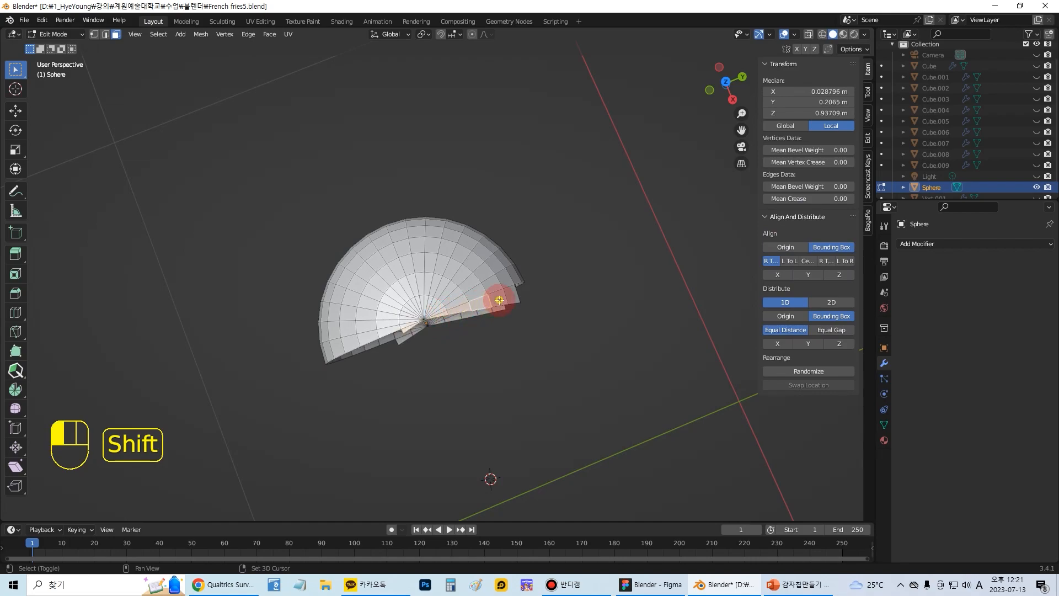
shift+click(513, 296)
key(Delete)
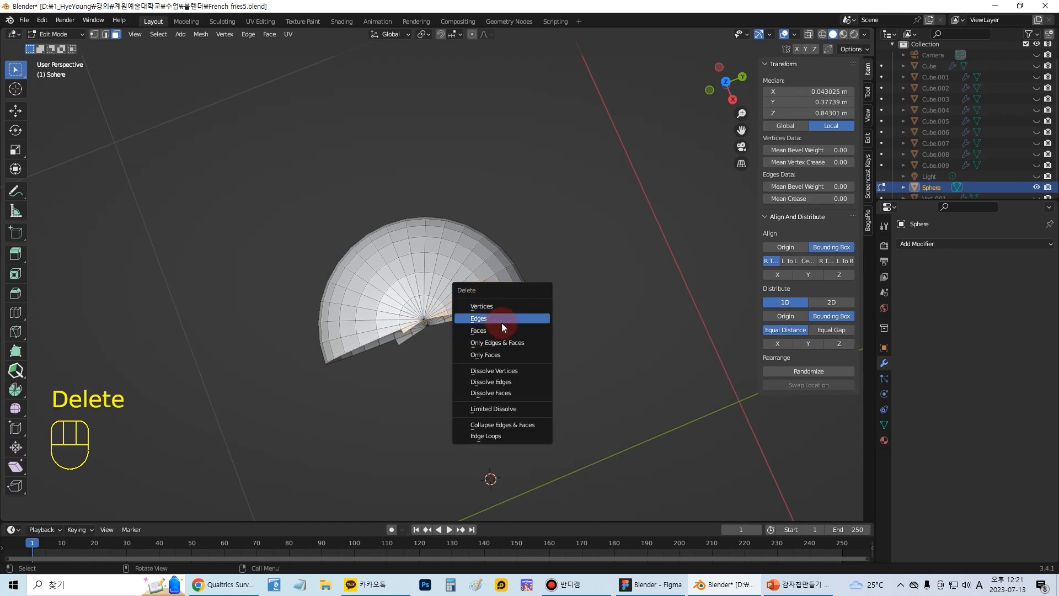
click(501, 322)
Select the leftover faces protruding along the lower cut edge of the half-sphere and delete them
middle_drag(497, 329, 408, 346)
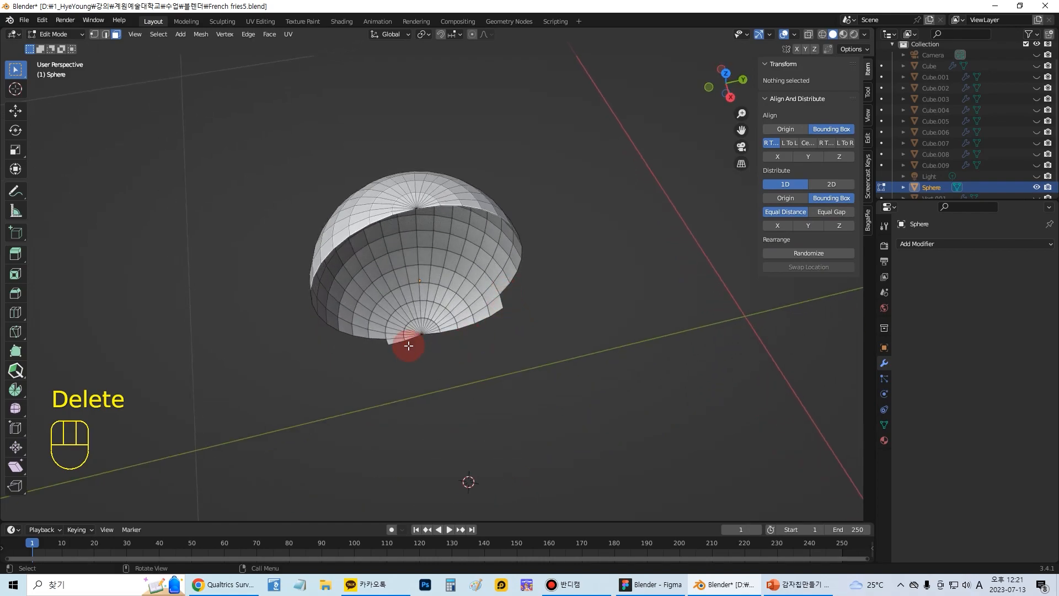
click(393, 339)
scroll(428, 372, up, 3)
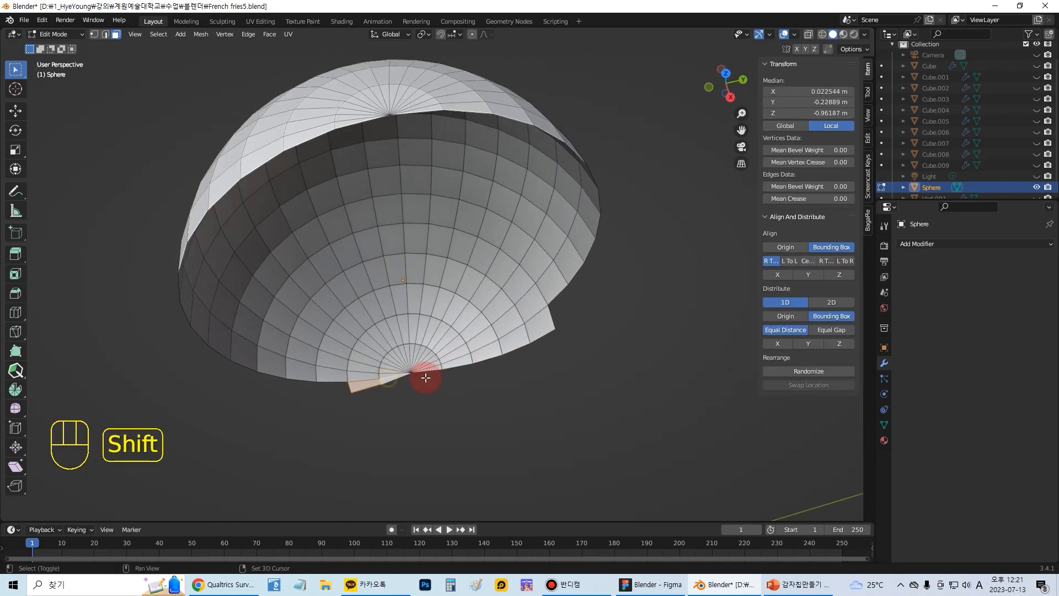
shift+click(457, 362)
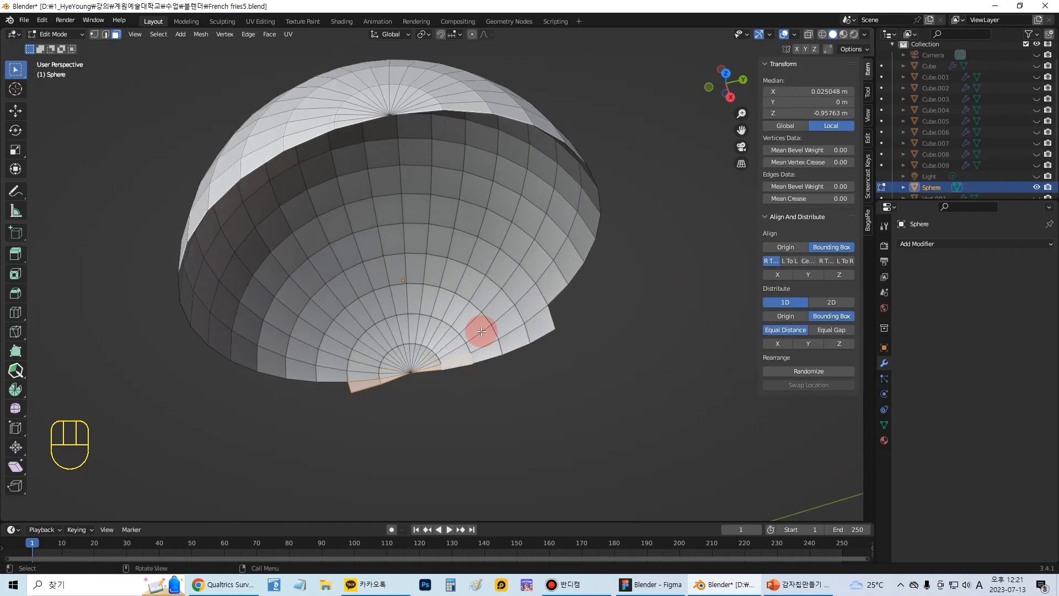
shift+click(493, 353)
shift+click(515, 342)
shift+click(538, 332)
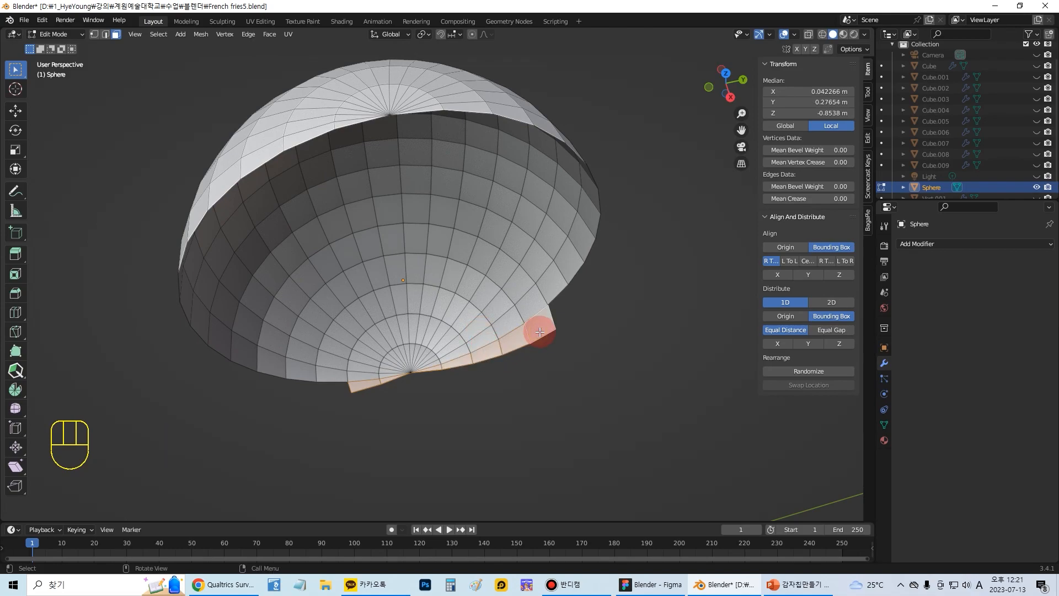
key(Delete)
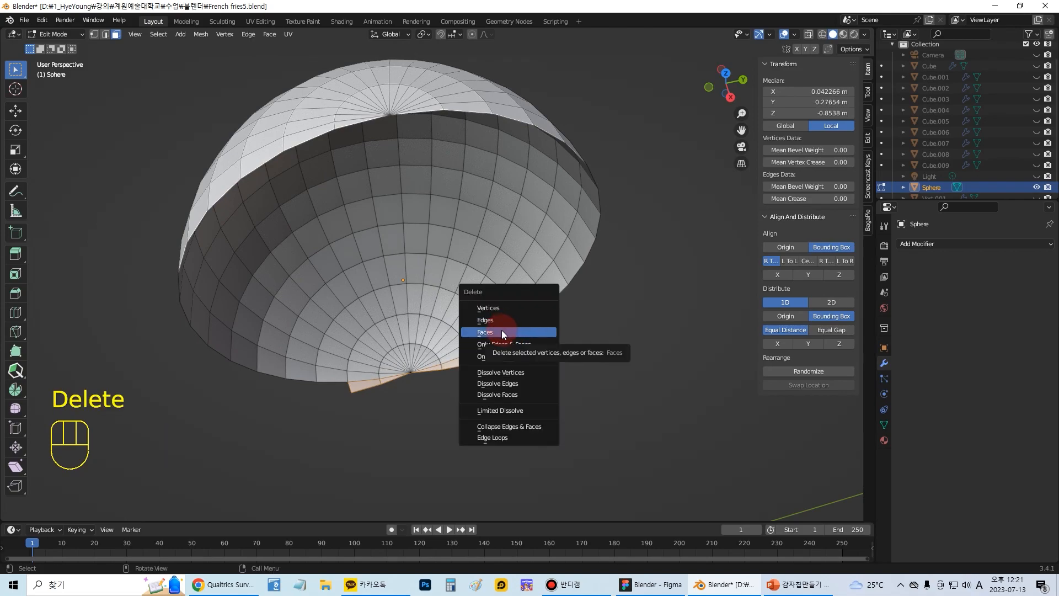
click(503, 332)
scroll(505, 330, down, 2)
middle_drag(505, 330, 122, 53)
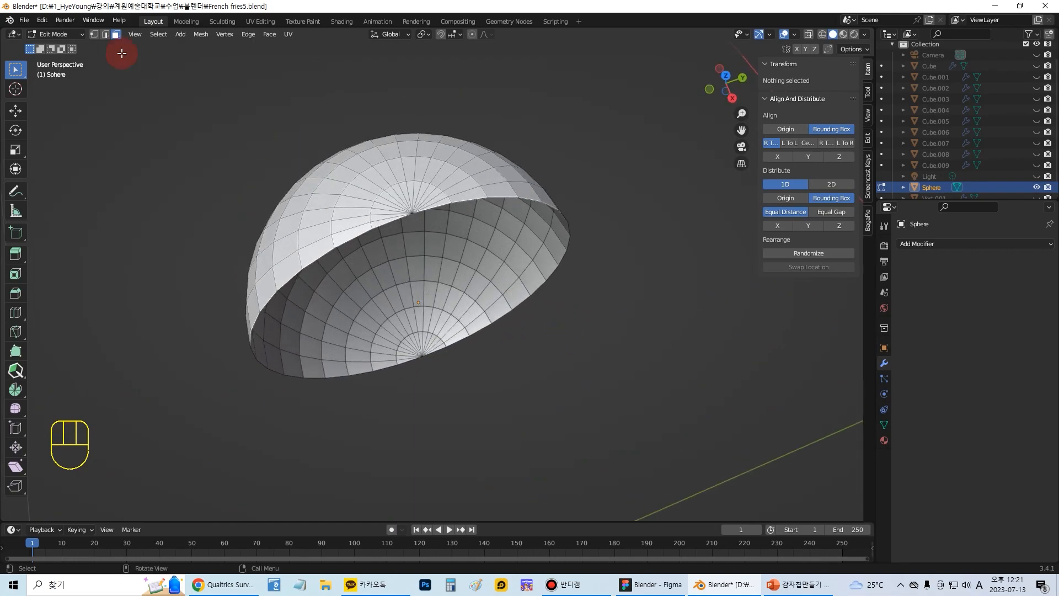
Select the edge loop around the half-sphere's open rim, fill it with a face and return to Object Mode
click(105, 35)
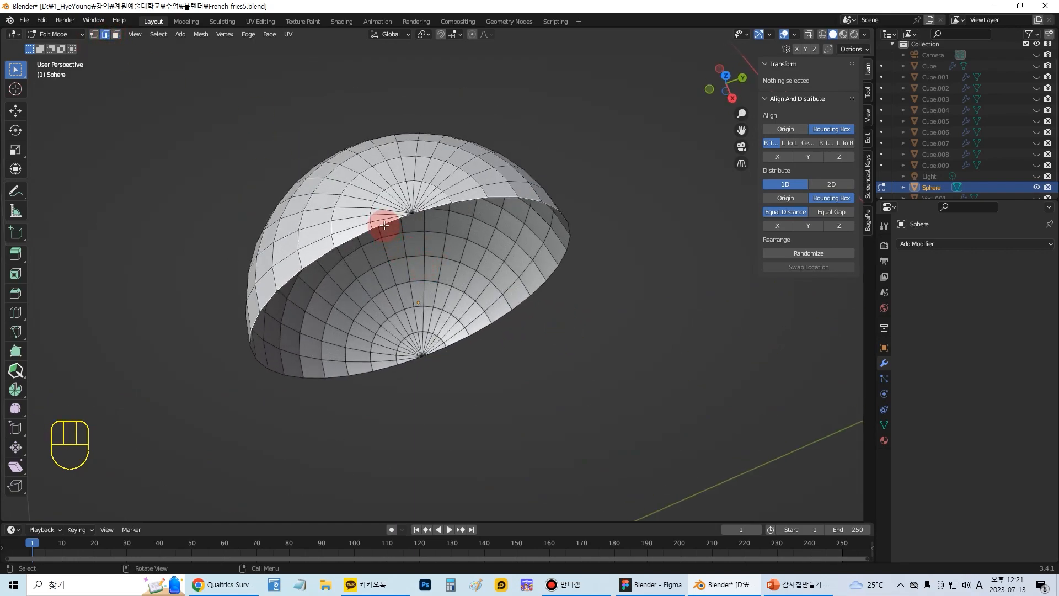
key(alt)
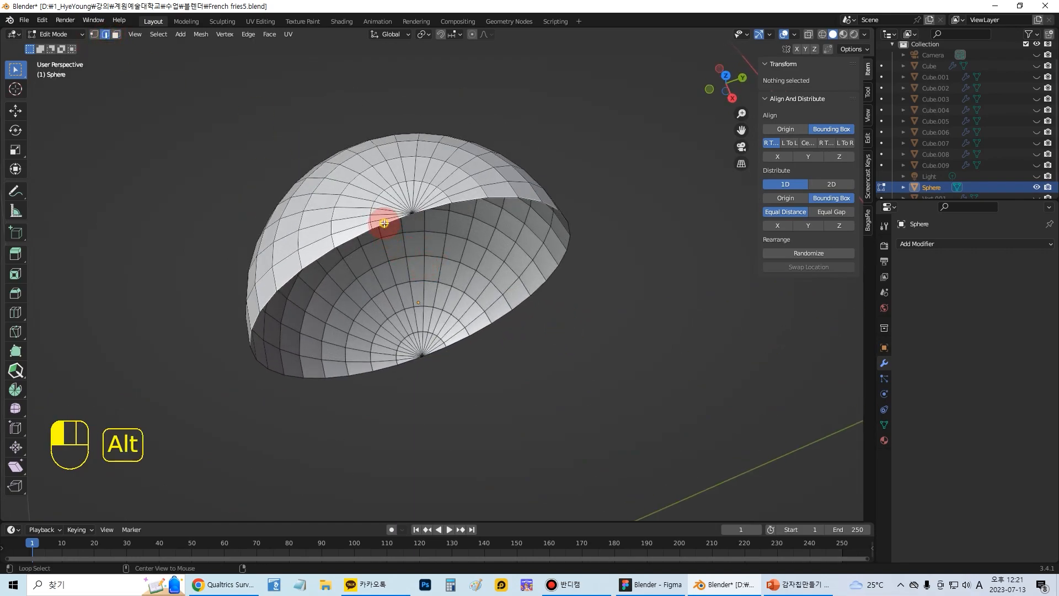
alt+click(384, 223)
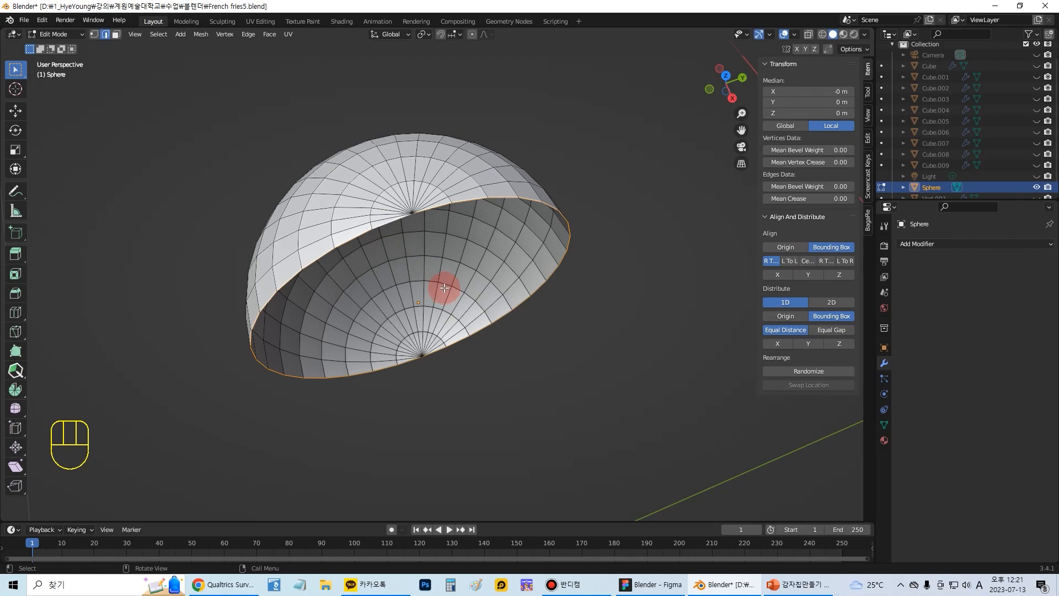
key(f)
middle_drag(445, 285, 439, 208)
click(55, 34)
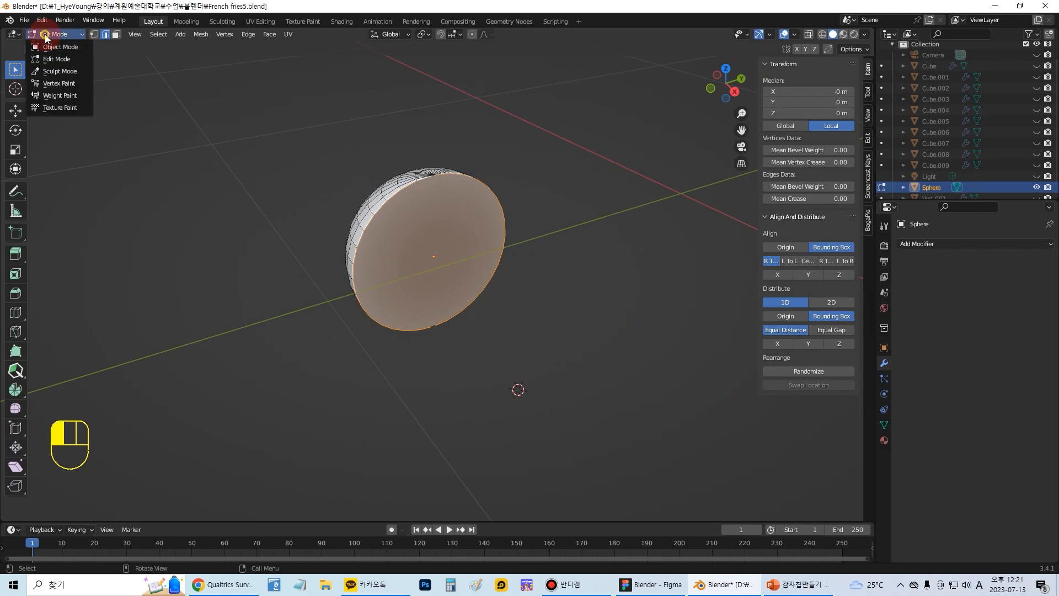
click(49, 37)
middle_drag(452, 218, 521, 236)
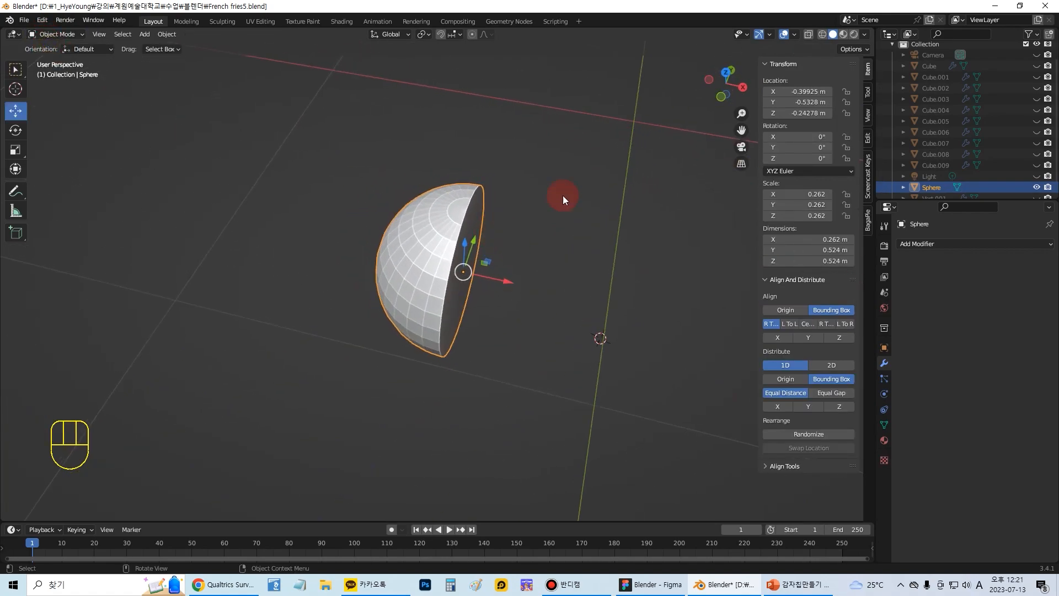
Unhide all the objects of the French fries model and clear the selection
click(584, 255)
click(455, 248)
key(alt+h)
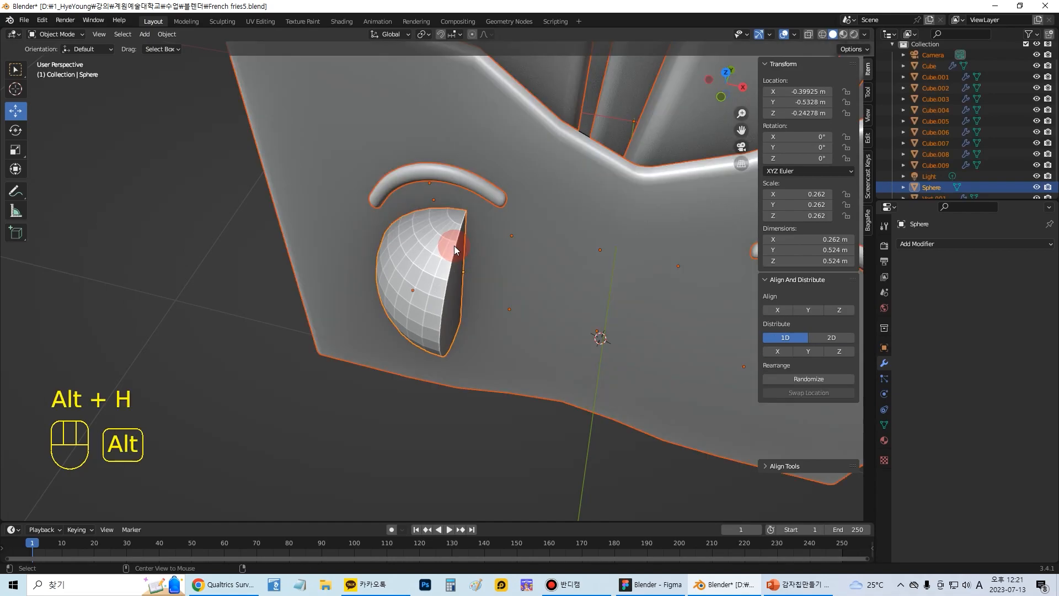
middle_drag(470, 257, 458, 260)
click(236, 236)
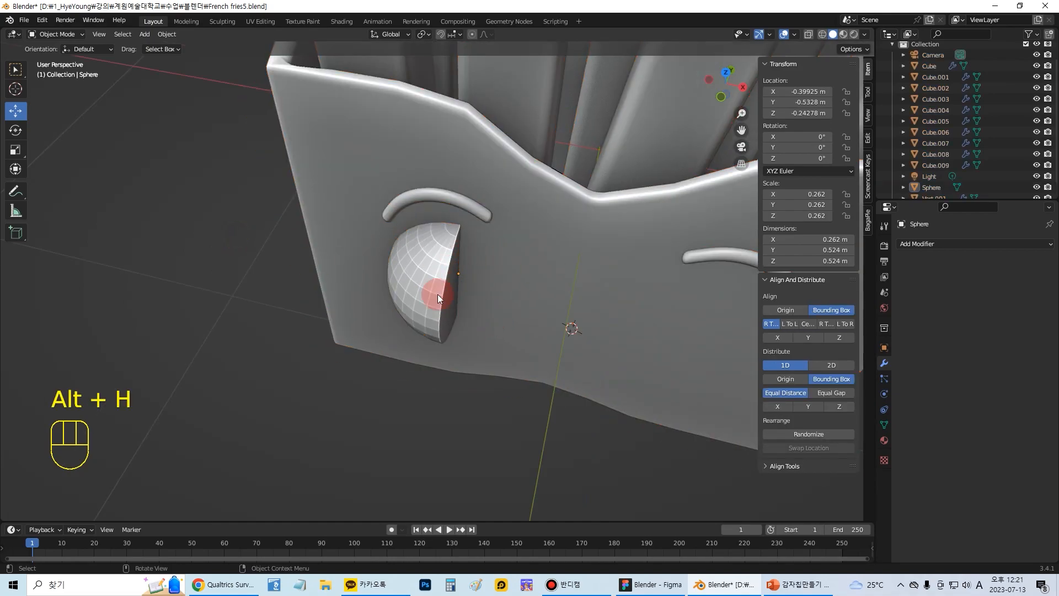
Rotate the half-sphere about Z and set its Z rotation to 90°
click(438, 302)
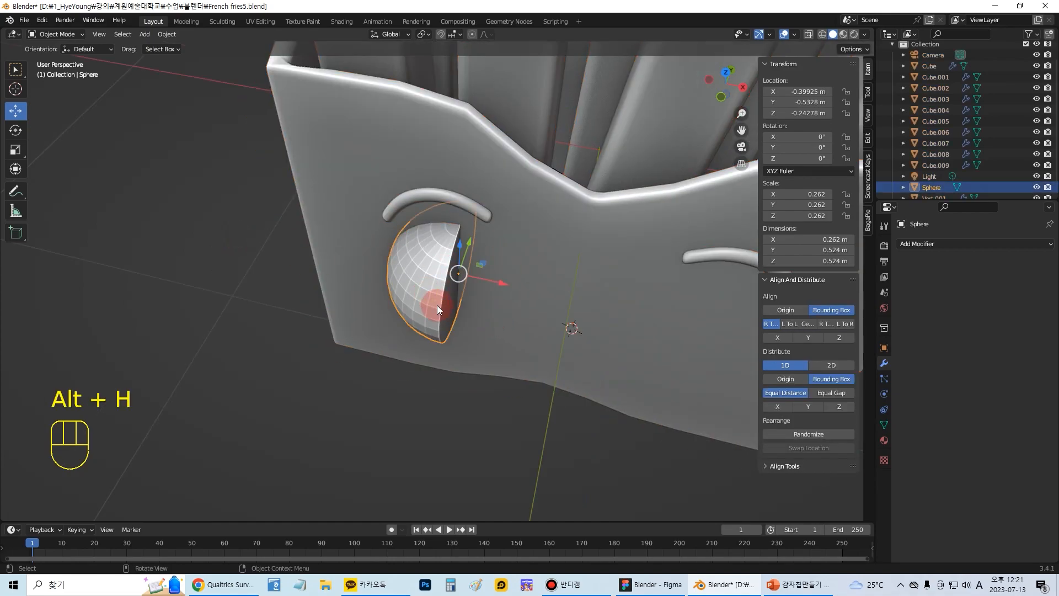
click(11, 132)
drag(429, 297, 489, 299)
click(815, 158)
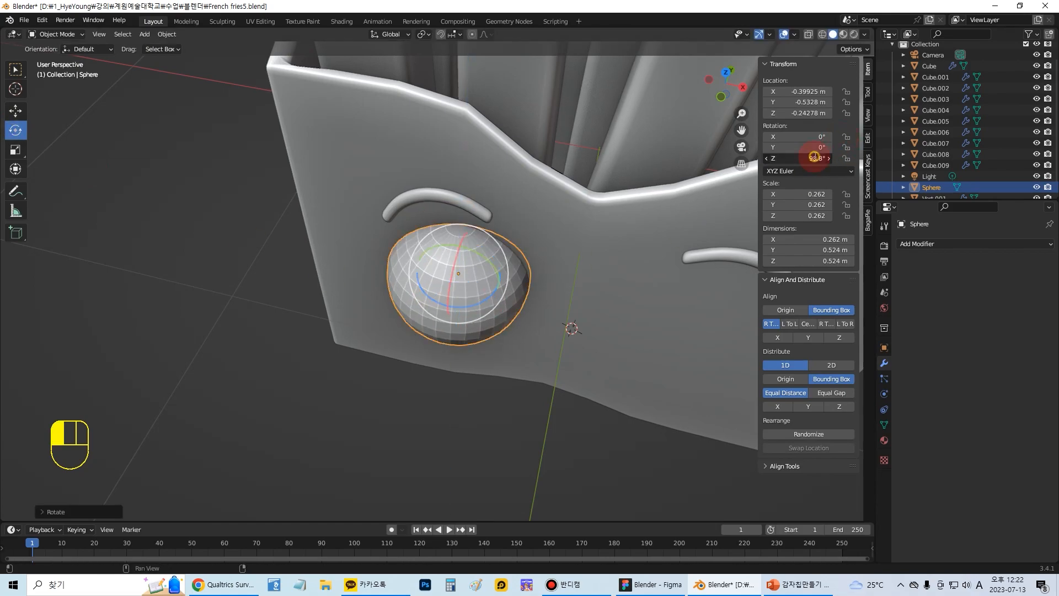
text(90)
key(Return)
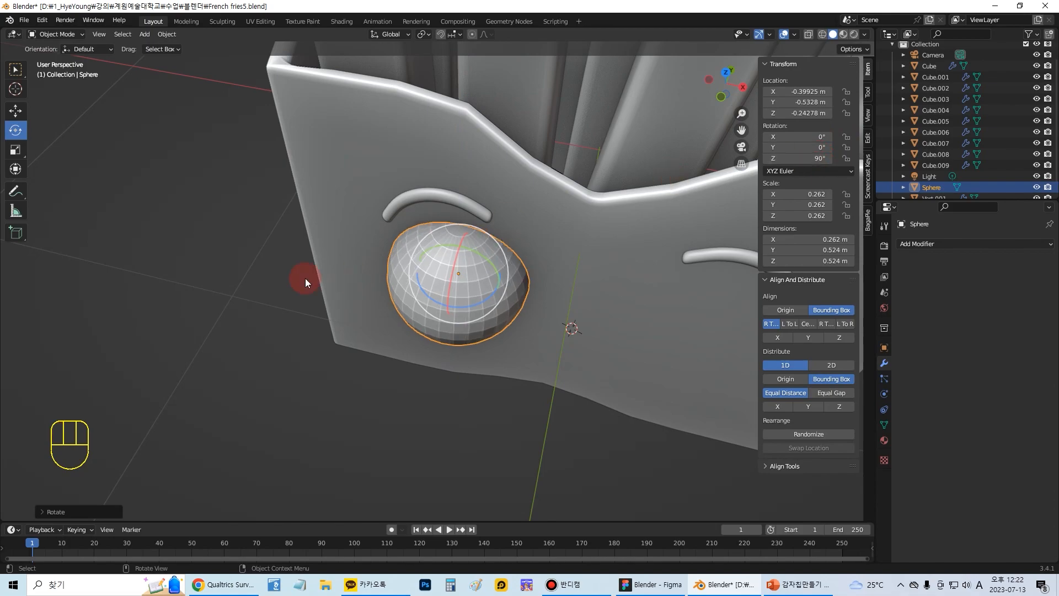
Apply smooth shading to the half-sphere on the box front
middle_drag(305, 278, 387, 226)
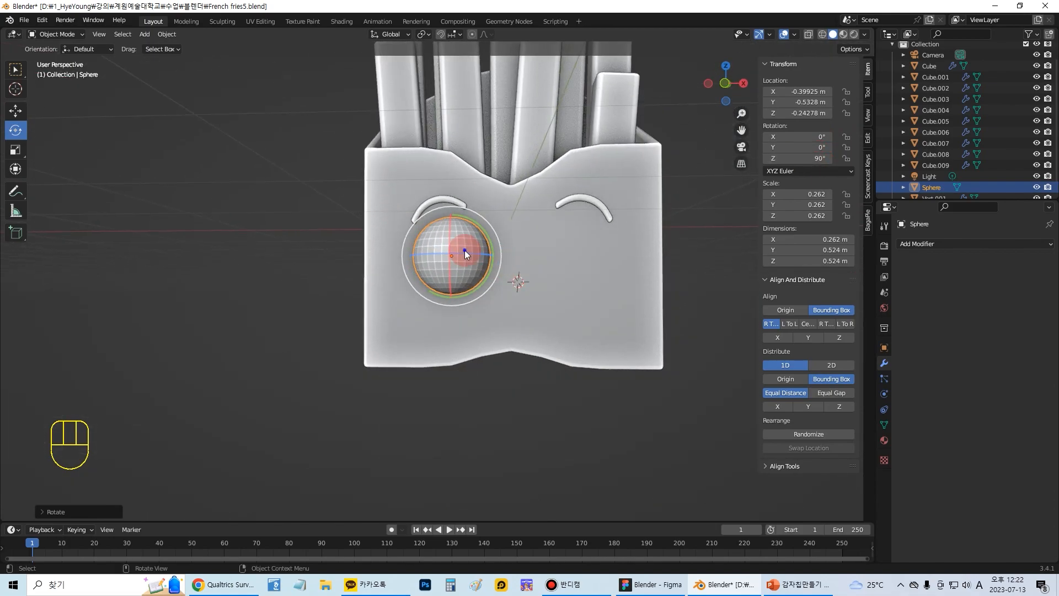
right_click(435, 249)
click(424, 251)
click(351, 237)
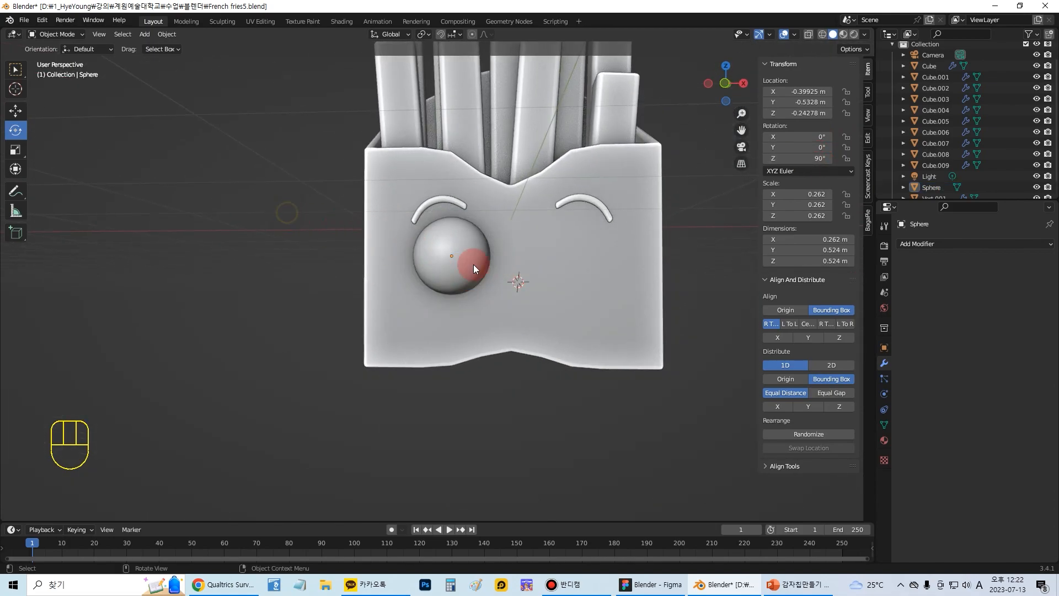
Duplicate the half-sphere in place and scale the copy down to about 0.155
scroll(490, 271, up, 1)
click(476, 254)
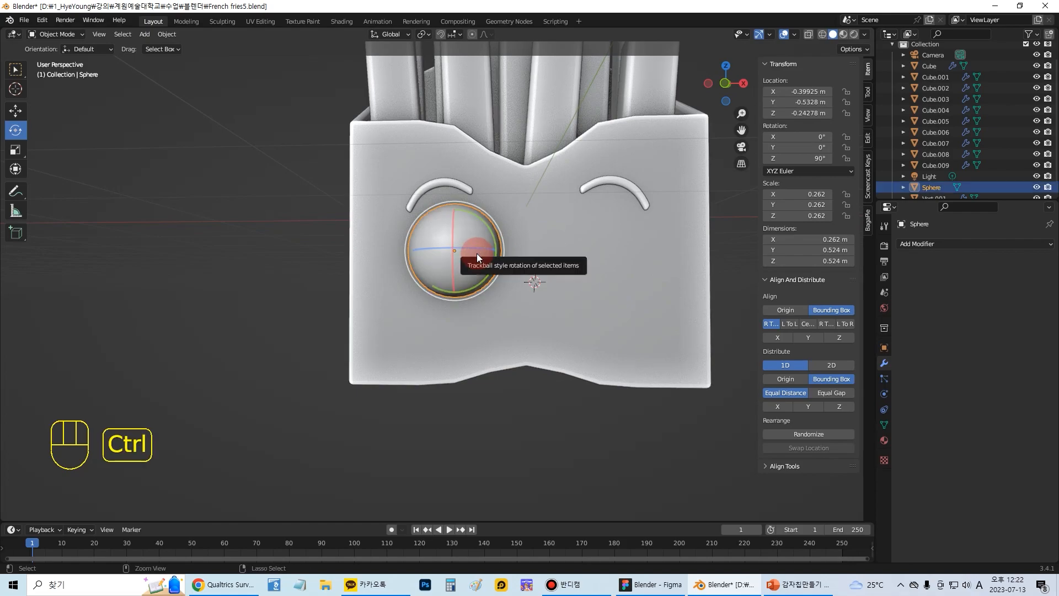
key(ctrl+c)
click(262, 229)
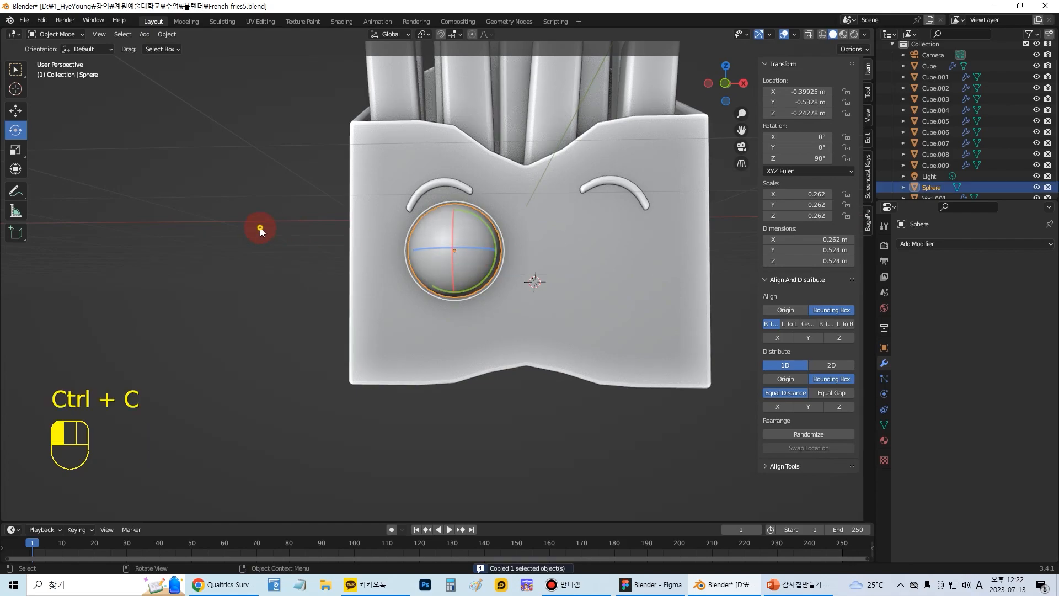
click(441, 243)
key(shift+d)
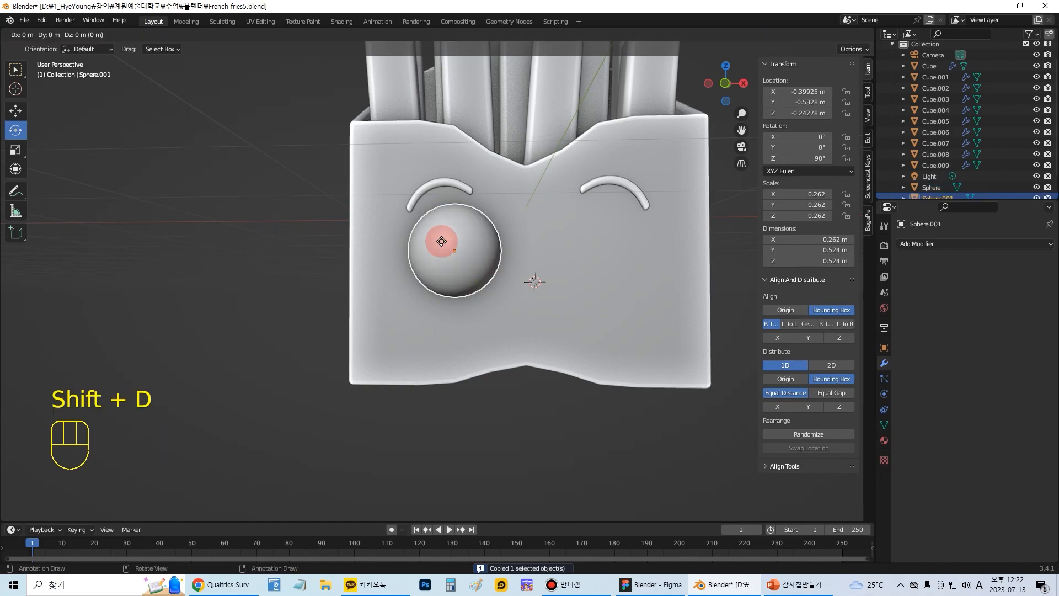
key(s)
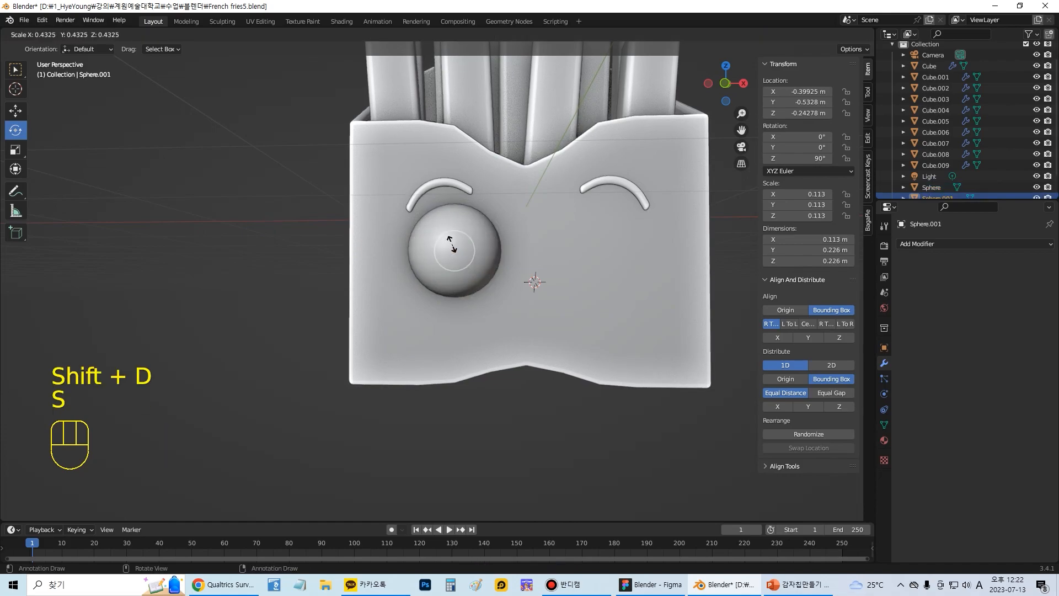
click(446, 246)
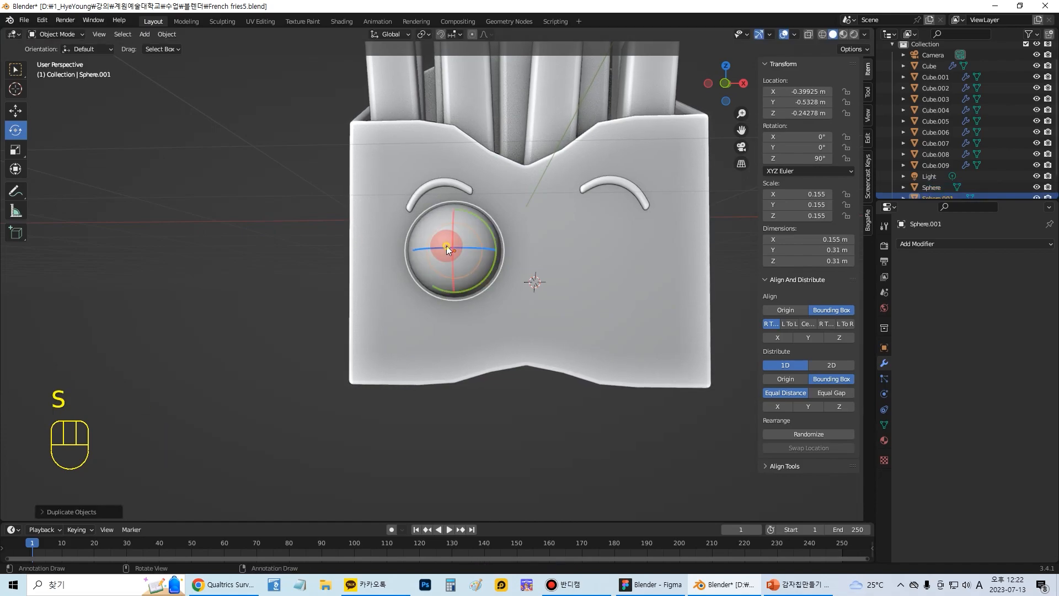
Move the smaller half-sphere outward along Y to about -0.683 m so it protrudes from the larger one
middle_drag(514, 271, 119, 133)
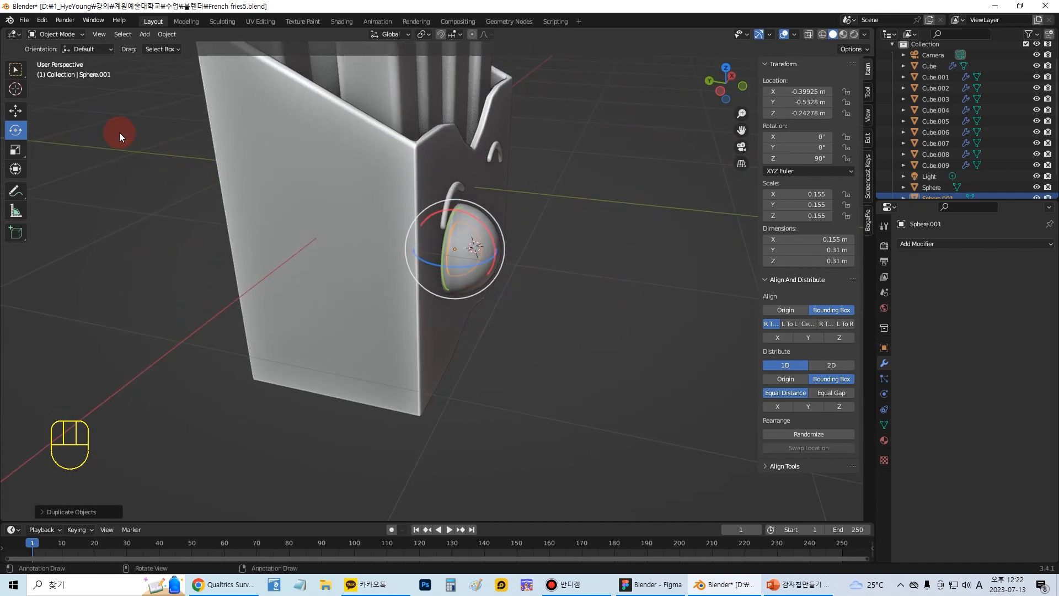
click(16, 114)
drag(418, 241, 475, 248)
middle_drag(481, 253, 503, 230)
middle_drag(524, 265, 468, 253)
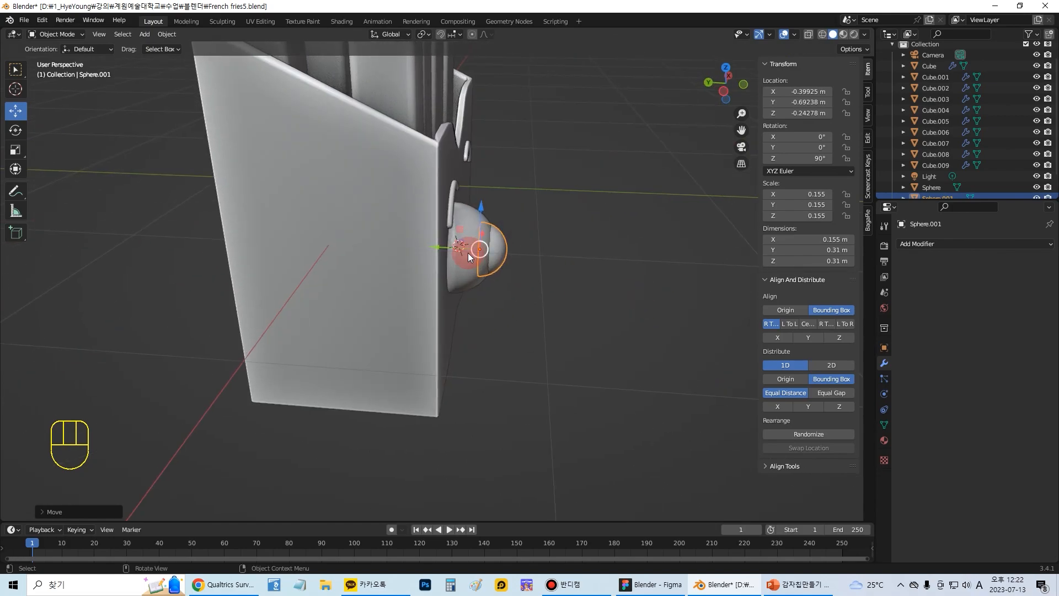
drag(438, 246, 432, 245)
middle_drag(432, 244, 408, 219)
Scale the smaller half-sphere up to about 0.170 in the front view
key(s)
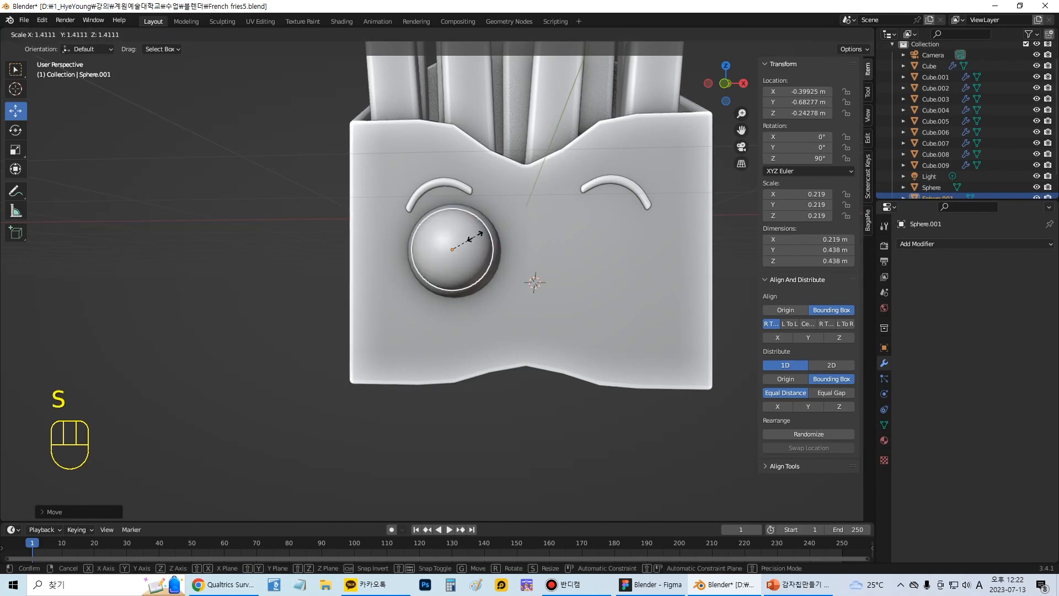
click(469, 237)
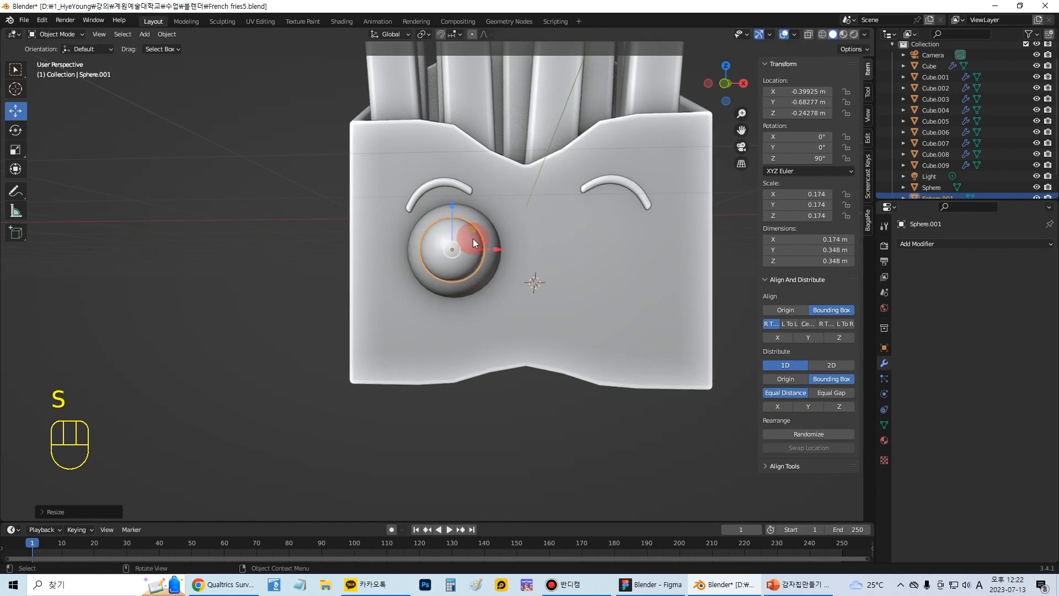
key(s)
click(473, 241)
middle_drag(473, 239, 511, 280)
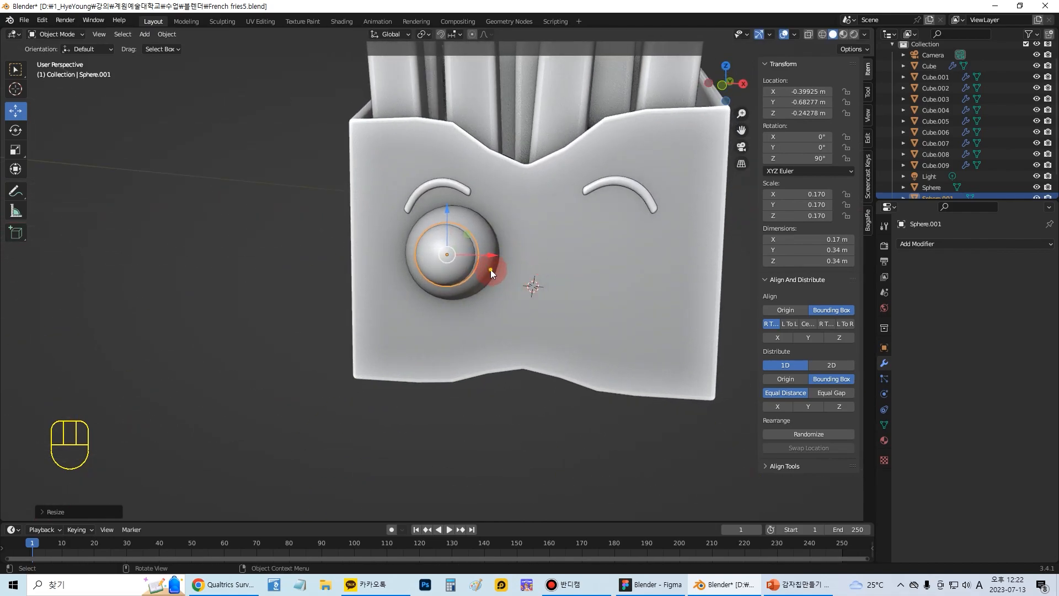
Select the larger and the smaller half-sphere and join them into one eye object
click(491, 269)
shift+click(441, 258)
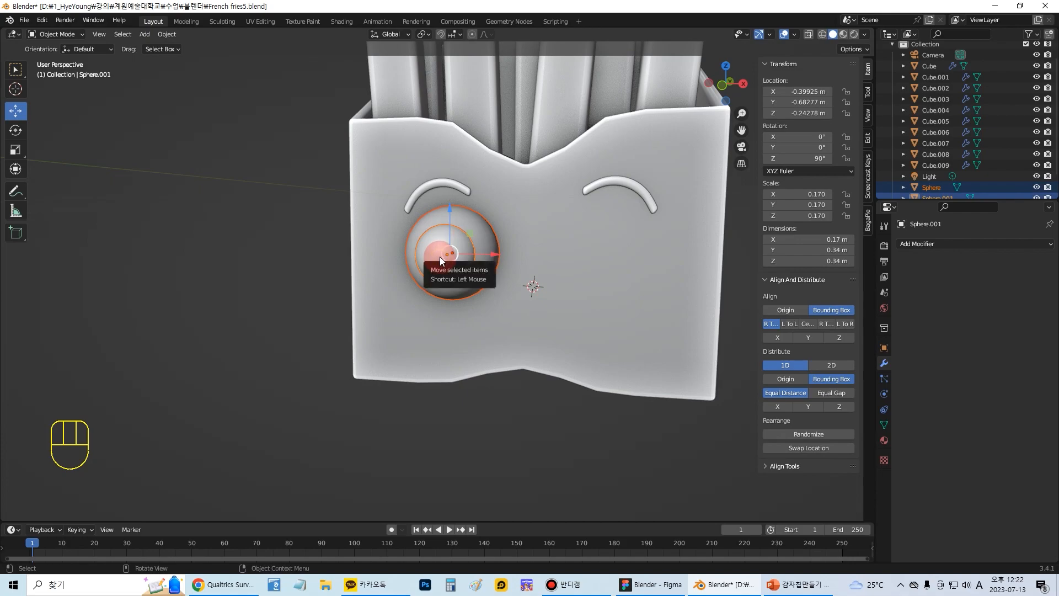
right_click(439, 257)
click(405, 296)
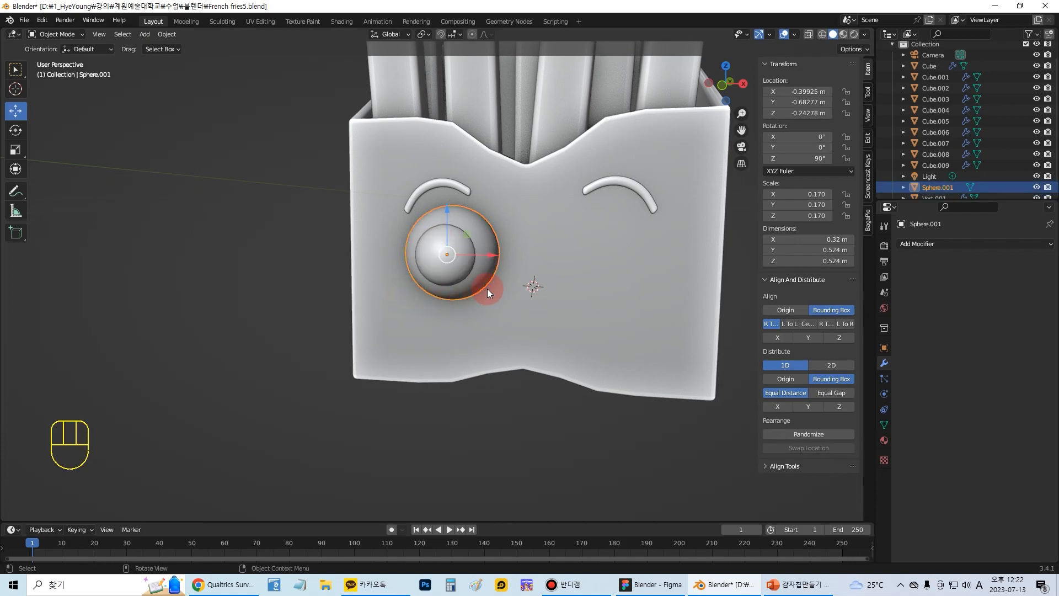
Add a Mirror modifier to the joined eye and pick the box (Cube) as its mirror object
click(919, 248)
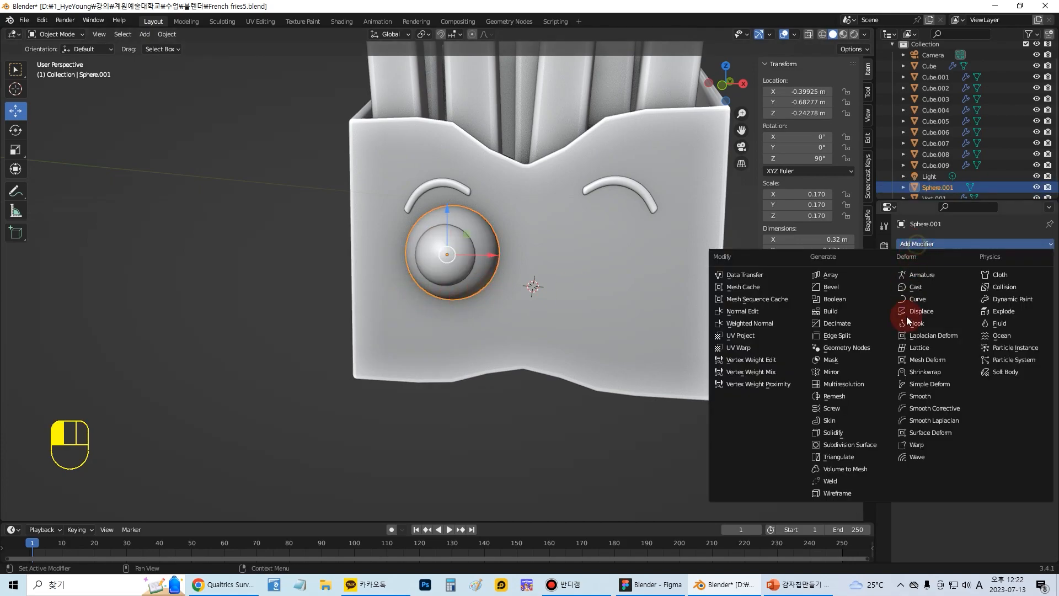
click(832, 373)
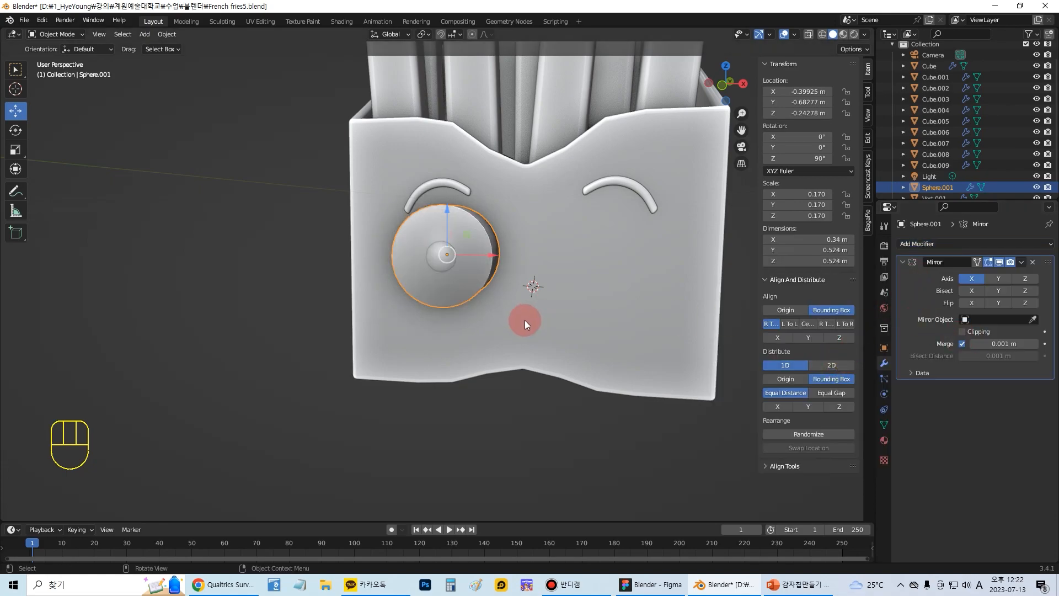
middle_drag(591, 312, 591, 326)
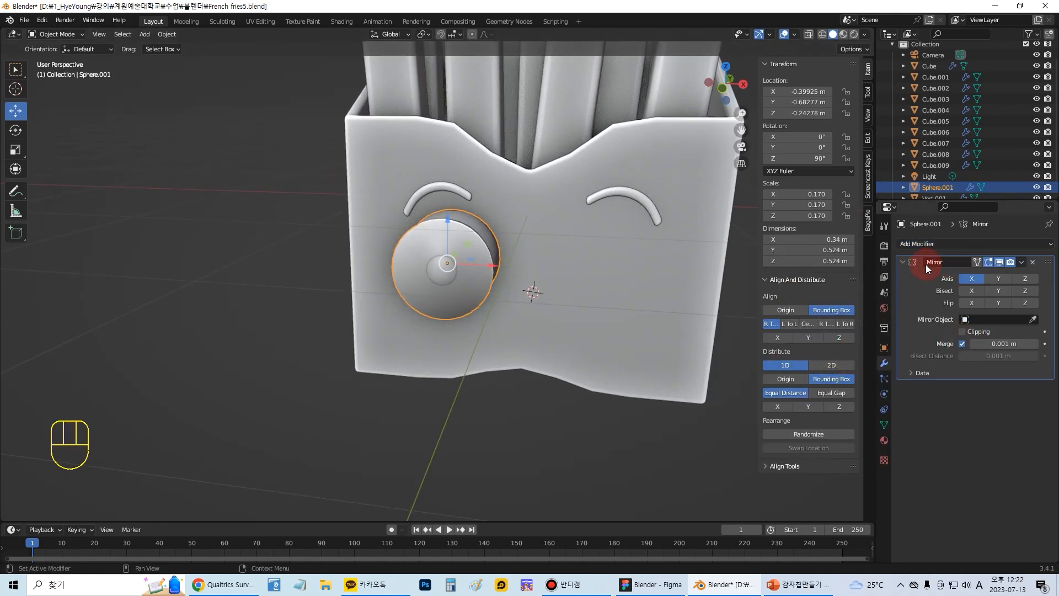
middle_drag(651, 342, 634, 369)
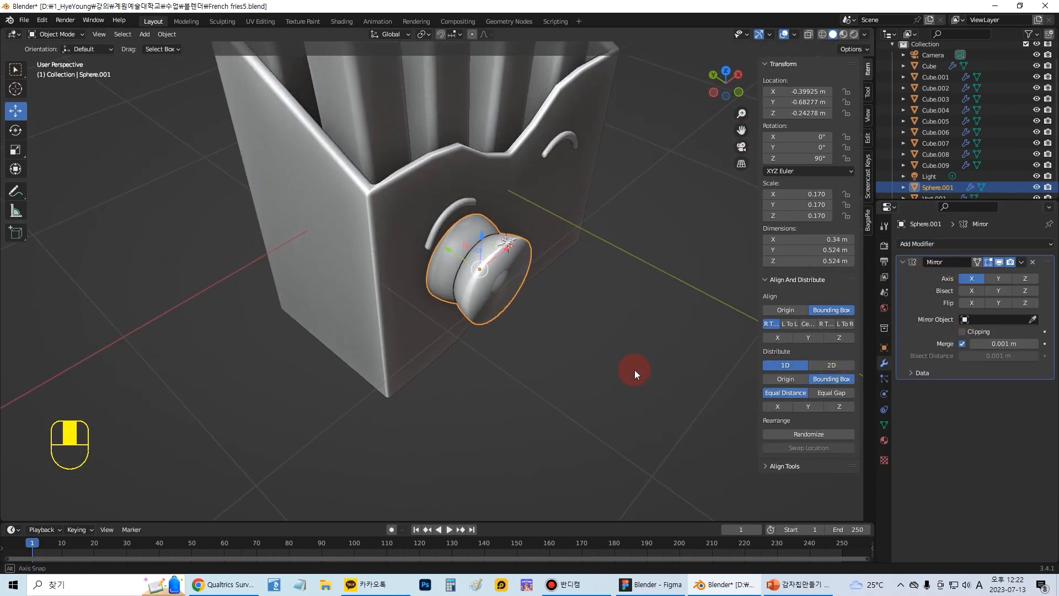
click(967, 280)
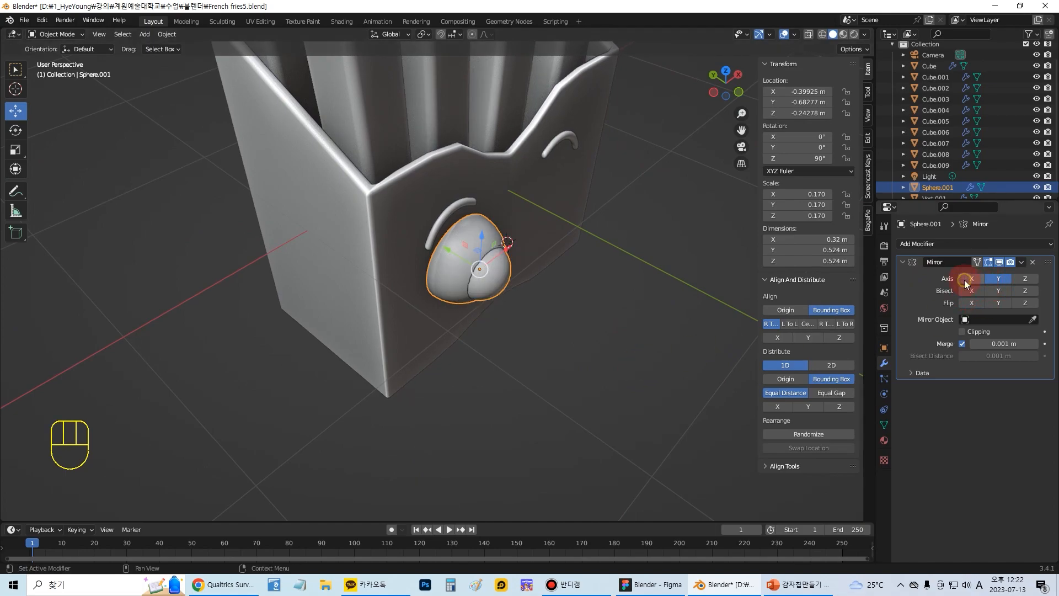
drag(1033, 320, 635, 253)
click(1032, 320)
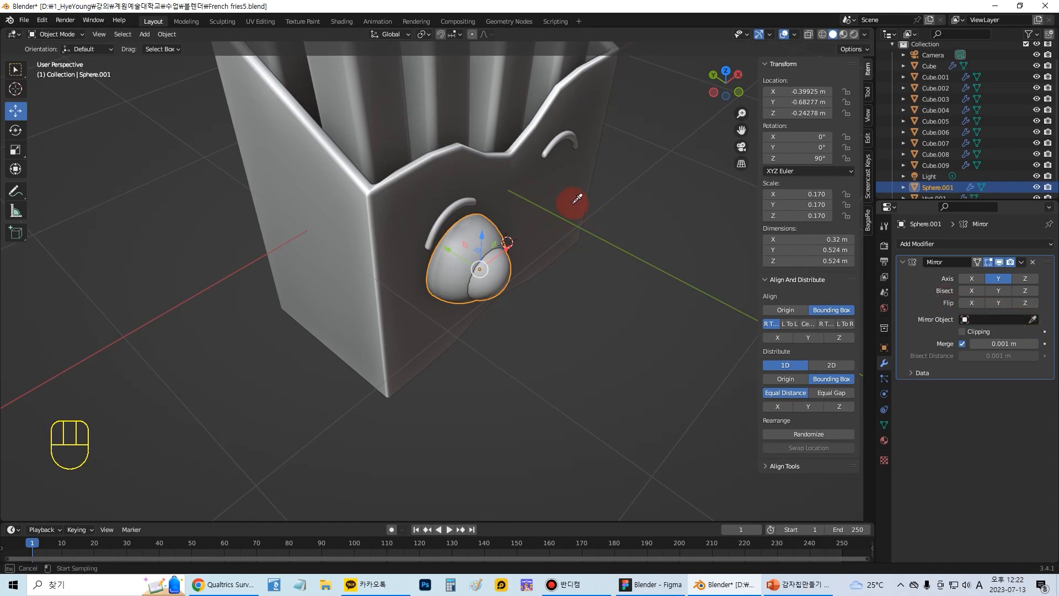
click(533, 188)
Set the eye's Mirror modifier to use the X axis only
click(1022, 280)
click(999, 280)
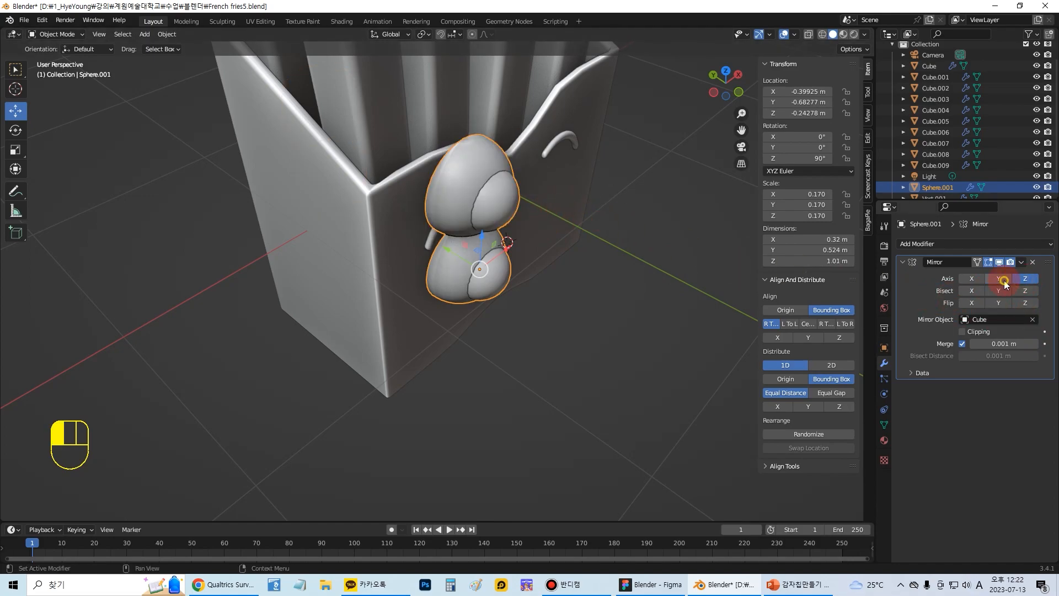
middle_drag(627, 280, 607, 251)
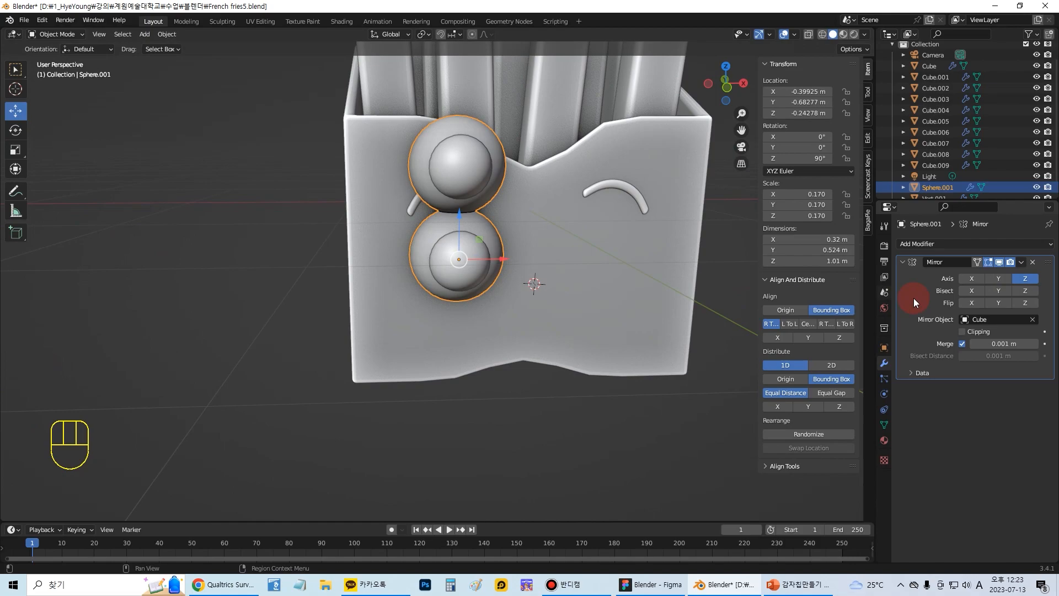
click(971, 279)
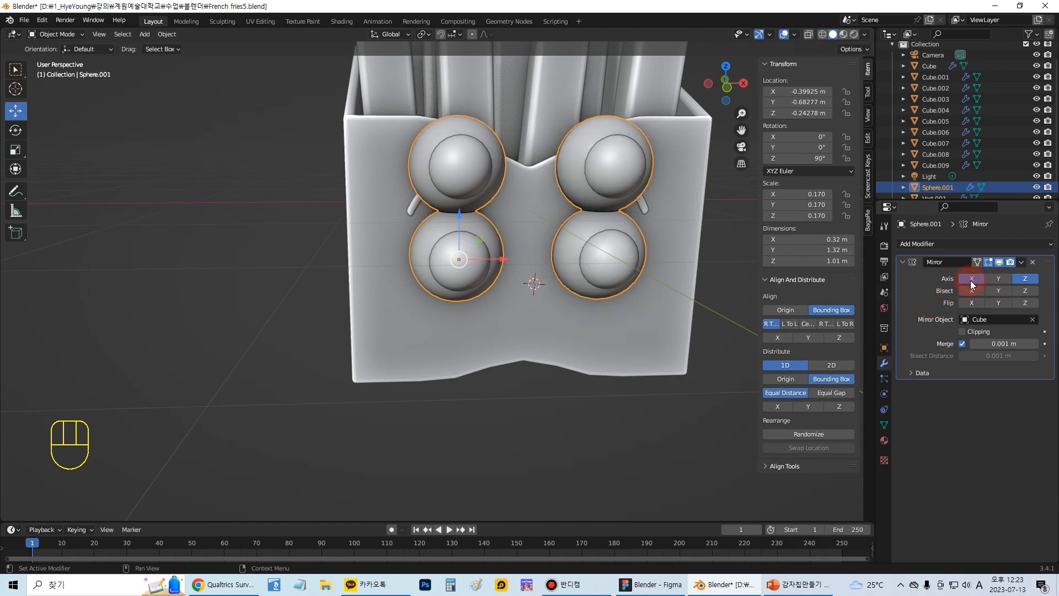
click(1025, 279)
Move the eye slightly outward along X to about -0.414 m, widening the gap between the mirrored pair
middle_drag(589, 326, 555, 297)
mouse_move(494, 252)
mouse_down()
mouse_move(480, 248)
mouse_move(495, 251)
mouse_up()
middle_drag(495, 252, 551, 283)
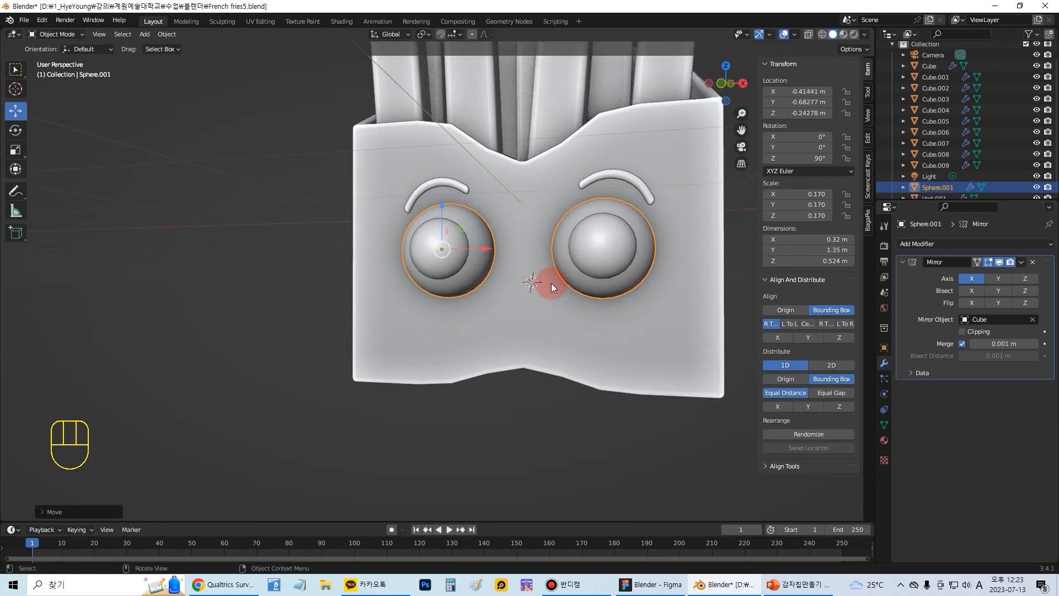
click(530, 360)
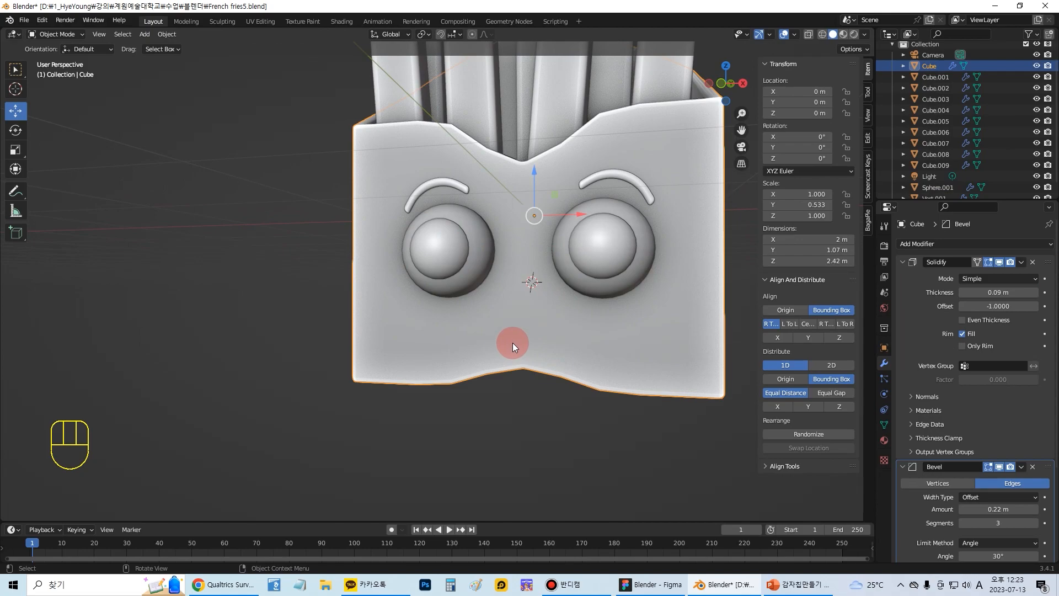
Deselect the fries box
scroll(512, 343, down, 3)
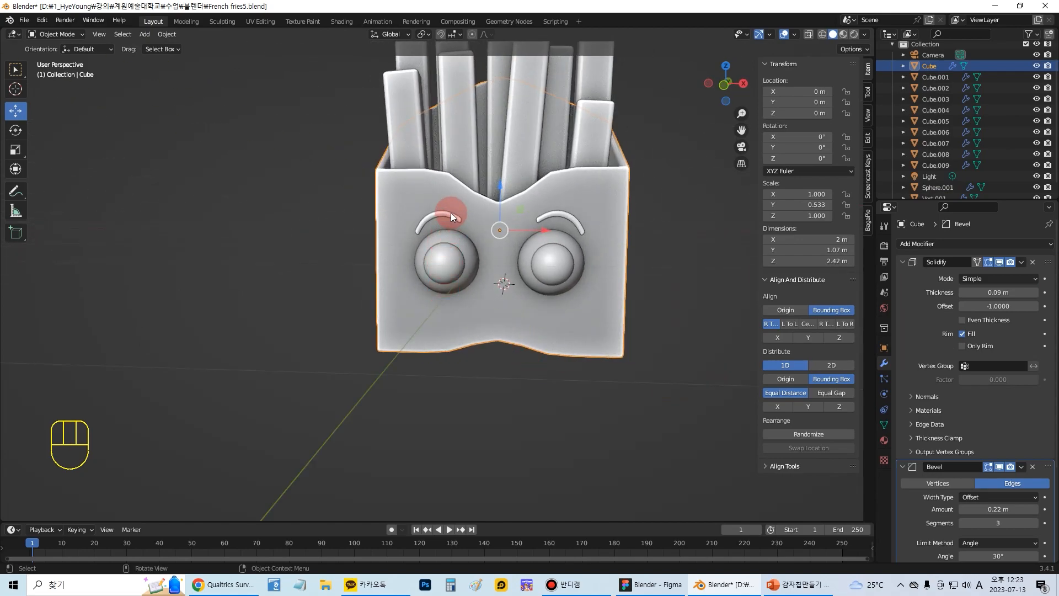
scroll(548, 313, up, 2)
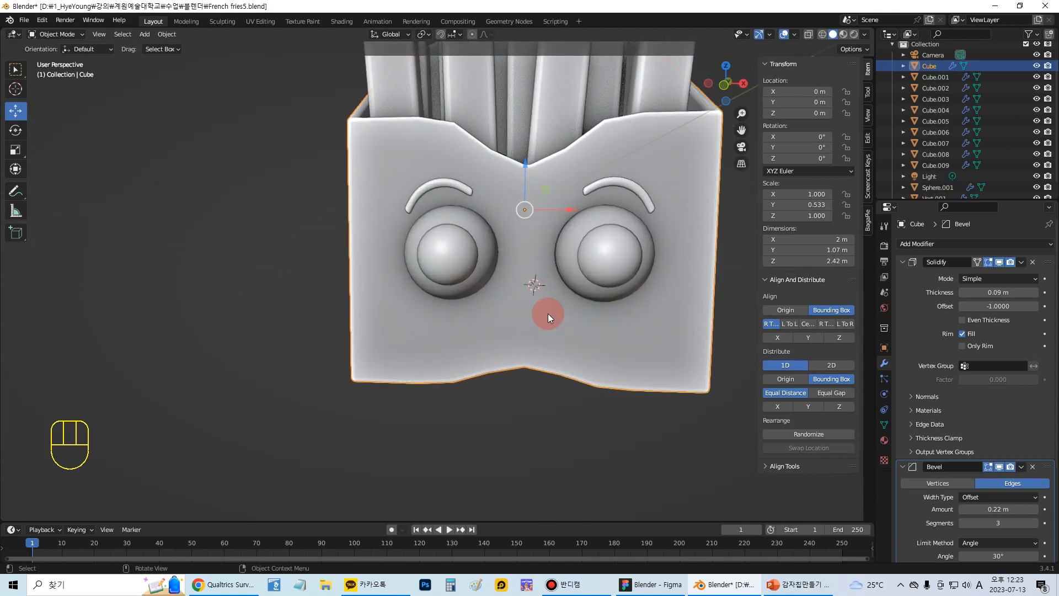
click(230, 236)
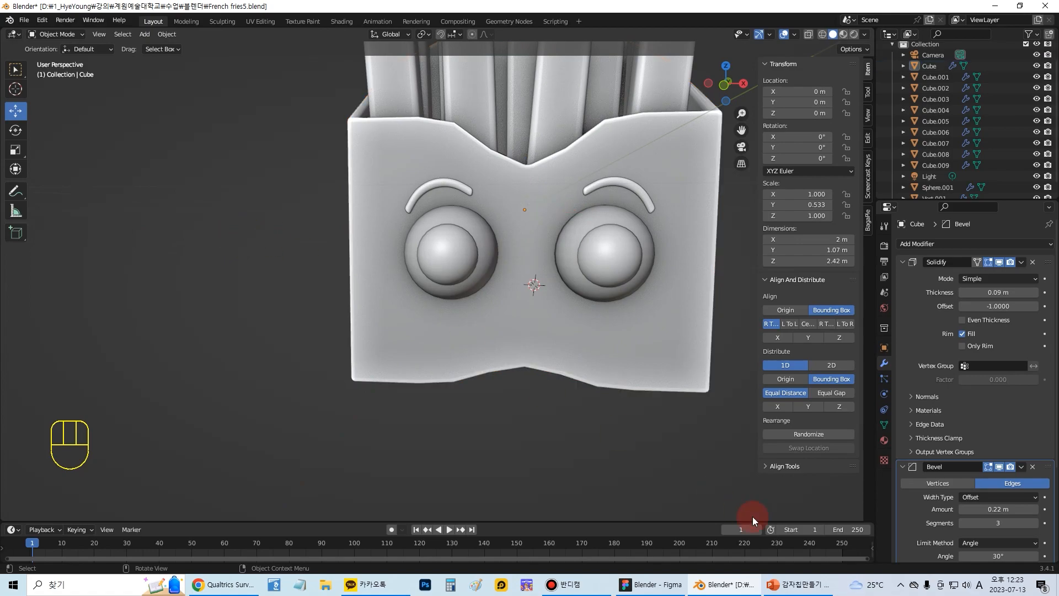
Switch to Chrome and search Google for "맥노날드 감자튀김" to look at reference images of McDonald's French fries
click(211, 590)
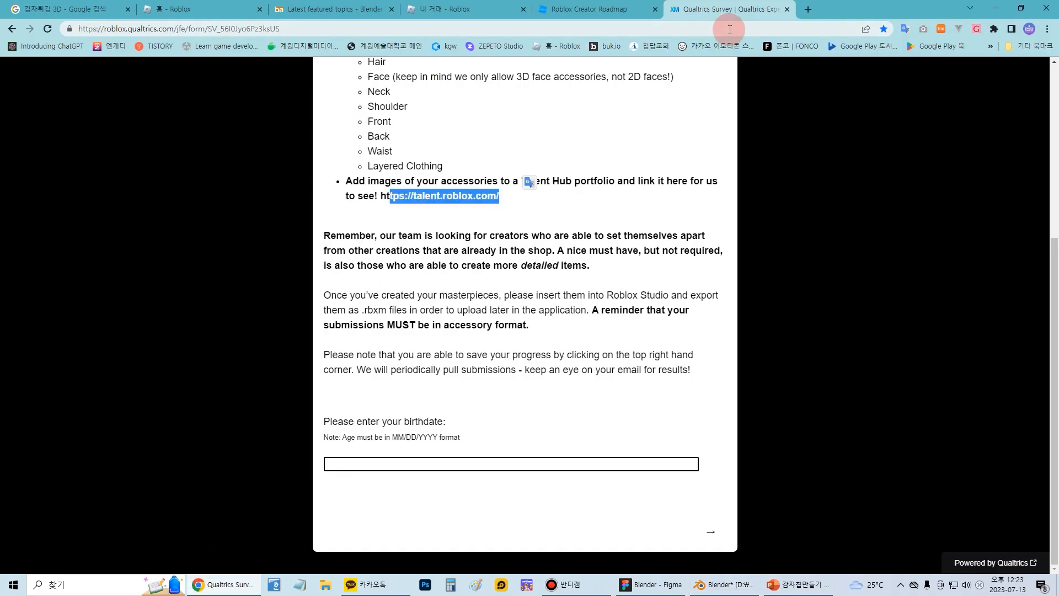
click(728, 29)
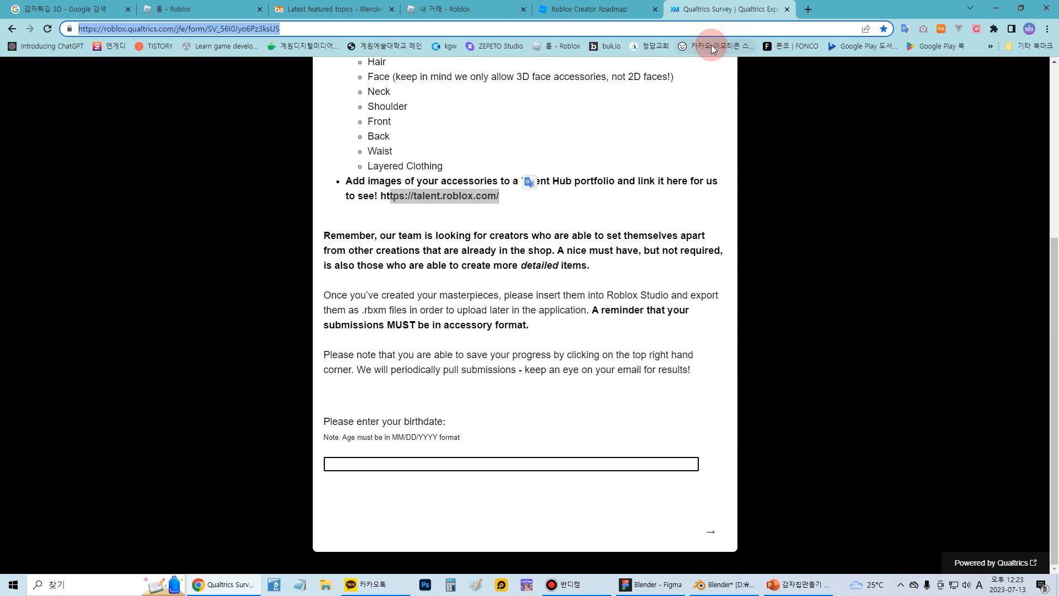
text(aor)
key(BackSpace)
key(BackSpace)
key(BackSpace)
key(Hangul)
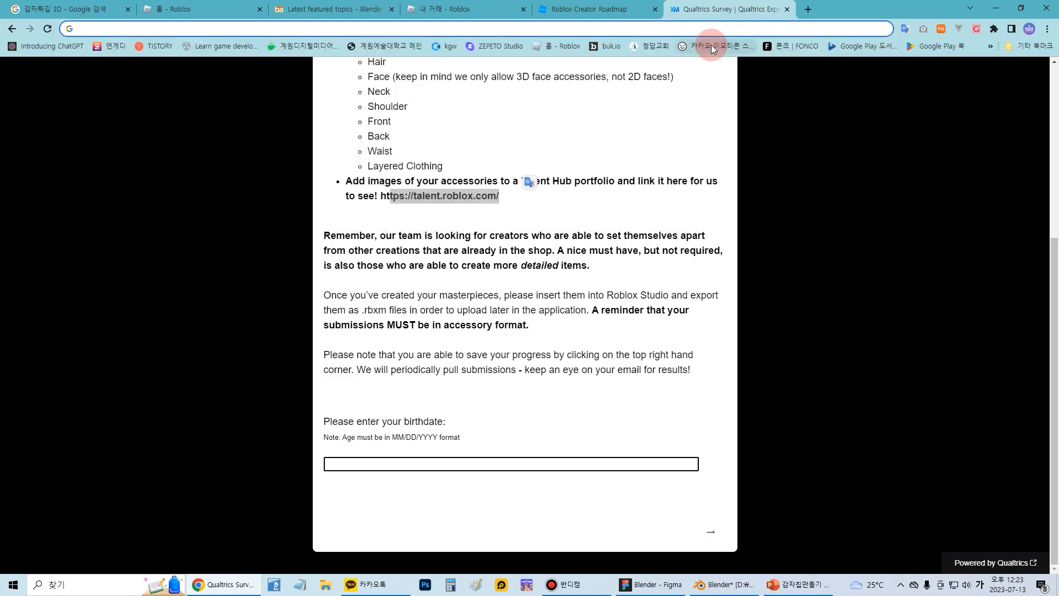
text(맥노날드)
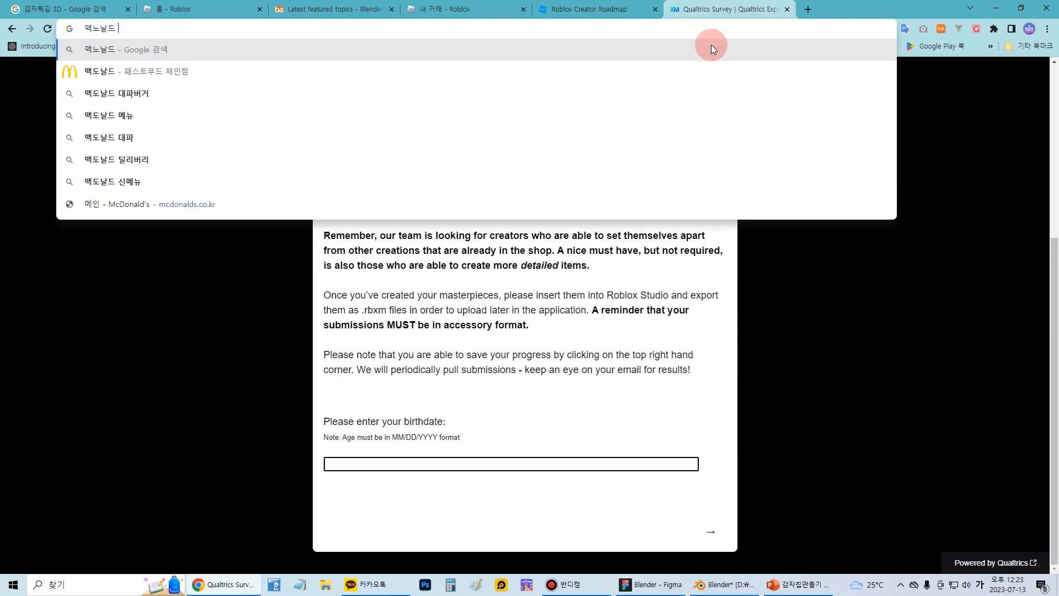
text( 감자)
text(튀김)
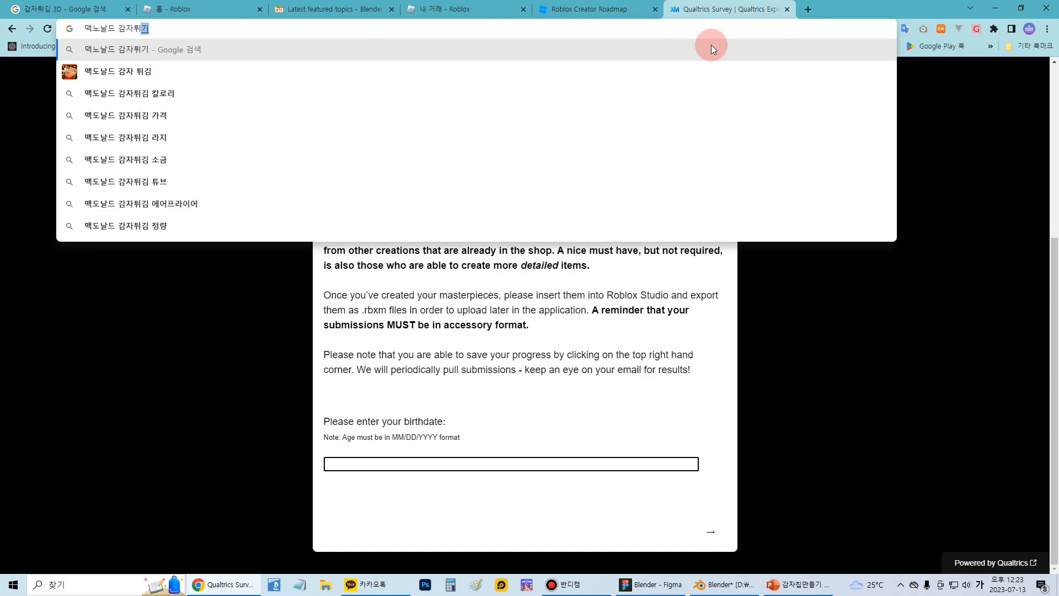
key(Return)
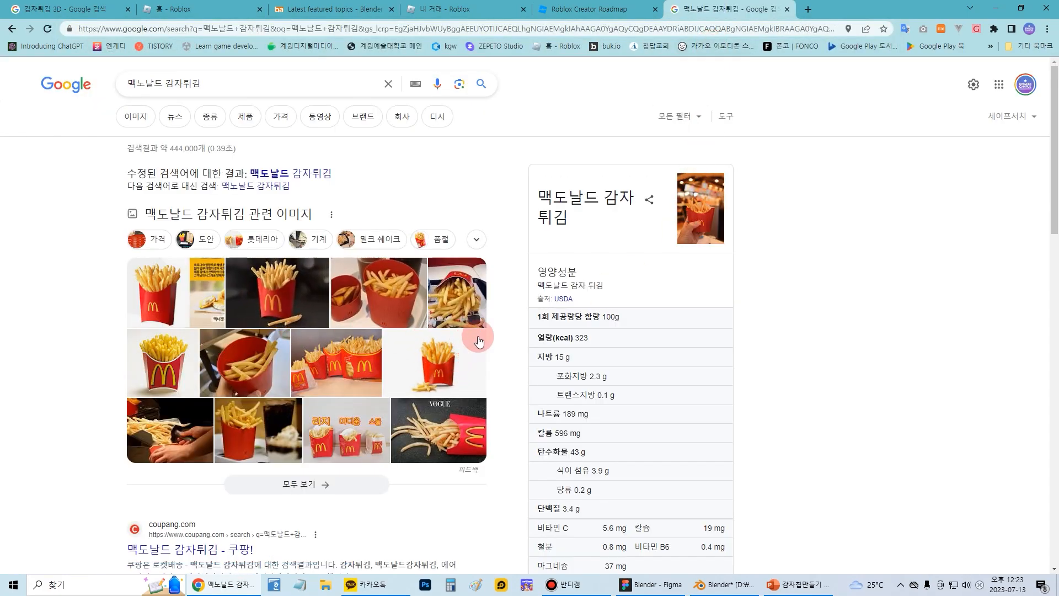
Switch back to Blender and add a single-vertex mesh (Add Single Vert) to the scene
mouse_move(798, 591)
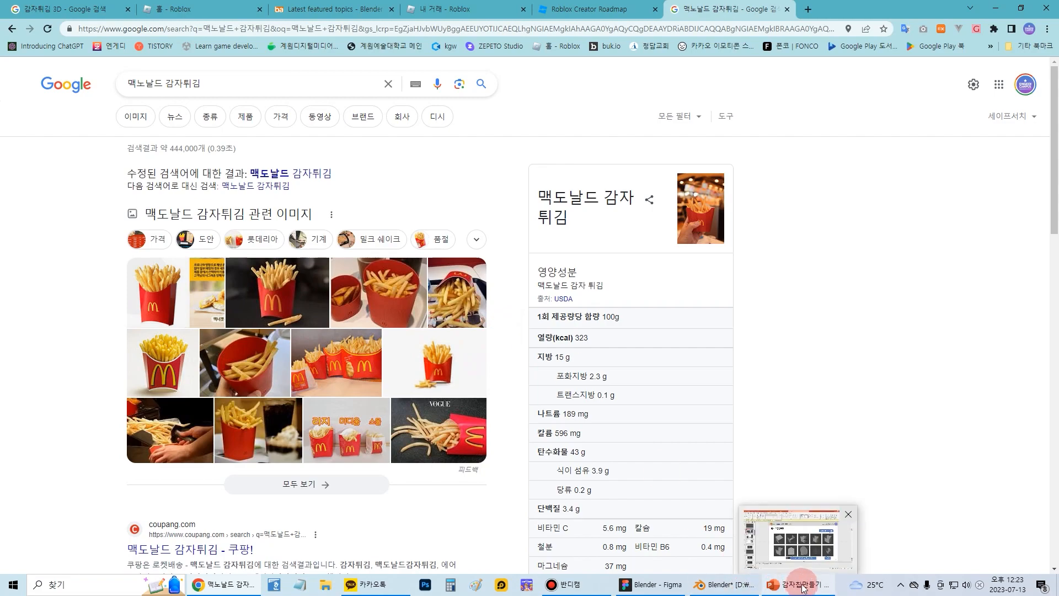
click(718, 585)
scroll(402, 362, down, 2)
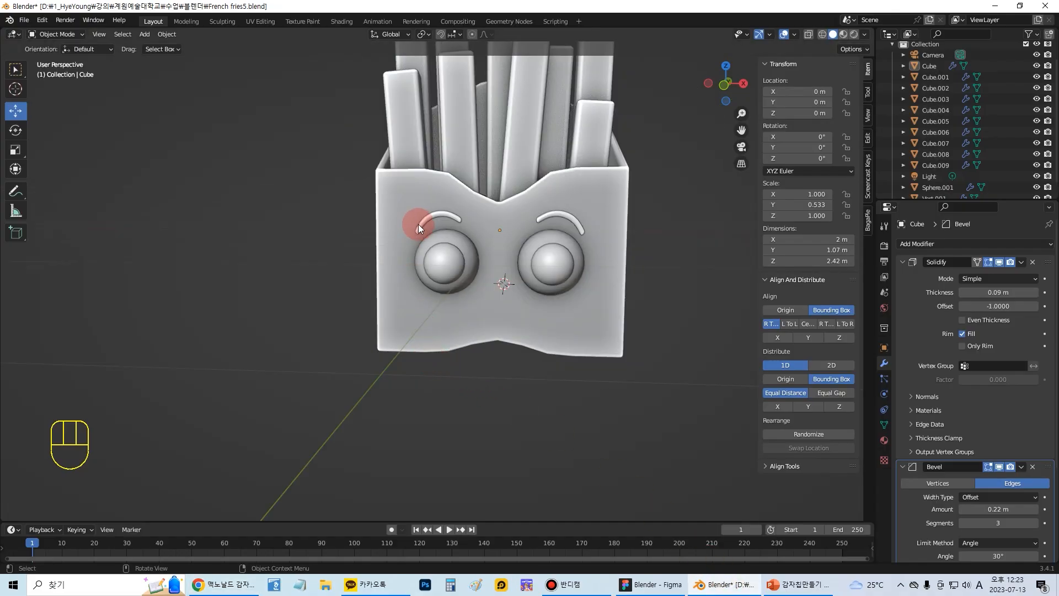
scroll(363, 213, down, 3)
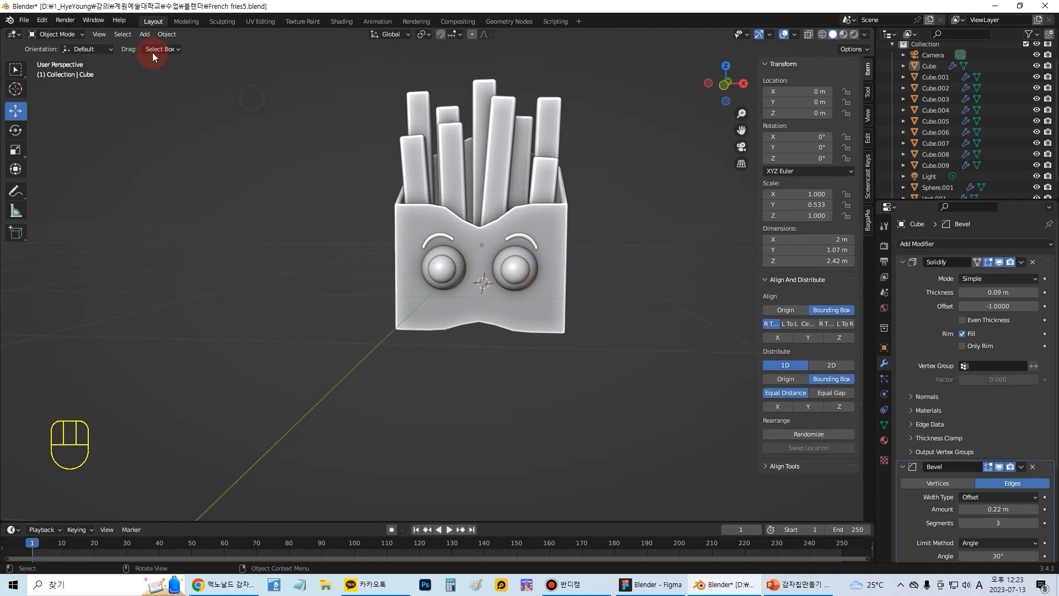
click(145, 35)
mouse_move(177, 47)
click(263, 194)
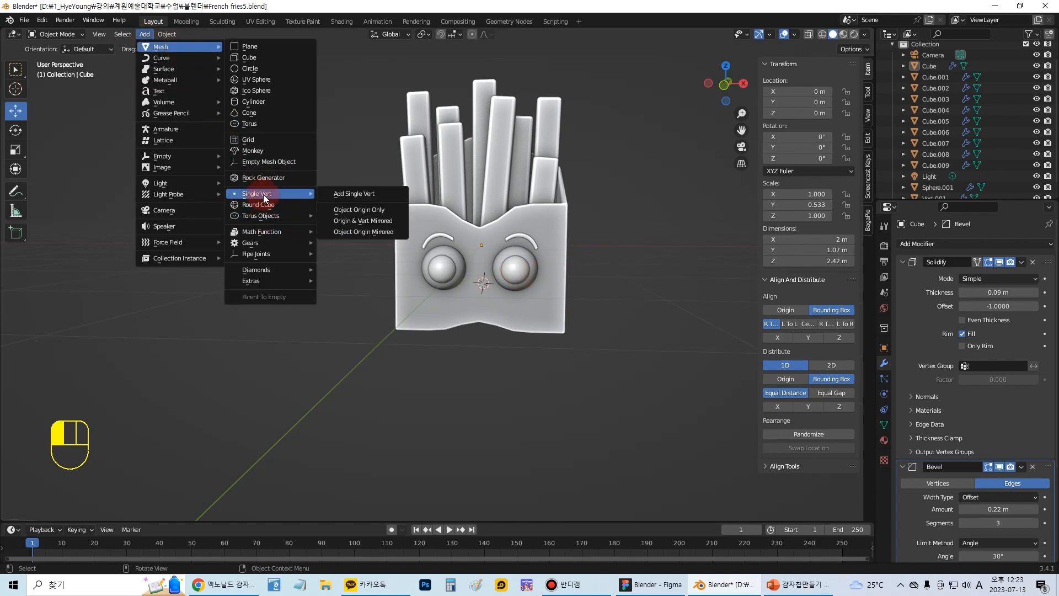
click(347, 194)
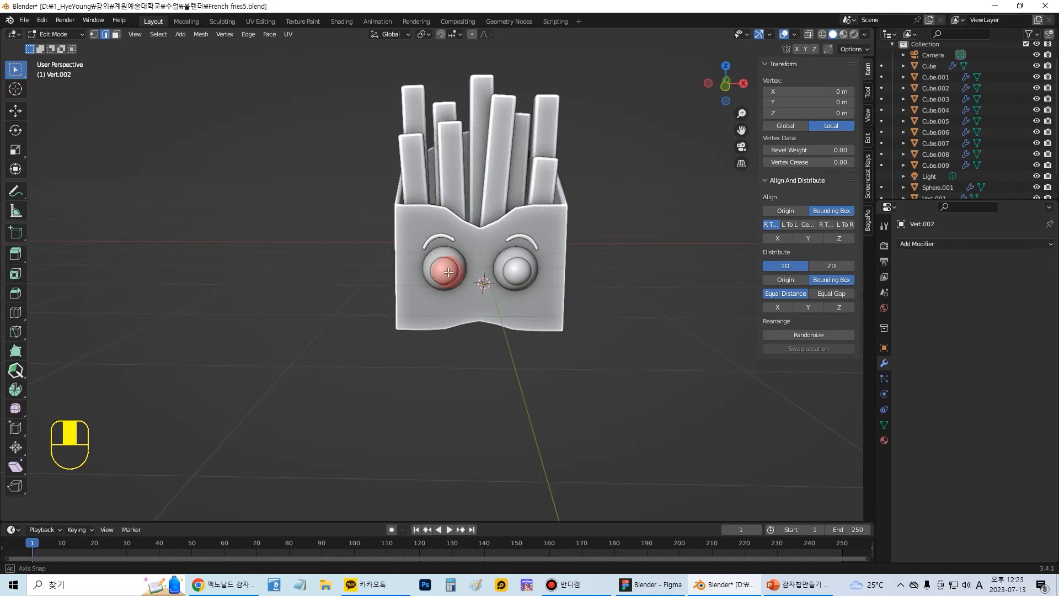
In Object Mode, move the new vertex object out in front of the box to about -1.516 m on Y, and return to Edit Mode
middle_drag(448, 272, 485, 310)
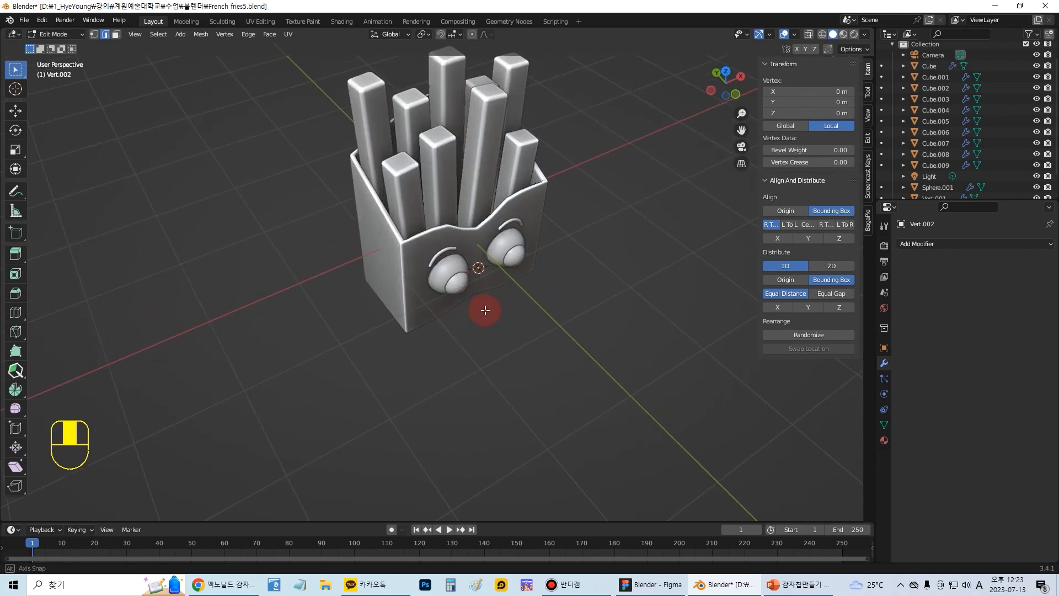
click(58, 34)
click(55, 47)
drag(453, 241, 491, 276)
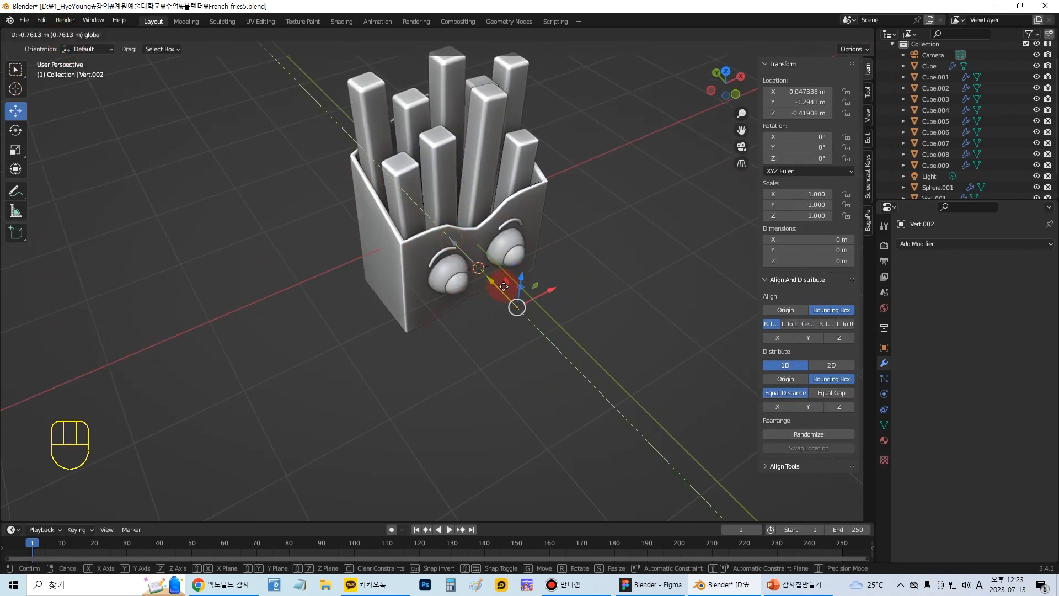
middle_drag(491, 275, 526, 329)
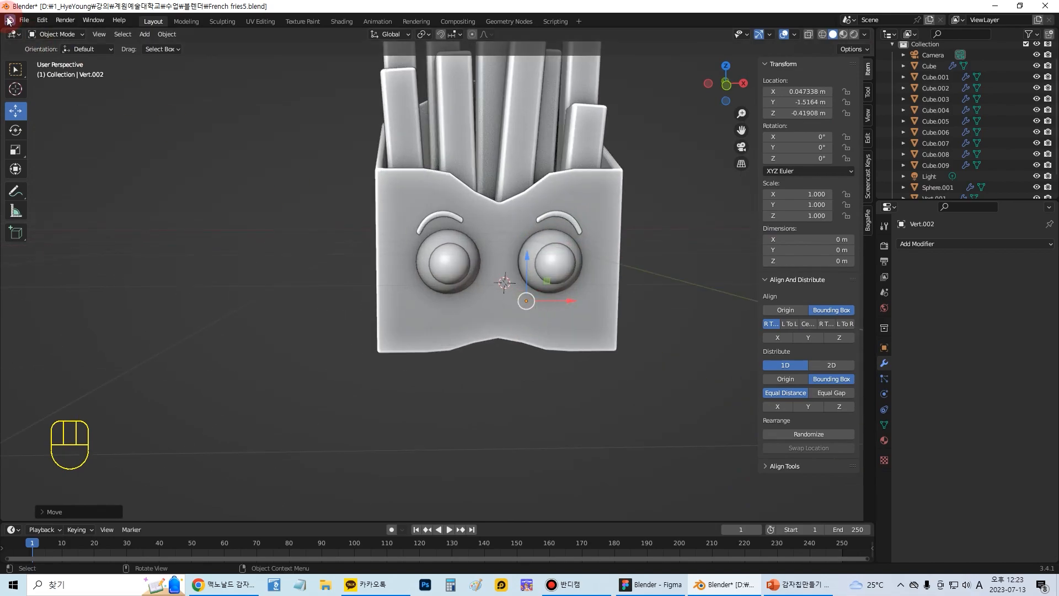
click(55, 35)
click(62, 59)
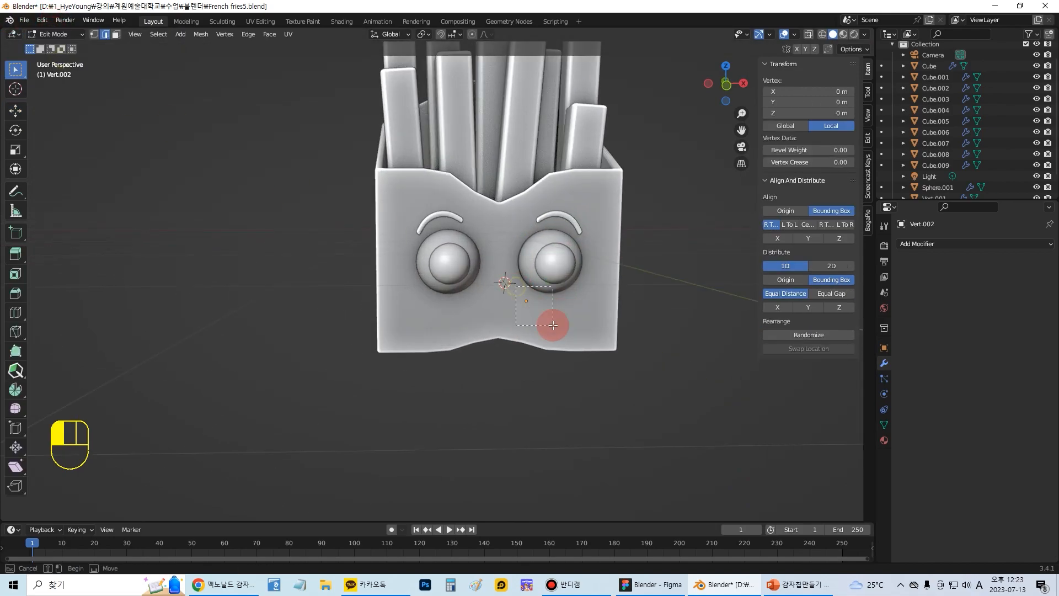
Try to extrude the single vertex along X
click(552, 323)
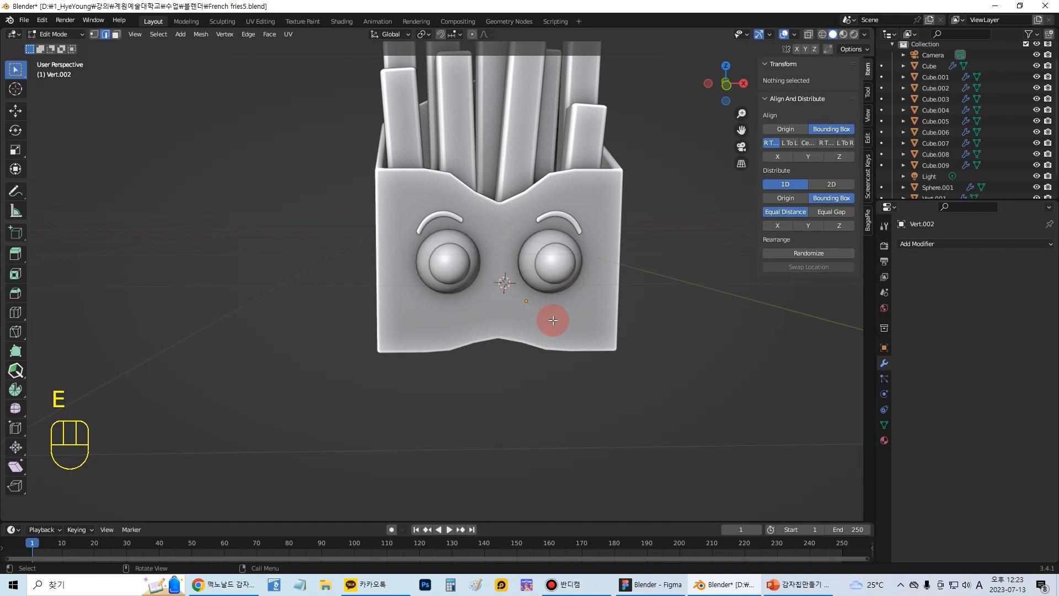
key(x)
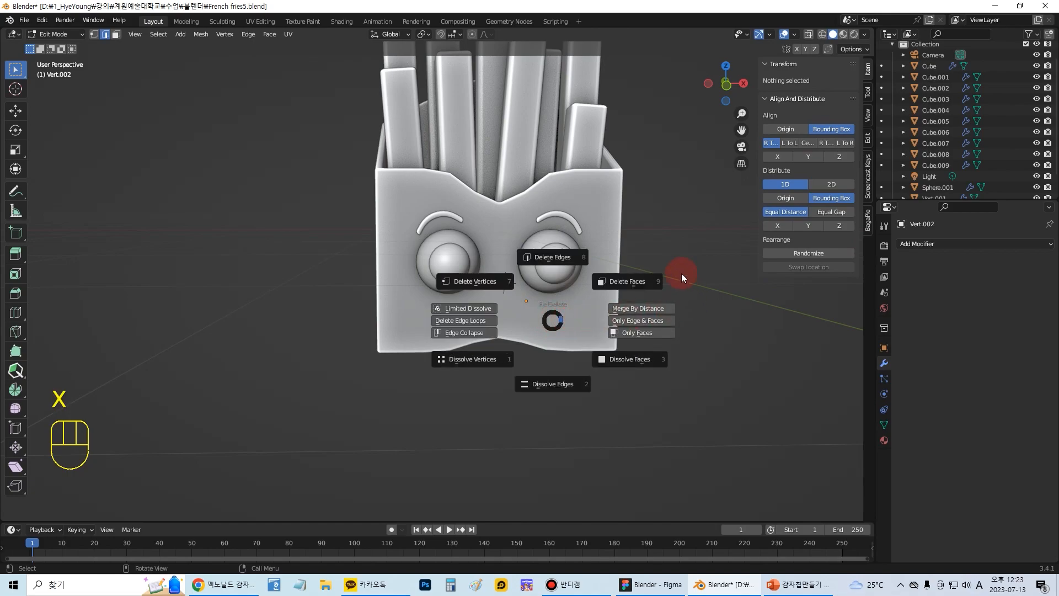
click(632, 281)
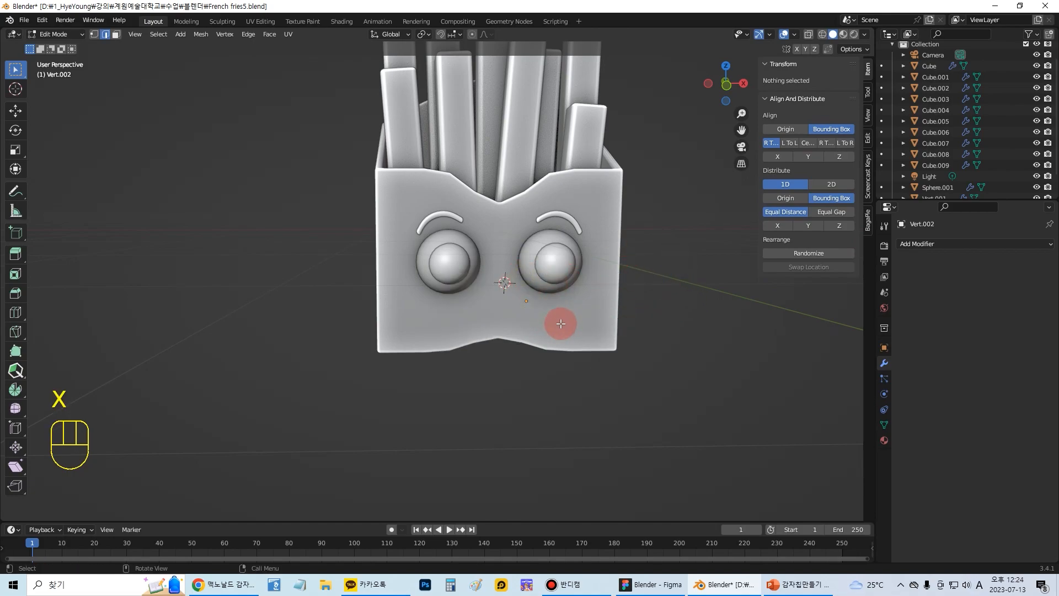
key(e)
key(x)
click(610, 213)
scroll(570, 293, up, 2)
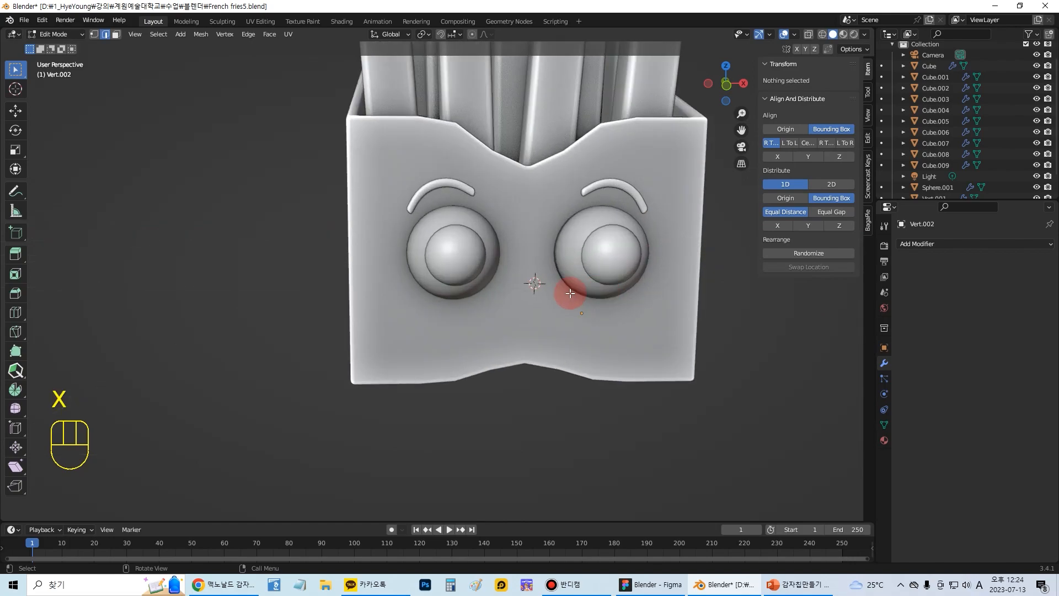
Select the single vertex in vertex selection mode and extrude it about 0.457 m along X into a straight edge
middle_drag(617, 324, 618, 371)
drag(563, 369, 615, 421)
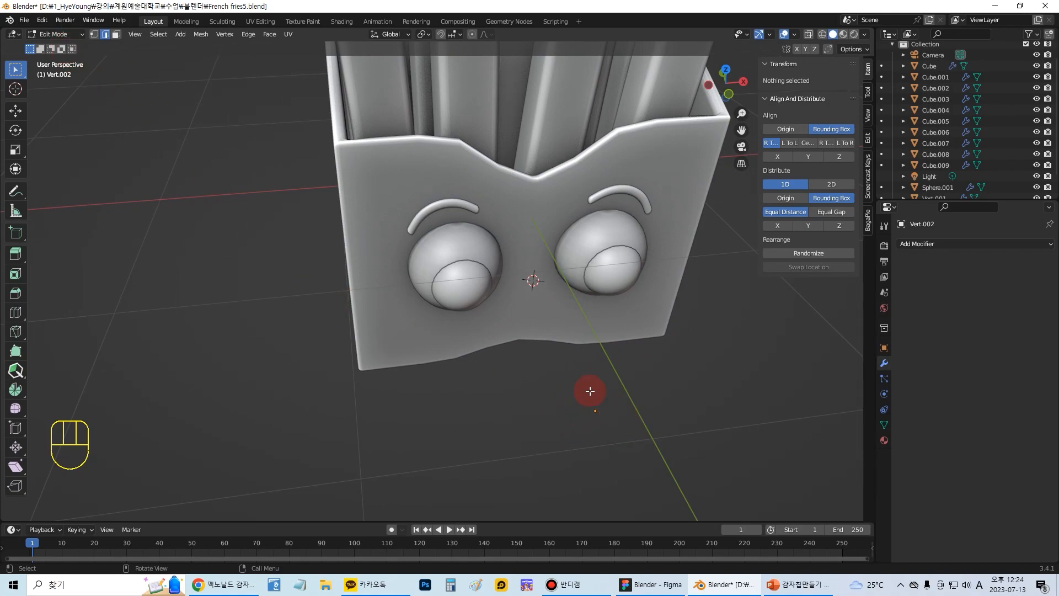
click(596, 411)
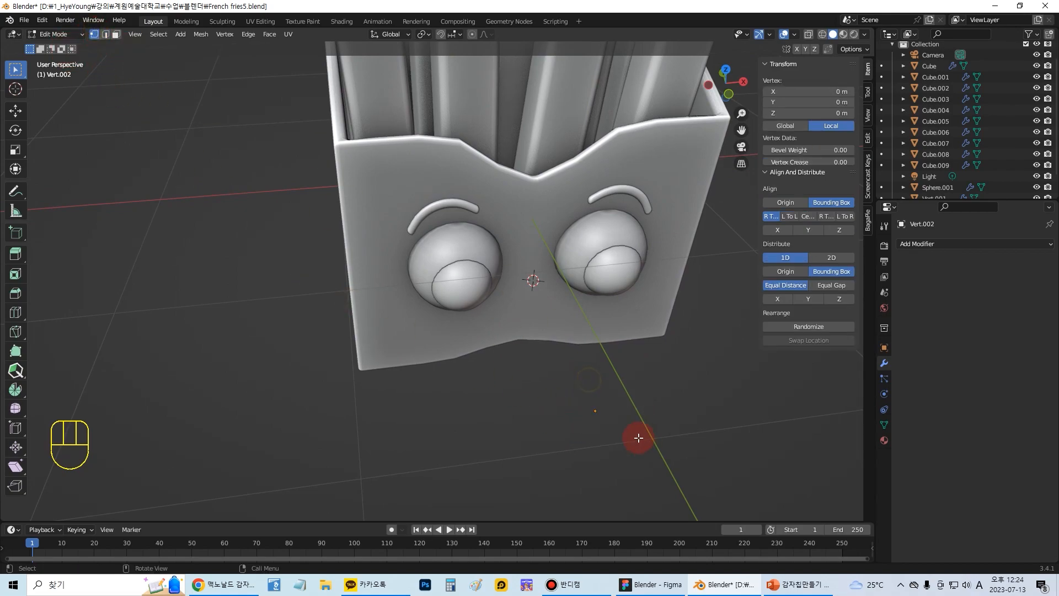
key(e)
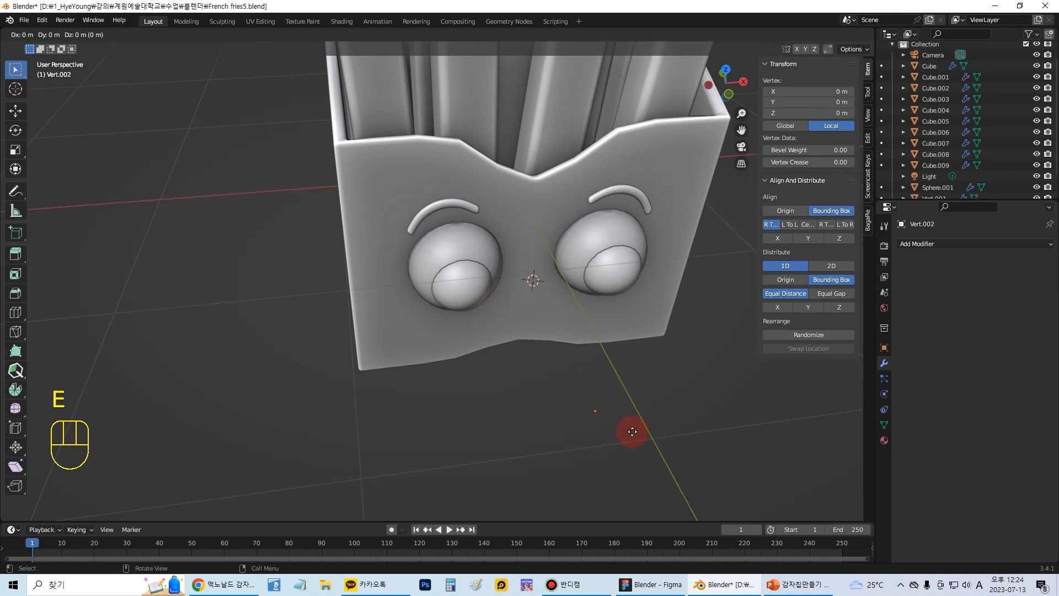
key(x)
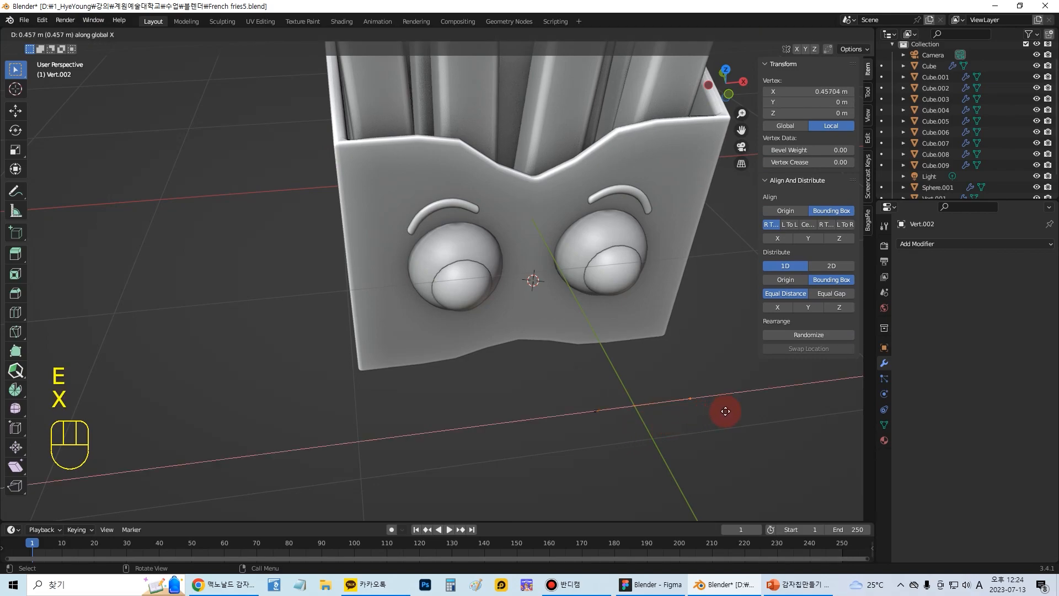
click(726, 411)
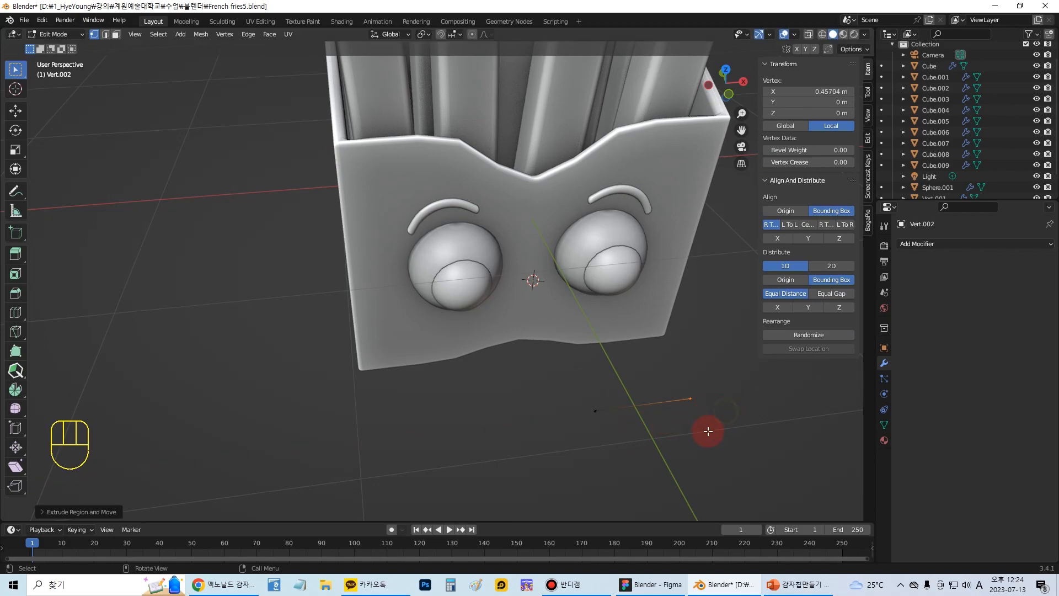
Select both ends of the new edge and subdivide it with 3 cuts
middle_drag(709, 430, 676, 397)
drag(668, 383, 666, 389)
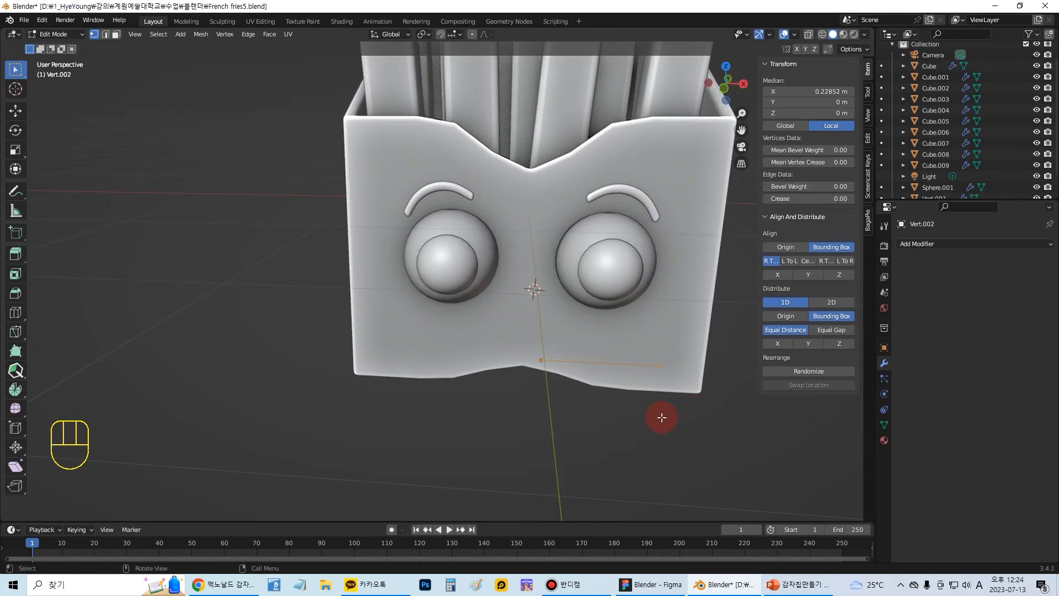
right_click(607, 345)
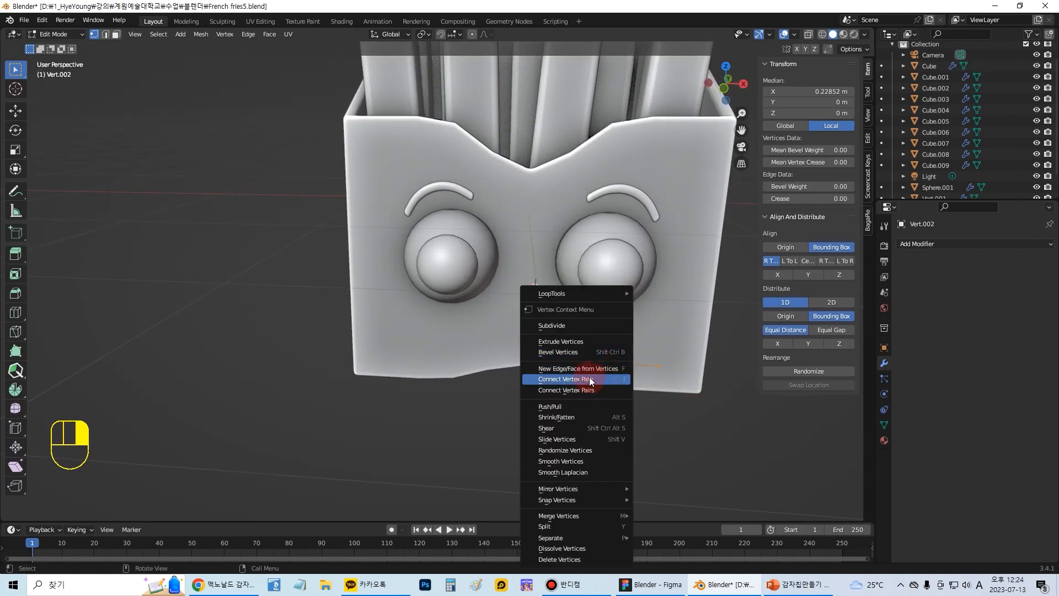
click(574, 326)
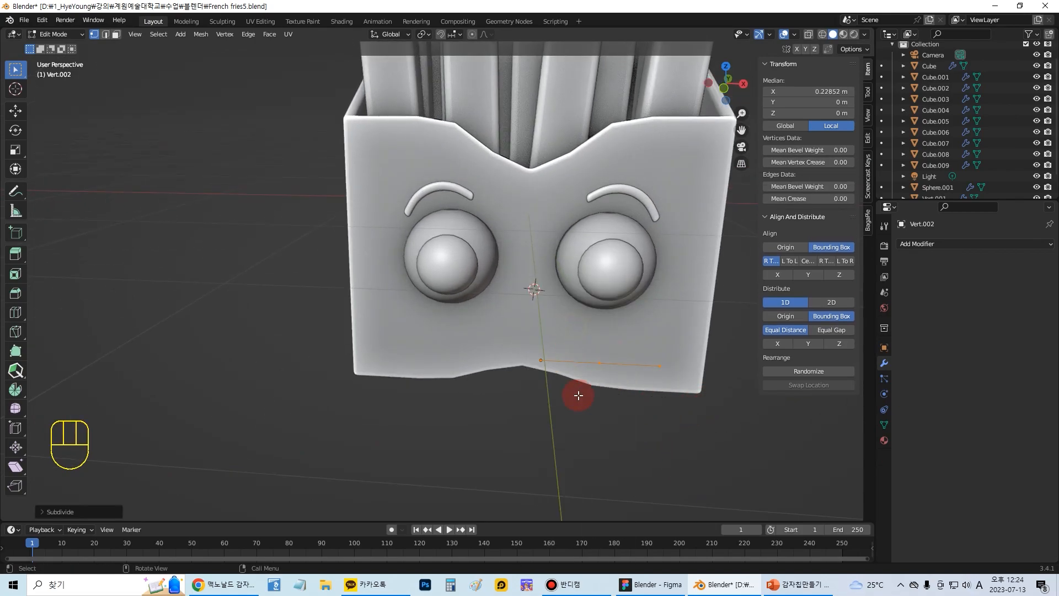
click(45, 512)
click(180, 435)
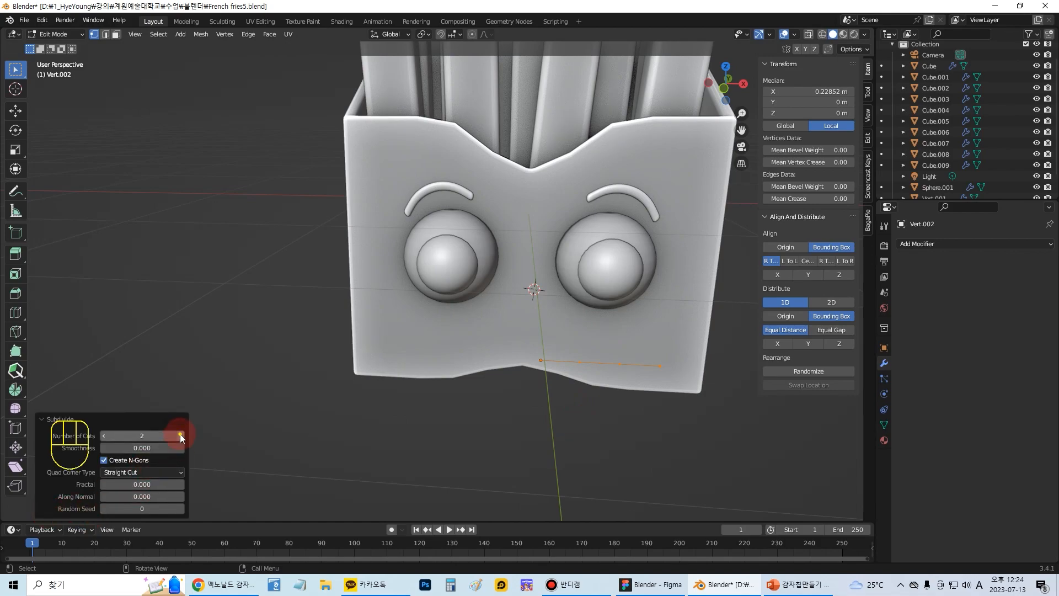
Select the second and fourth vertices of the line and raise them about 0.216 m along Z to form an M shape
click(607, 389)
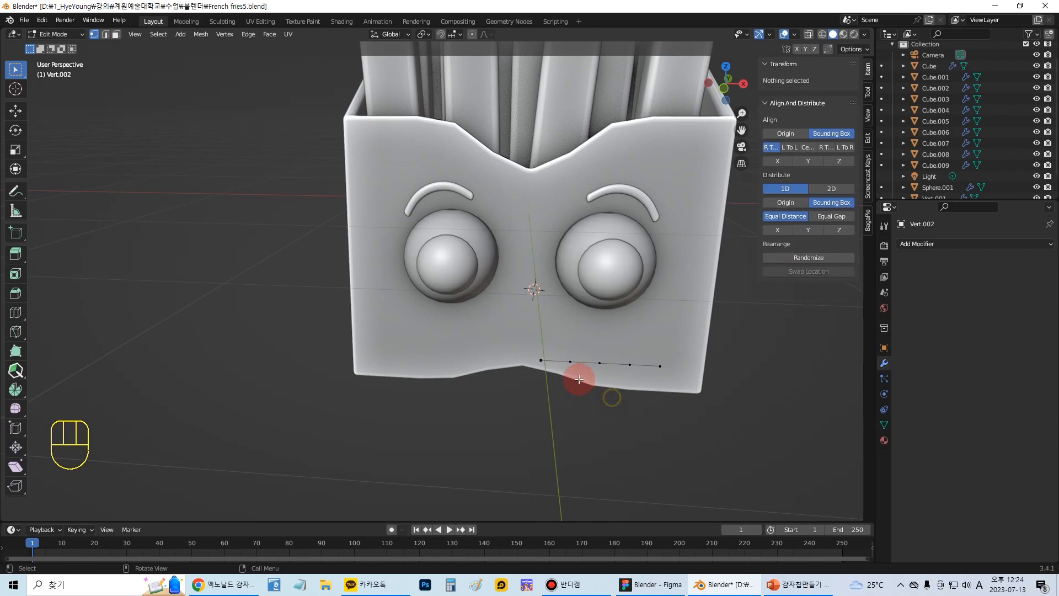
click(571, 361)
shift+click(630, 365)
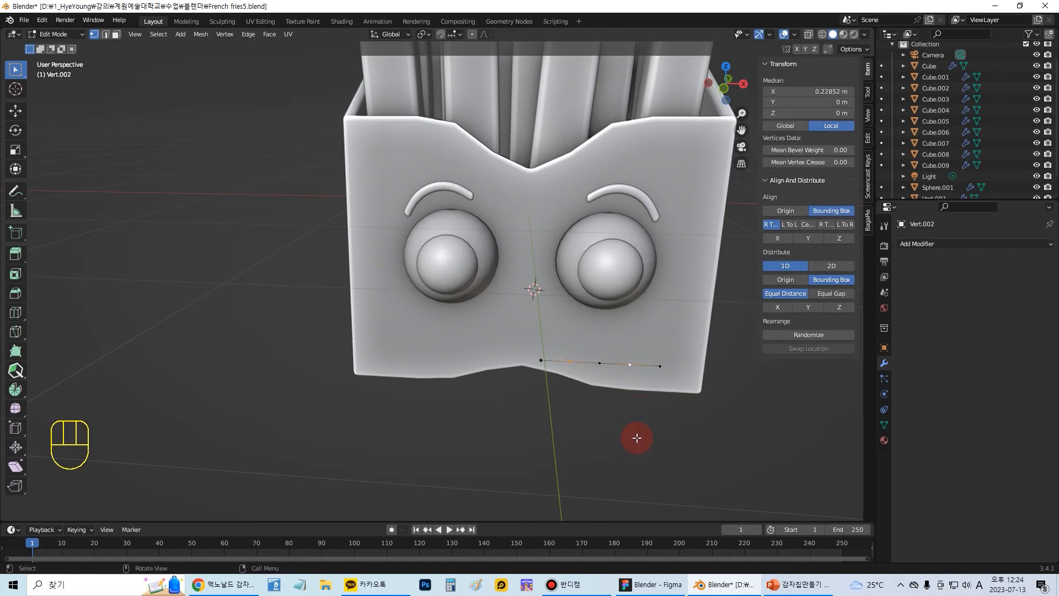
key(g)
key(z)
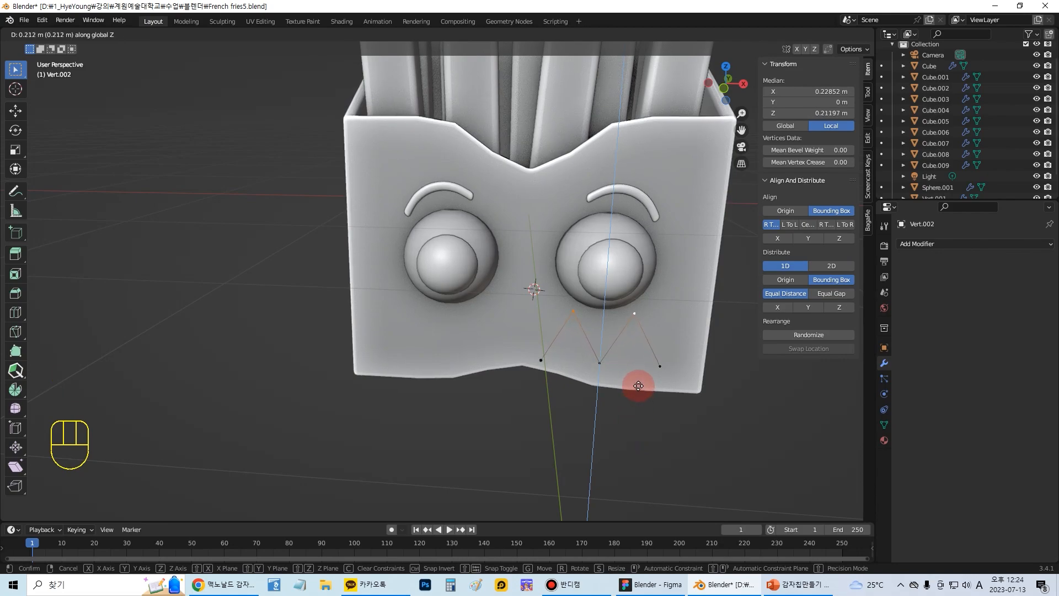
click(636, 384)
scroll(655, 389, up, 1)
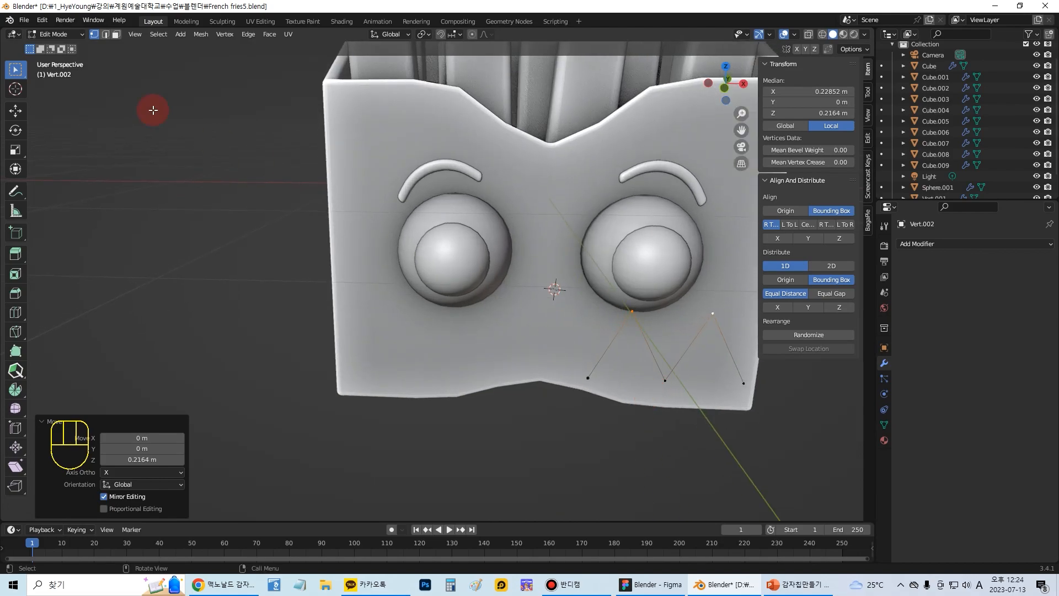
In Object Mode, set the M-shaped line's origin to its geometry and add a Skin modifier to it
click(55, 34)
click(54, 38)
scroll(591, 338, down, 2)
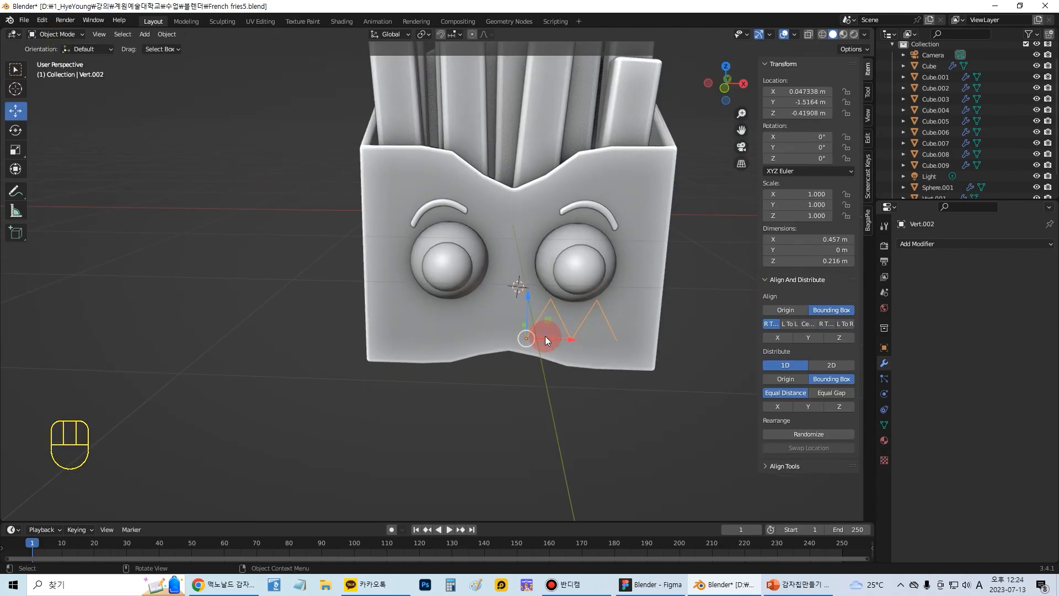
mouse_move(545, 336)
middle_down()
mouse_move(575, 382)
mouse_move(589, 357)
mouse_move(557, 325)
middle_up()
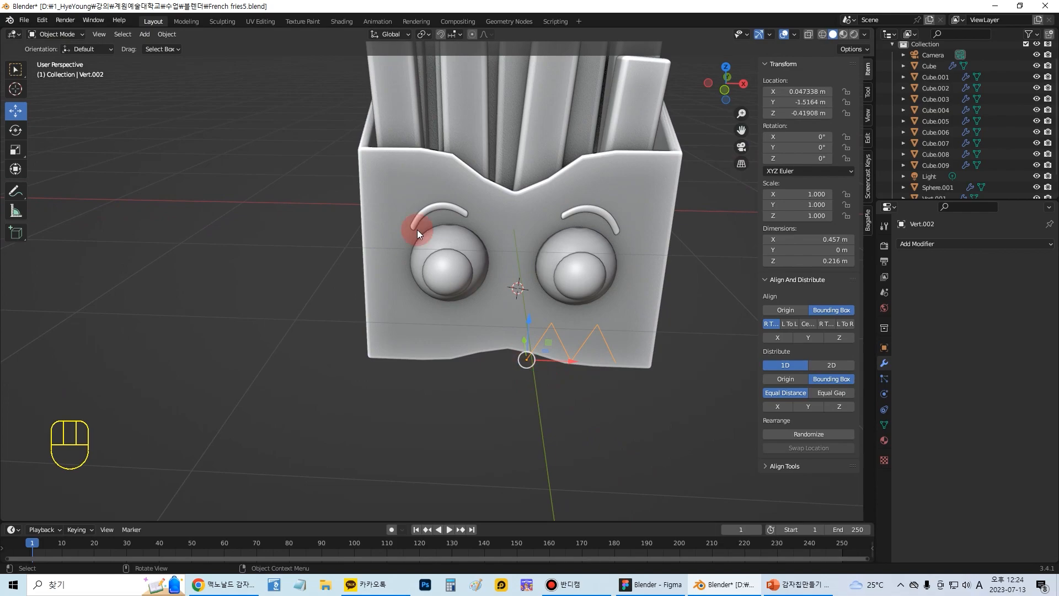
click(167, 34)
mouse_move(186, 58)
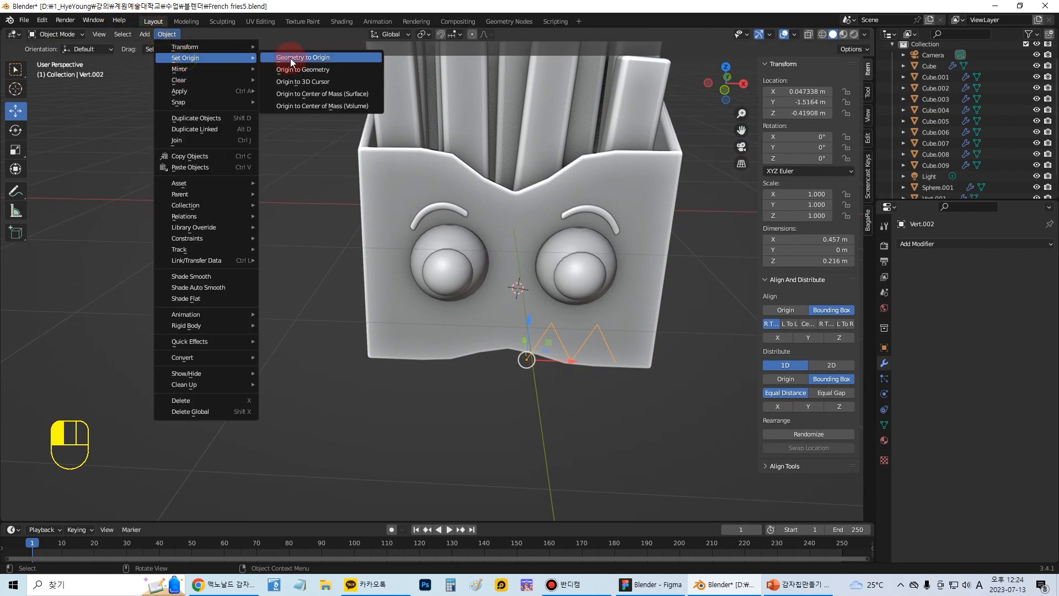
click(315, 70)
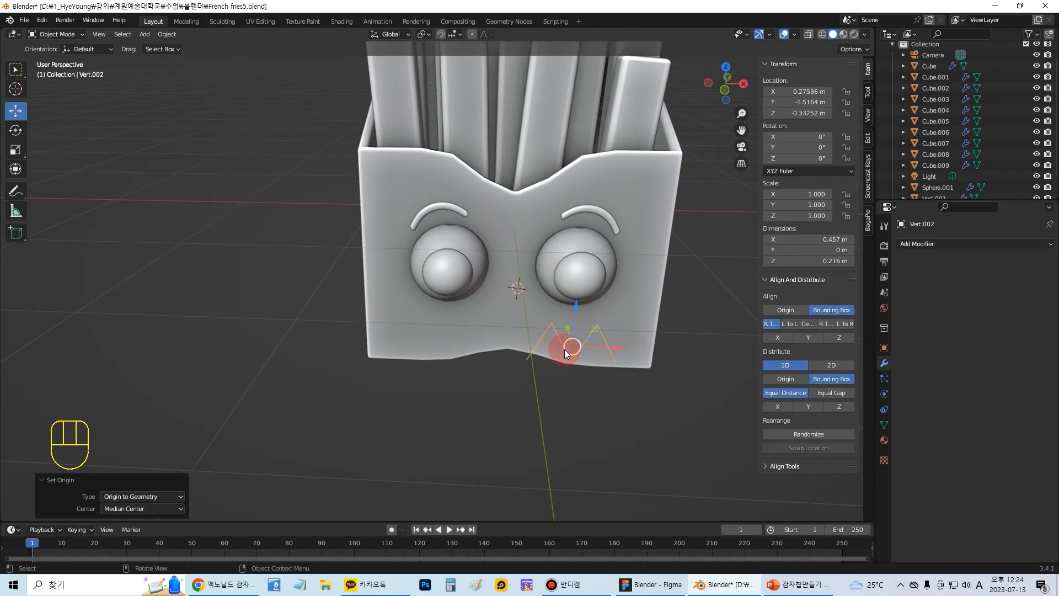
click(916, 244)
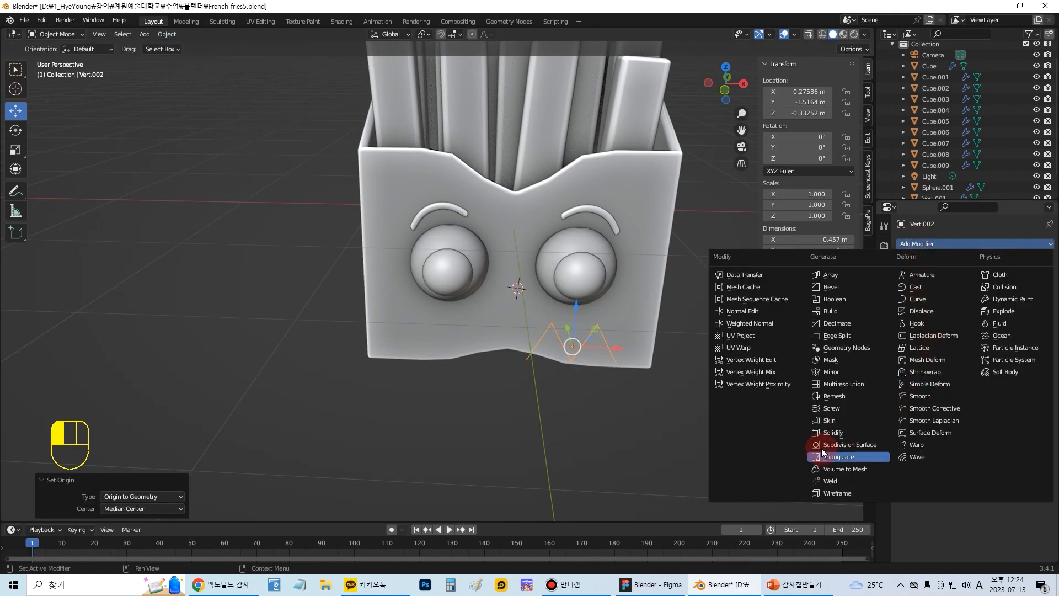
click(831, 421)
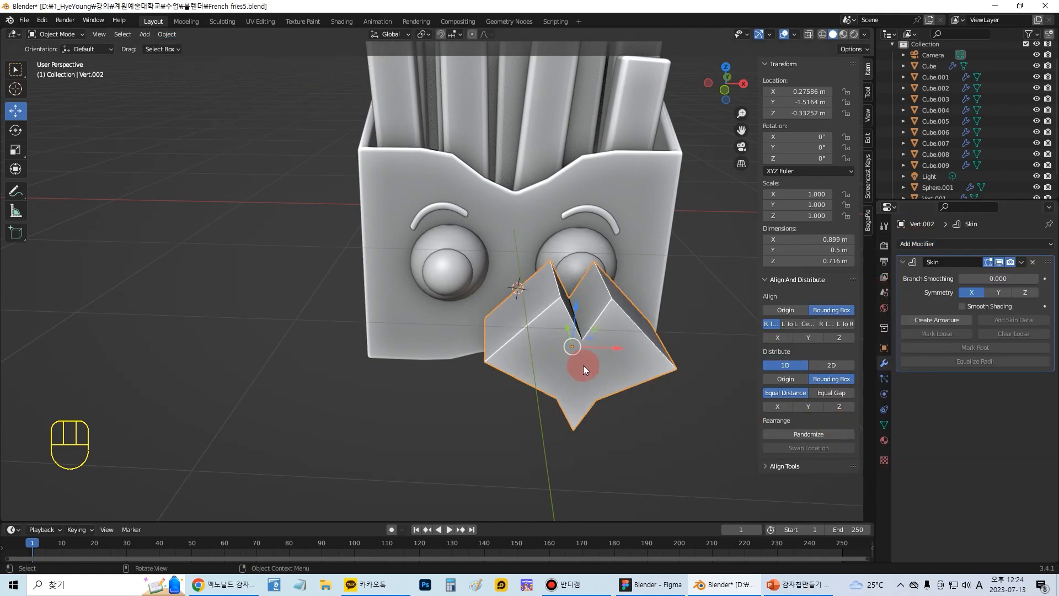
Select all vertices of the M-shaped line in Edit Mode and scale them up about 6.2 times
click(53, 34)
click(52, 59)
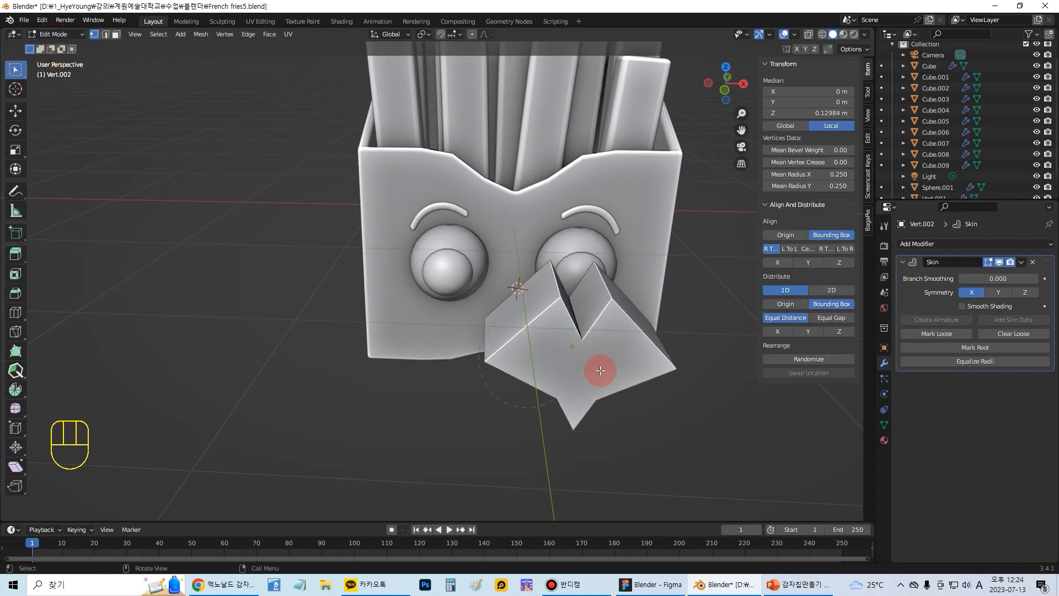
key(a)
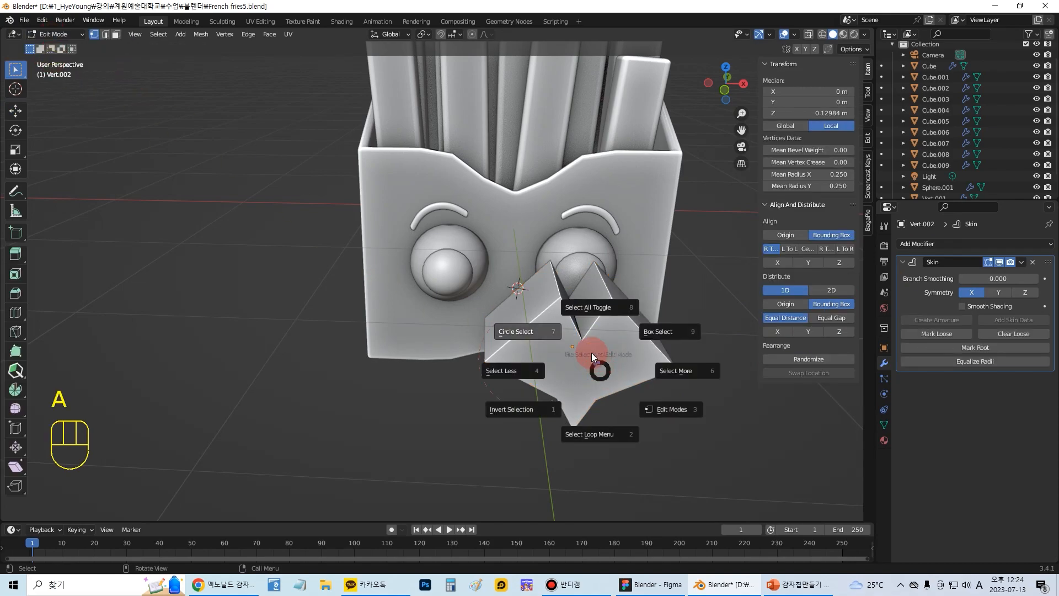
click(604, 311)
key(s)
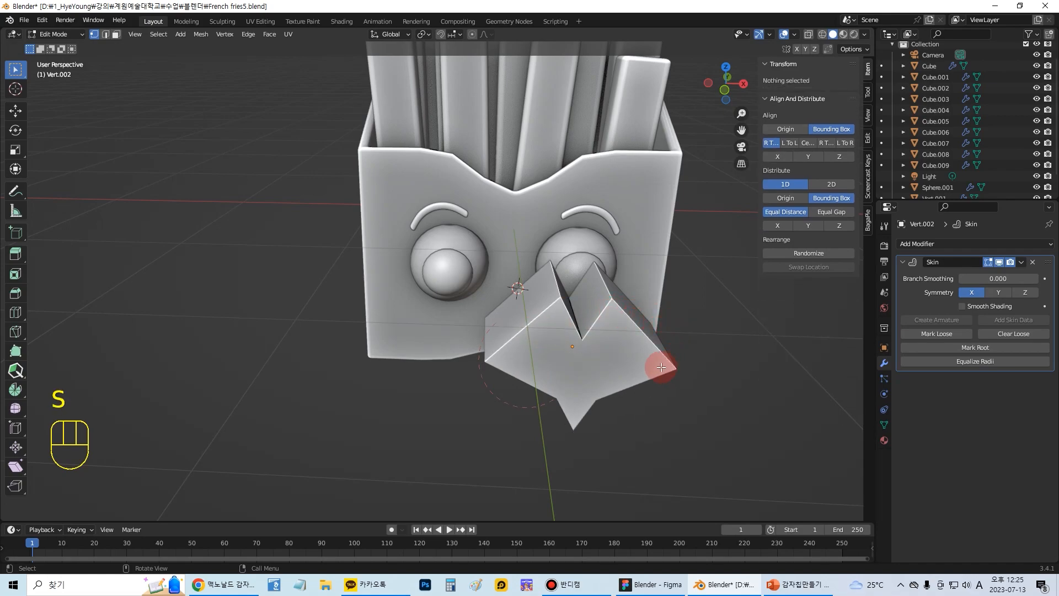
click(702, 362)
key(a)
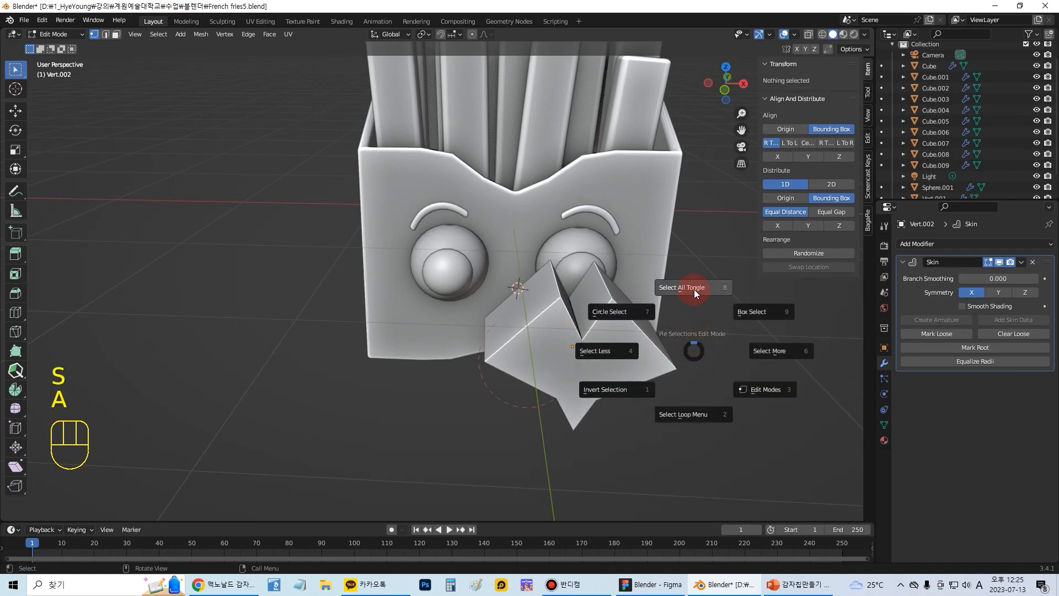
click(694, 289)
key(s)
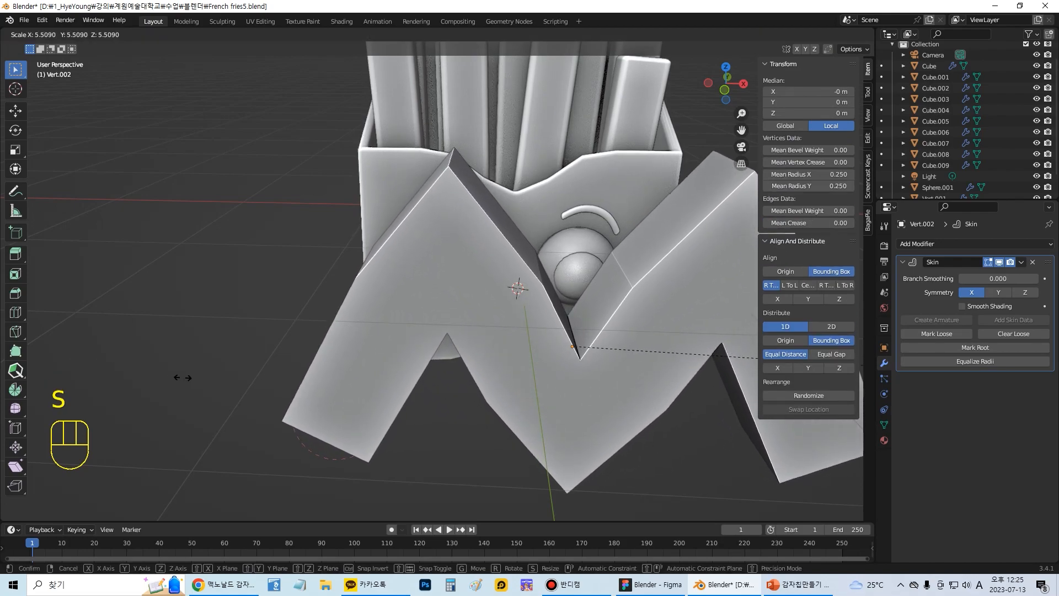
click(240, 380)
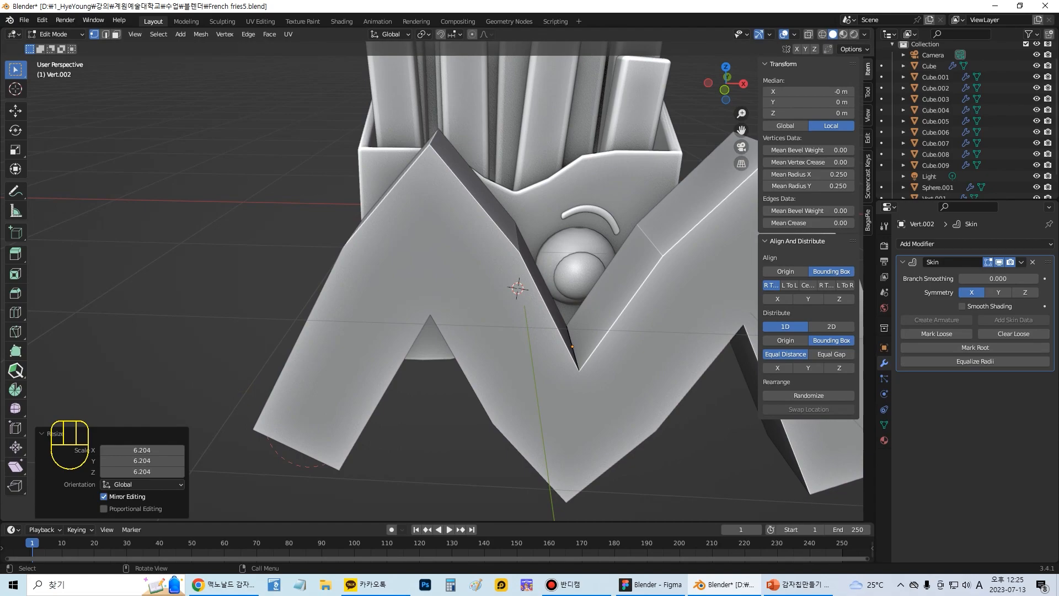
Return to Object Mode and scale the whole M object down to about 0.159
click(55, 35)
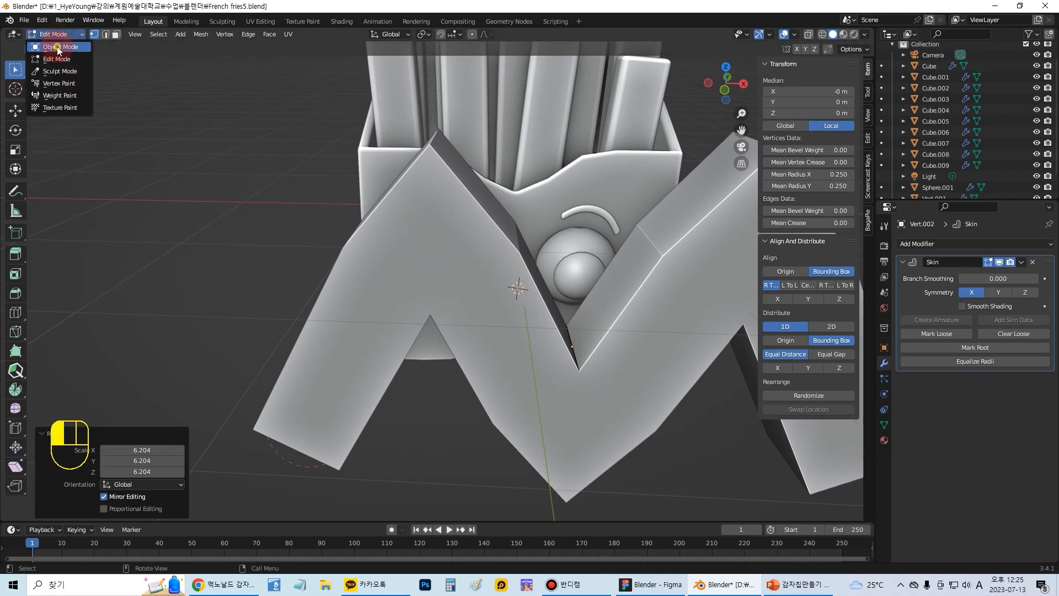
click(58, 48)
click(405, 253)
key(s)
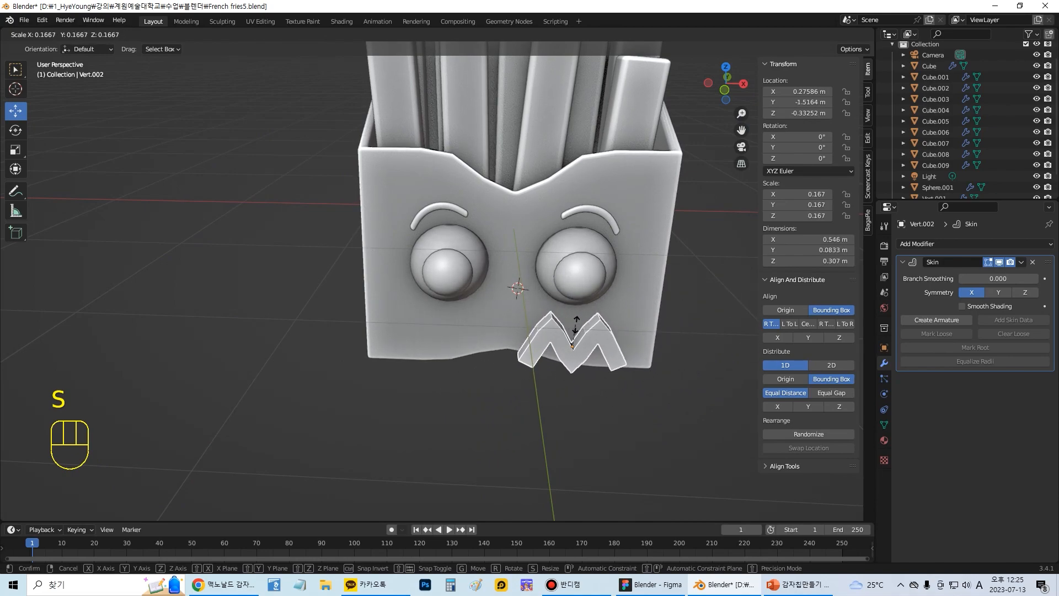
click(606, 352)
Move the M onto the box front, centred below the eyes, and scale it by about 0.835
middle_drag(606, 352, 669, 364)
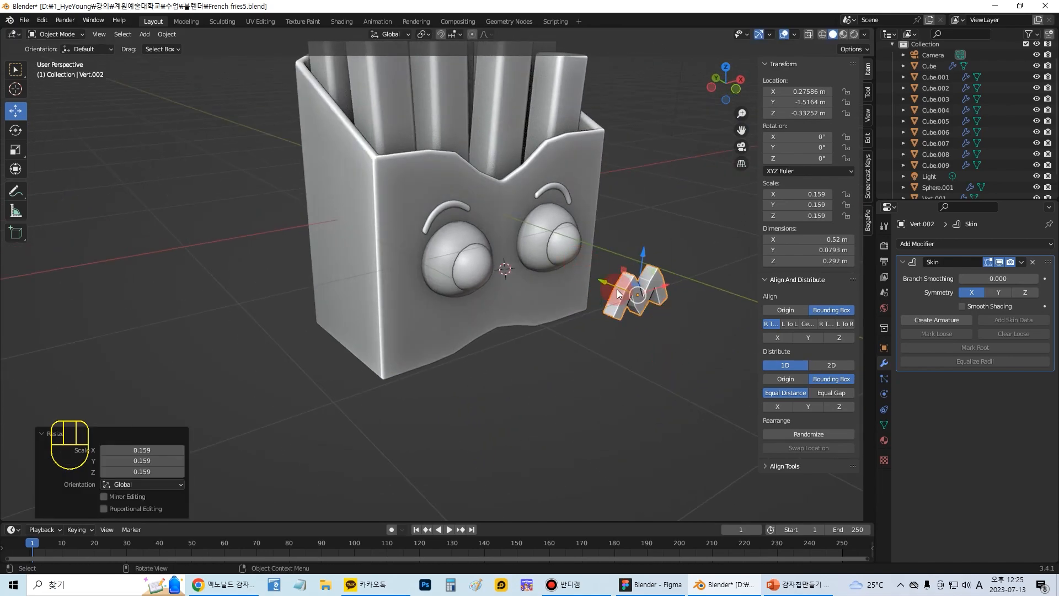
scroll(617, 290, up, 2)
drag(652, 285, 517, 237)
middle_drag(529, 244, 581, 245)
drag(581, 246, 573, 316)
key(KP_1)
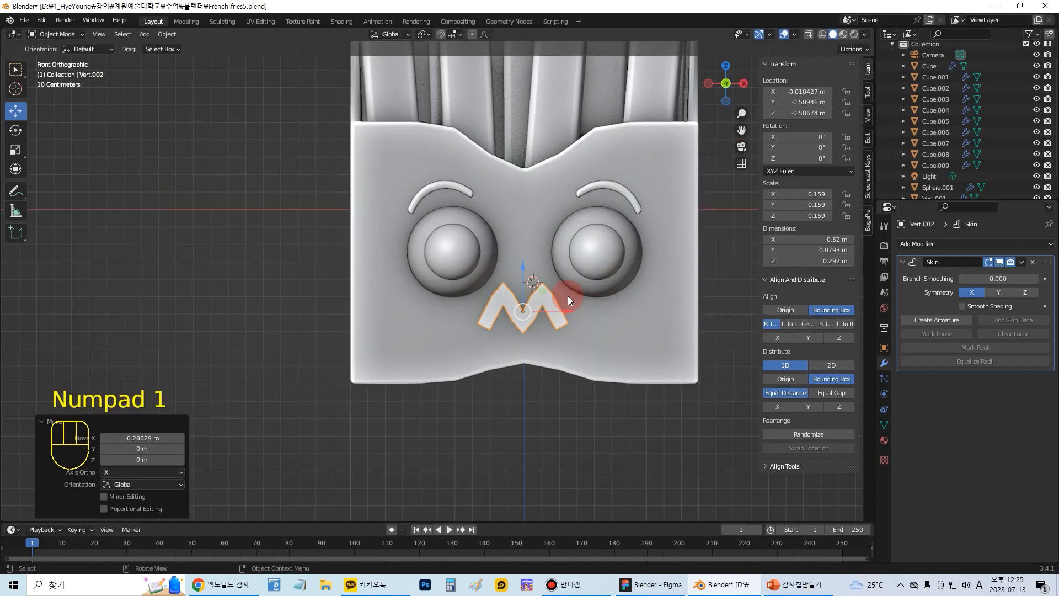
drag(571, 310, 577, 311)
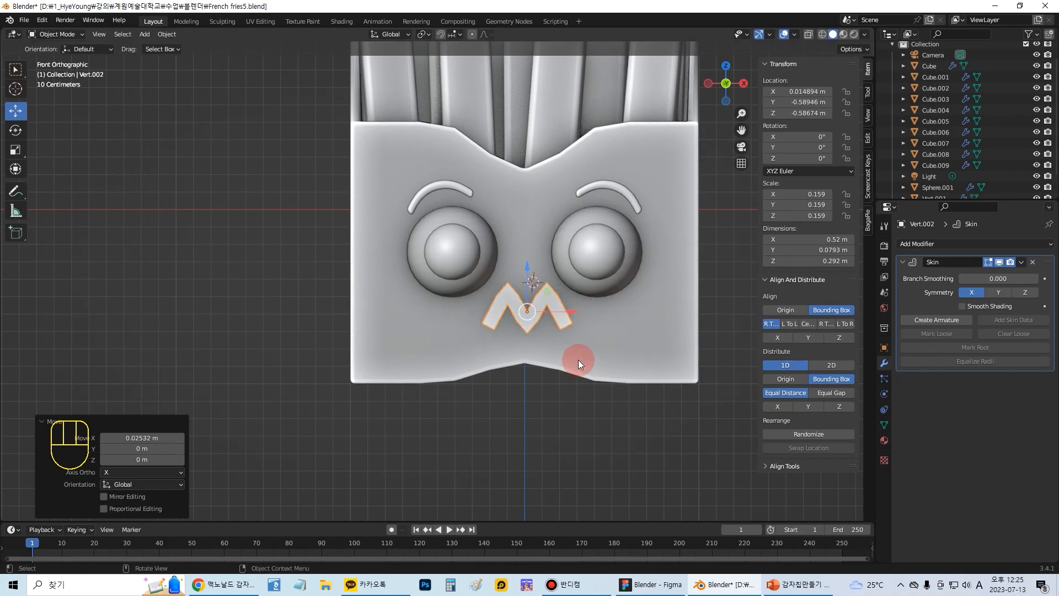
key(s)
click(552, 339)
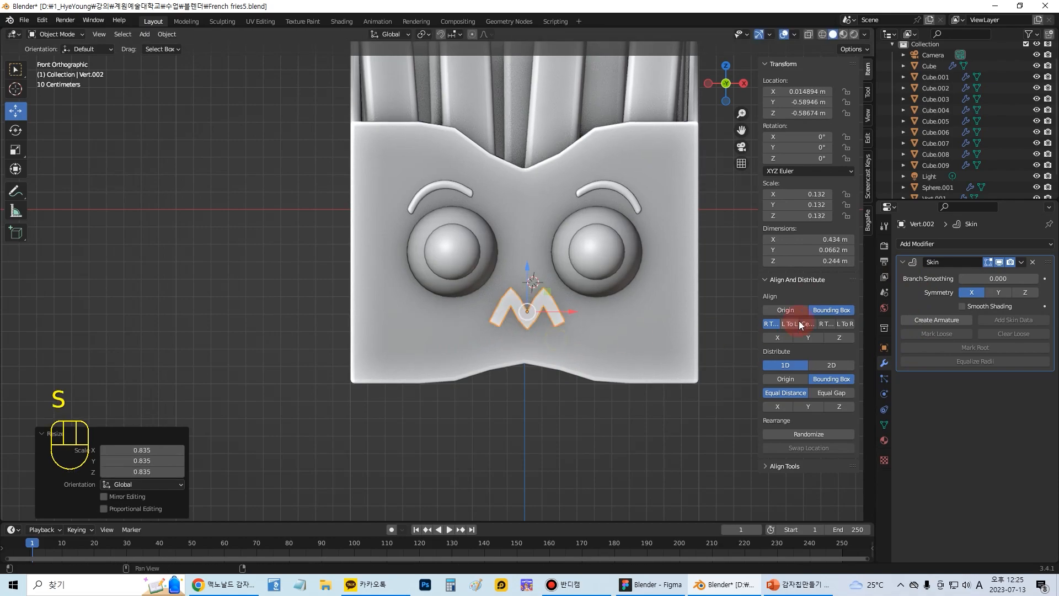
Enable Smooth Shading in the M's Skin modifier and add a Subdivision Surface modifier
click(901, 264)
click(902, 263)
click(965, 306)
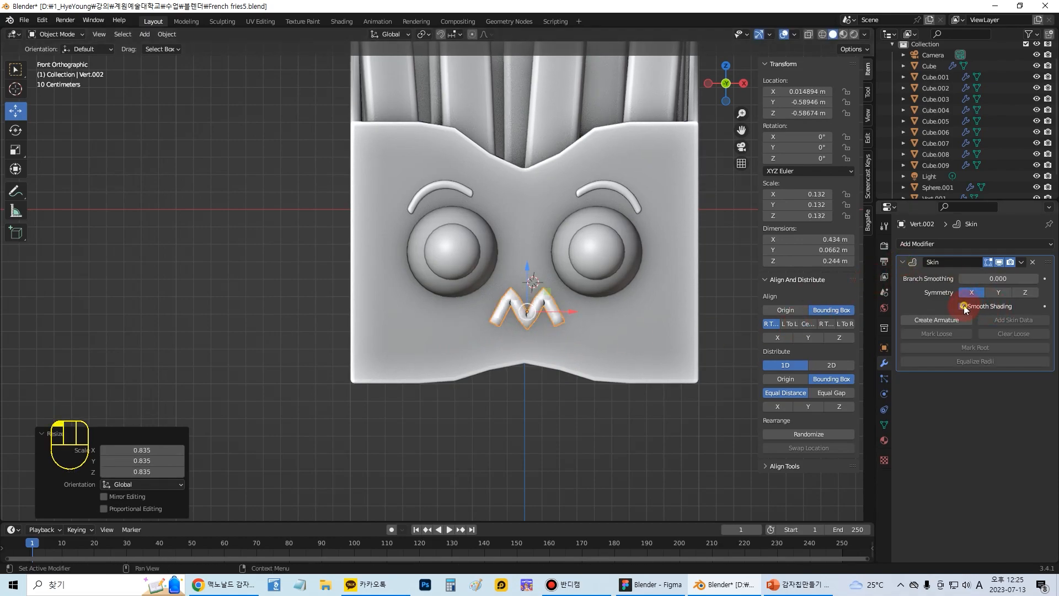
click(904, 263)
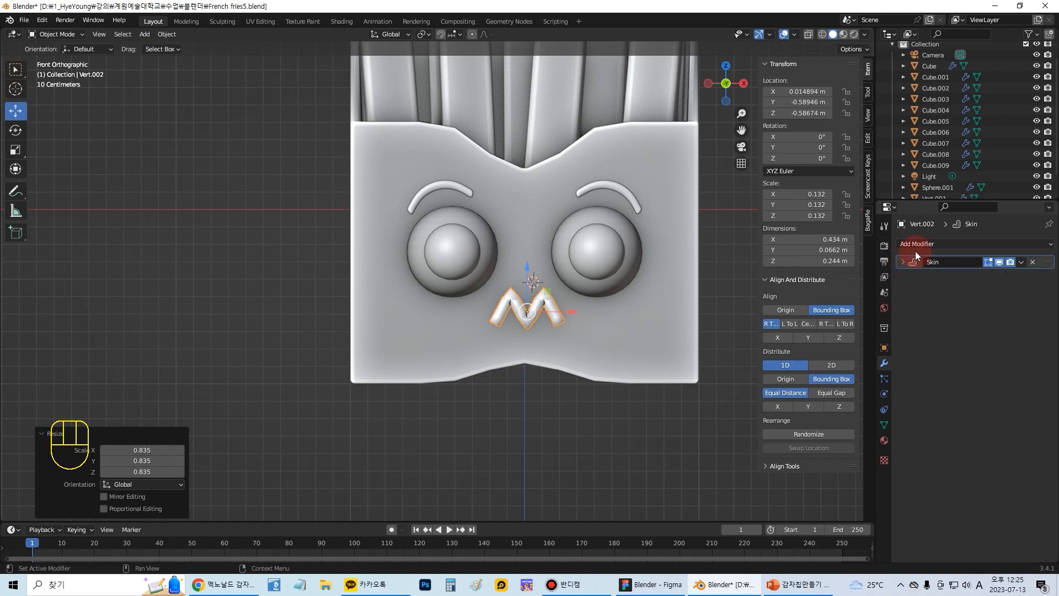
click(916, 244)
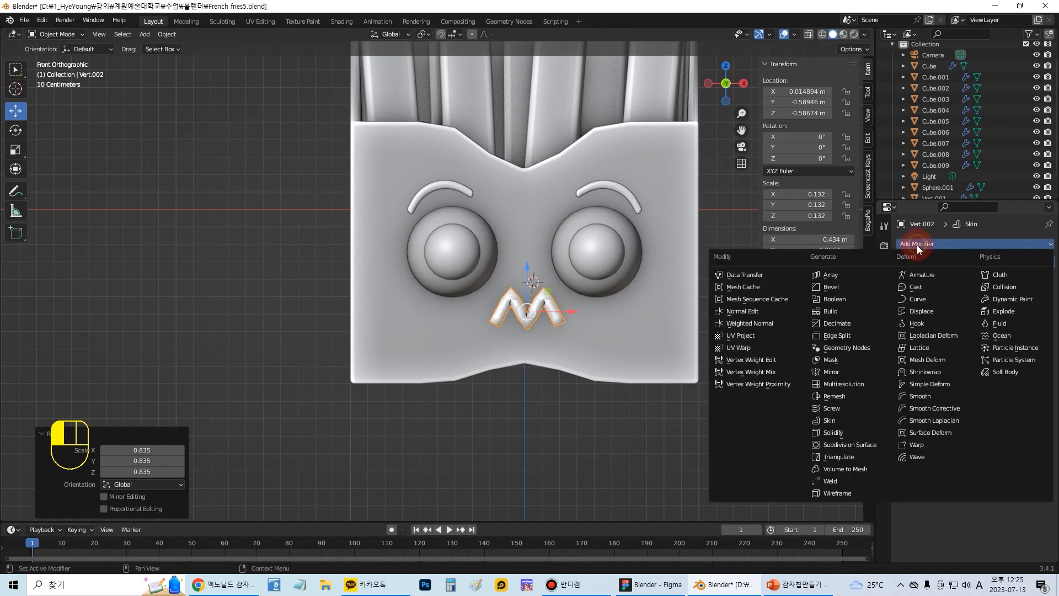
click(836, 447)
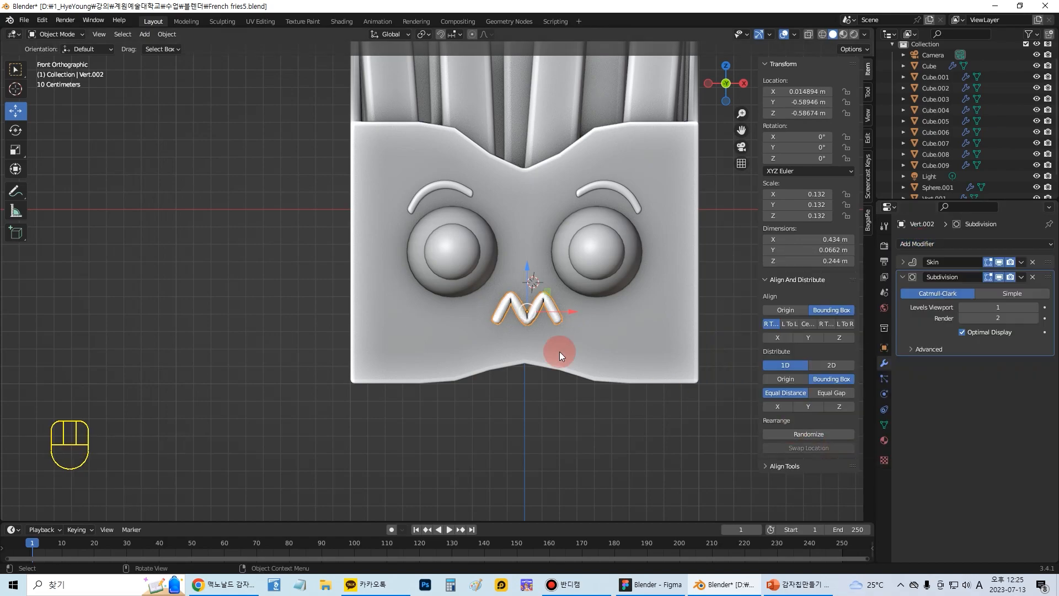
Set the M's Subdivision modifier to 2 levels for both viewport and render
scroll(524, 333, up, 4)
middle_drag(667, 366, 669, 365)
scroll(669, 365, down, 1)
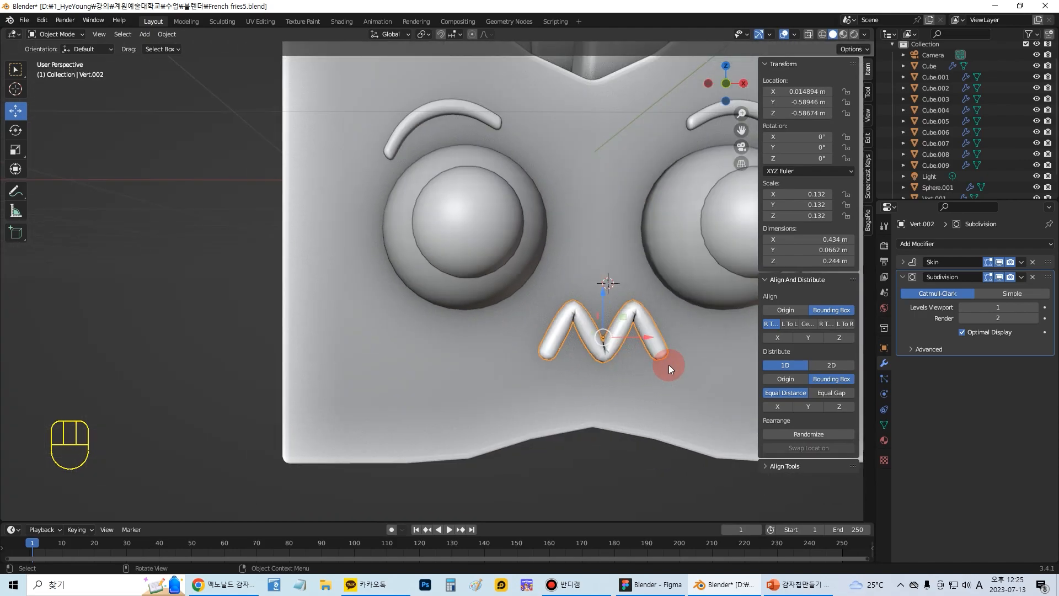
click(1035, 307)
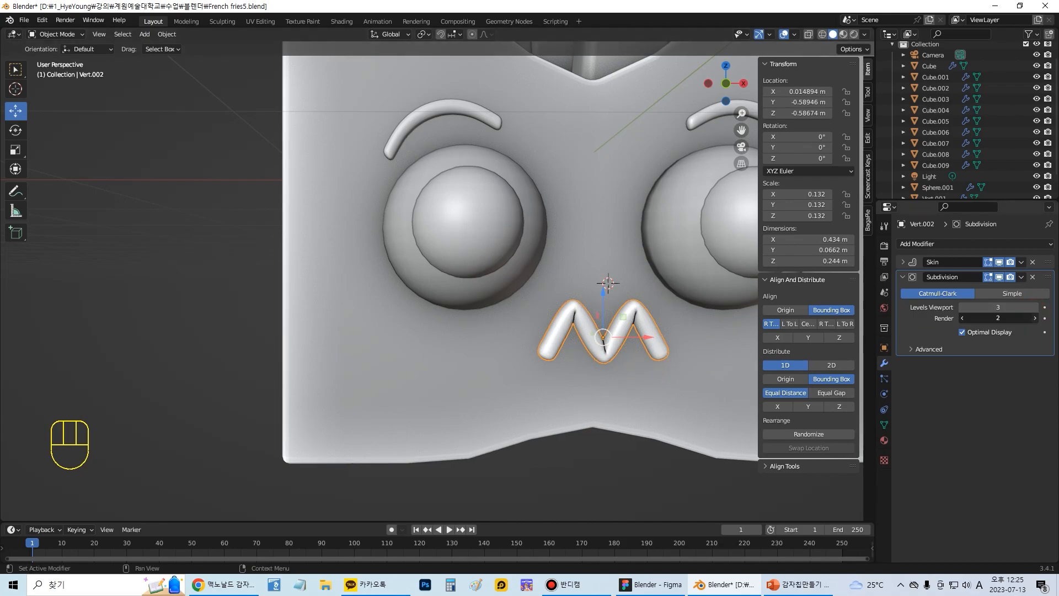
click(1035, 319)
click(964, 319)
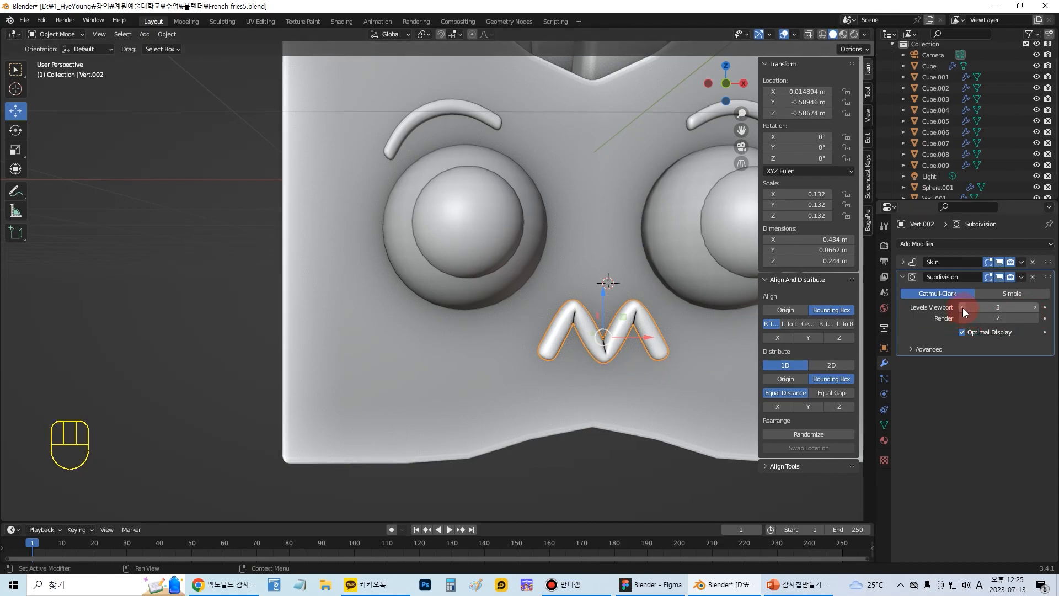
click(963, 308)
Move the M about 0.036 m along Y toward the box front and scale it up to about 0.157
middle_drag(726, 356, 485, 335)
click(586, 366)
mouse_move(461, 330)
mouse_down()
mouse_move(438, 326)
mouse_move(449, 328)
mouse_up()
middle_drag(524, 331, 555, 247)
key(s)
click(557, 330)
Save the French fries5.blend file
scroll(552, 223, down, 1)
scroll(555, 247, down, 3)
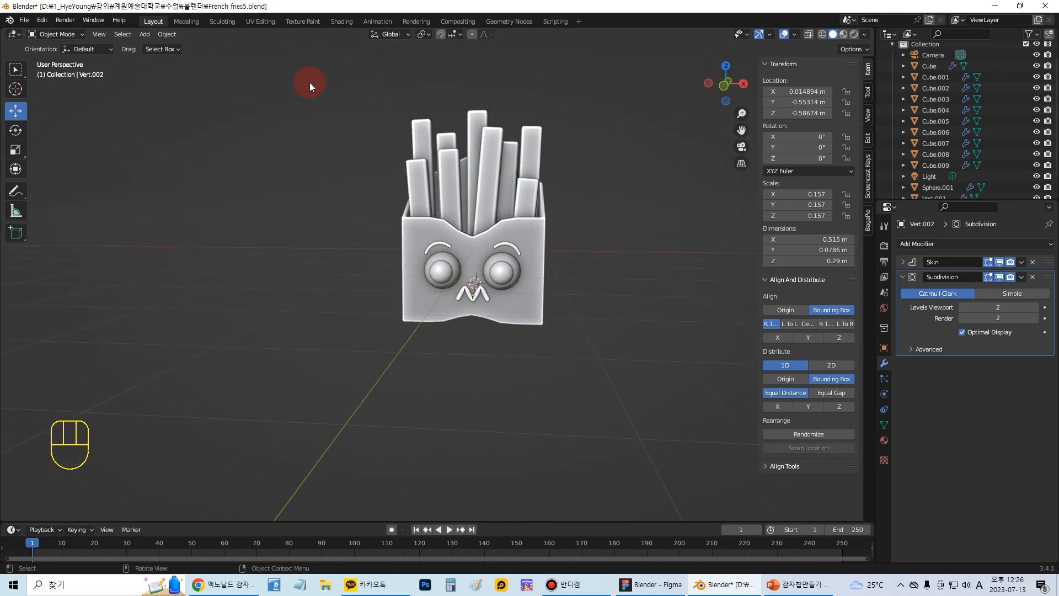
click(24, 20)
click(30, 92)
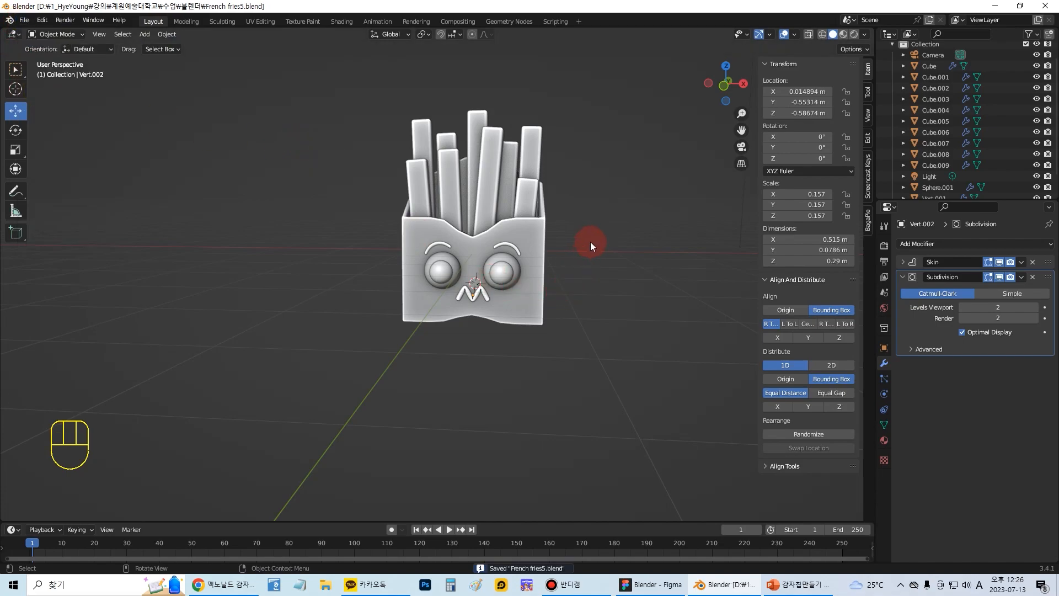
scroll(590, 241, up, 1)
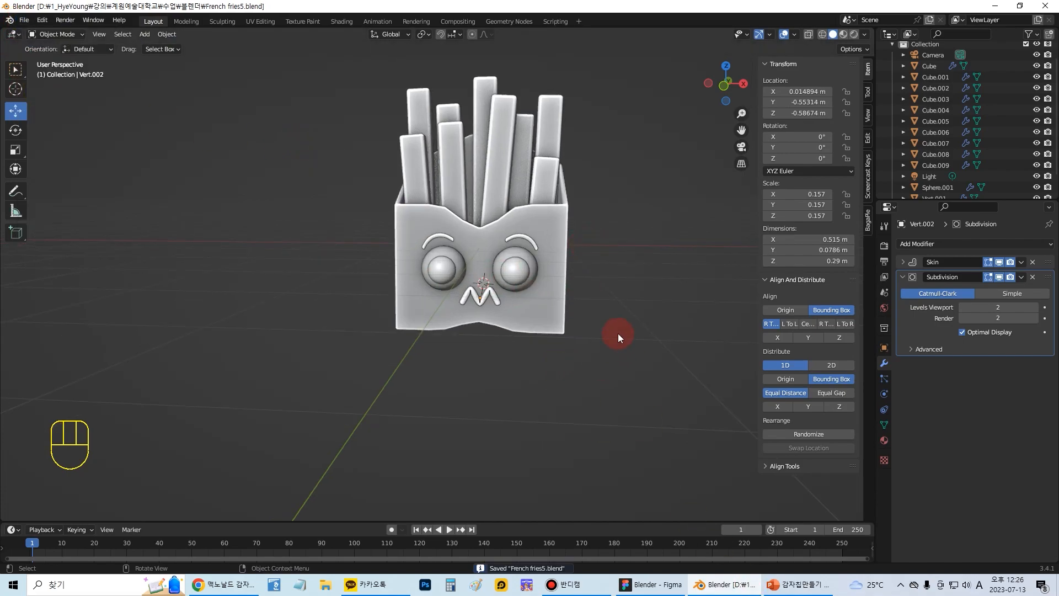
middle_drag(620, 328, 629, 309)
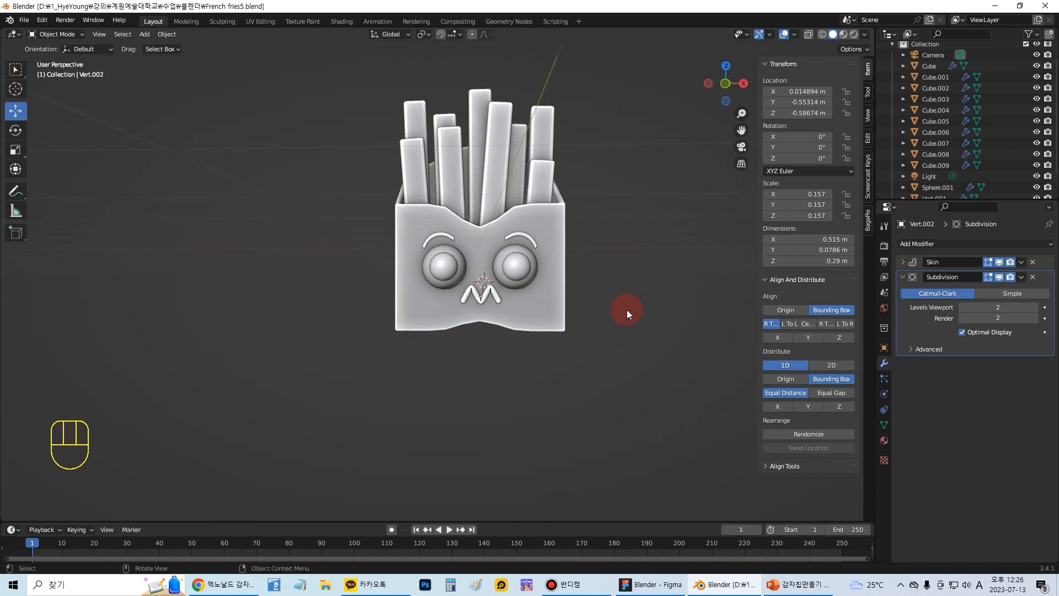